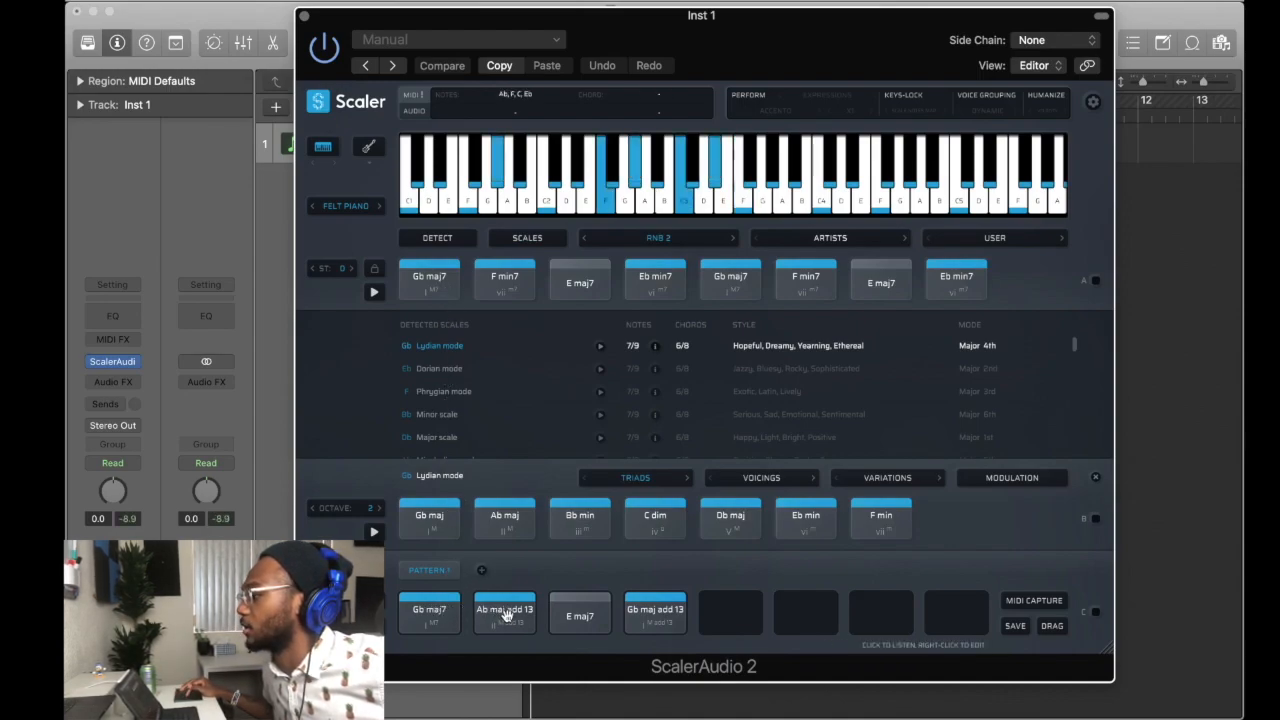
Audition the chords, put F min7, E maj7 and Eb min7 into Pattern 1 slots two to four, and close the plug-in.
{"action": "left_click", "coordinate": [570, 615]}
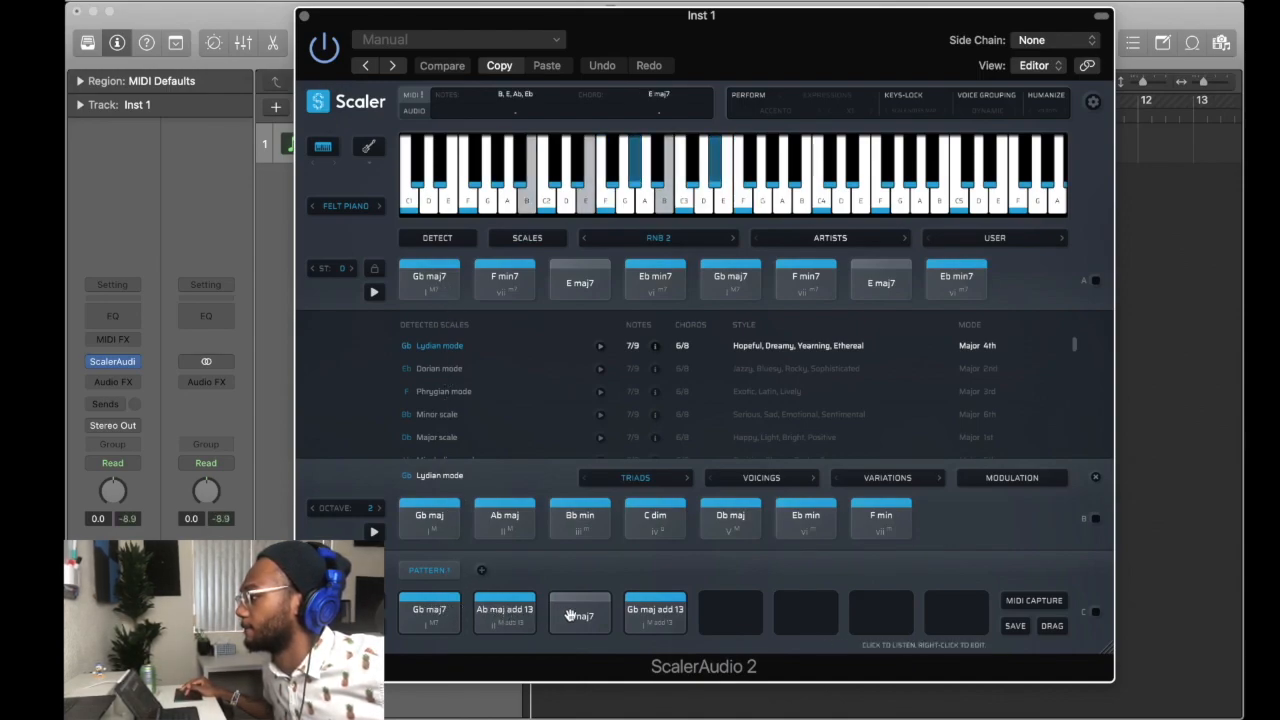
{"action": "left_click", "coordinate": [666, 617]}
{"action": "left_click", "coordinate": [441, 284]}
{"action": "left_click_drag", "start_coordinate": [528, 284], "coordinate": [510, 612]}
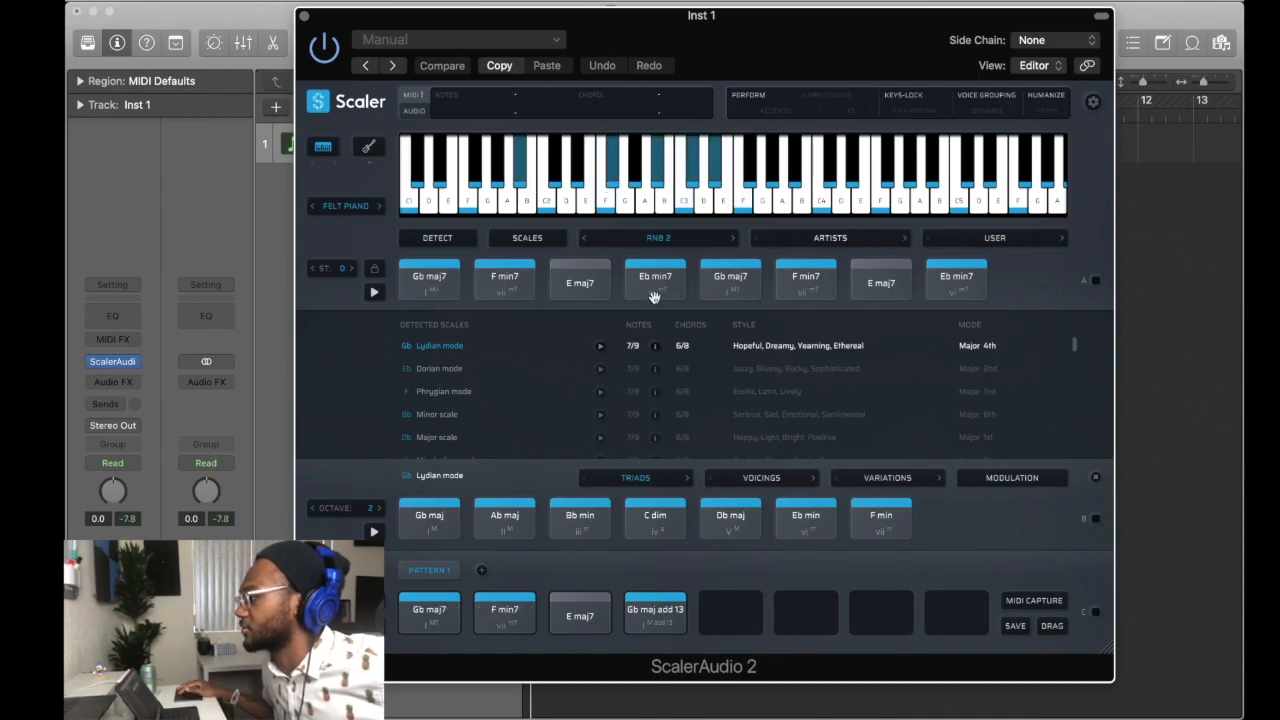
{"action": "left_click_drag", "start_coordinate": [583, 280], "coordinate": [572, 620]}
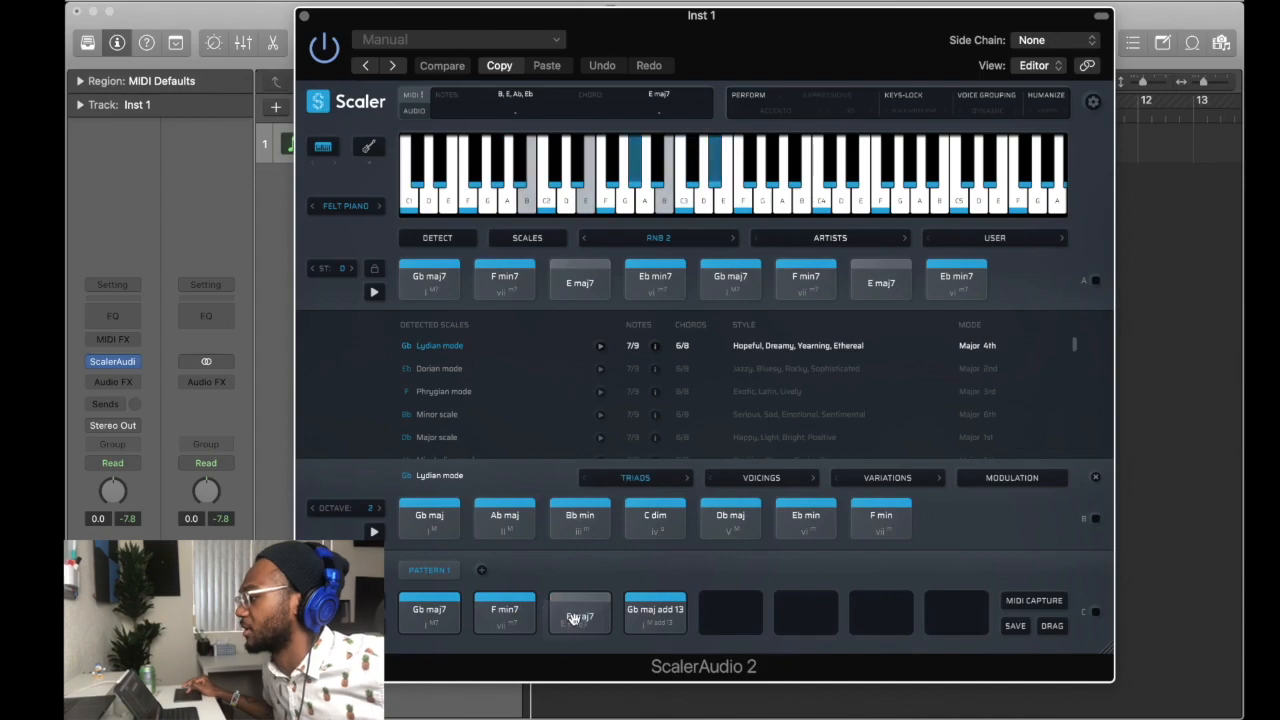
{"action": "left_click_drag", "start_coordinate": [655, 280], "coordinate": [655, 612]}
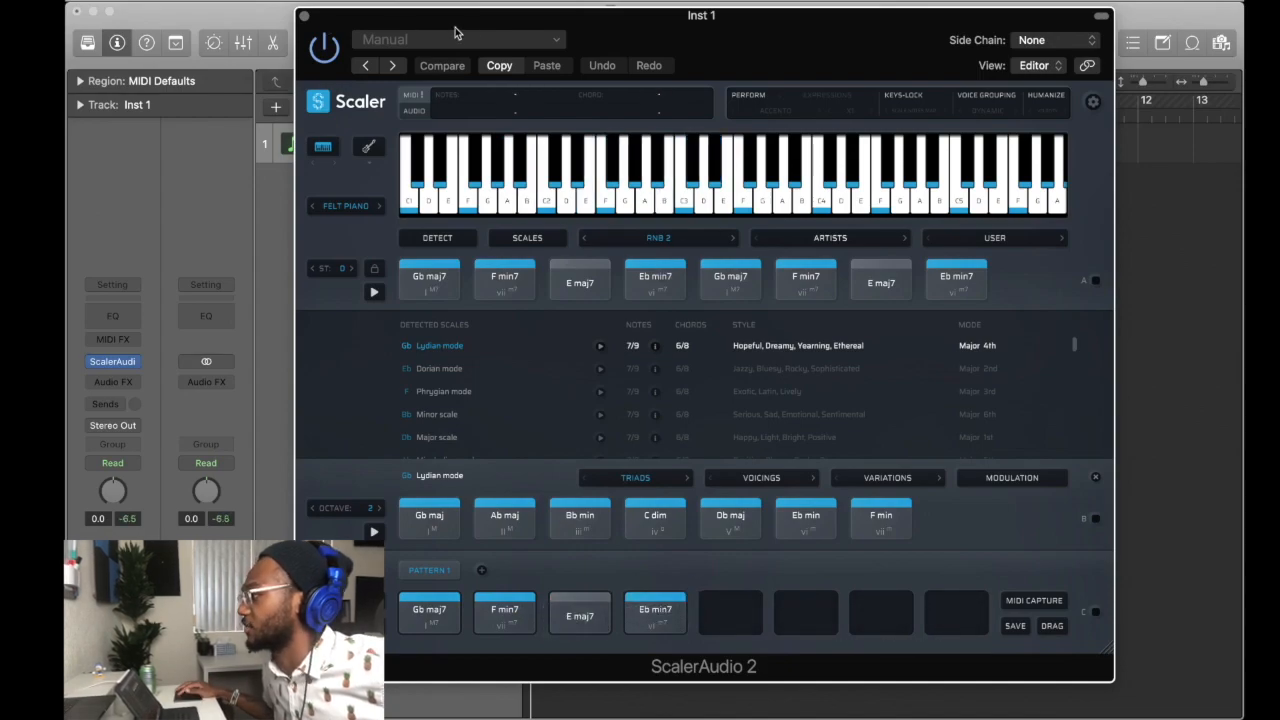
{"action": "left_click", "coordinate": [299, 15]}
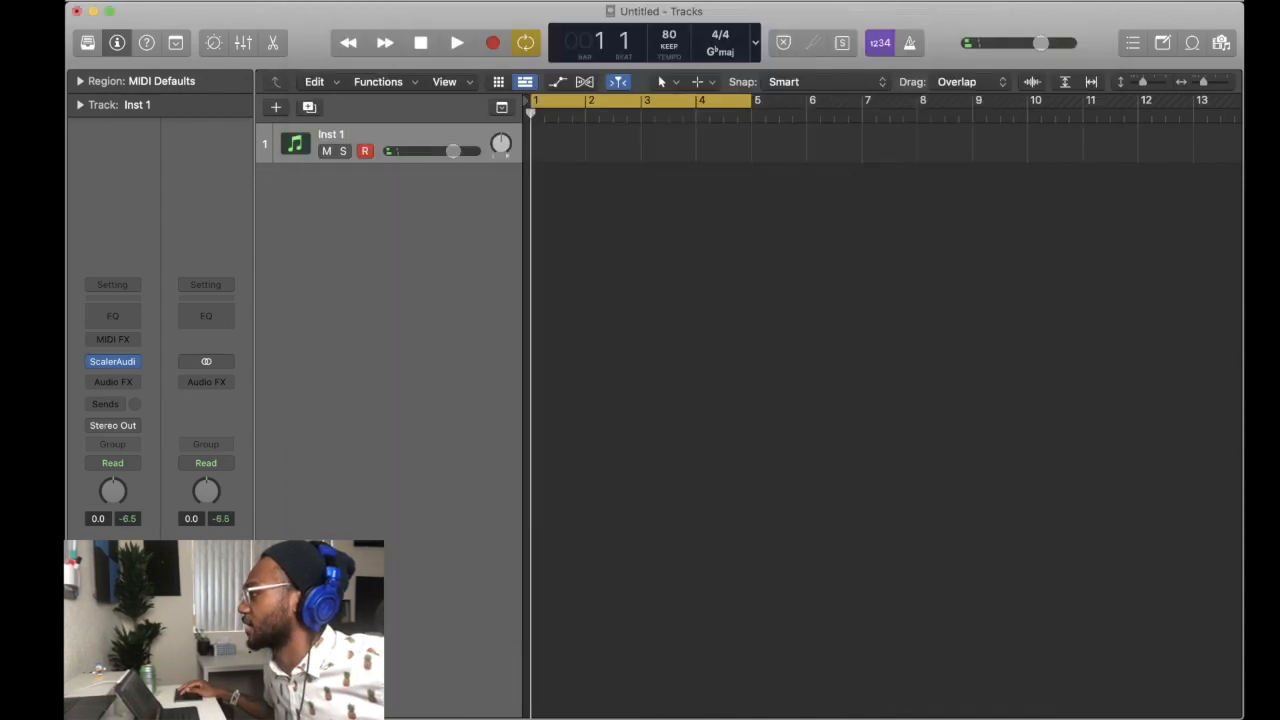
Switch to the sample browser, import OS_LLS_94_Drum_Loop_Selfish.wav onto a new track at bar 1 and time-stretch it to 4 bars.
{"action": "key", "text": "super+Tab"}
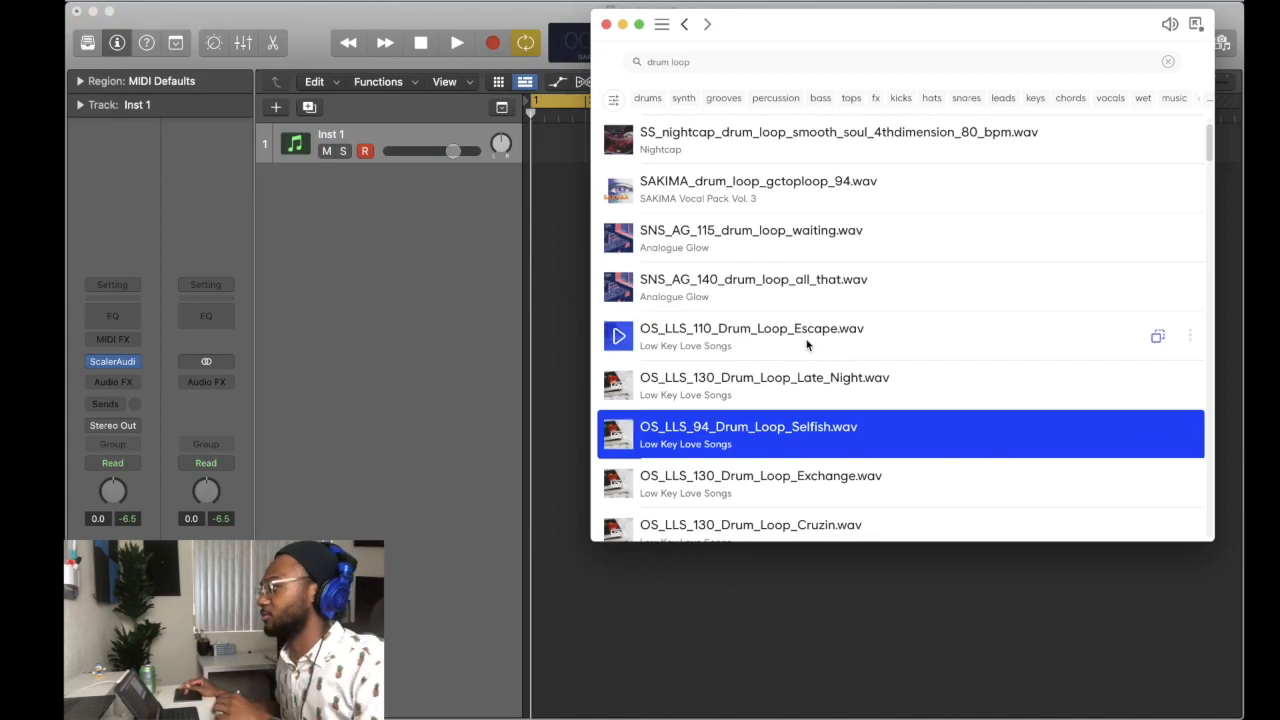
{"action": "left_click_drag", "start_coordinate": [810, 430], "coordinate": [533, 190]}
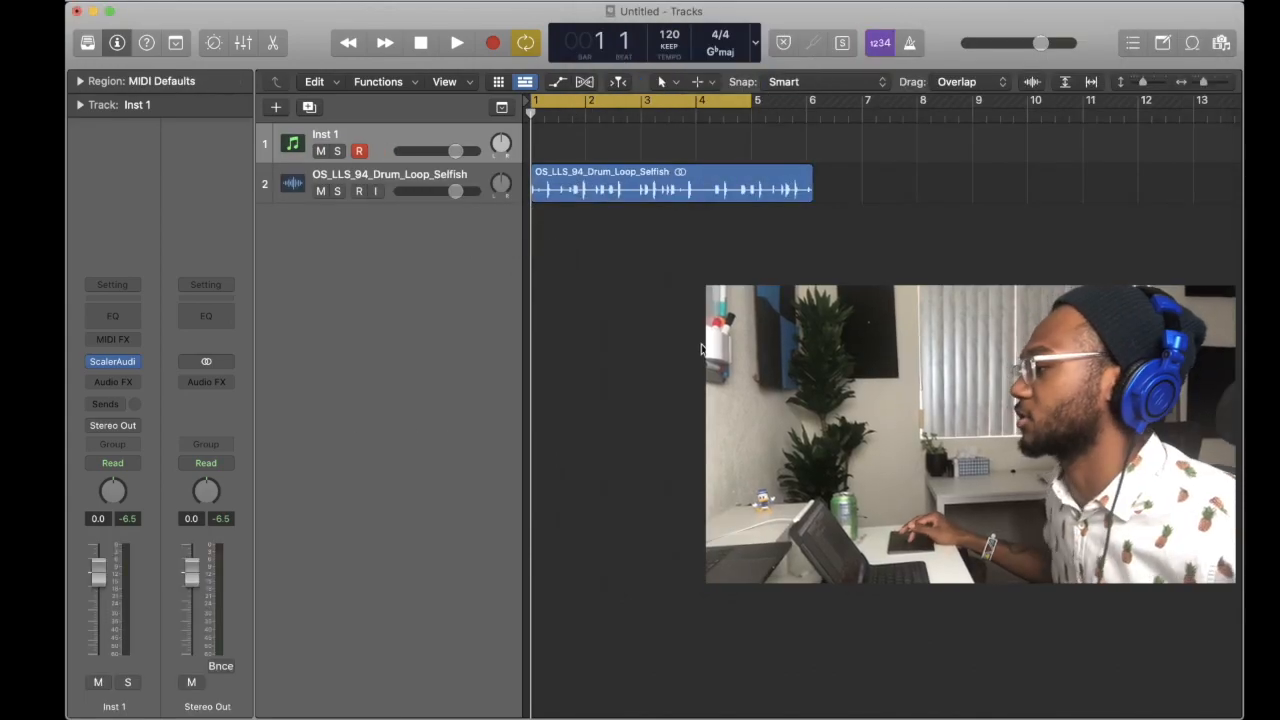
{"action": "left_click_drag", "start_coordinate": [811, 197], "coordinate": [751, 198]}
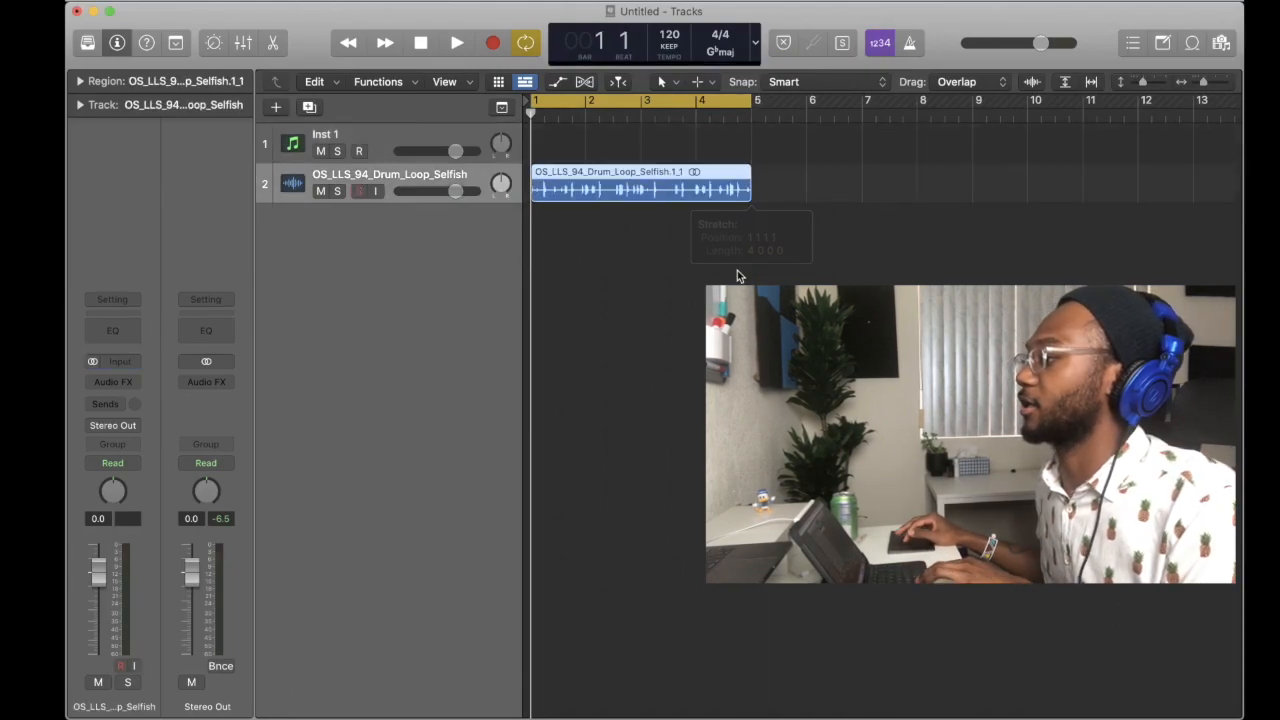
{"action": "left_click", "coordinate": [736, 277]}
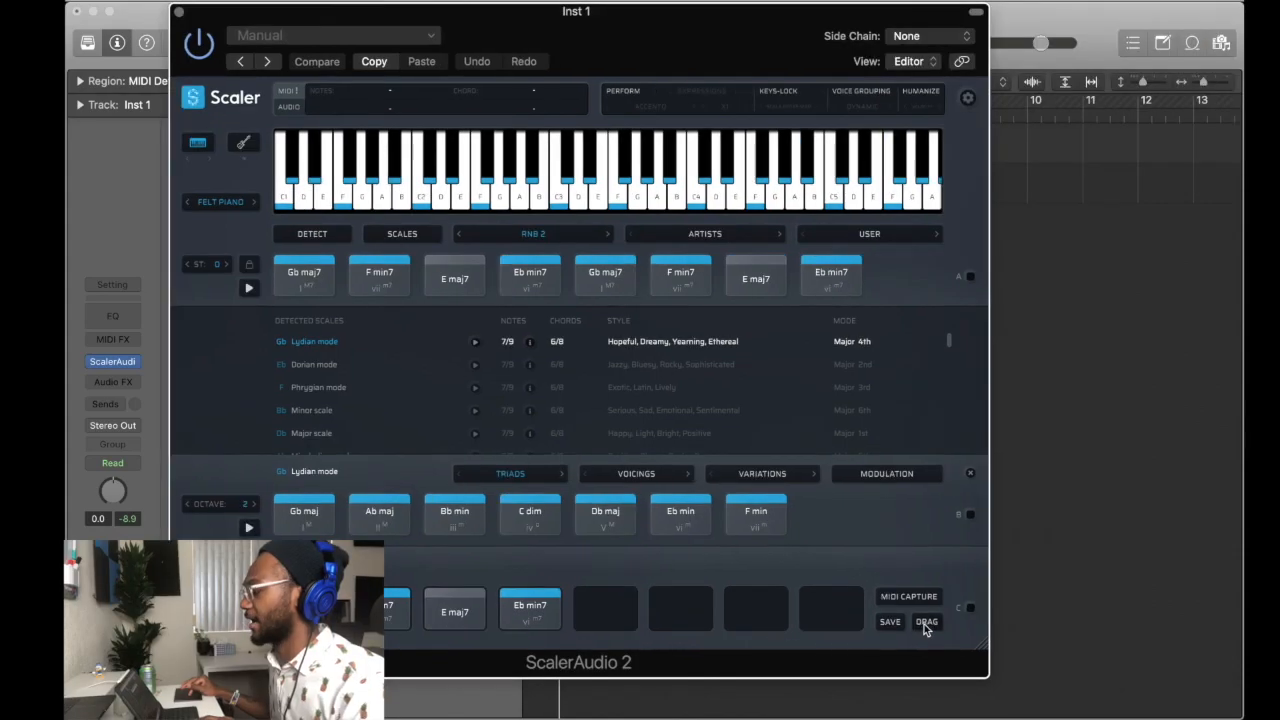
Export Scaler's chord pattern as MIDI onto the Inst 1 track and move the region to start at bar 1.
{"action": "left_click_drag", "start_coordinate": [924, 624], "coordinate": [1036, 130]}
{"action": "left_click", "coordinate": [795, 285]}
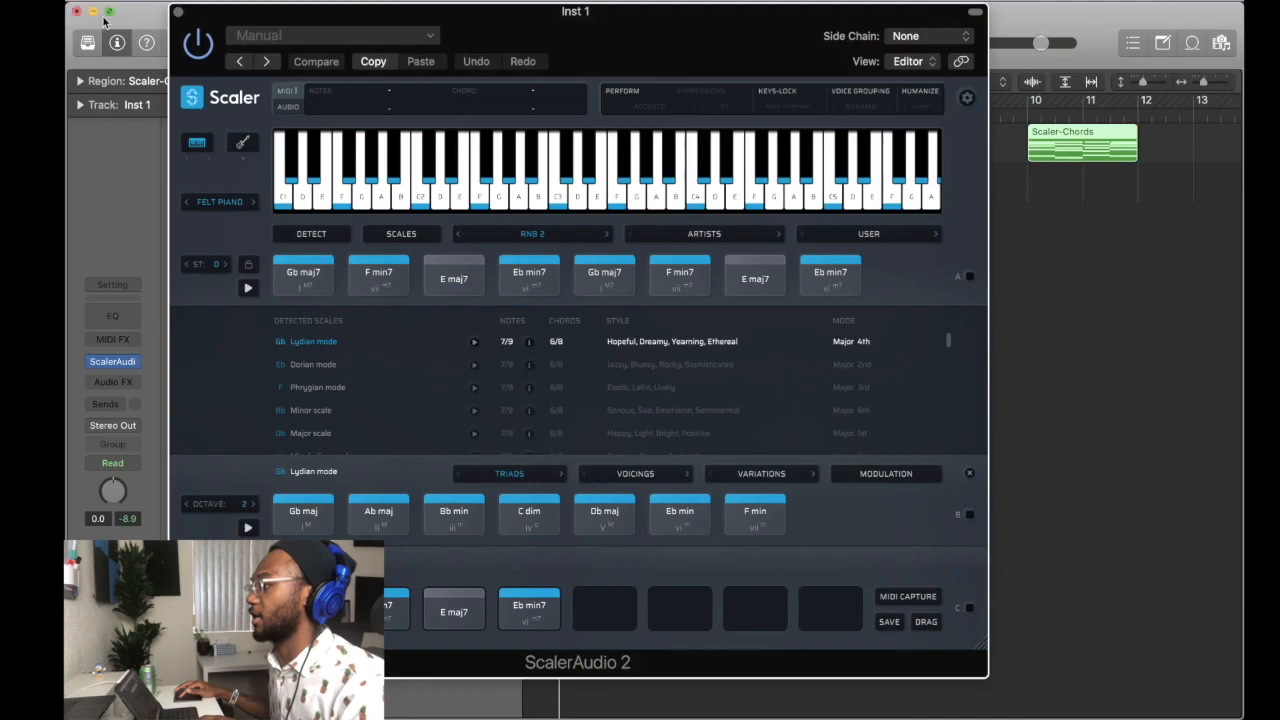
{"action": "left_click", "coordinate": [177, 12]}
{"action": "left_click_drag", "start_coordinate": [1040, 145], "coordinate": [570, 137]}
Repeat the Scaler-Chords region once to fill bars 3 and 4 and play it with the drum loop.
{"action": "key", "text": "space"}
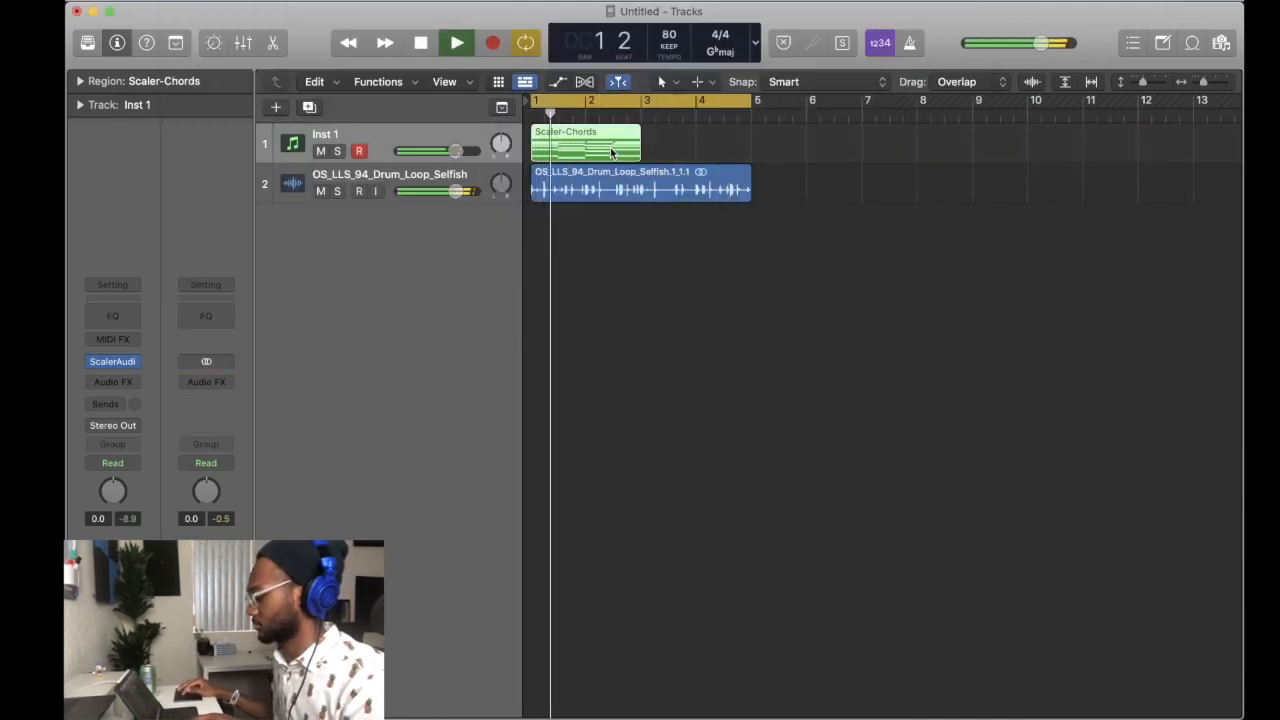
{"action": "key", "text": "super+r"}
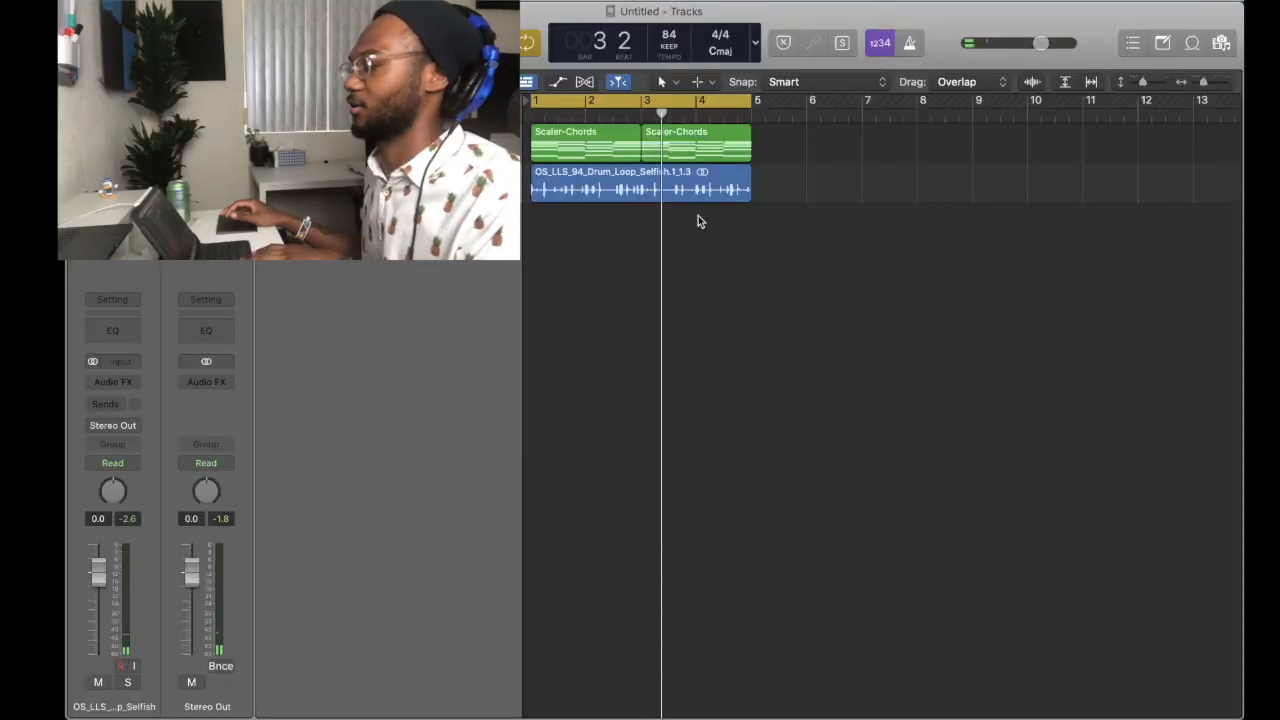
{"action": "key", "text": "space"}
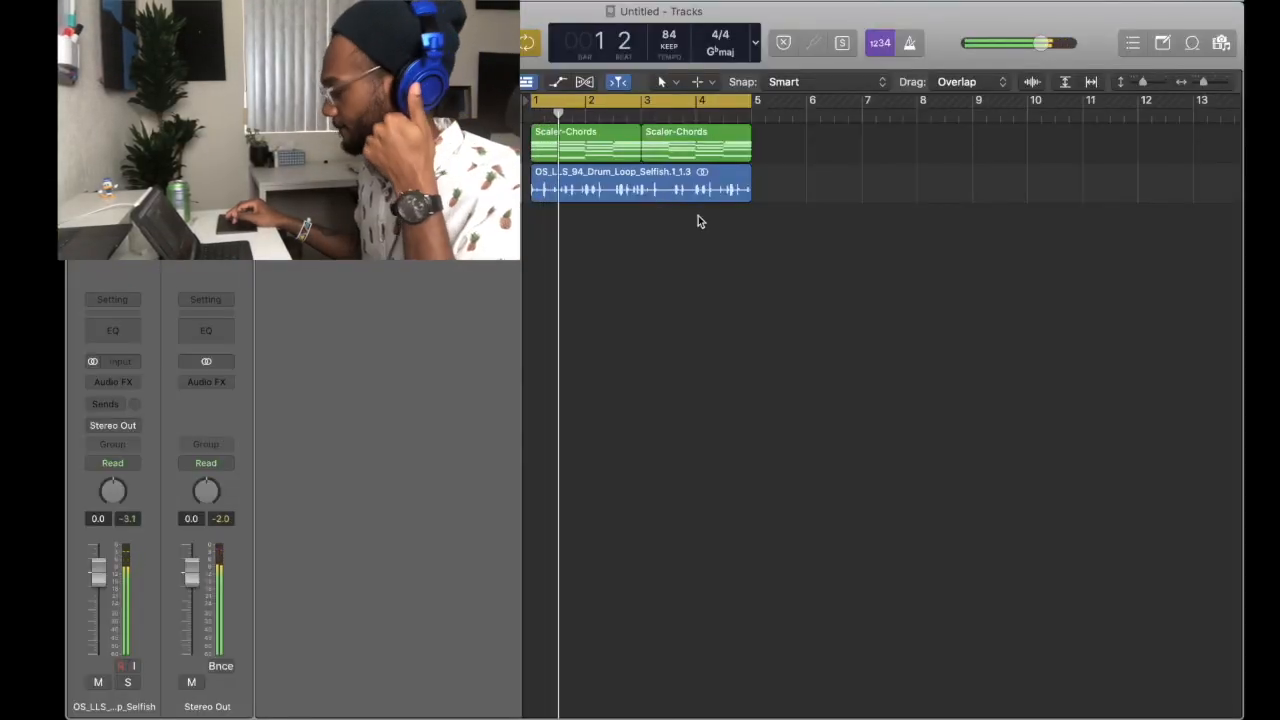
Open the first Scaler-Chords region in the Piano Roll and select its four lowest bass notes.
{"action": "left_click", "coordinate": [595, 145]}
{"action": "double_click", "coordinate": [595, 145]}
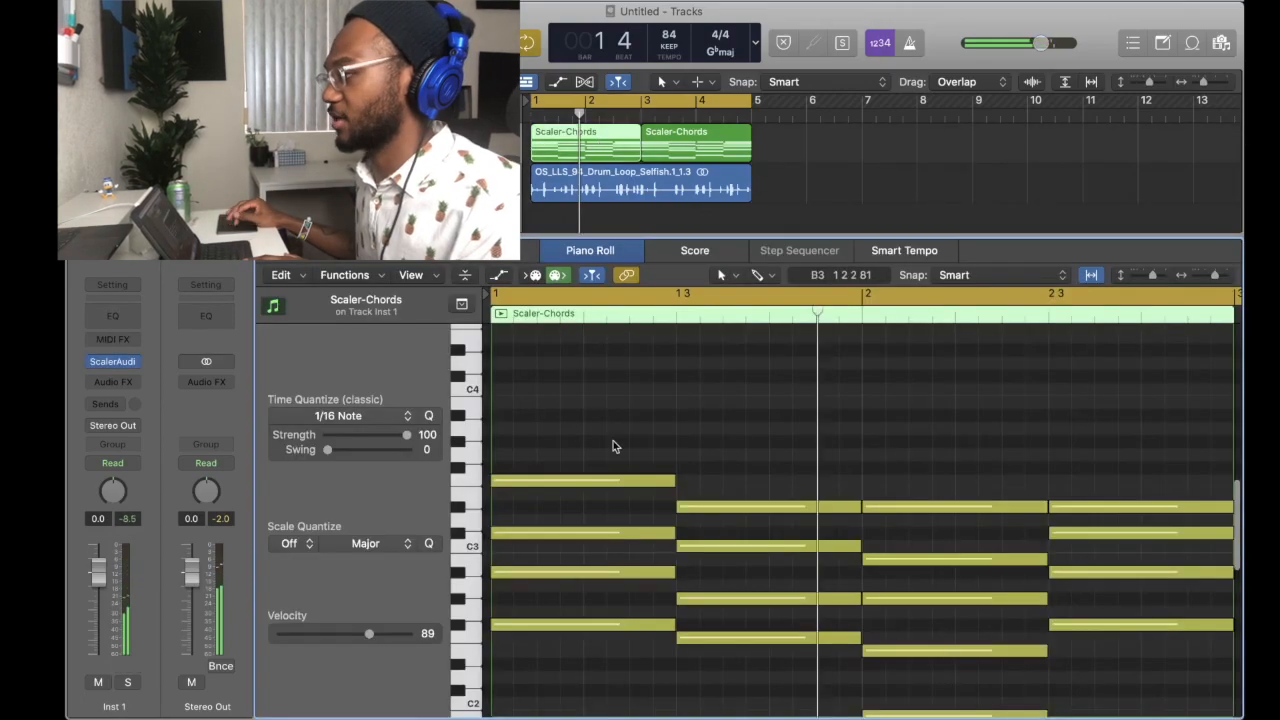
{"action": "scroll", "coordinate": [611, 446], "scroll_direction": "down", "scroll_amount": 5}
{"action": "scroll", "coordinate": [617, 545], "scroll_direction": "down", "scroll_amount": 5}
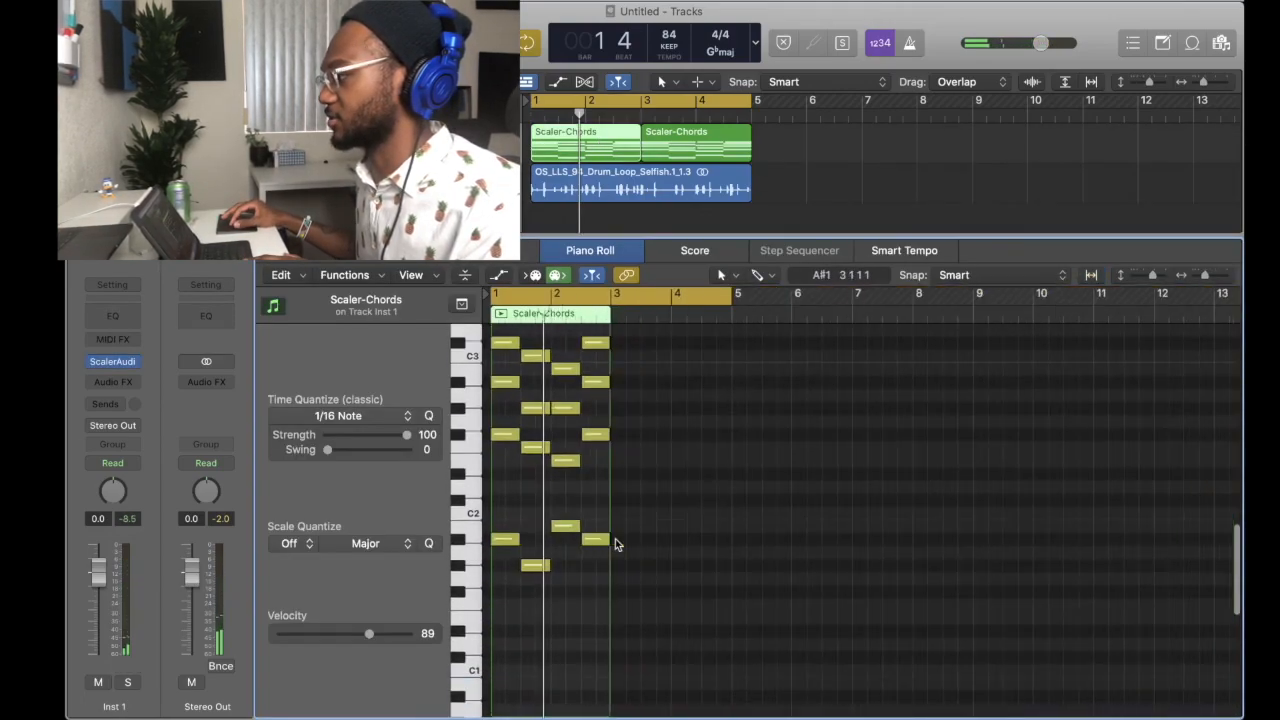
{"action": "left_click_drag", "start_coordinate": [713, 509], "coordinate": [430, 597]}
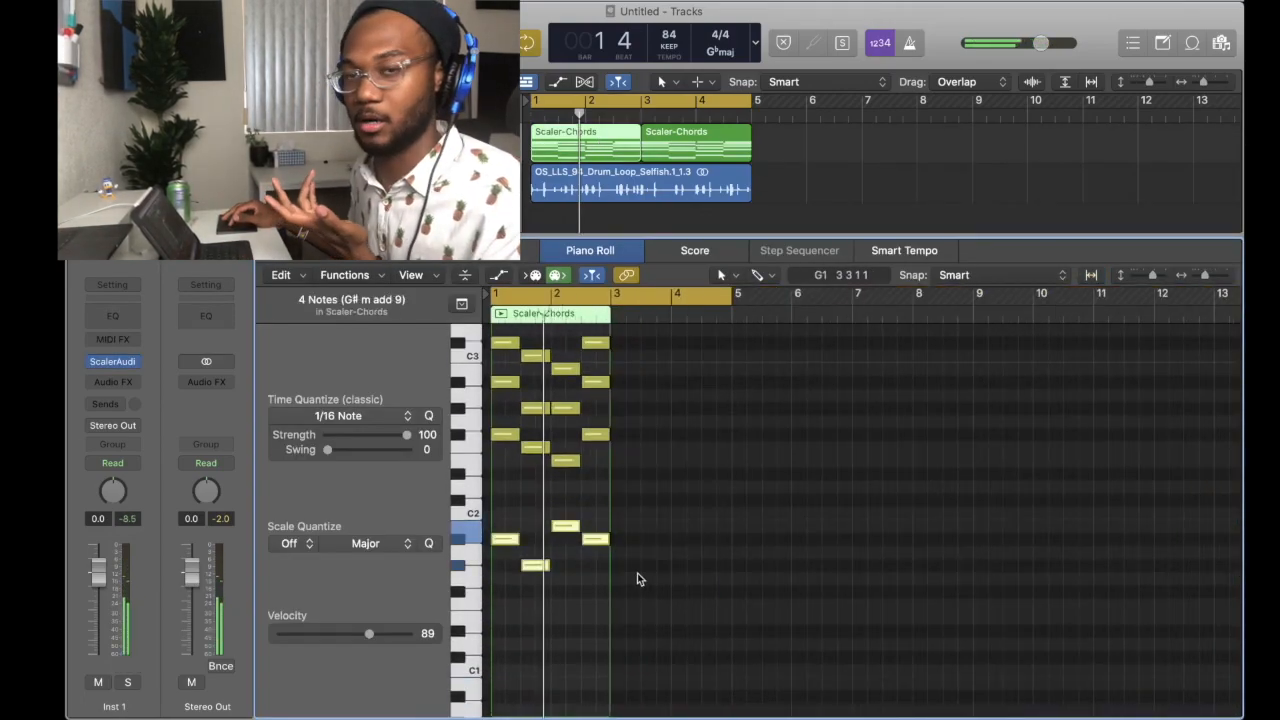
Select the two highest notes of each of the four chords and close the Piano Roll.
{"action": "scroll", "coordinate": [635, 573], "scroll_direction": "up", "scroll_amount": 5}
{"action": "scroll", "coordinate": [637, 574], "scroll_direction": "up", "scroll_amount": 3}
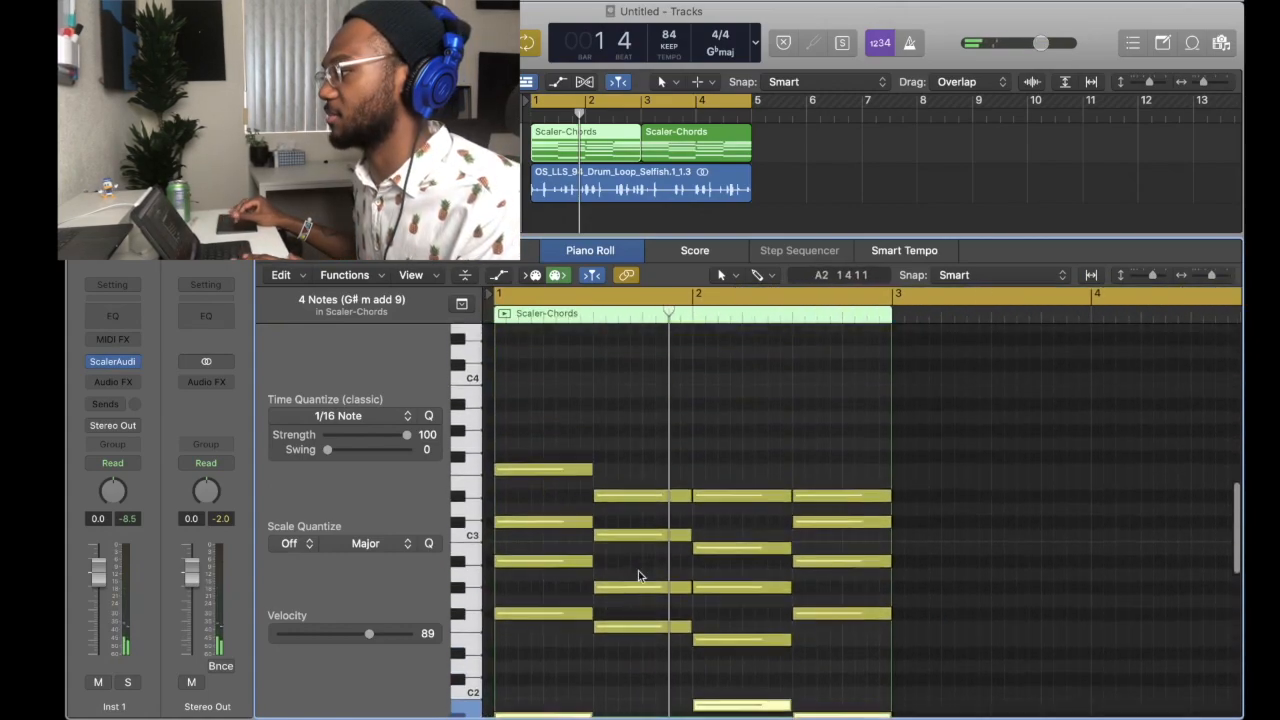
{"action": "left_click_drag", "start_coordinate": [968, 452], "coordinate": [531, 565]}
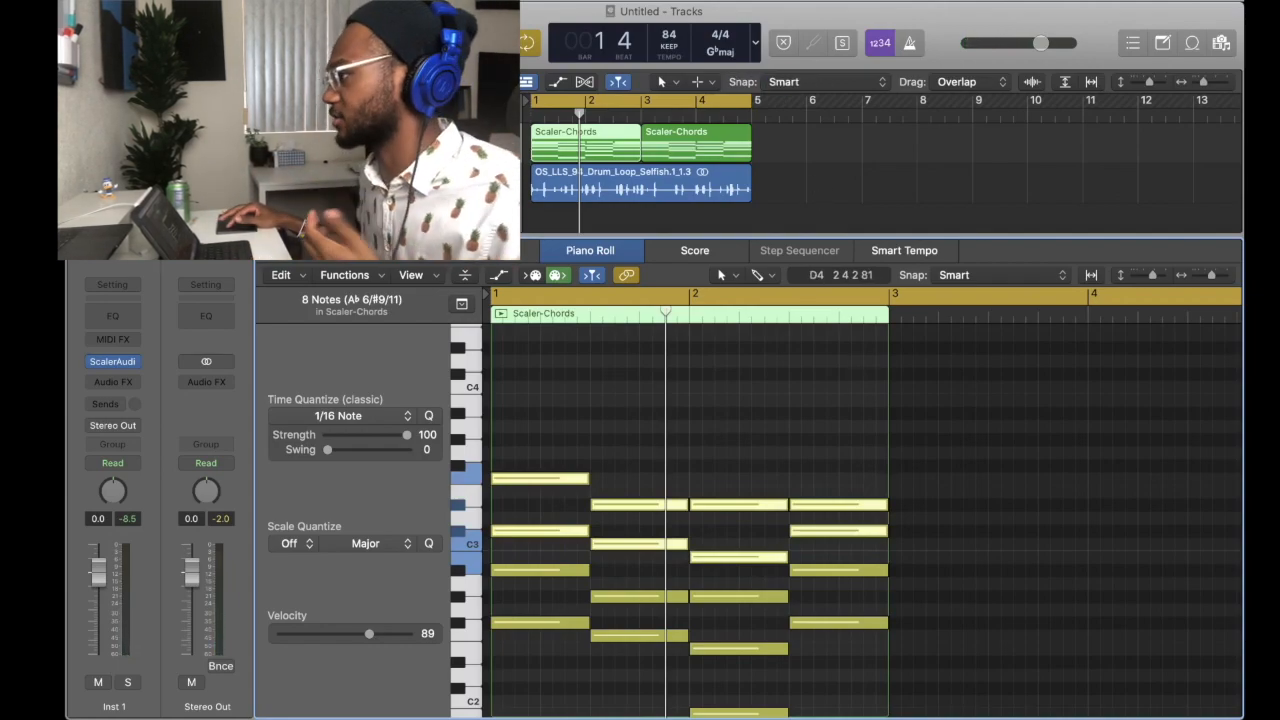
{"action": "key", "text": "e"}
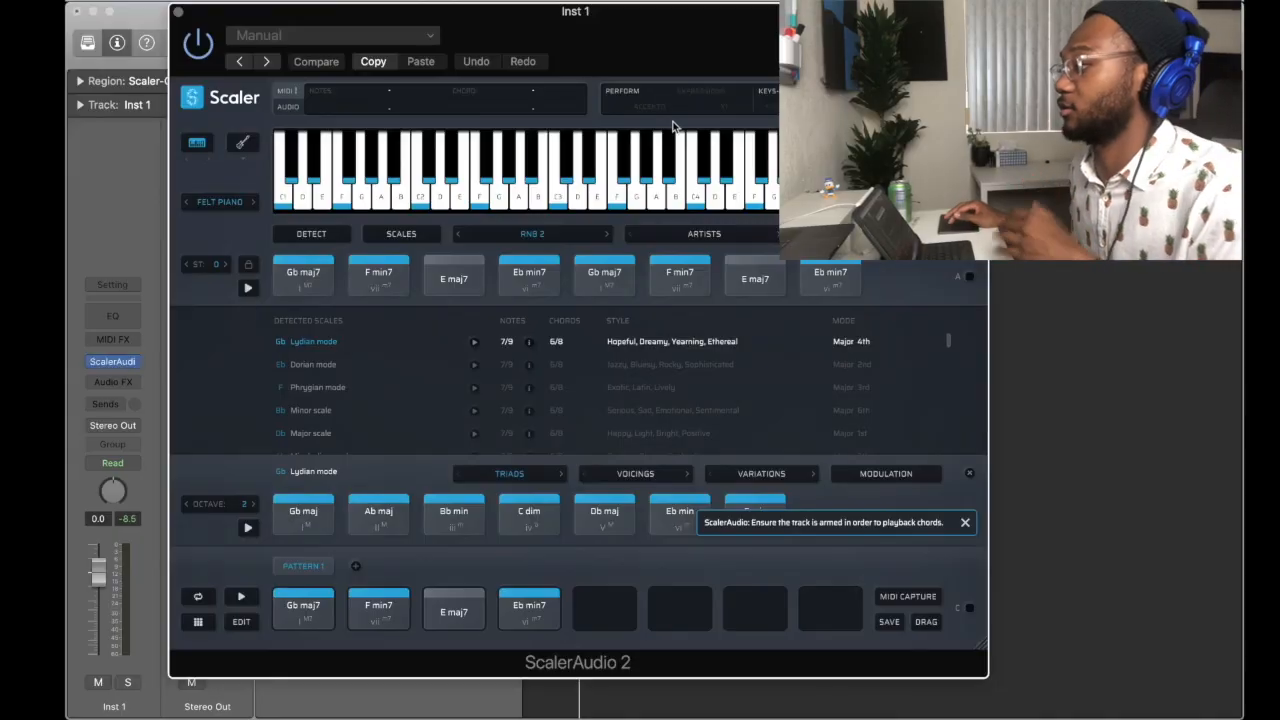
Set Scaler's instrument sound to Electric Piano and audition the Pattern 1 chords with it.
{"action": "left_click", "coordinate": [229, 203]}
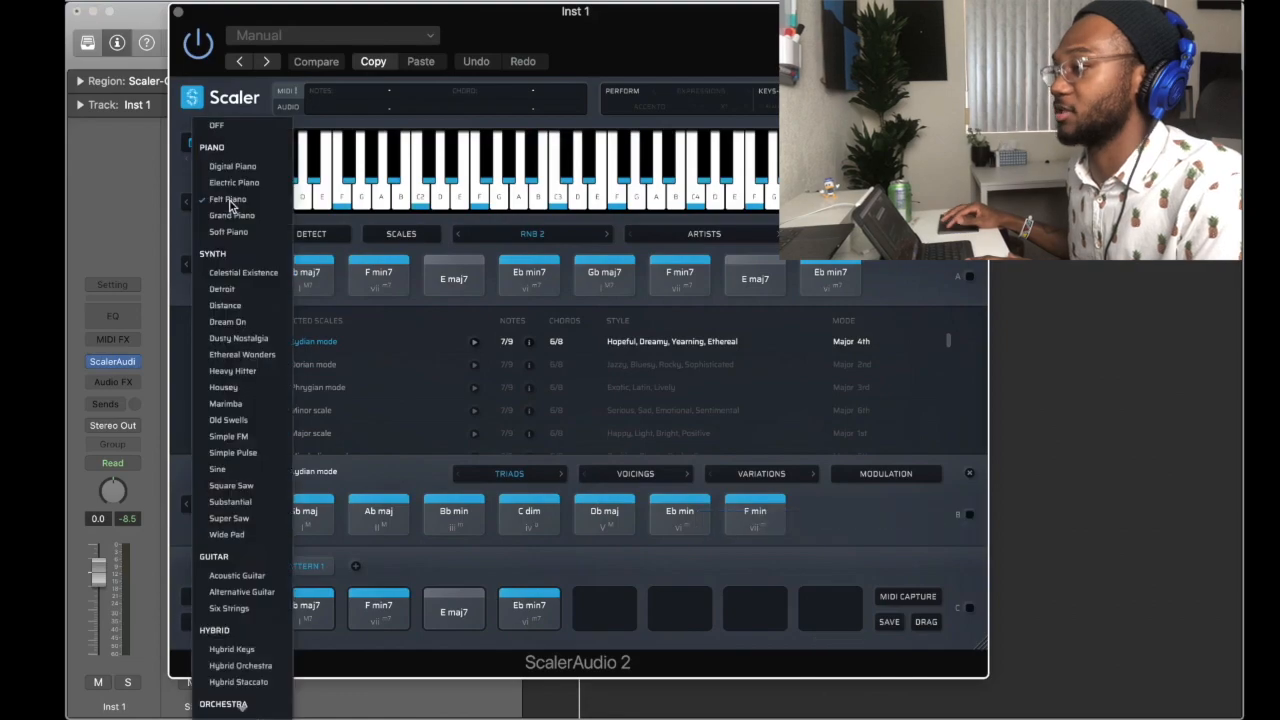
{"action": "left_click", "coordinate": [250, 183]}
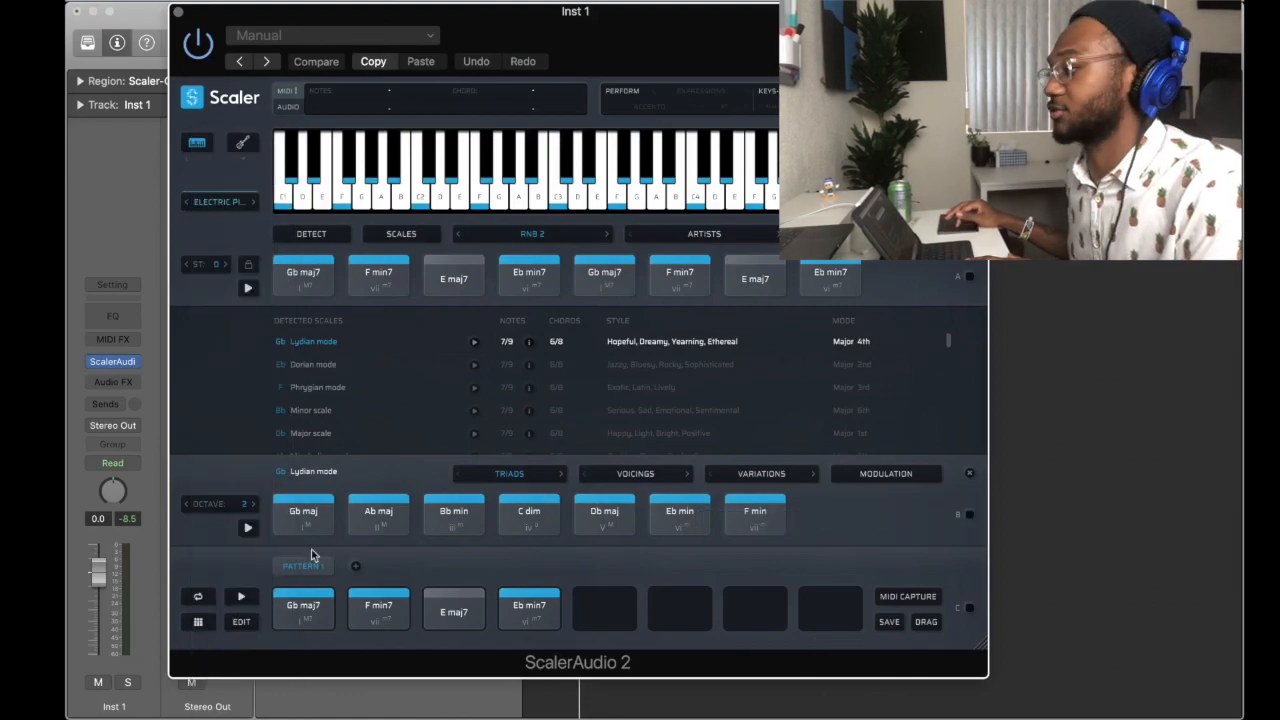
{"action": "left_click", "coordinate": [312, 605]}
{"action": "left_click", "coordinate": [380, 612]}
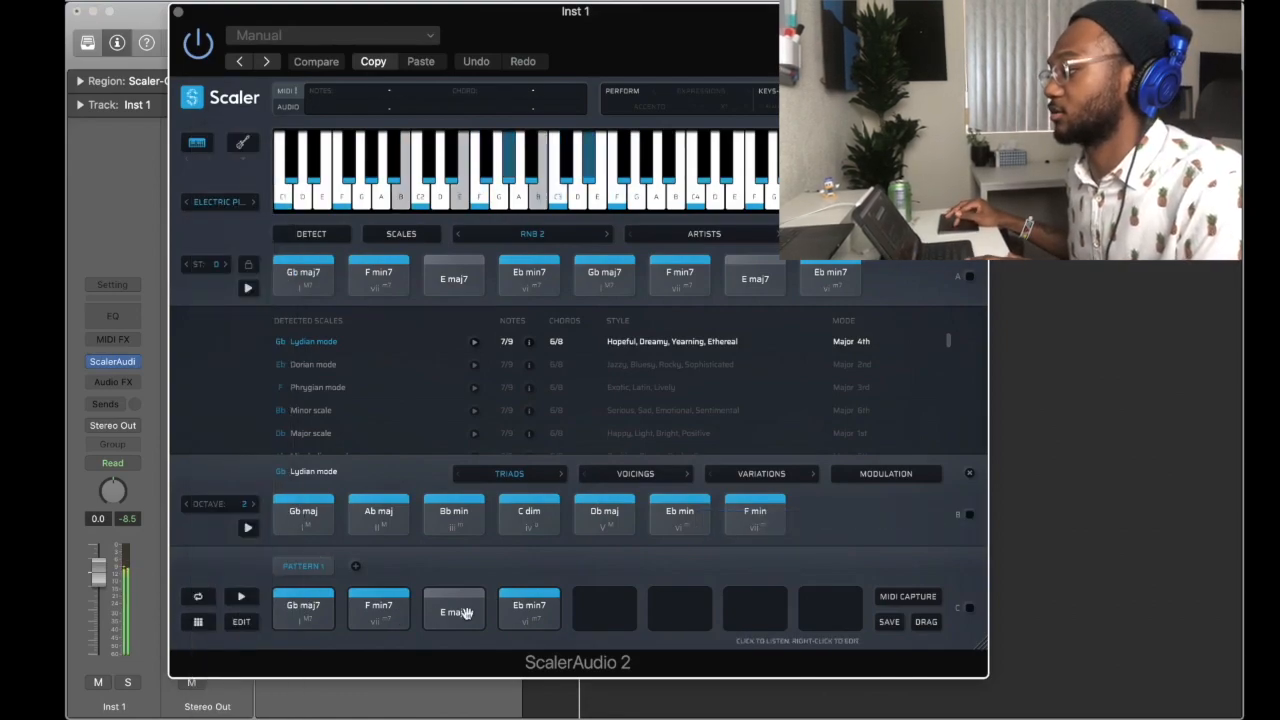
{"action": "left_click", "coordinate": [465, 609]}
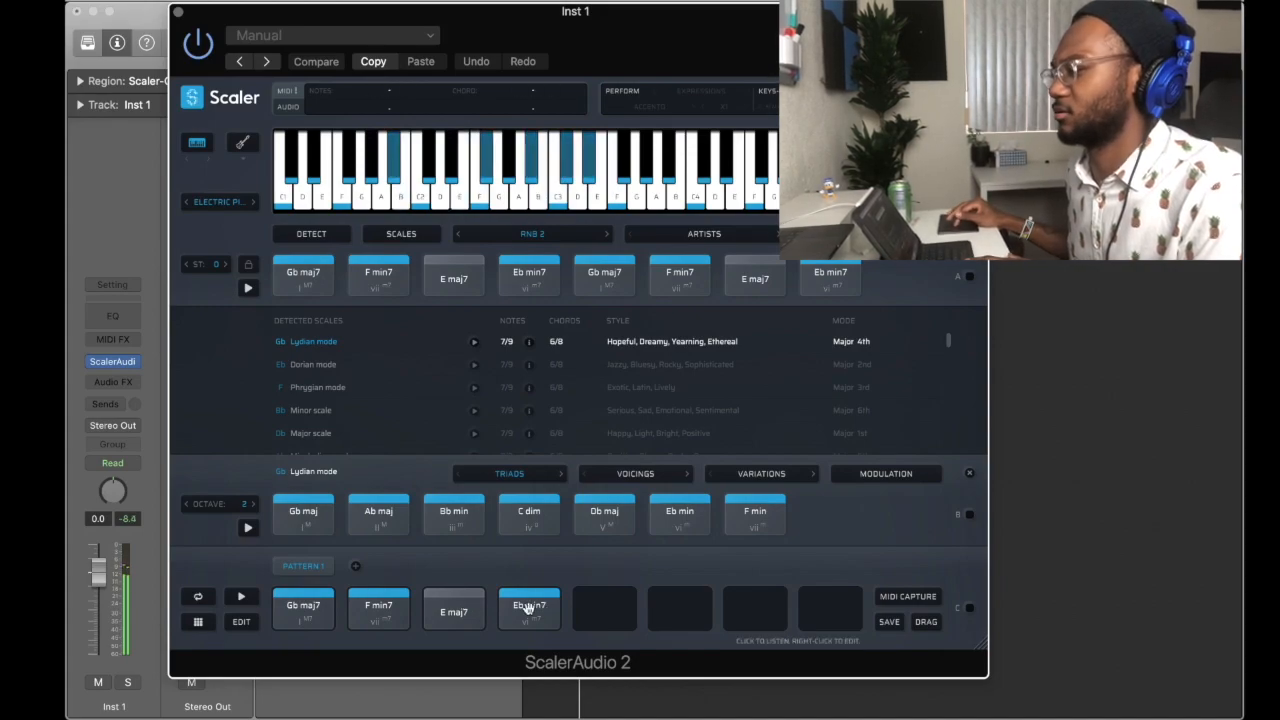
{"action": "left_click", "coordinate": [453, 610]}
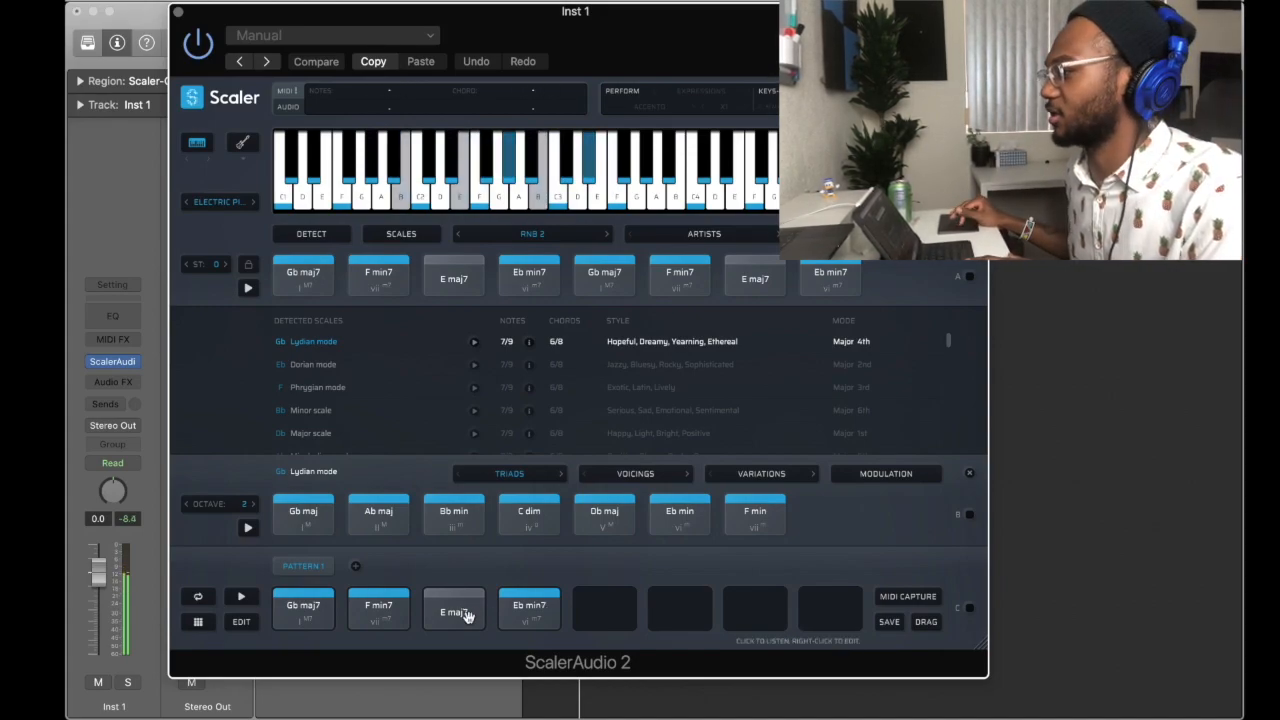
{"action": "left_click", "coordinate": [301, 607]}
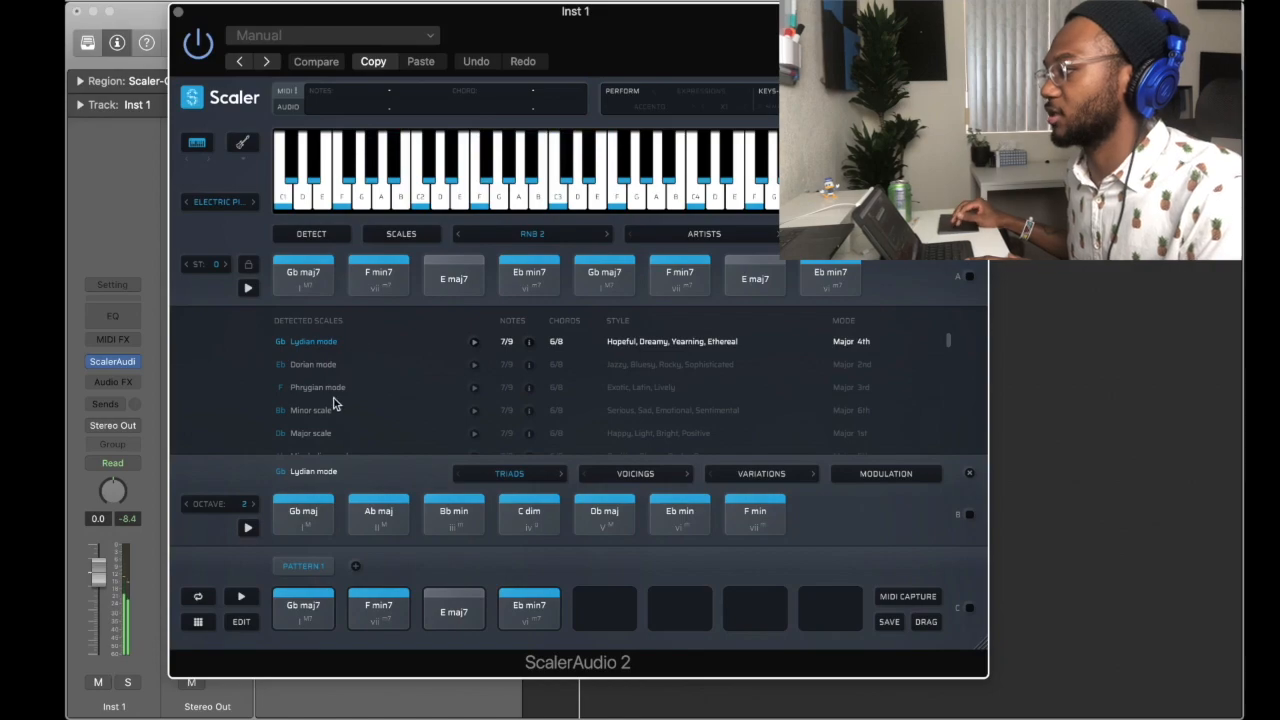
Browse the detected scales and audition the Gb maj, Ab maj and Bb min triads of the Gb Lydian mode.
{"action": "scroll", "coordinate": [334, 402], "scroll_direction": "down", "scroll_amount": 2}
{"action": "left_click", "coordinate": [540, 477]}
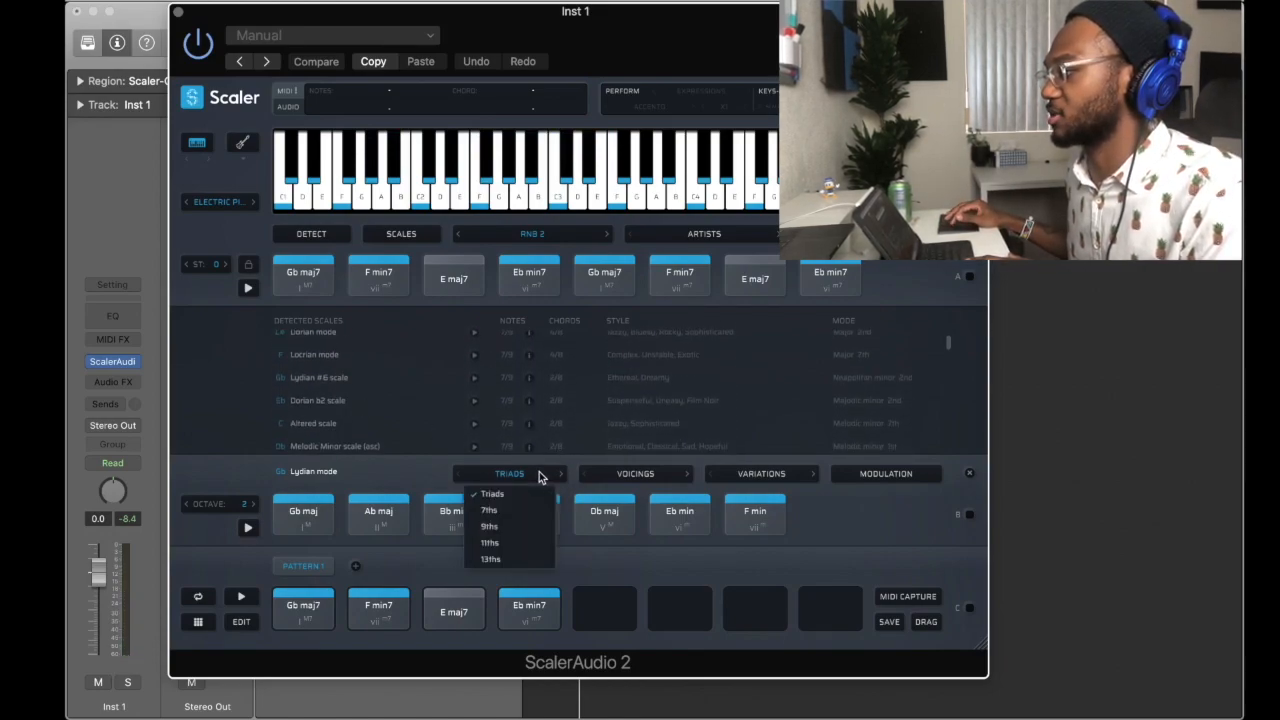
{"action": "left_click", "coordinate": [305, 512]}
{"action": "left_click", "coordinate": [381, 514]}
{"action": "left_click", "coordinate": [468, 513]}
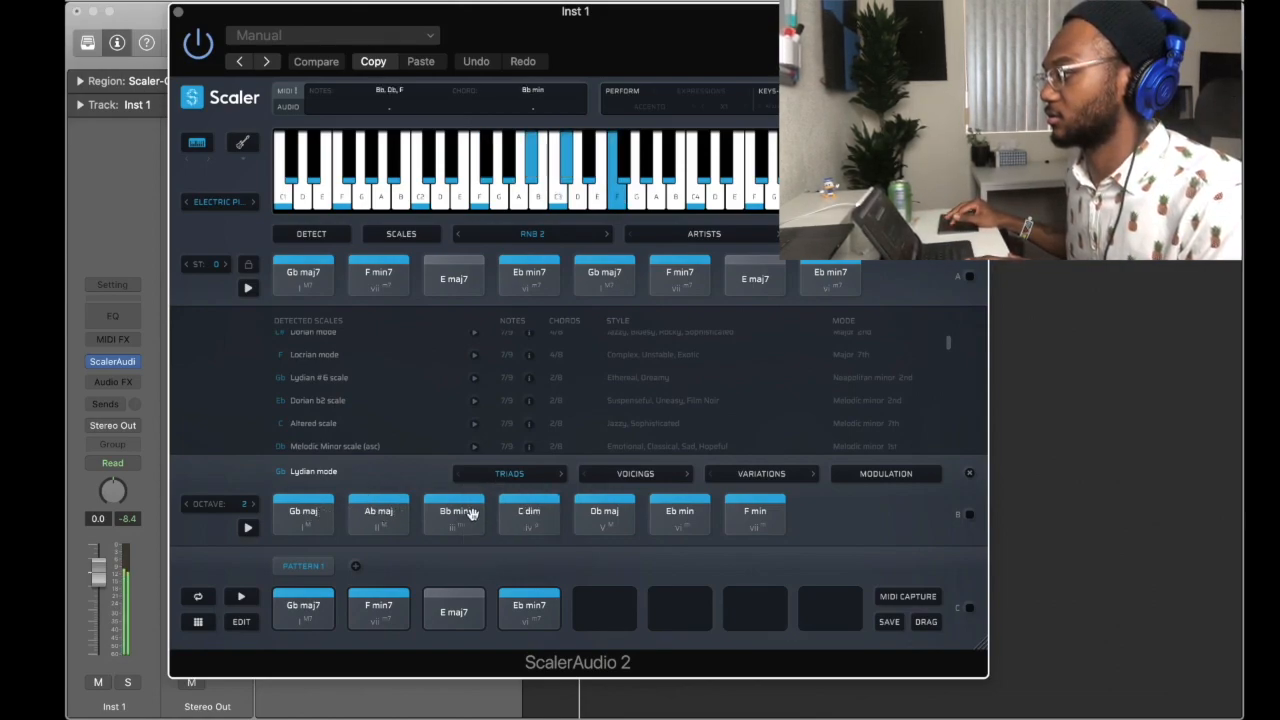
{"action": "left_click", "coordinate": [478, 514]}
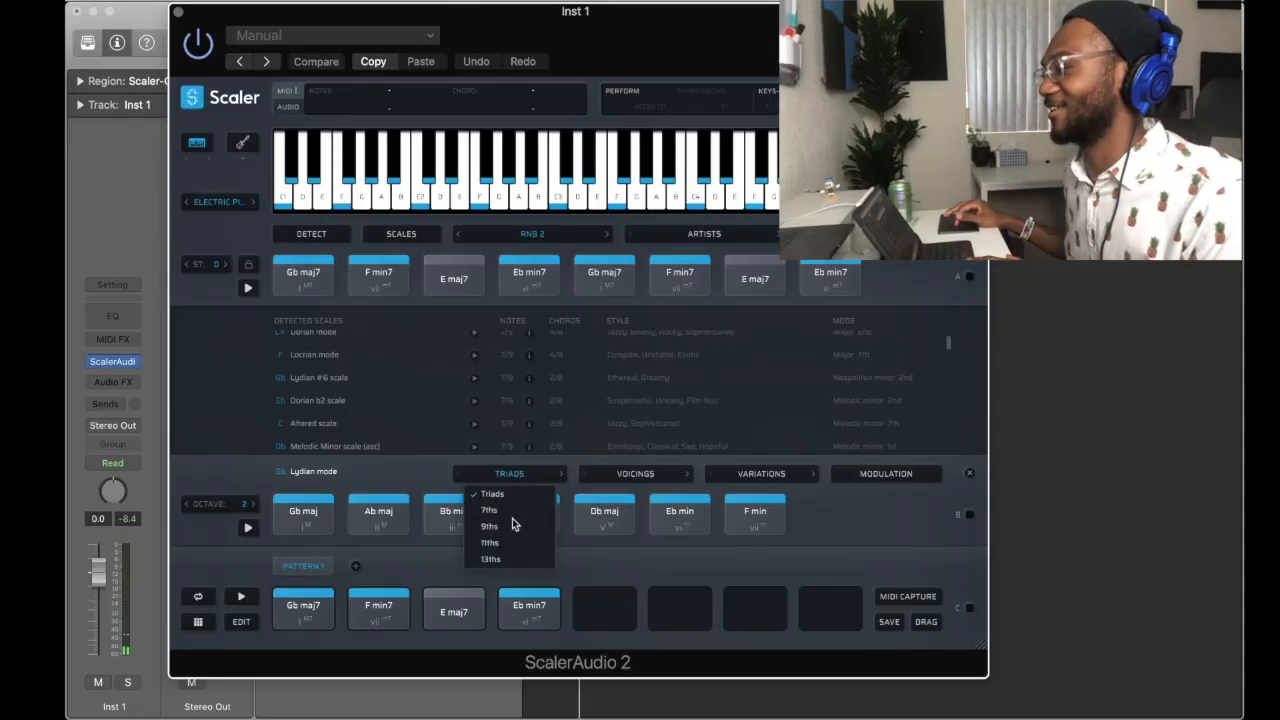
Change the Gb Lydian scale chords to 7ths and audition Ab 7 and Bb min7.
{"action": "left_click", "coordinate": [511, 511]}
{"action": "left_click", "coordinate": [377, 514]}
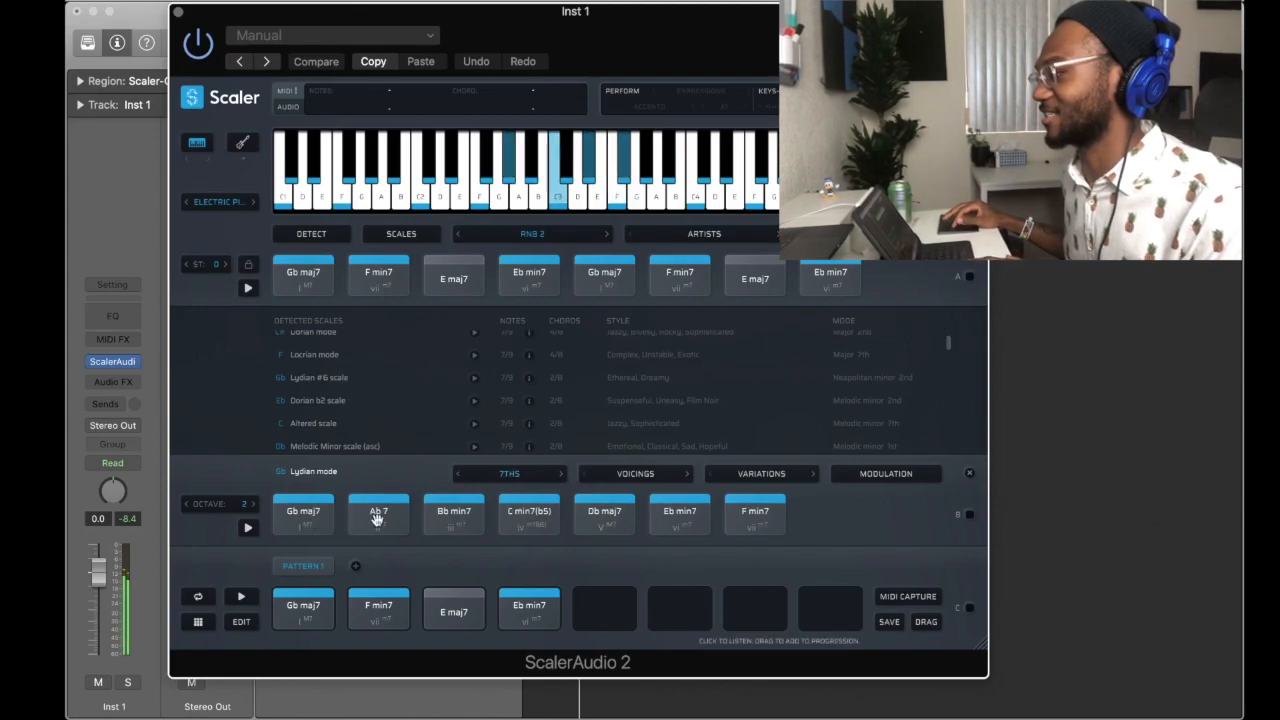
{"action": "left_click", "coordinate": [447, 520]}
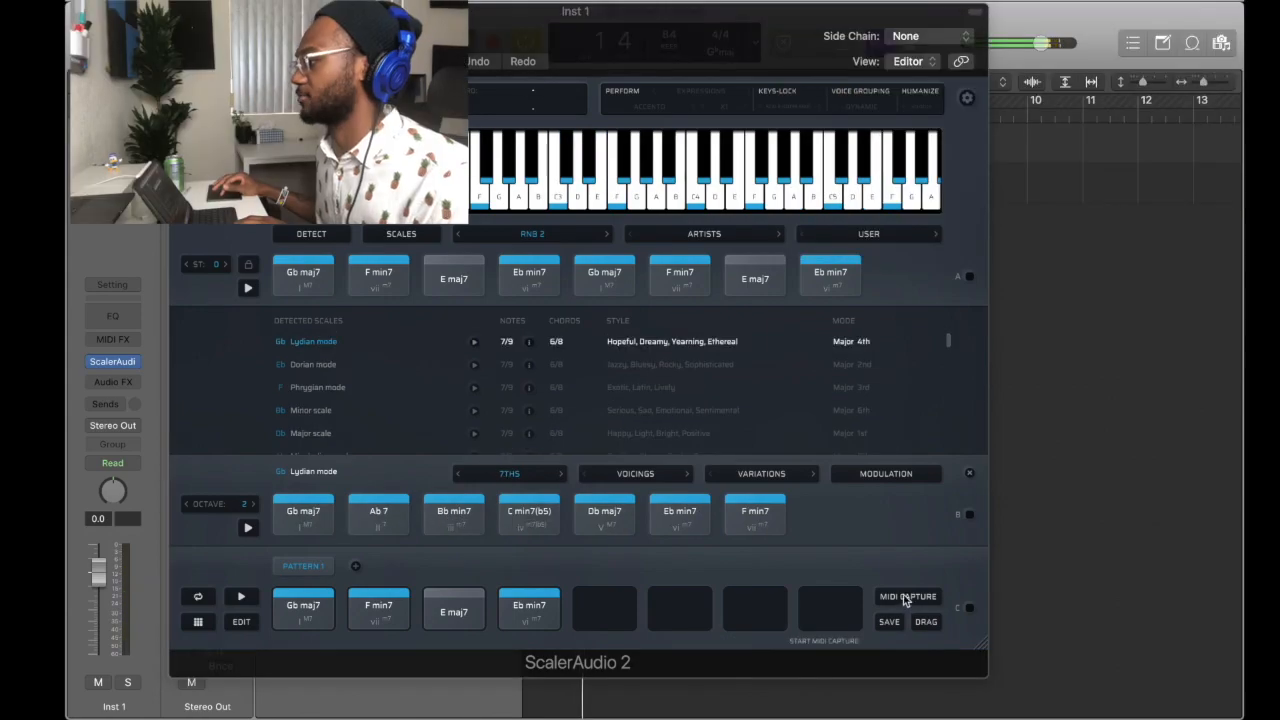
Record a MIDI capture in Scaler while playing through the Pattern 1 chords over the drum loop.
{"action": "left_click", "coordinate": [905, 598]}
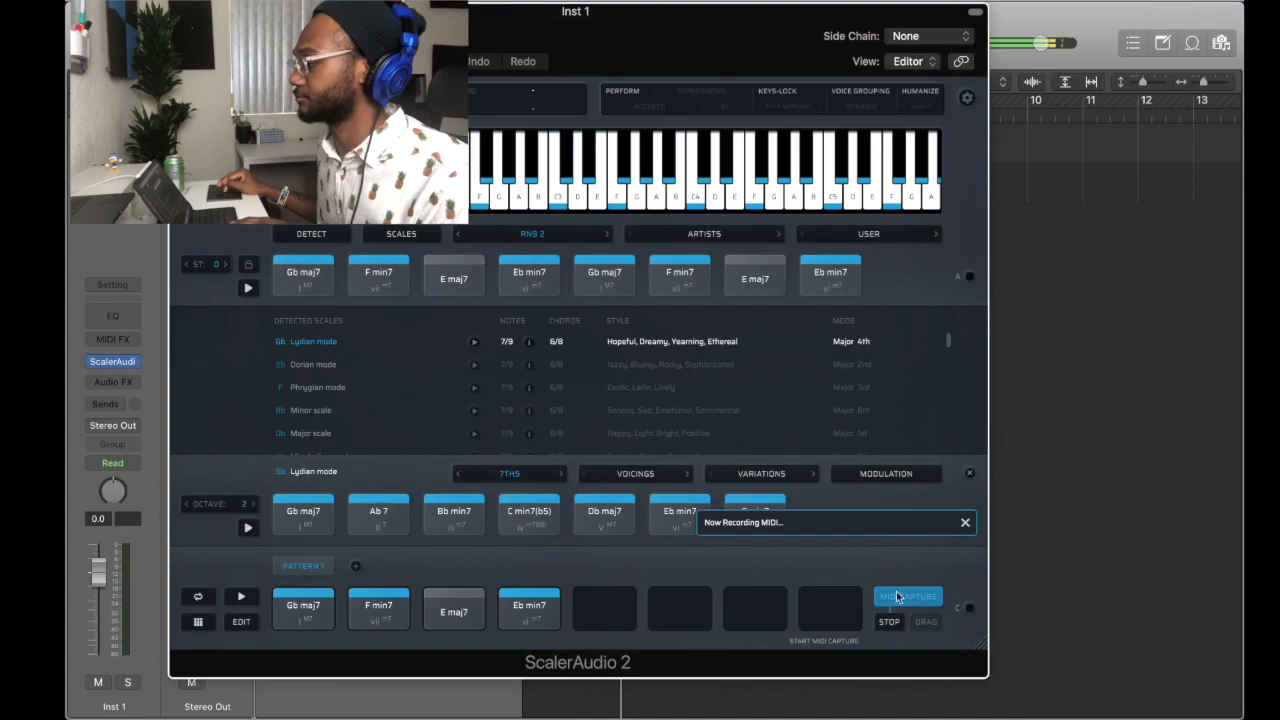
{"action": "left_click", "coordinate": [382, 607]}
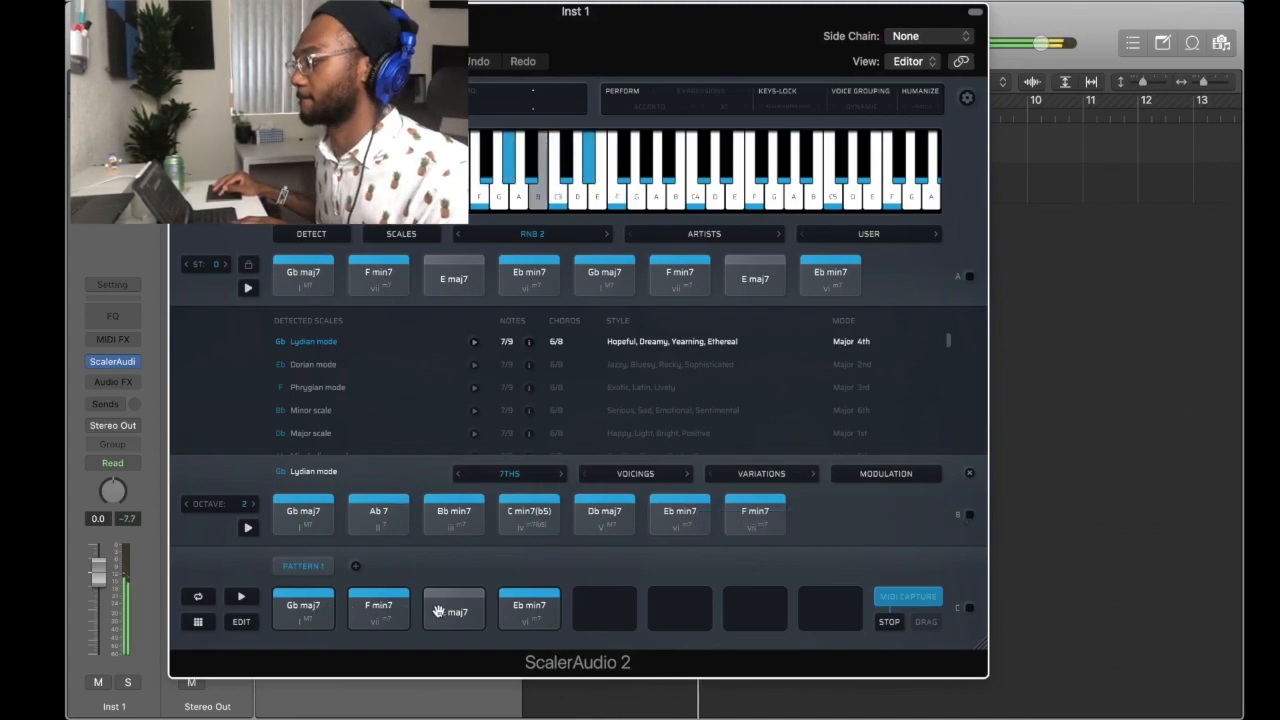
{"action": "left_click", "coordinate": [531, 607]}
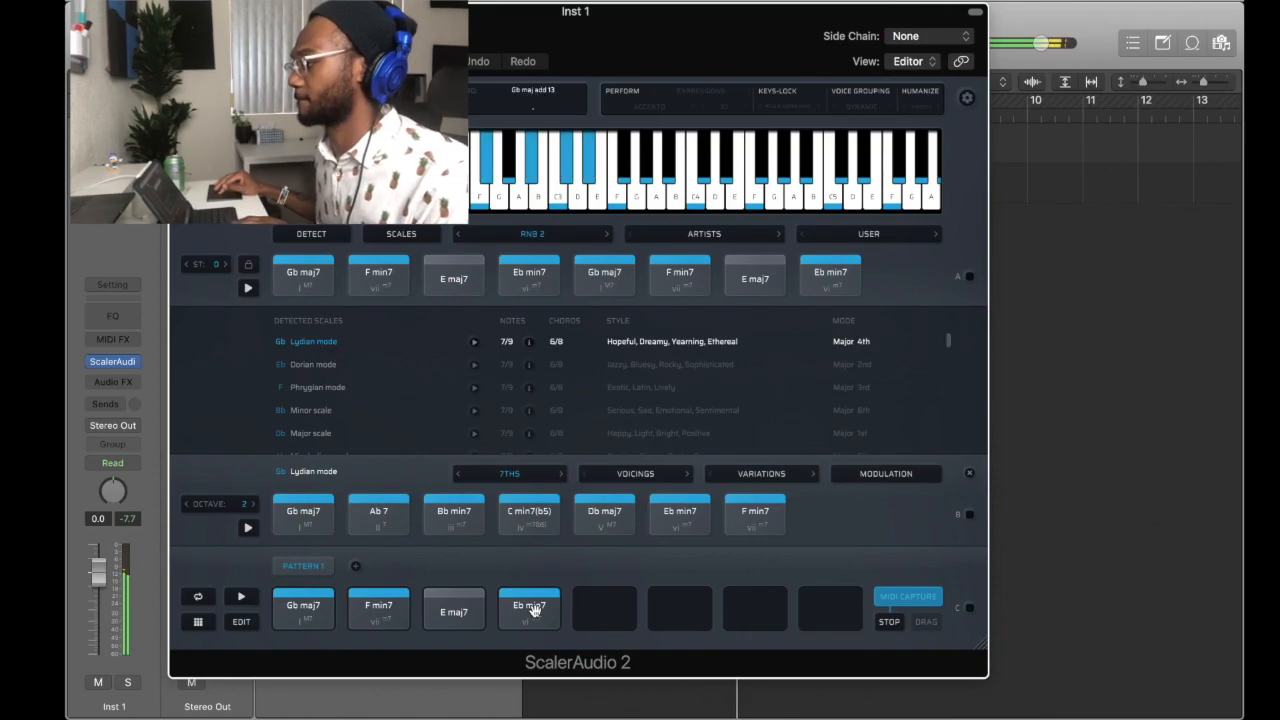
{"action": "left_click", "coordinate": [889, 622]}
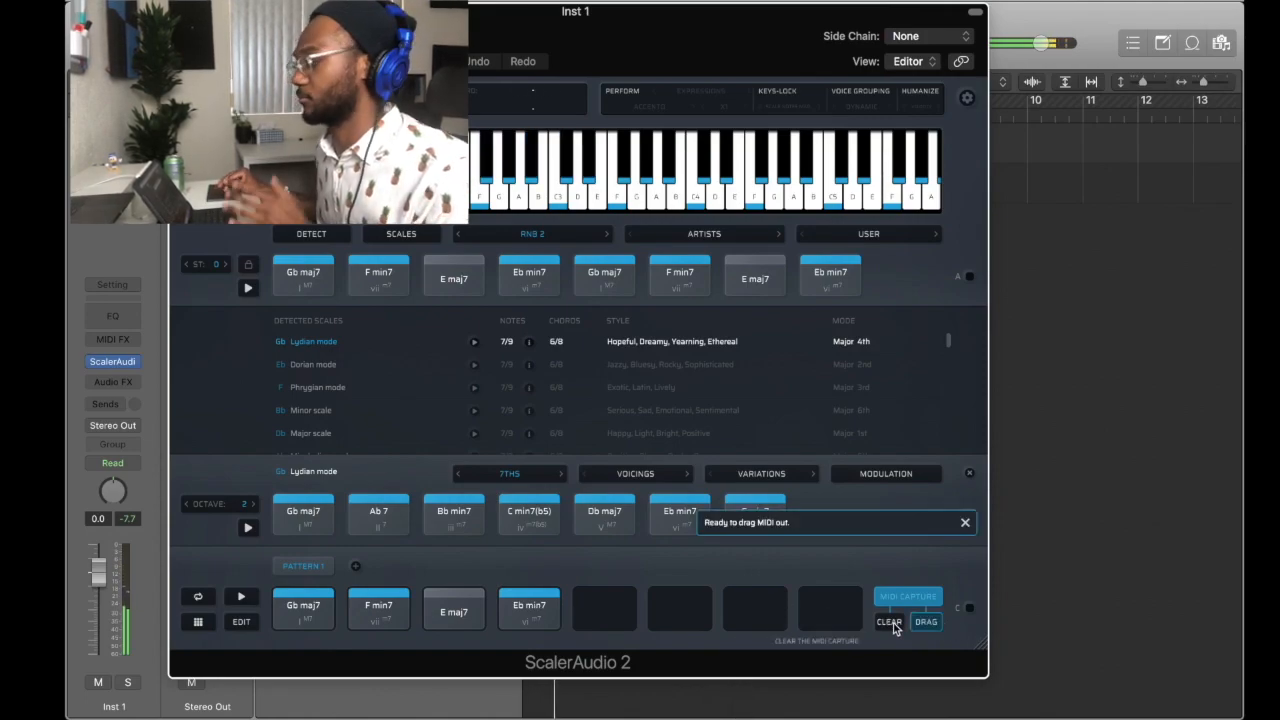
Place the captured MIDI on the Inst 1 track at bar 1 and open the region in the Piano Roll.
{"action": "left_click_drag", "start_coordinate": [926, 622], "coordinate": [622, 152]}
{"action": "double_click", "coordinate": [600, 140]}
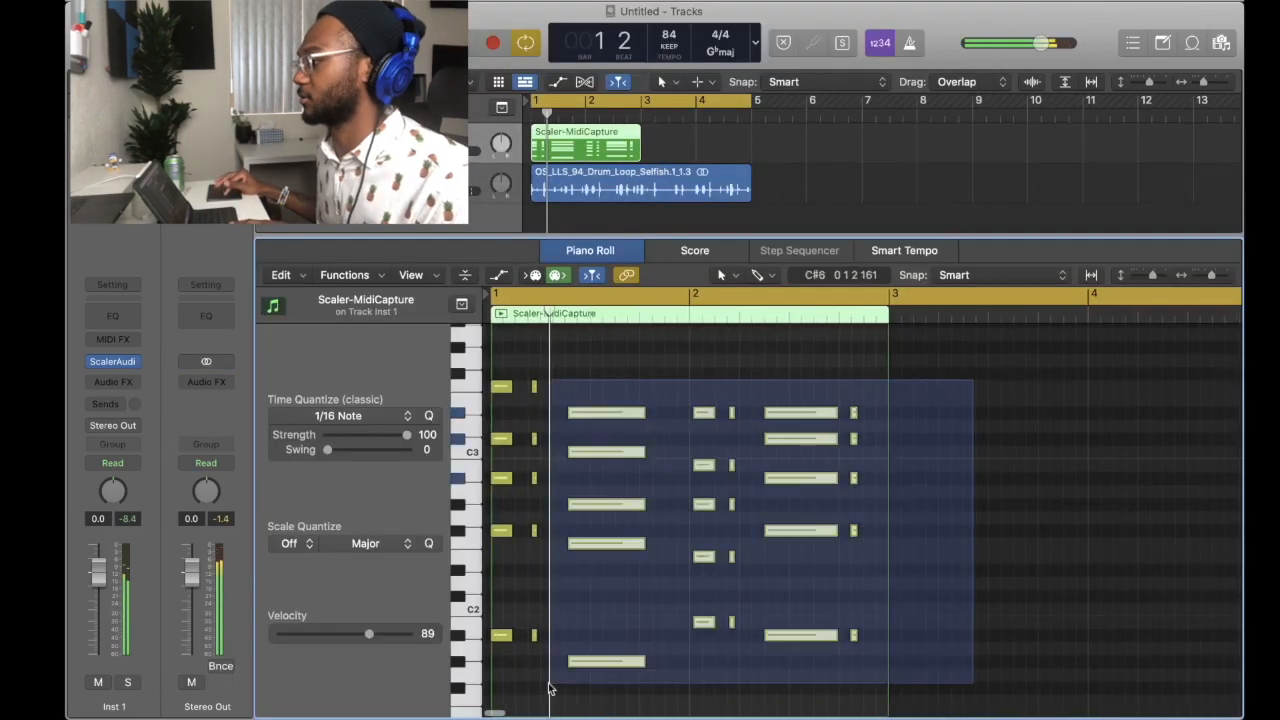
Quantize the captured notes to 1/16 Note and extend the region to four bars by repeating it and joining the copies.
{"action": "left_click", "coordinate": [430, 416]}
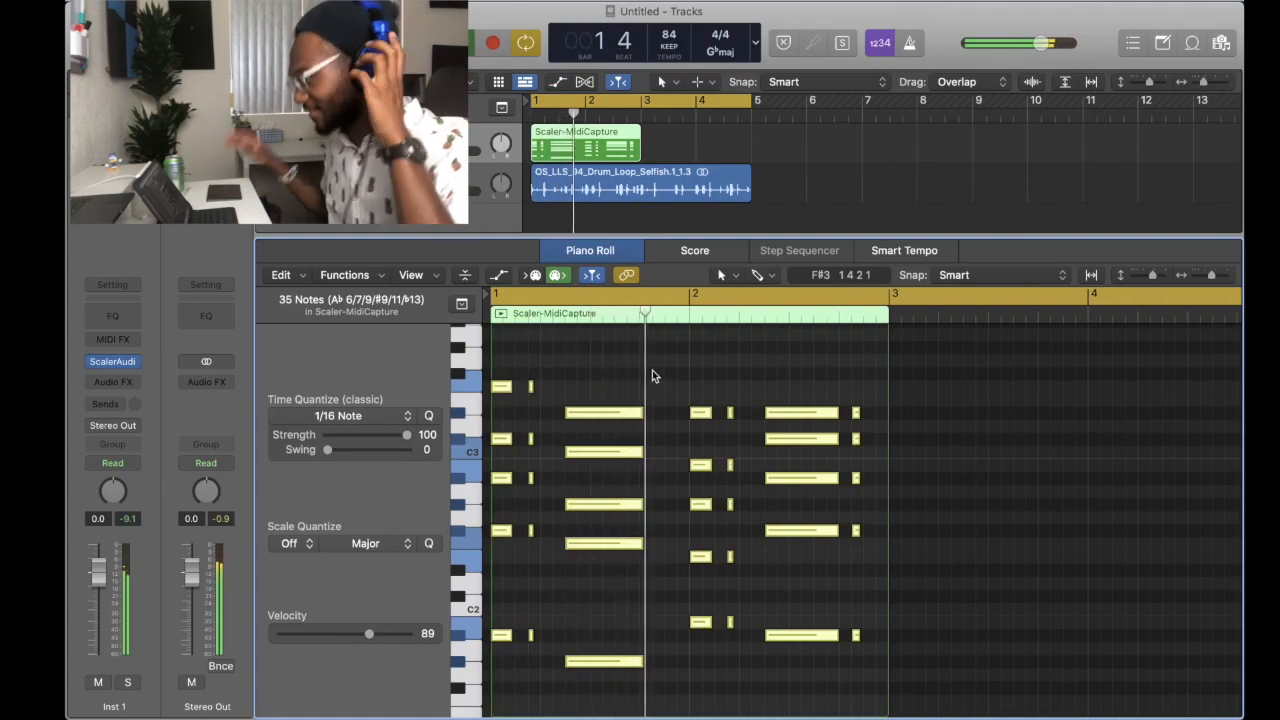
{"action": "left_click", "coordinate": [589, 142]}
{"action": "key", "text": "super+r"}
{"action": "left_click", "coordinate": [585, 142], "text": "shift"}
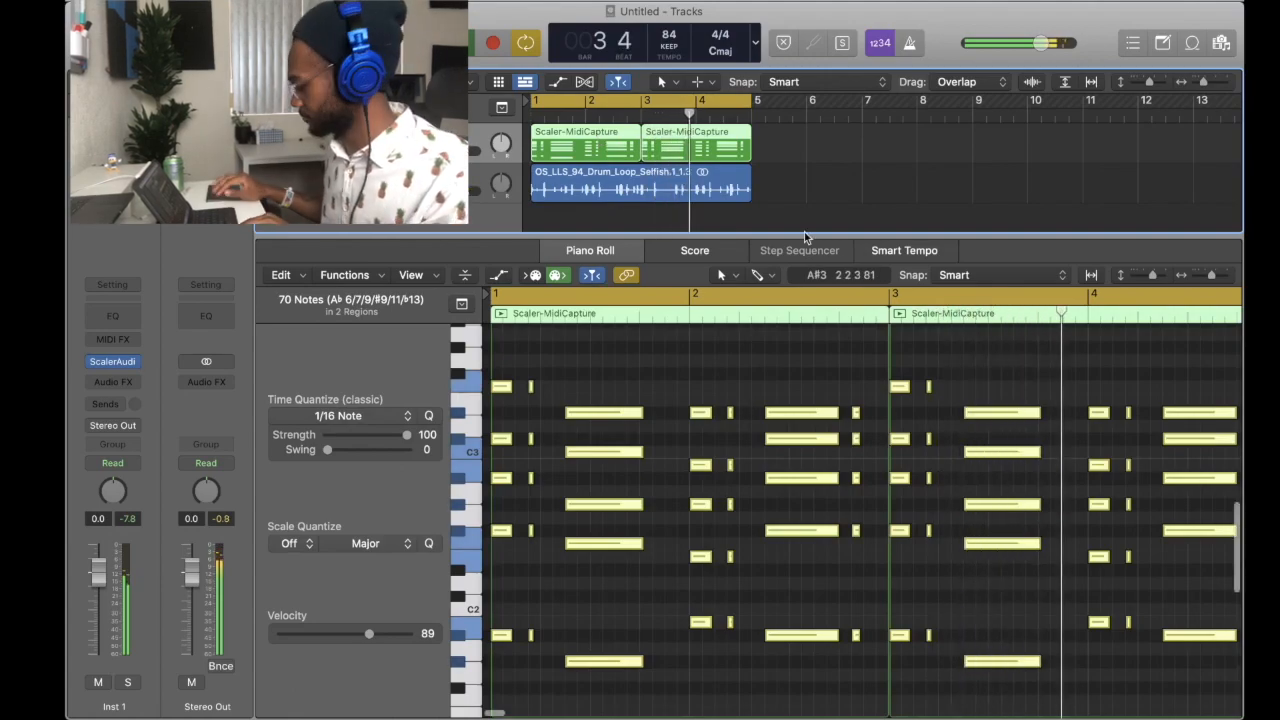
{"action": "key", "text": "super+j"}
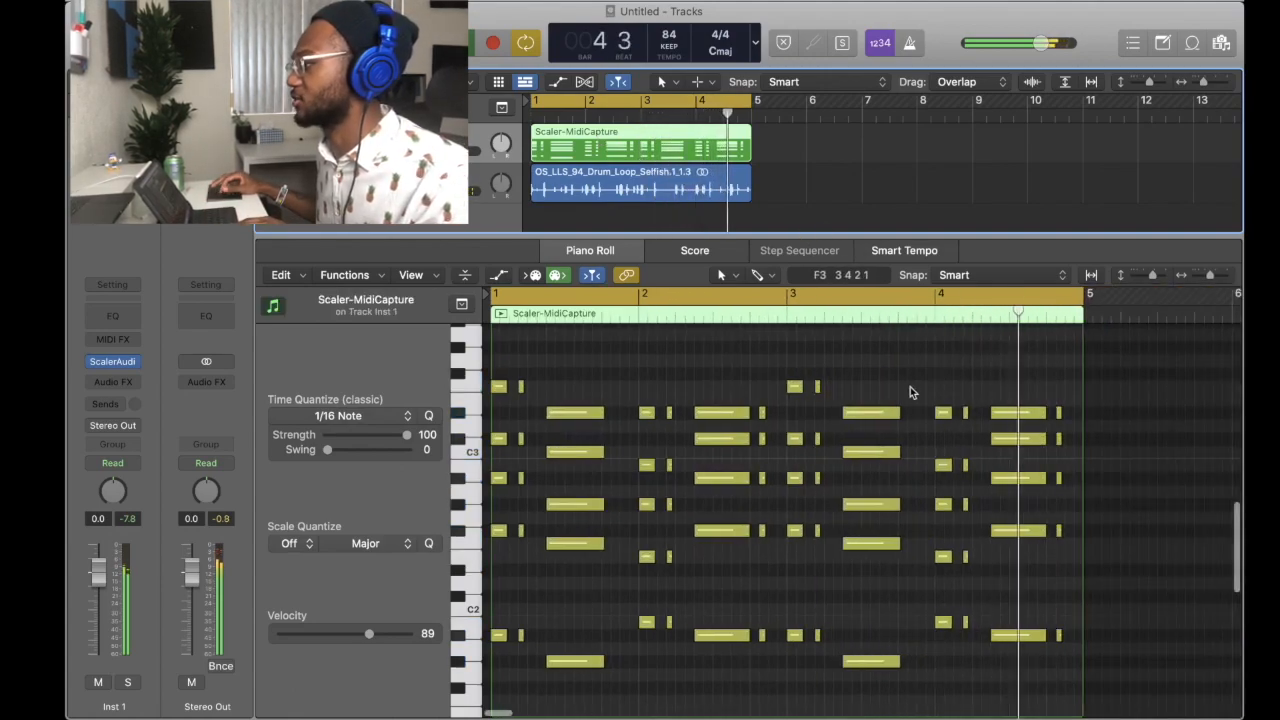
Humanize all notes of the joined region with random variations of 10 in position, velocity and length, and play the result.
{"action": "left_click", "coordinate": [1124, 397]}
{"action": "key", "text": "super+a"}
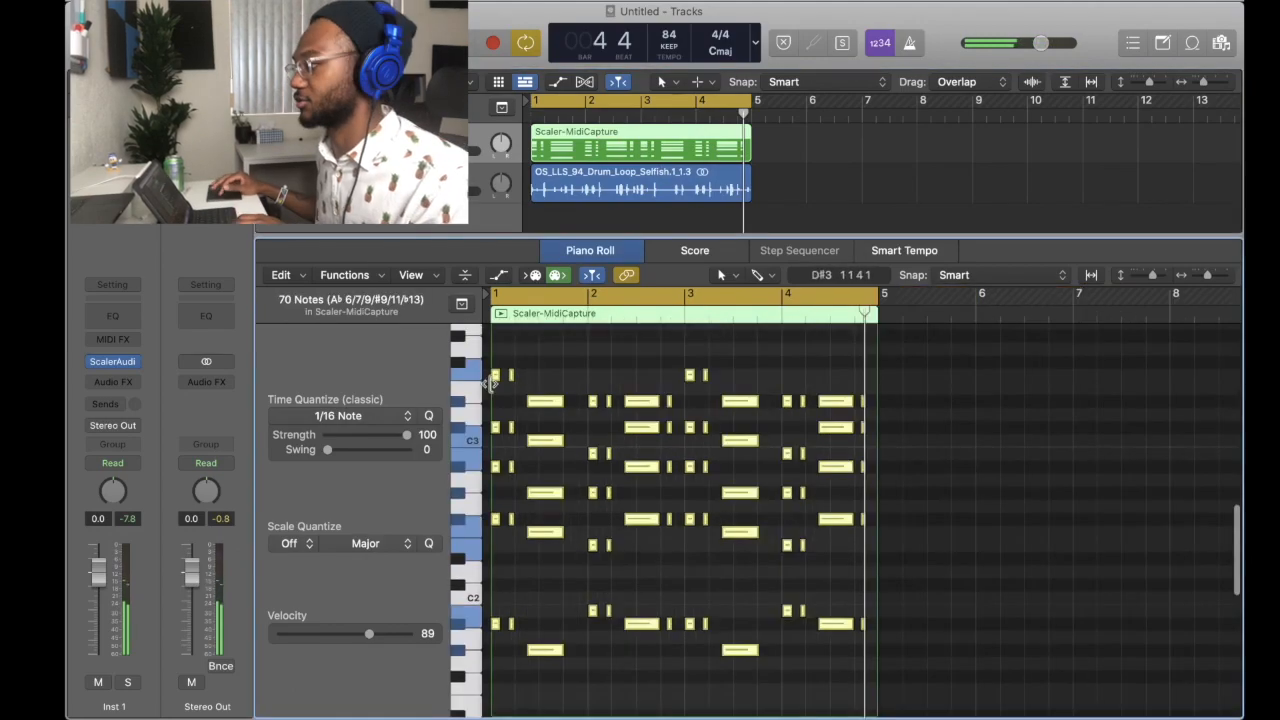
{"action": "left_click", "coordinate": [379, 283]}
{"action": "mouse_move", "coordinate": [435, 430]}
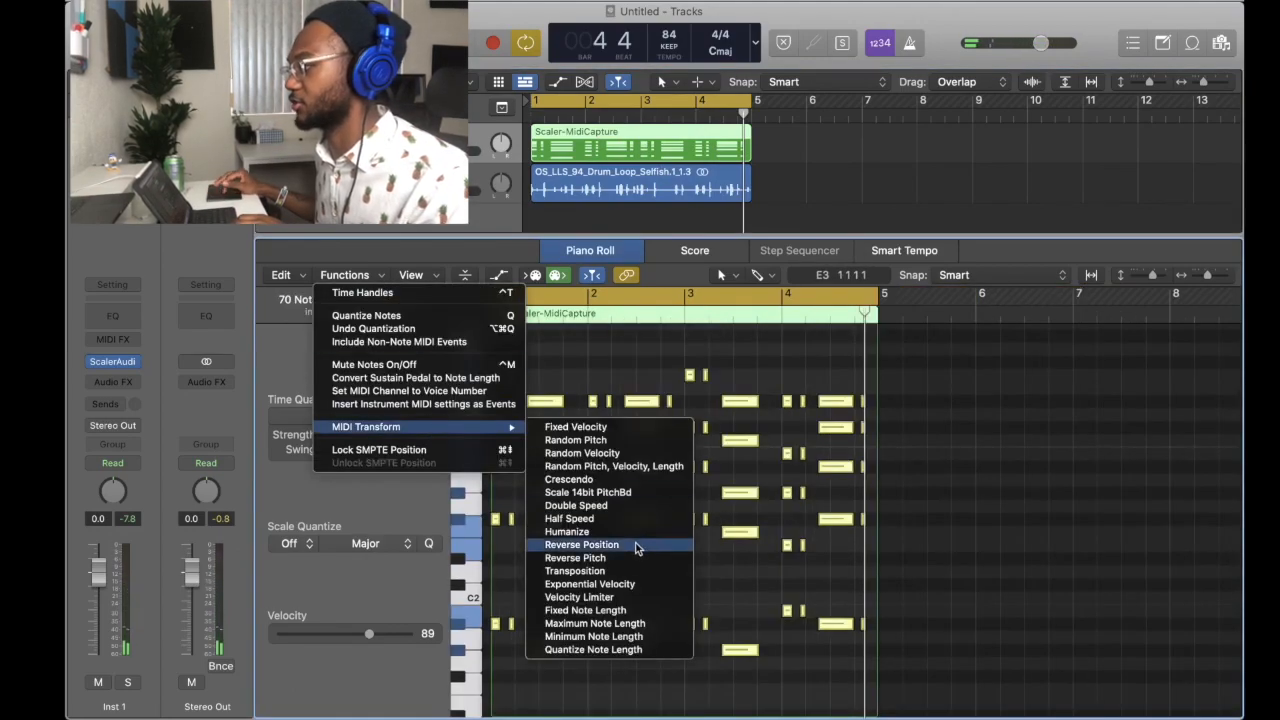
{"action": "left_click", "coordinate": [630, 532]}
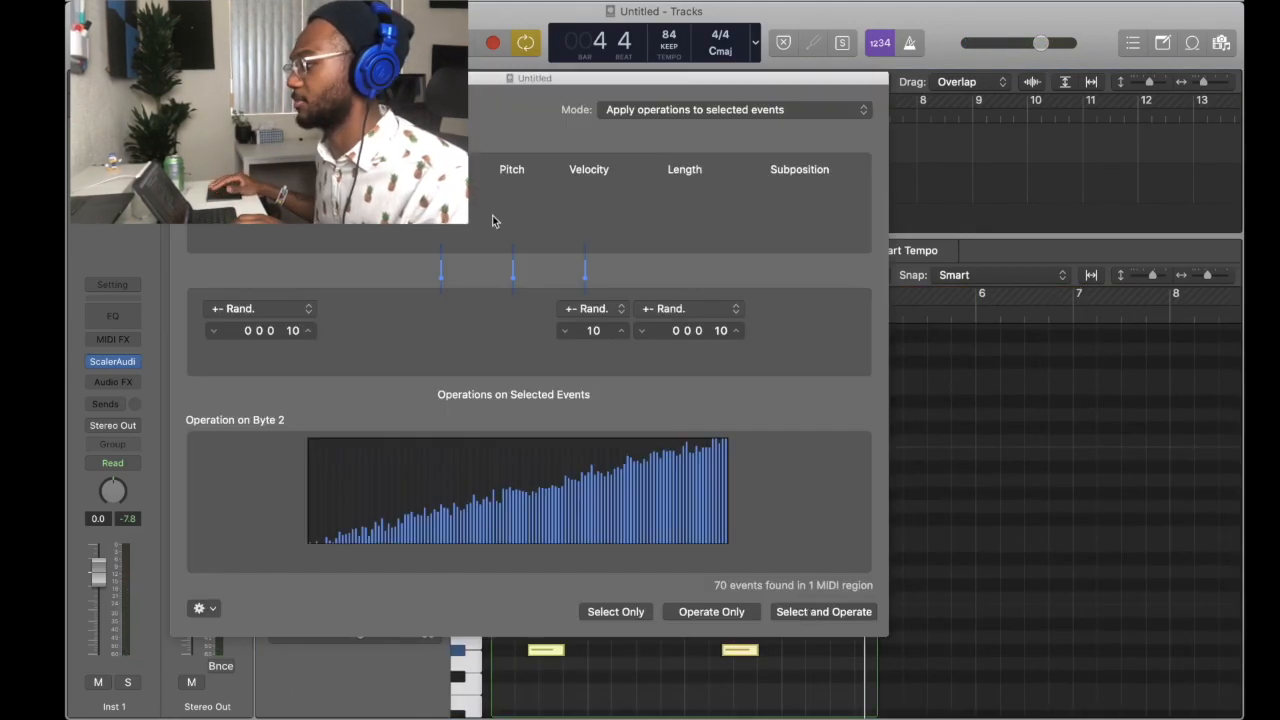
{"action": "left_click", "coordinate": [181, 78]}
{"action": "key", "text": "space"}
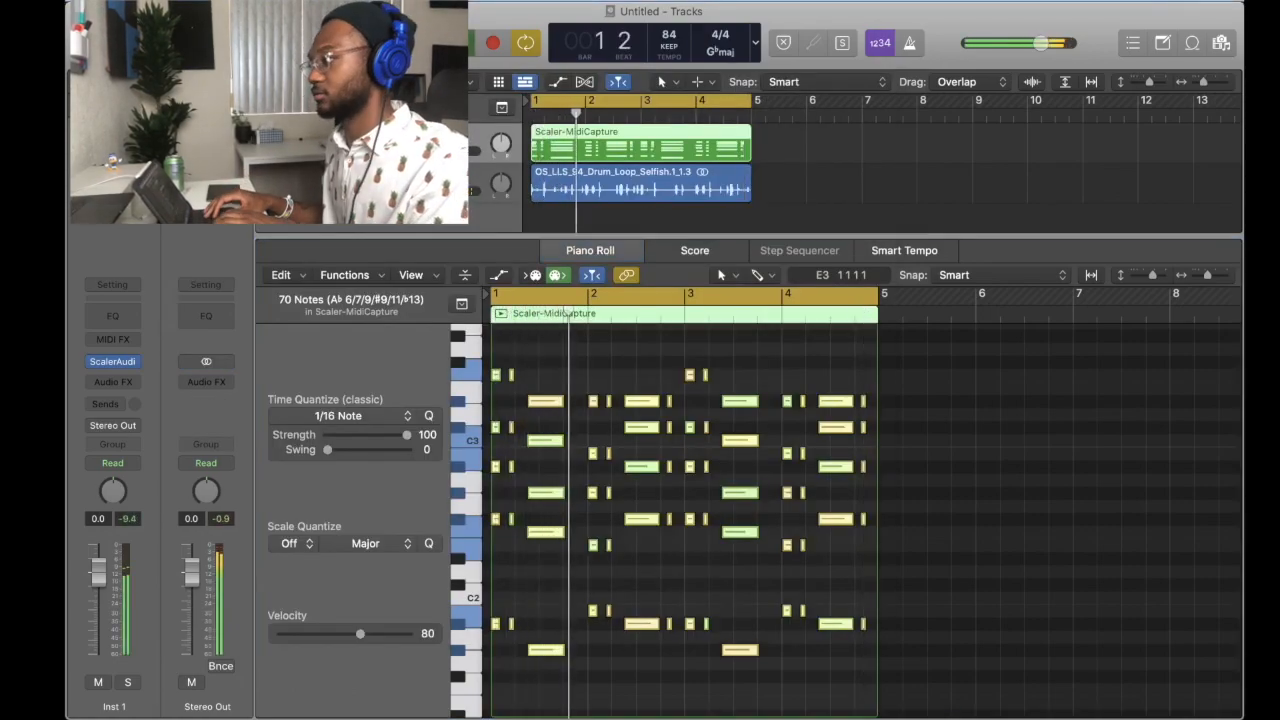
Hide the inspector and close the Piano Roll to enlarge the track area.
{"action": "key", "text": "i"}
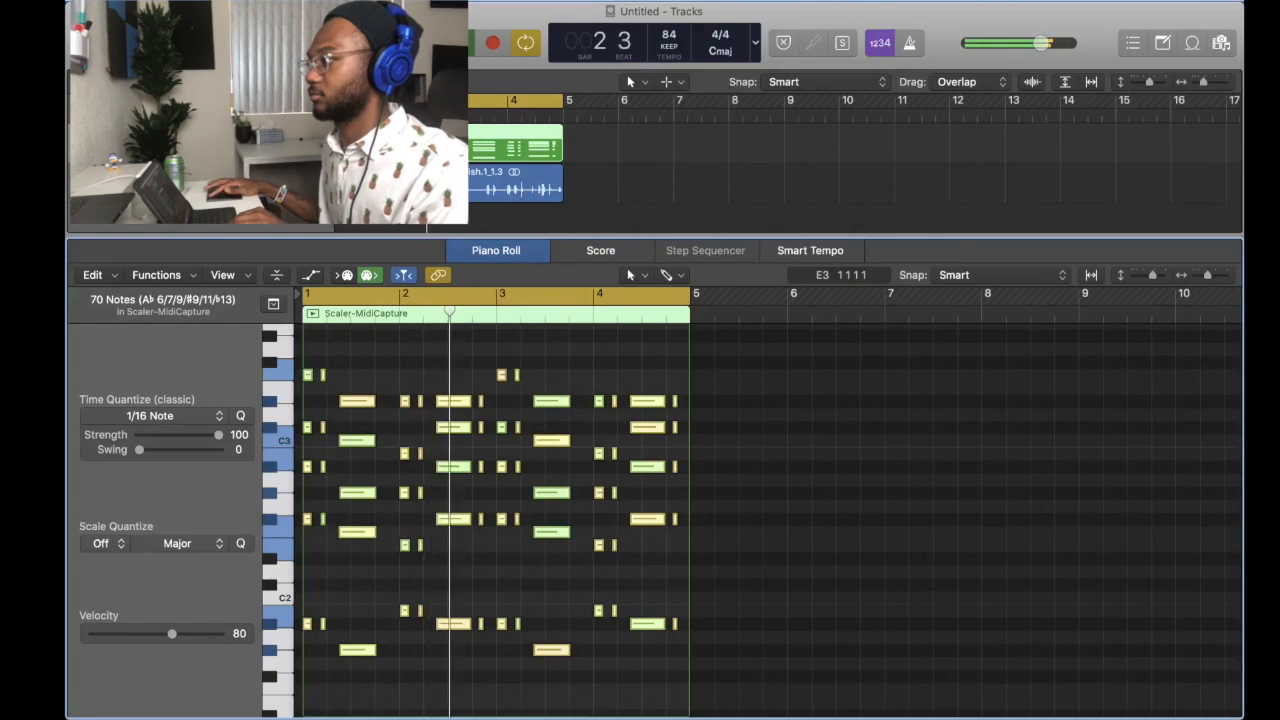
{"action": "key", "text": "p"}
{"action": "key", "text": "p"}
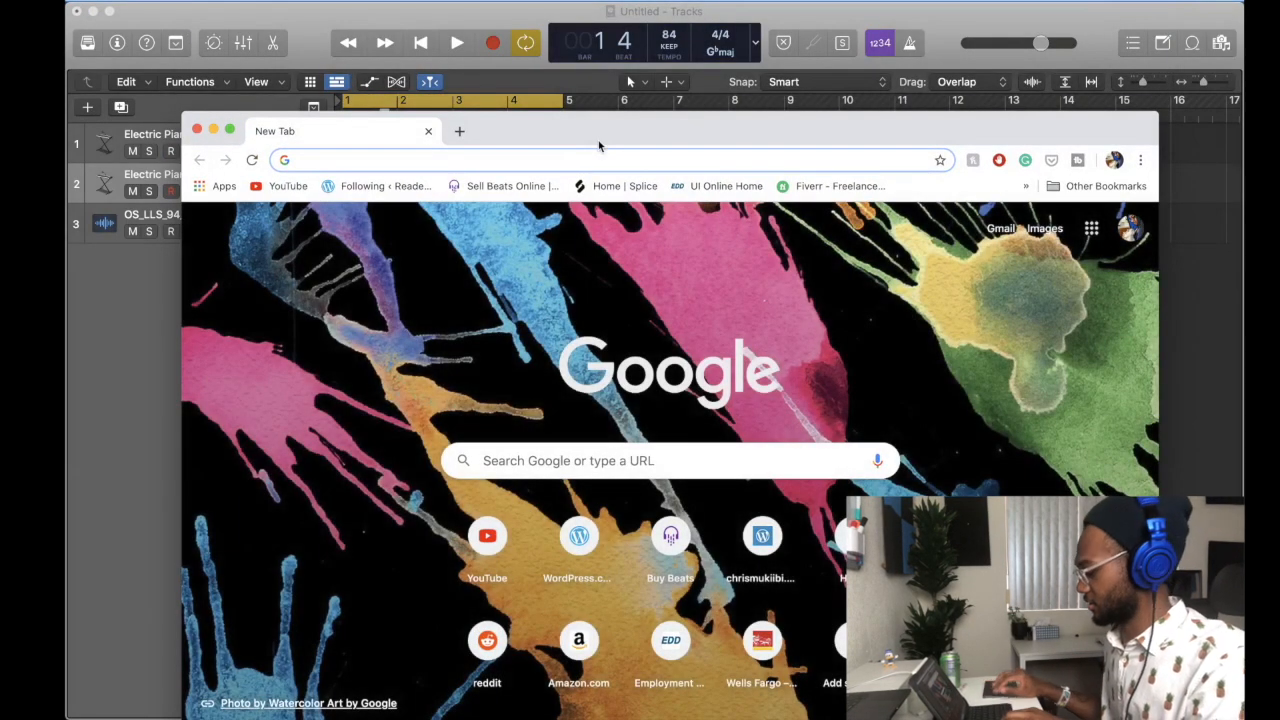
Switch to Chrome to search for "g flat", and audition the Gb maj7 chord of Pattern 1 in Scaler.
{"action": "type", "text": "g flat"}
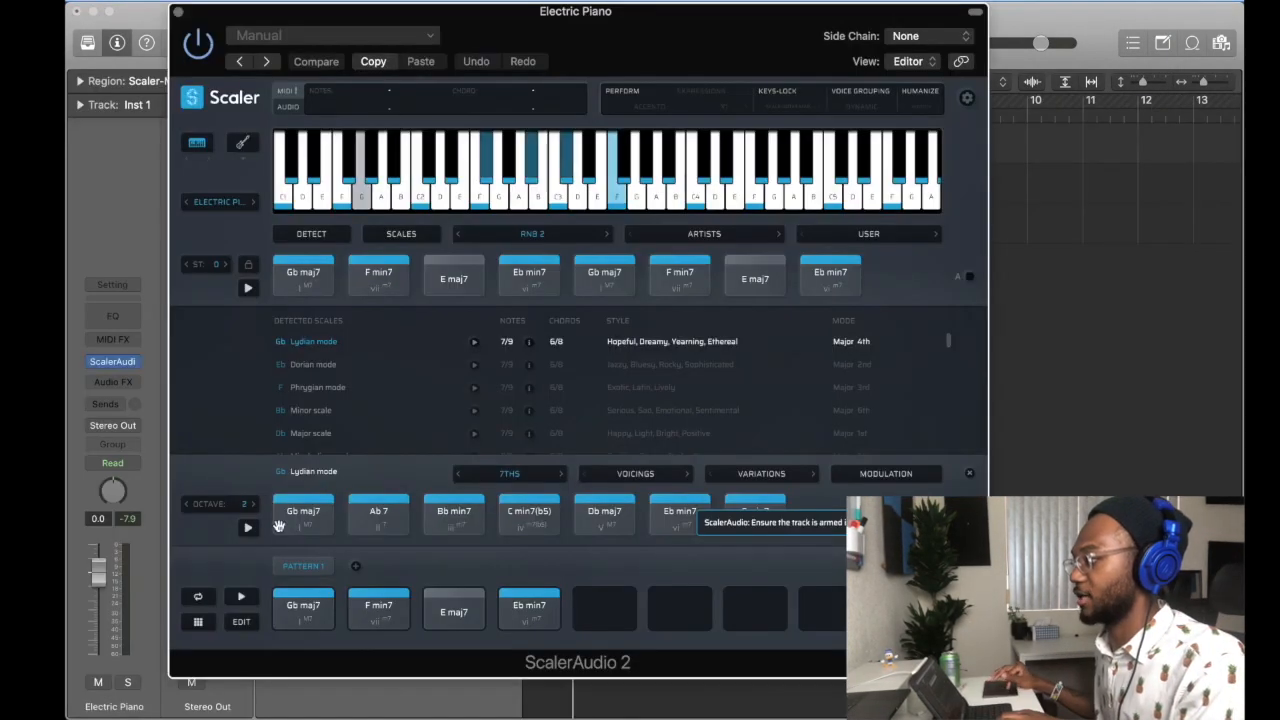
{"action": "left_click", "coordinate": [303, 608]}
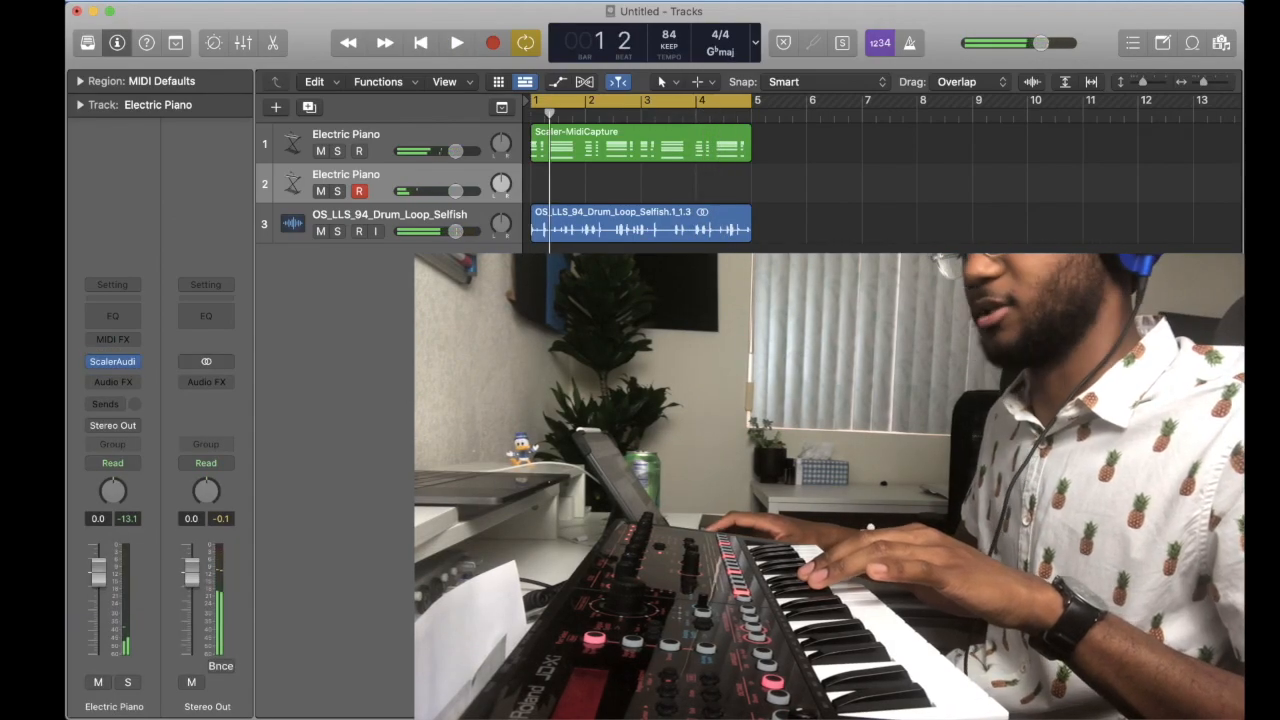
Record a keyboard melody on the second Electric Piano track over the looped chords and drum loop.
{"action": "key", "text": "r"}
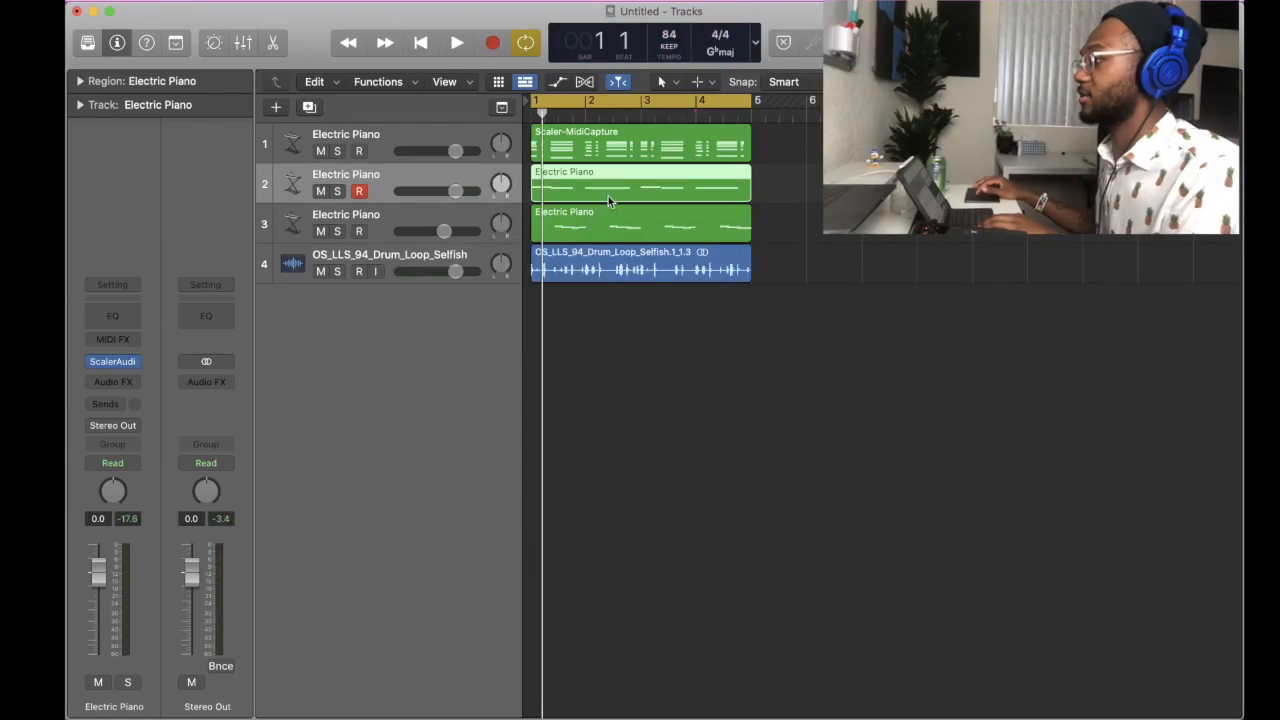
Copy all eight notes of the track 2 melody into the track 3 Electric Piano region and transpose them down one octave.
{"action": "double_click", "coordinate": [610, 193]}
{"action": "left_click_drag", "start_coordinate": [985, 391], "coordinate": [415, 593]}
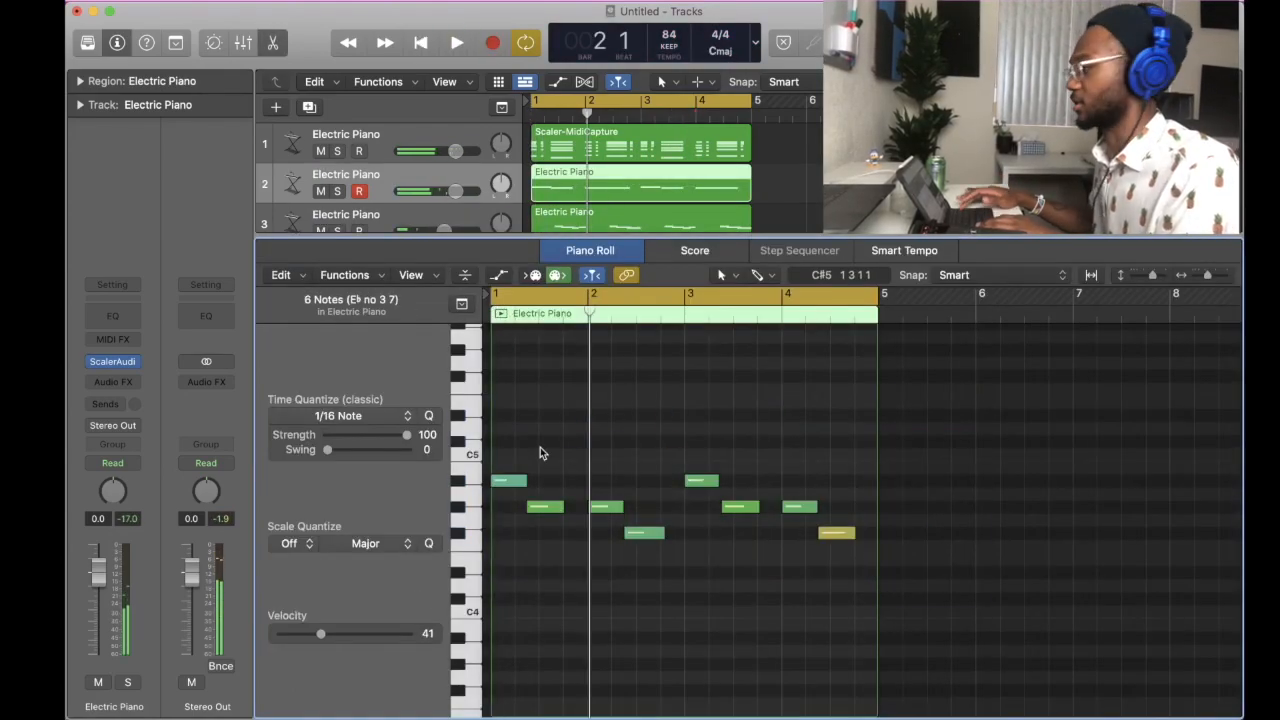
{"action": "key", "text": "space"}
{"action": "key", "text": "space"}
{"action": "left_click_drag", "start_coordinate": [1027, 438], "coordinate": [451, 616]}
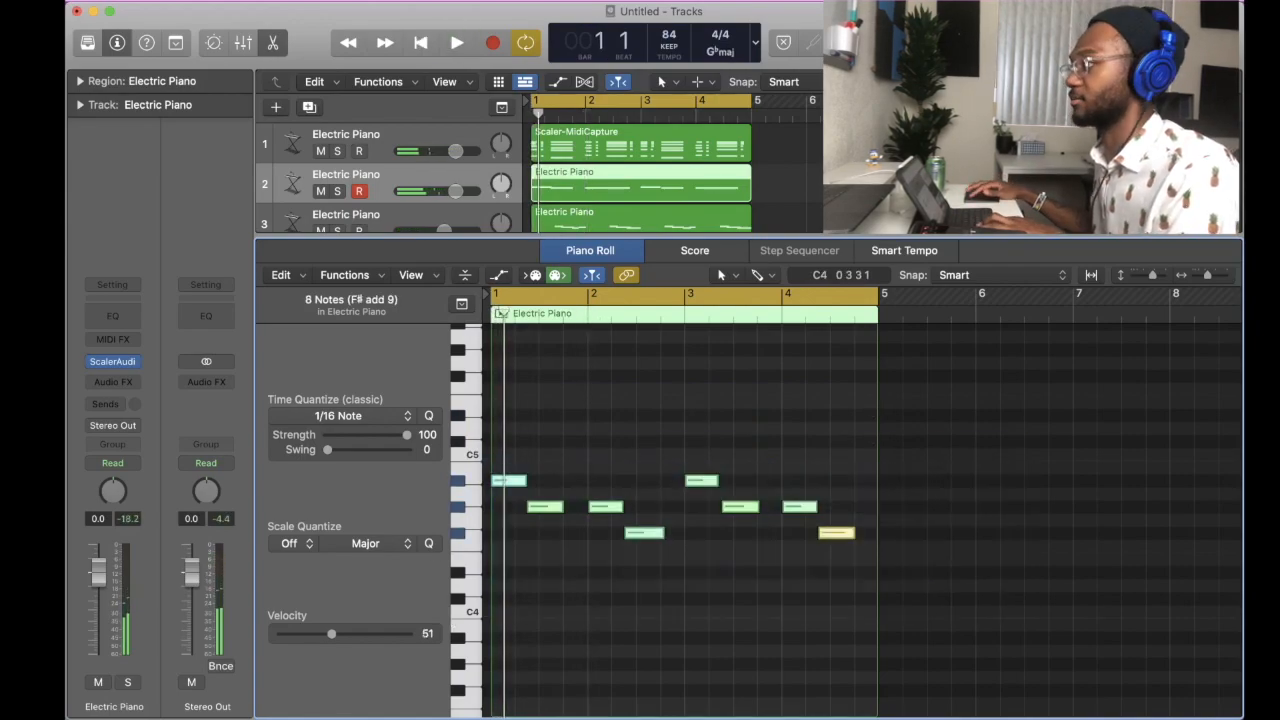
{"action": "left_click", "coordinate": [549, 224]}
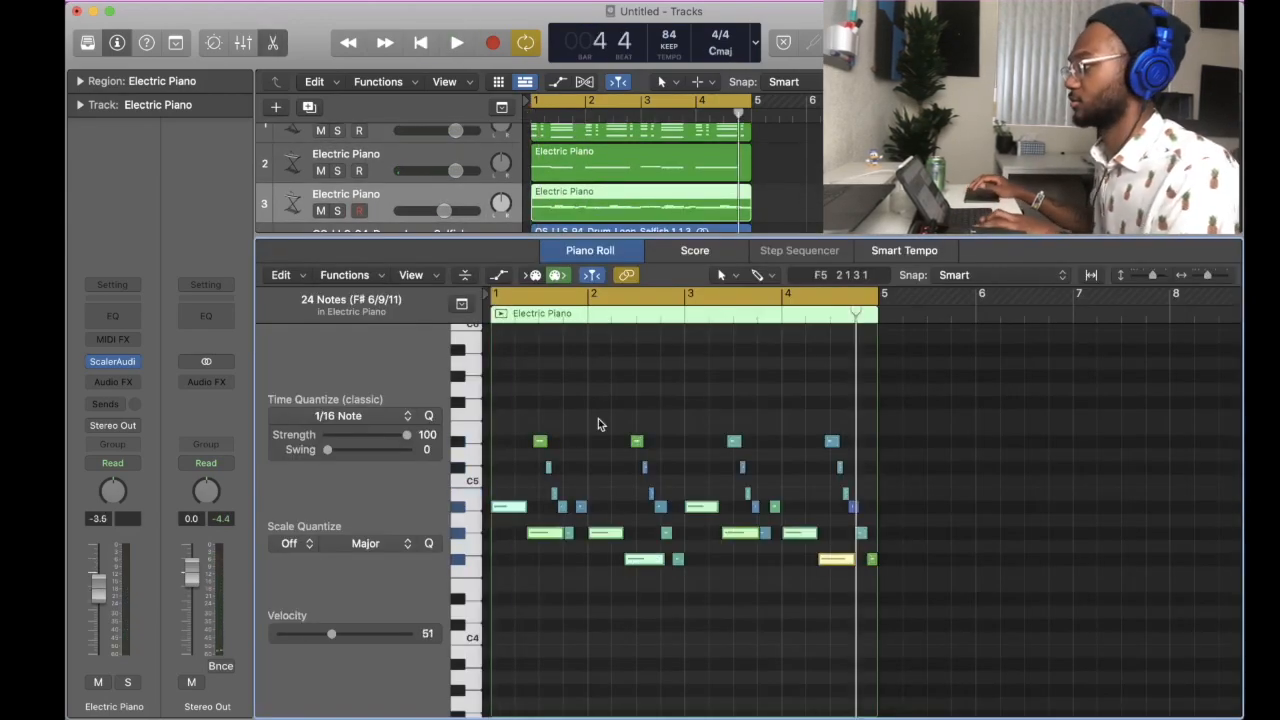
{"action": "key", "text": "alt+shift+Down"}
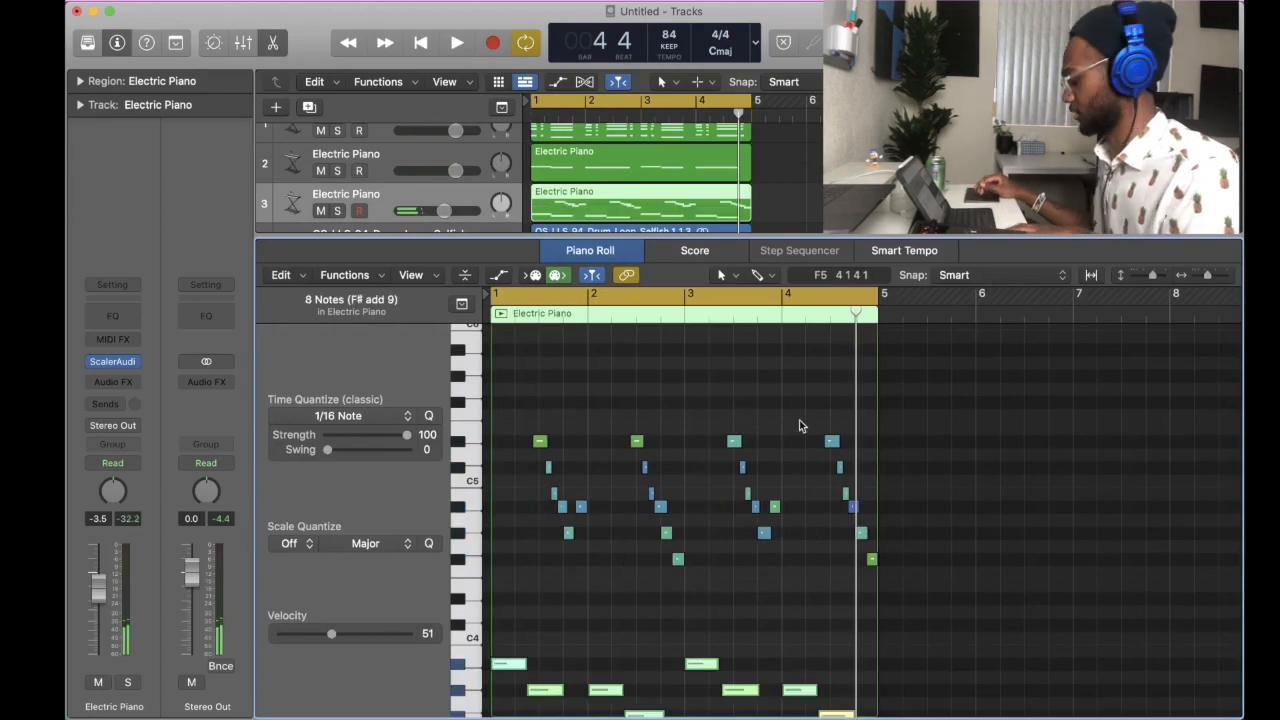
{"action": "scroll", "coordinate": [799, 426], "scroll_direction": "down", "scroll_amount": 2}
{"action": "scroll", "coordinate": [799, 426], "scroll_direction": "down", "scroll_amount": 3}
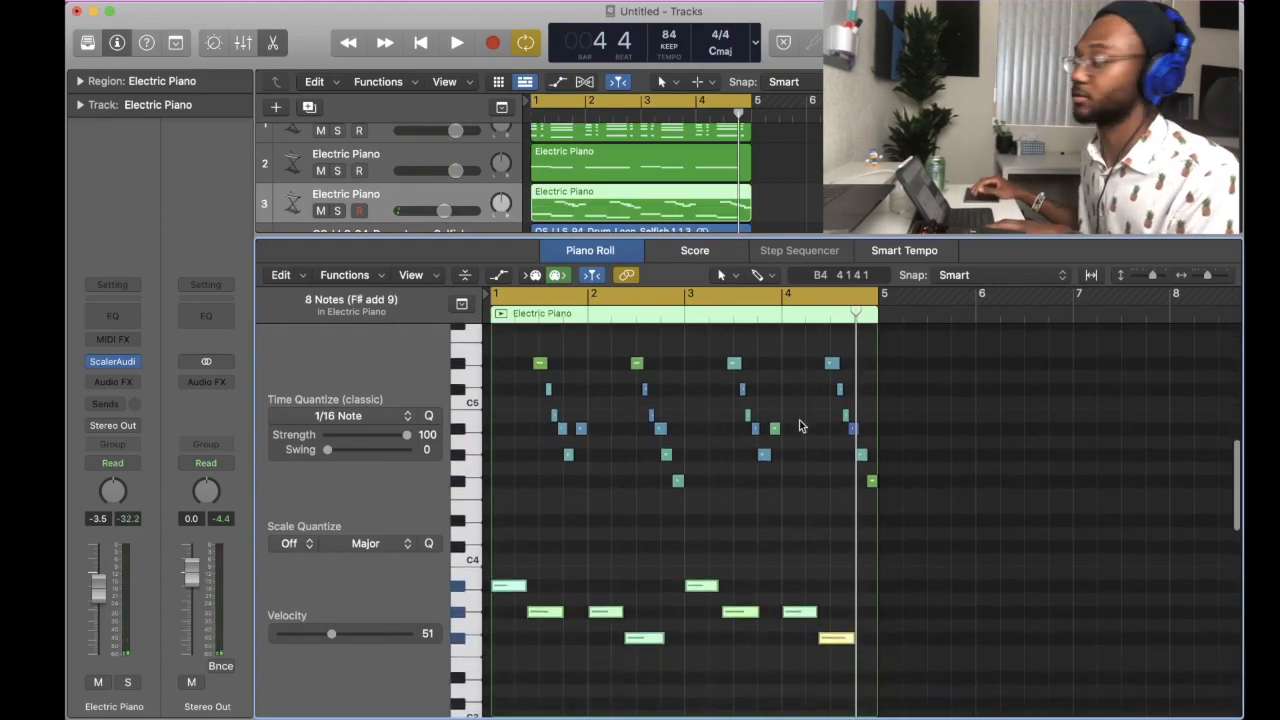
{"action": "key", "text": "space"}
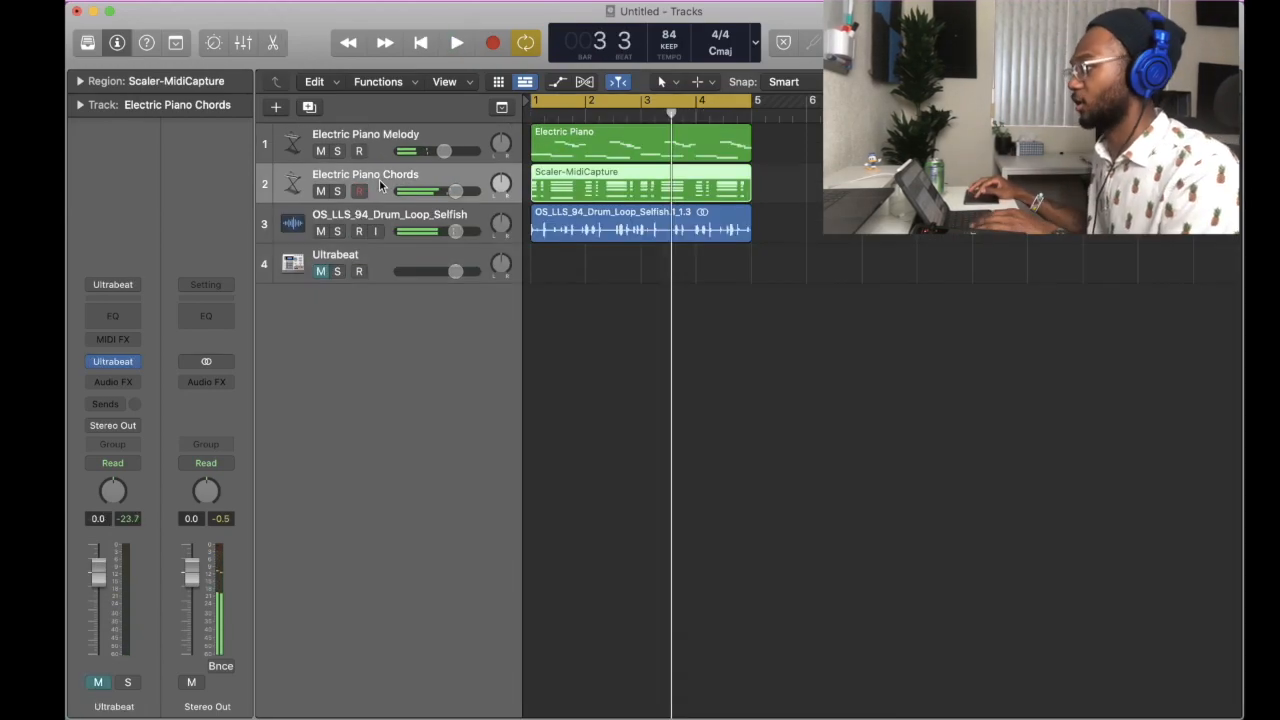
Copy the Scaler-MidiCapture region onto a second Electric Piano Chords track directly below the first.
{"action": "left_click_drag", "start_coordinate": [565, 180], "coordinate": [565, 218]}
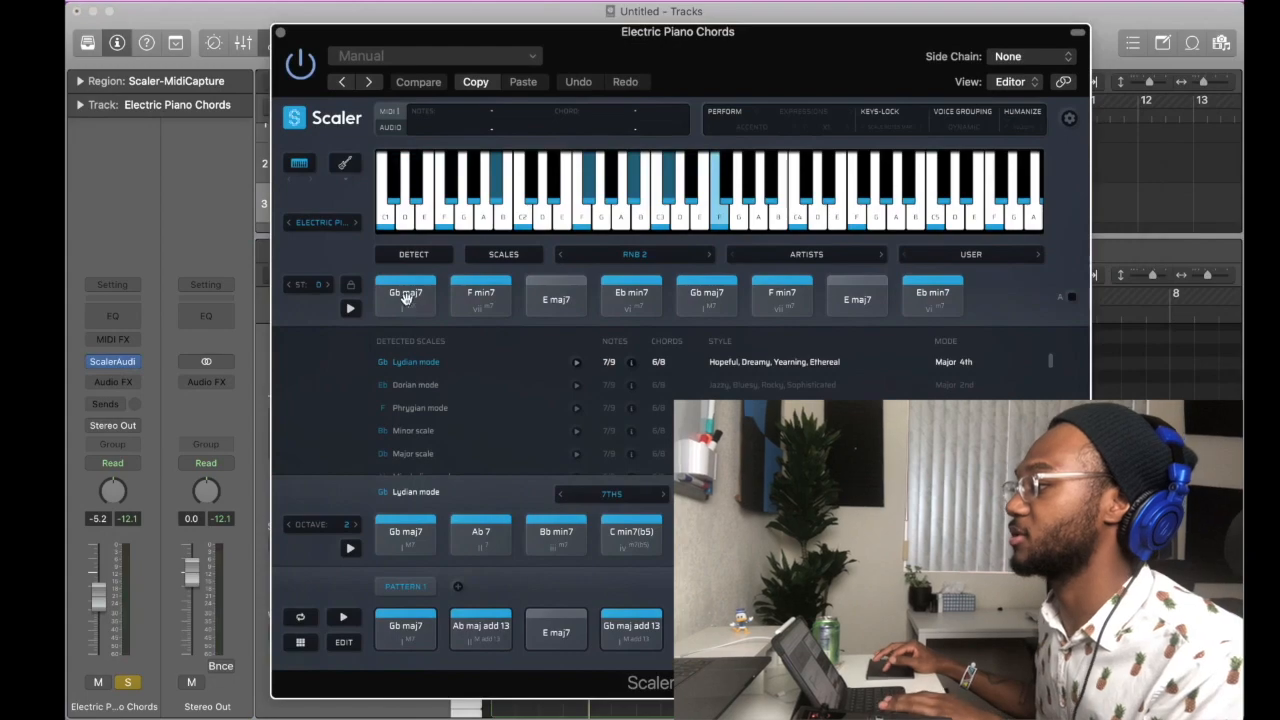
Audition F min7 and Gb maj7 in Scaler on the copied chords track, switching its display from keyboard to guitar fretboard.
{"action": "left_click", "coordinate": [473, 295]}
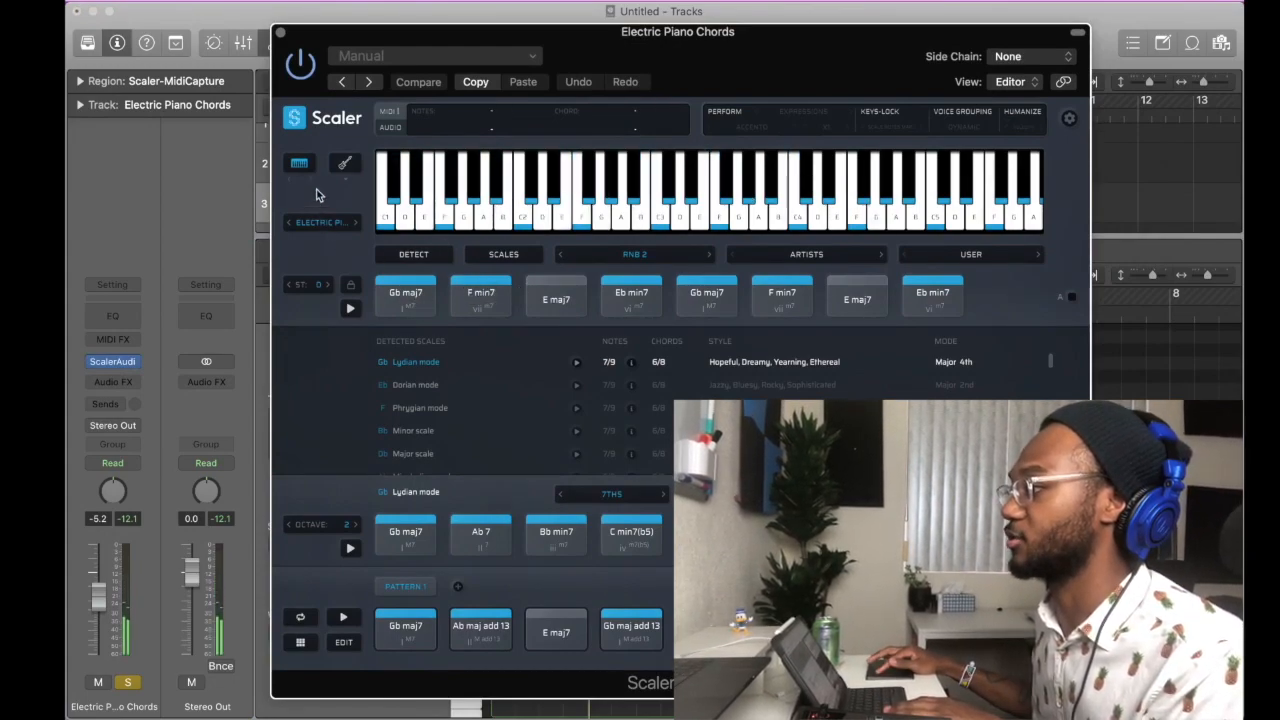
{"action": "left_click", "coordinate": [343, 167]}
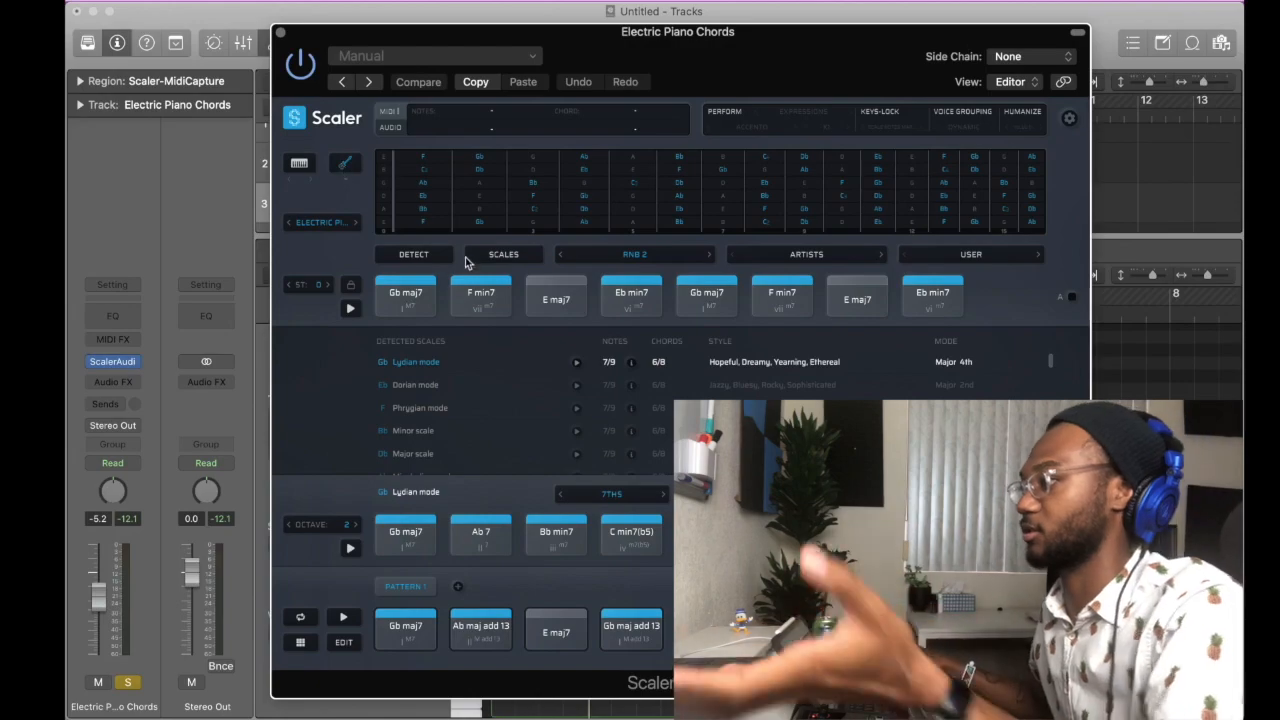
{"action": "left_click", "coordinate": [420, 308]}
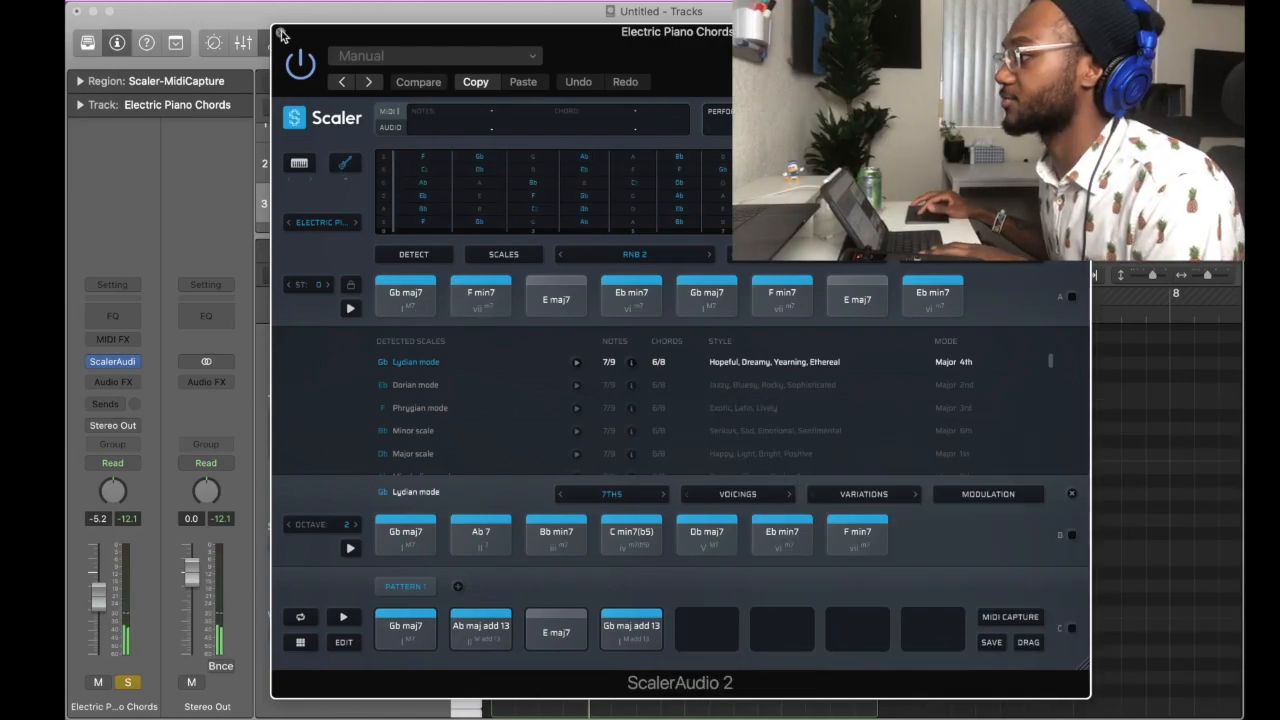
{"action": "left_click", "coordinate": [282, 35]}
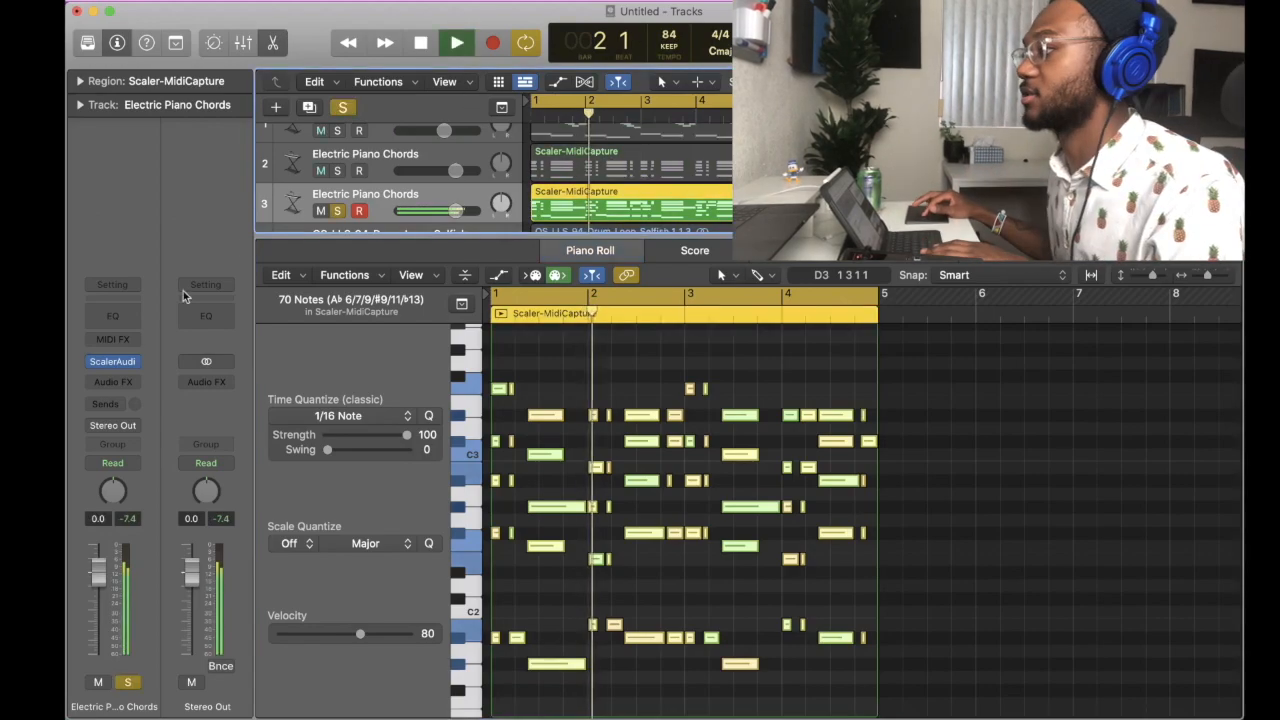
Change the copied chords track's Scaler sound to Hybrid Hits and transpose its notes up one octave during playback.
{"action": "left_click", "coordinate": [112, 361]}
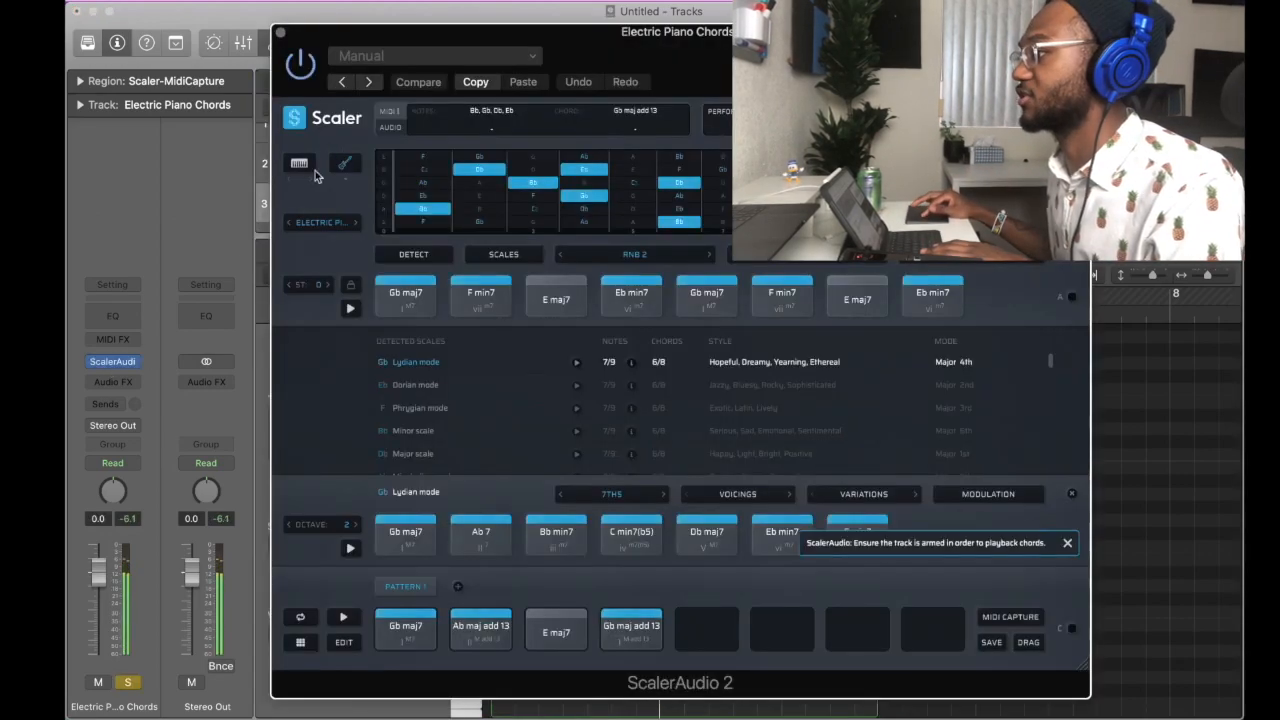
{"action": "left_click", "coordinate": [333, 222]}
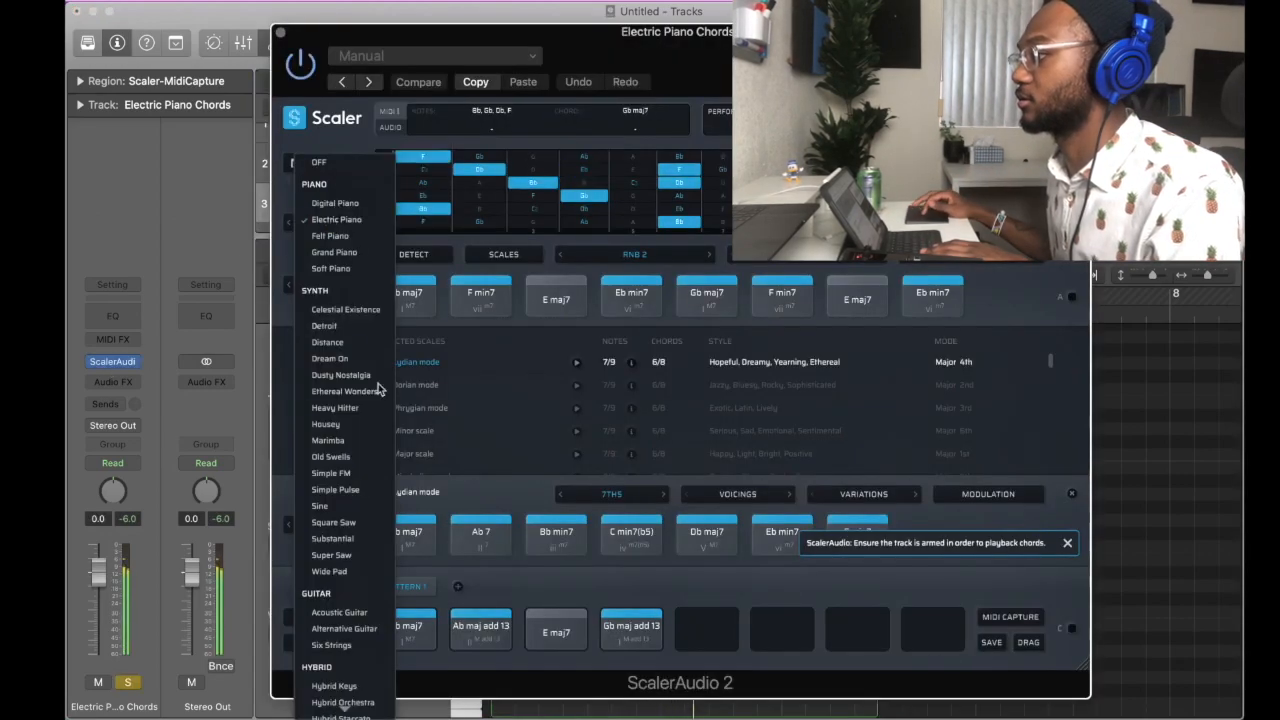
{"action": "left_click", "coordinate": [368, 494]}
{"action": "key", "text": "v"}
{"action": "key", "text": "space"}
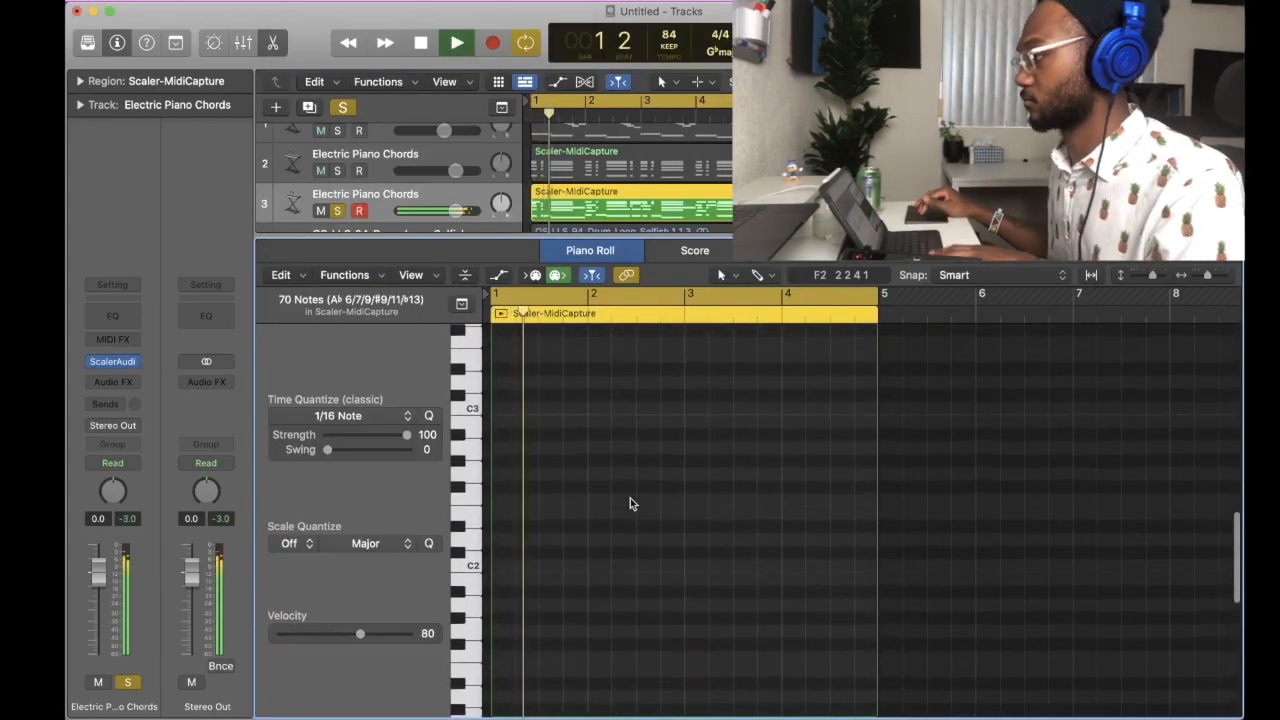
{"action": "scroll", "coordinate": [630, 503], "scroll_direction": "up", "scroll_amount": 5}
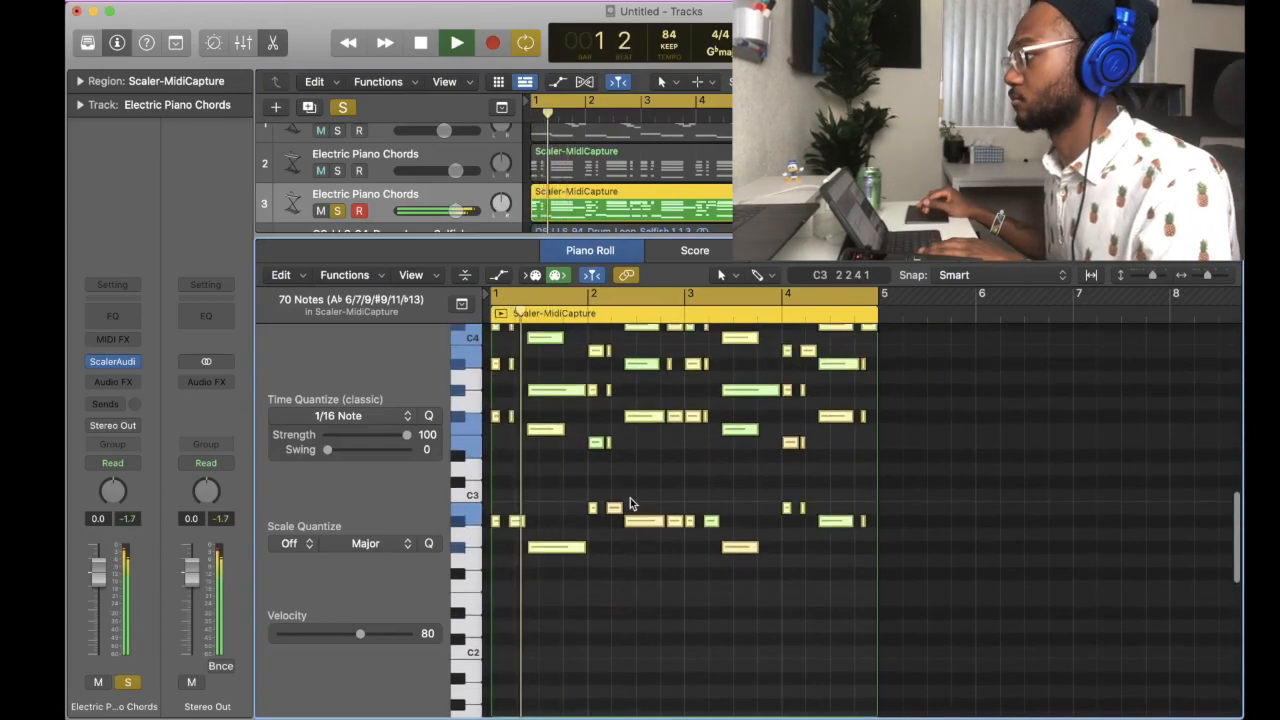
Unsolo the Hybrid Hits chord track and lower its volume to -18.0 dB.
{"action": "left_click_drag", "start_coordinate": [450, 210], "coordinate": [440, 210]}
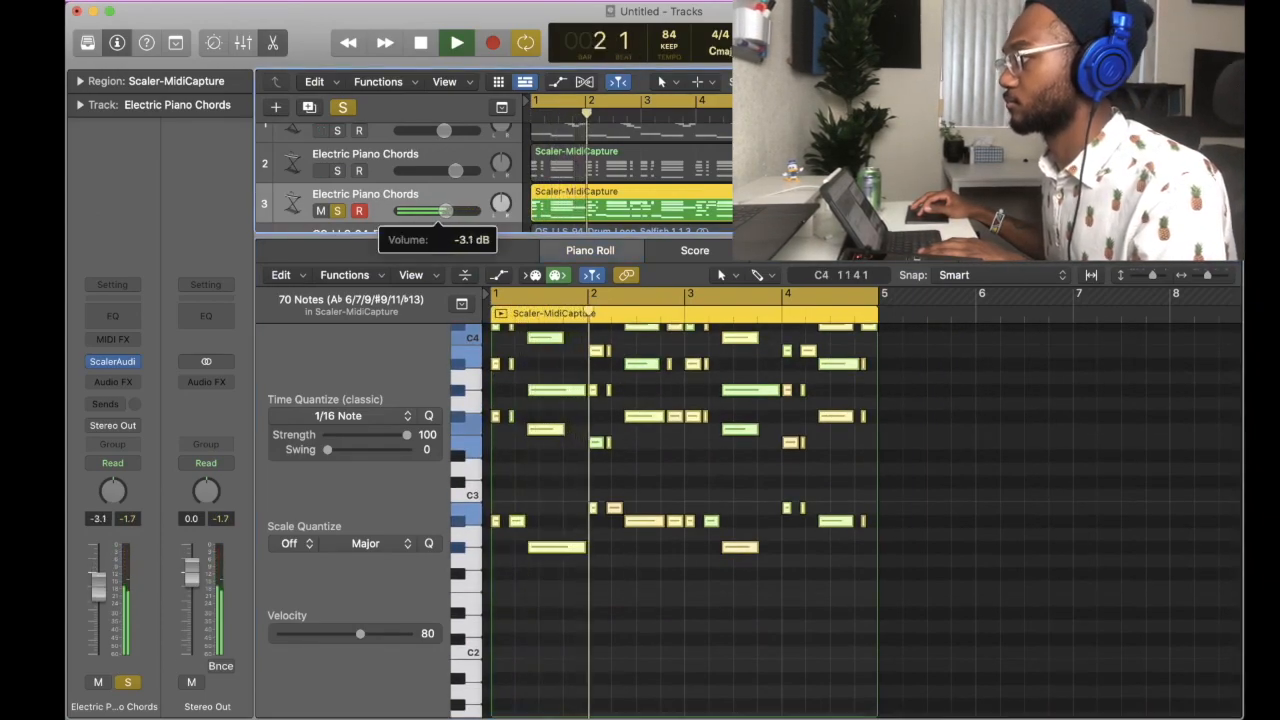
{"action": "key", "text": "s"}
{"action": "left_click_drag", "start_coordinate": [448, 213], "coordinate": [418, 215]}
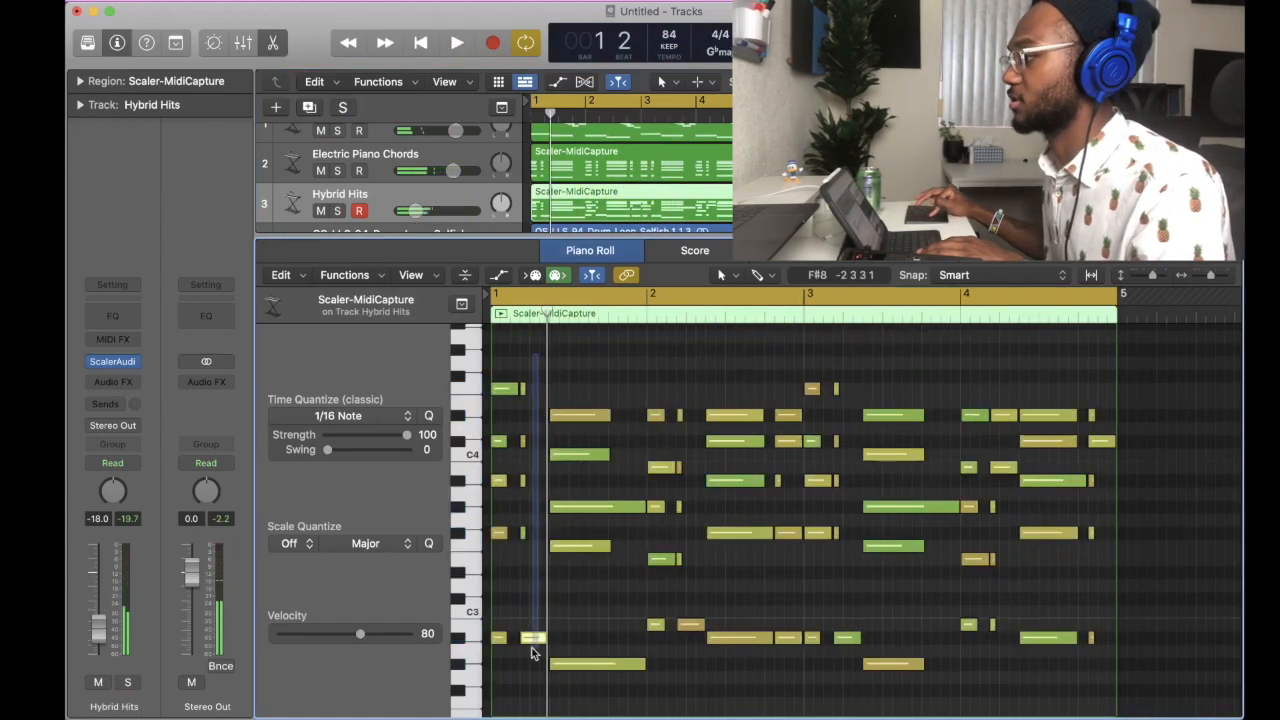
Play the loop and lower the Snap track's volume to about -1.9 dB.
{"action": "key", "text": "space"}
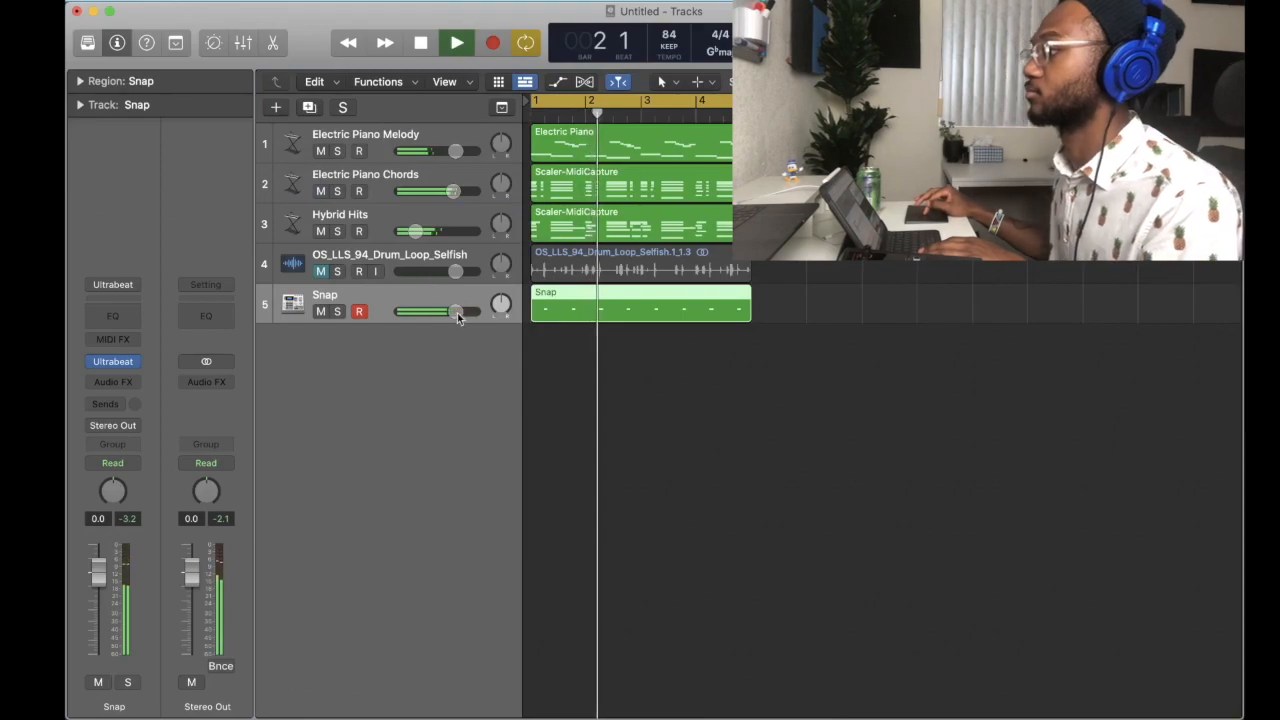
{"action": "left_click_drag", "start_coordinate": [457, 313], "coordinate": [451, 311]}
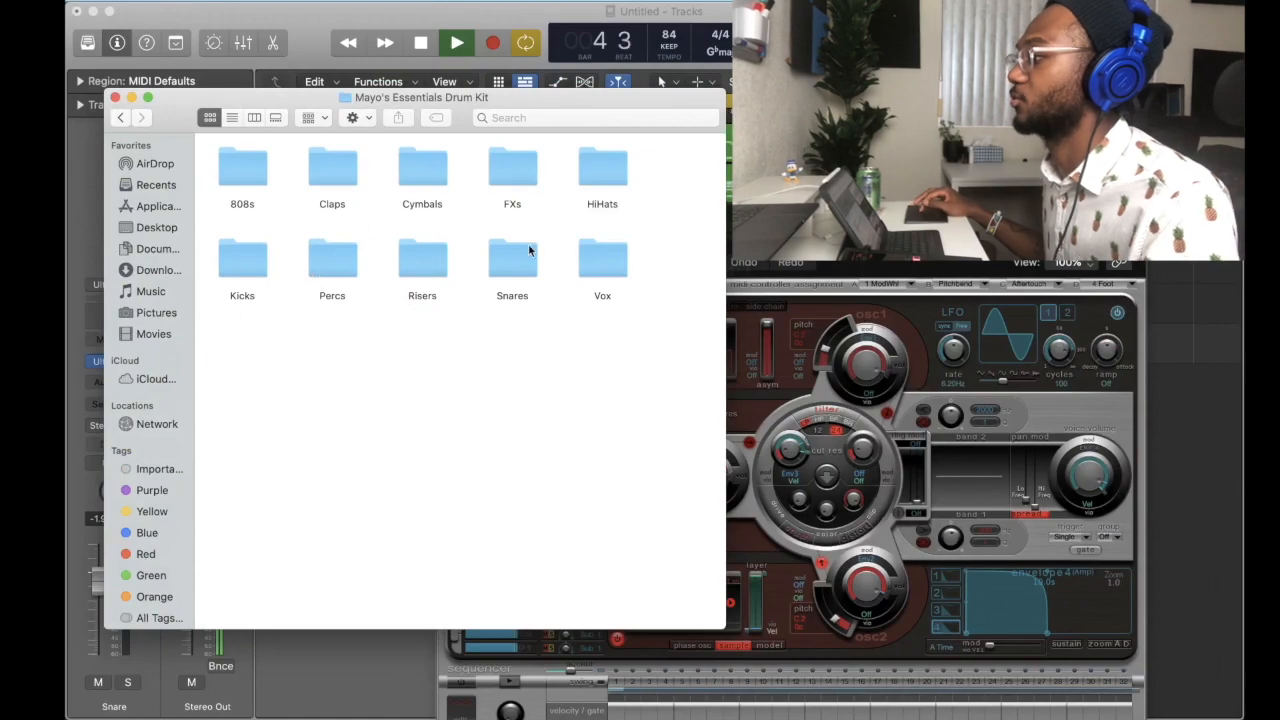
Browse the Snares and Claps folders of the Essentials Drum Kit and preview the Cash Money and Ching clap samples.
{"action": "double_click", "coordinate": [530, 250]}
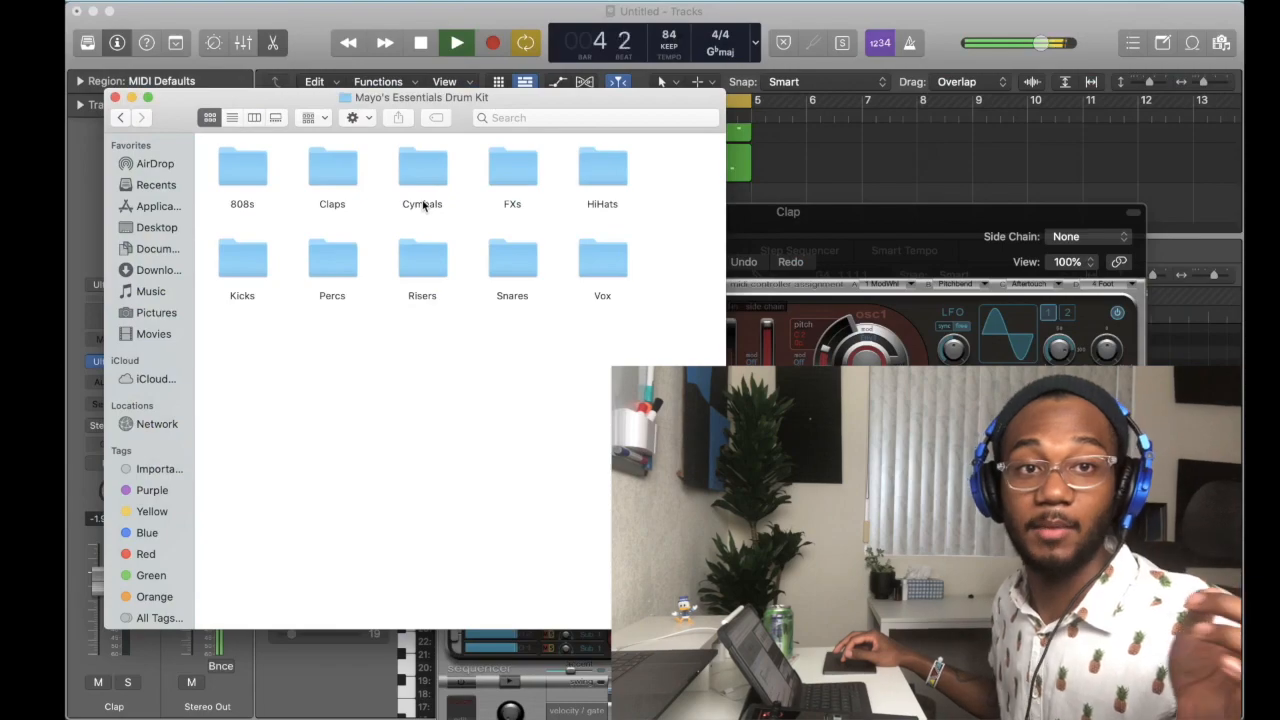
{"action": "double_click", "coordinate": [332, 170]}
{"action": "left_click_drag", "start_coordinate": [245, 166], "coordinate": [260, 190]}
{"action": "key", "text": "space"}
{"action": "key", "text": "Right"}
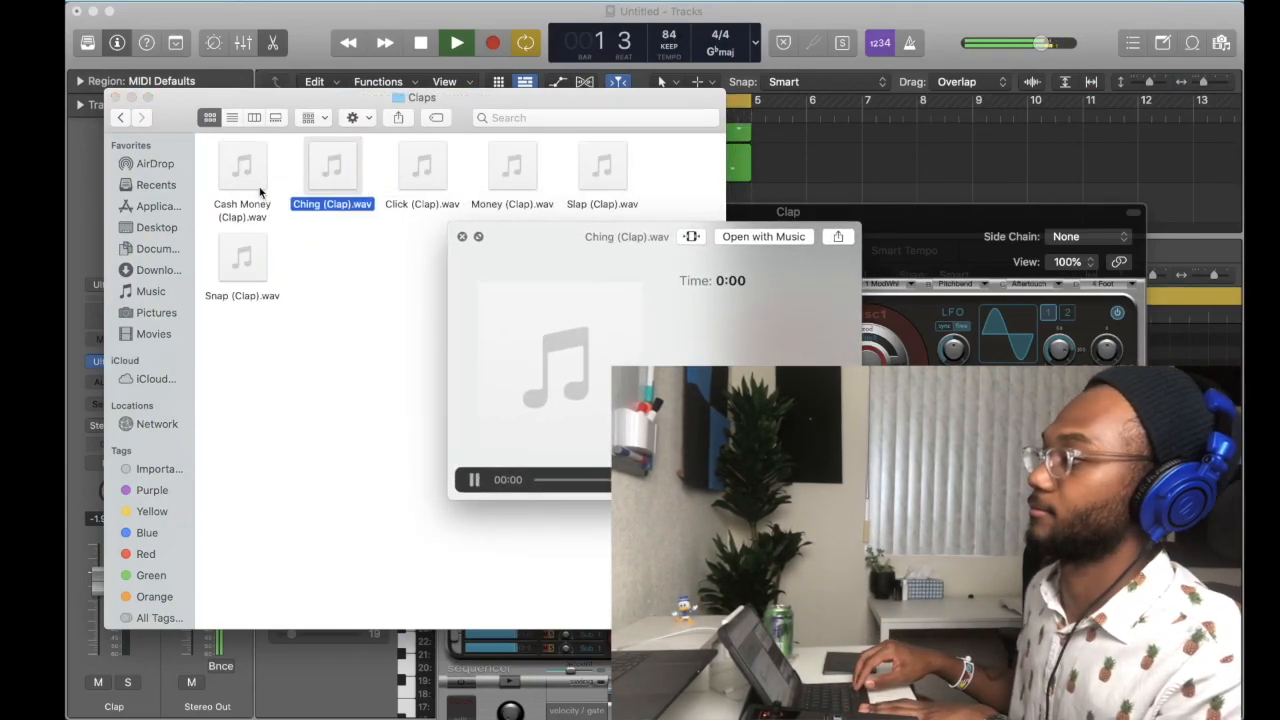
{"action": "key", "text": "Left"}
{"action": "key", "text": "space"}
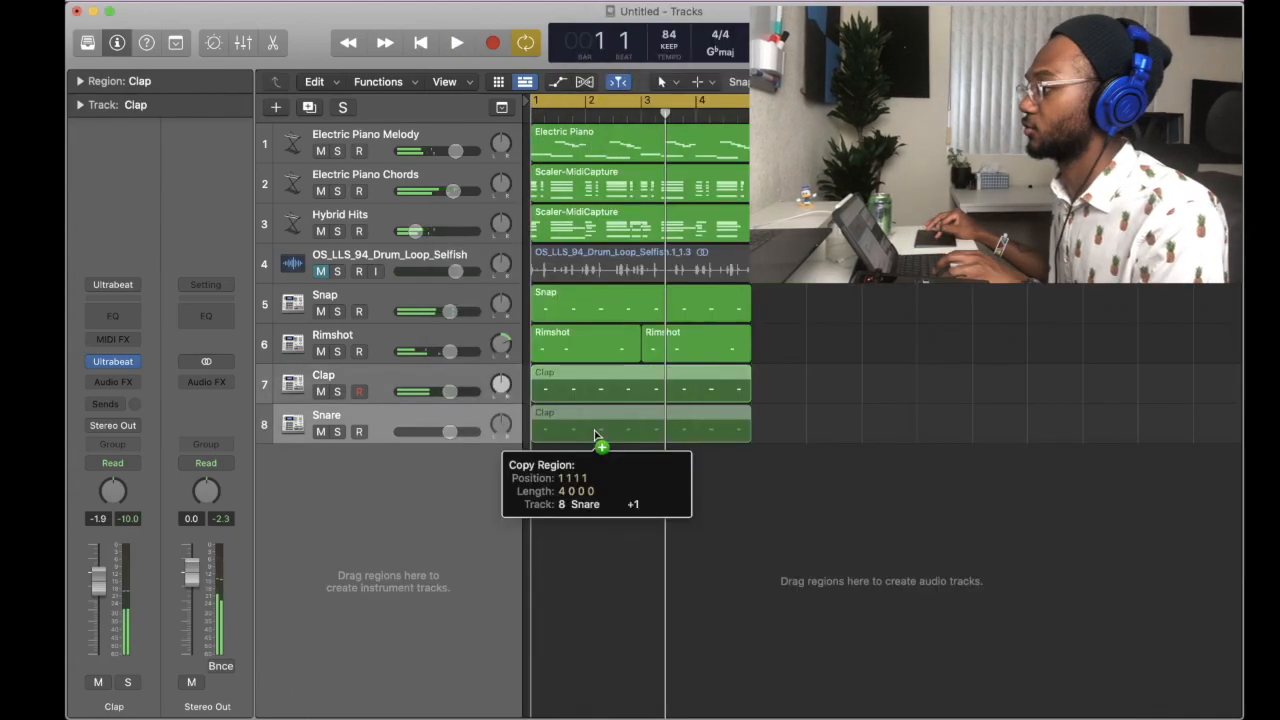
Copy the Clap region onto the Snare track at bar 1 and rename the copy as Snare.
{"action": "left_click_drag", "start_coordinate": [600, 434], "coordinate": [597, 437]}
{"action": "right_click", "coordinate": [597, 437]}
{"action": "left_click", "coordinate": [637, 437]}
{"action": "type", "text": "Snare"}
{"action": "key", "text": "Return"}
{"action": "key", "text": "Return"}
Play the loop and lower the Snare track's volume to about -10.8 dB.
{"action": "key", "text": "space"}
{"action": "left_click_drag", "start_coordinate": [450, 432], "coordinate": [433, 432]}
{"action": "left_click_drag", "start_coordinate": [433, 432], "coordinate": [428, 432]}
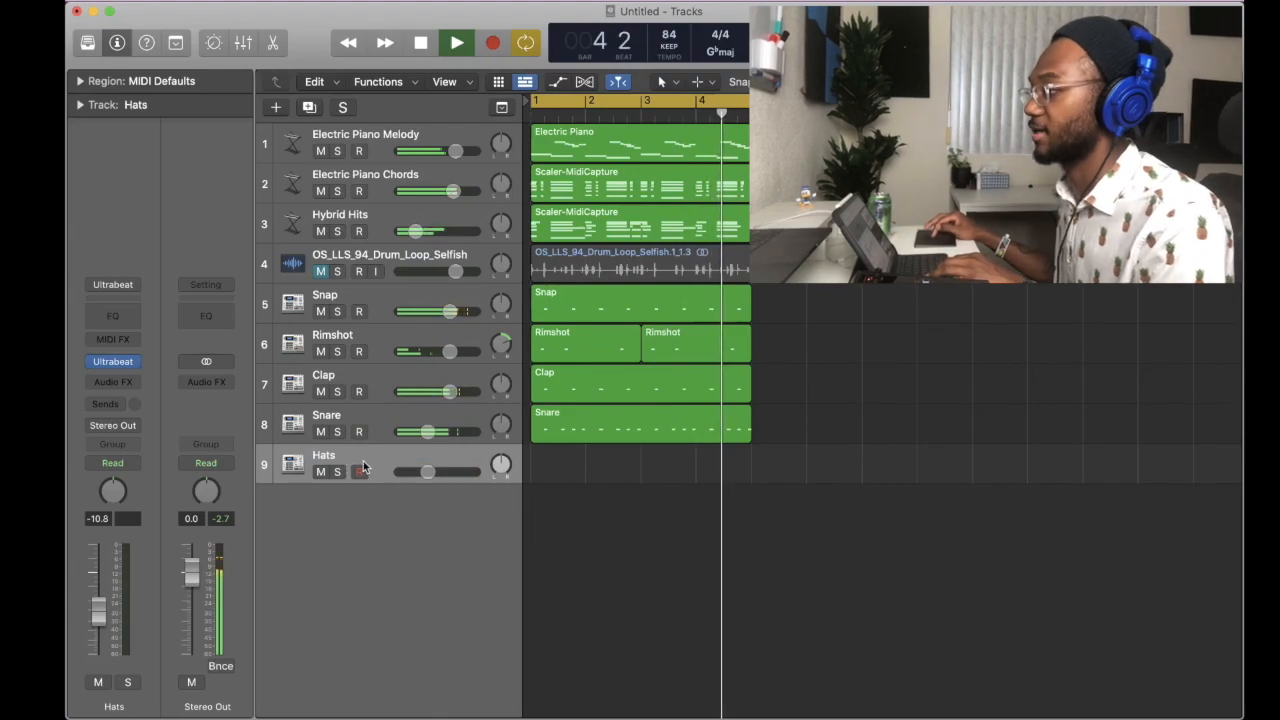
Browse the HiHats folder of the Essentials Drum Kit for the Hats track and play the loop with the hats.
{"action": "left_click_drag", "start_coordinate": [363, 467], "coordinate": [228, 329]}
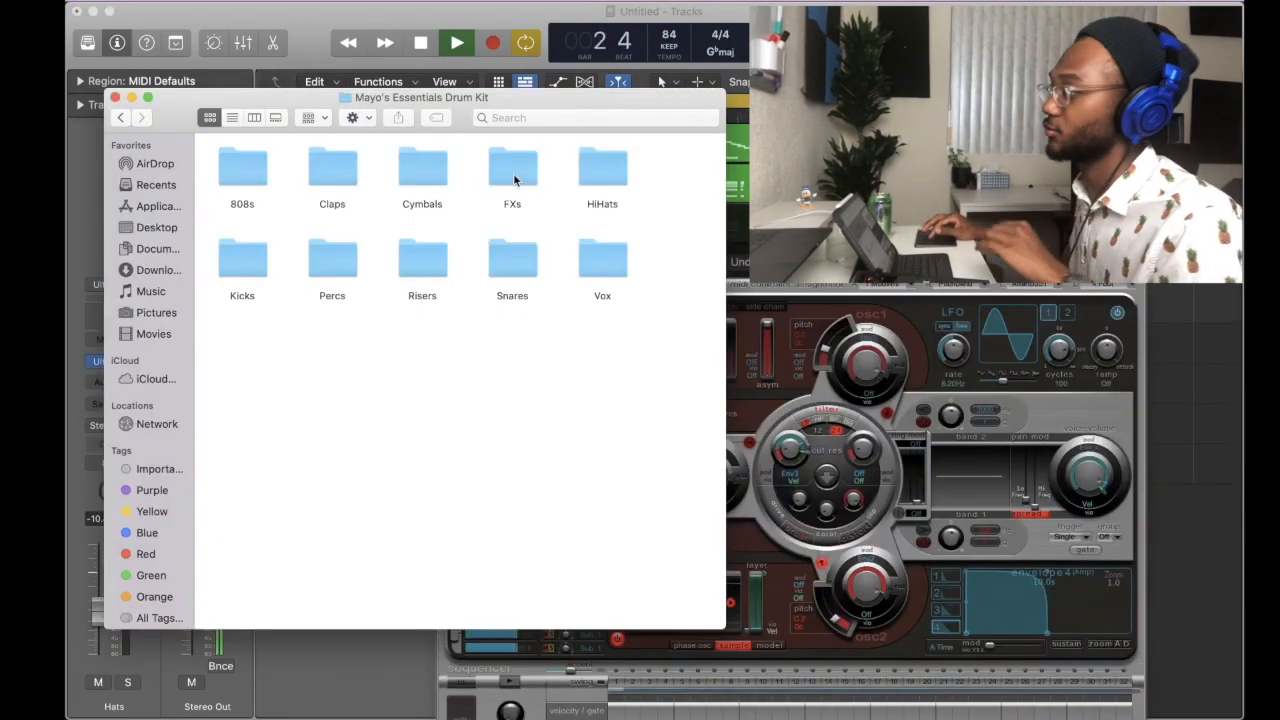
{"action": "double_click", "coordinate": [599, 177]}
{"action": "mouse_move", "coordinate": [253, 181]}
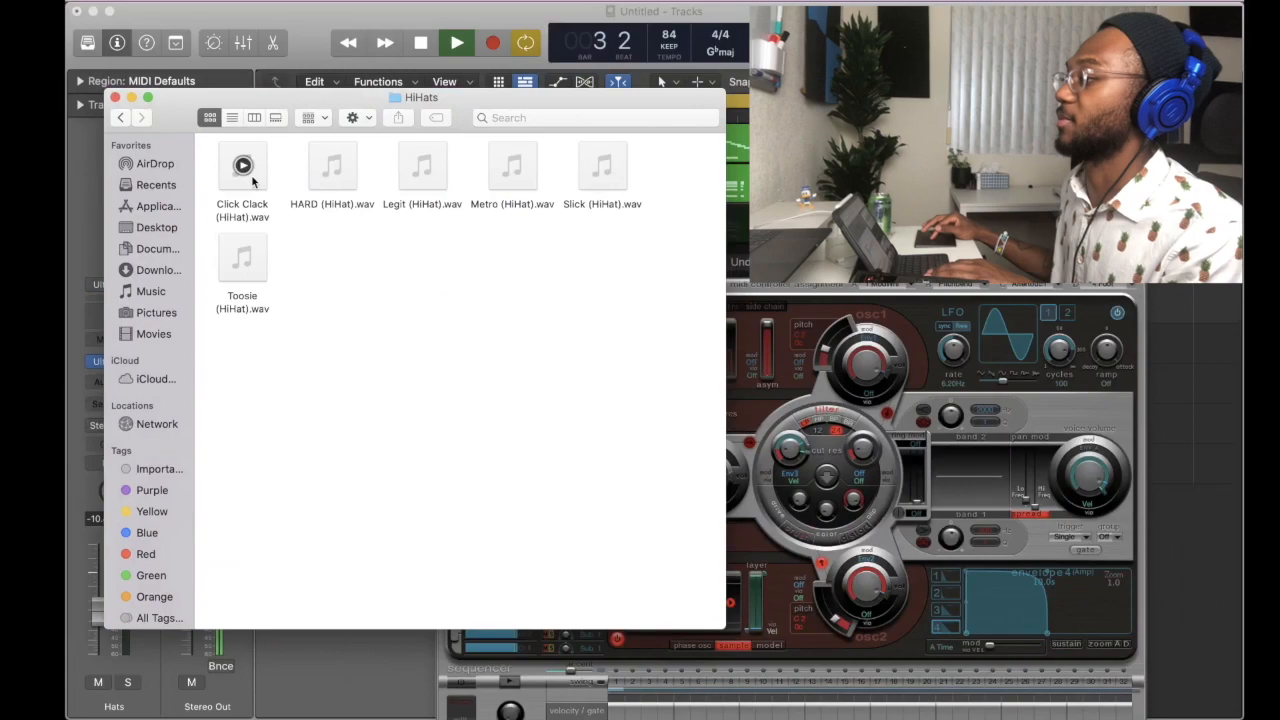
{"action": "key", "text": "space"}
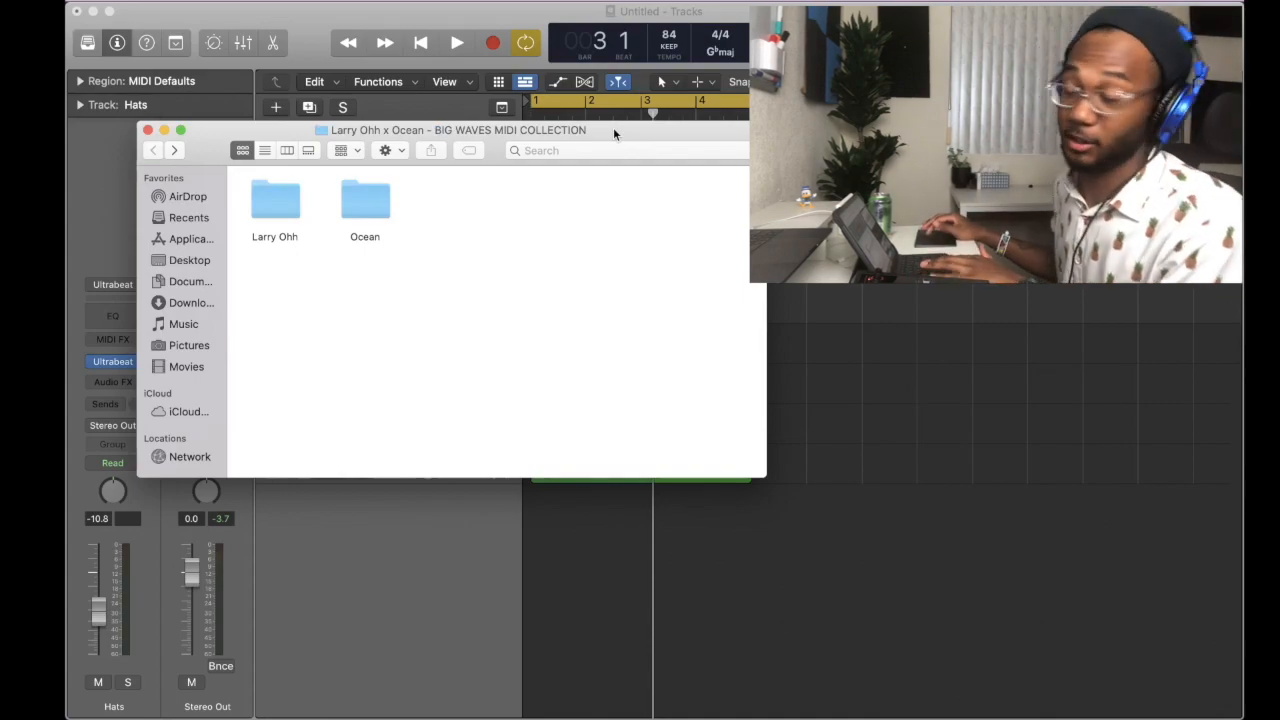
{"action": "key", "text": "space"}
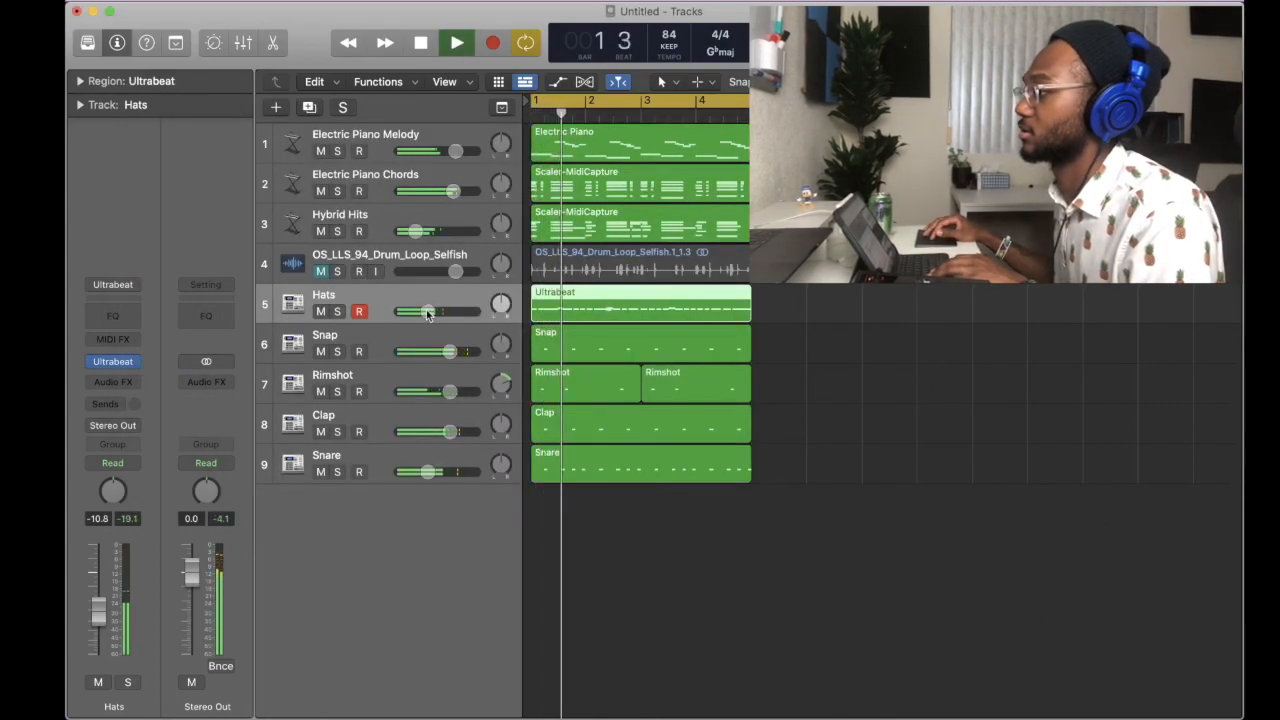
{"action": "mouse_move", "coordinate": [428, 312]}
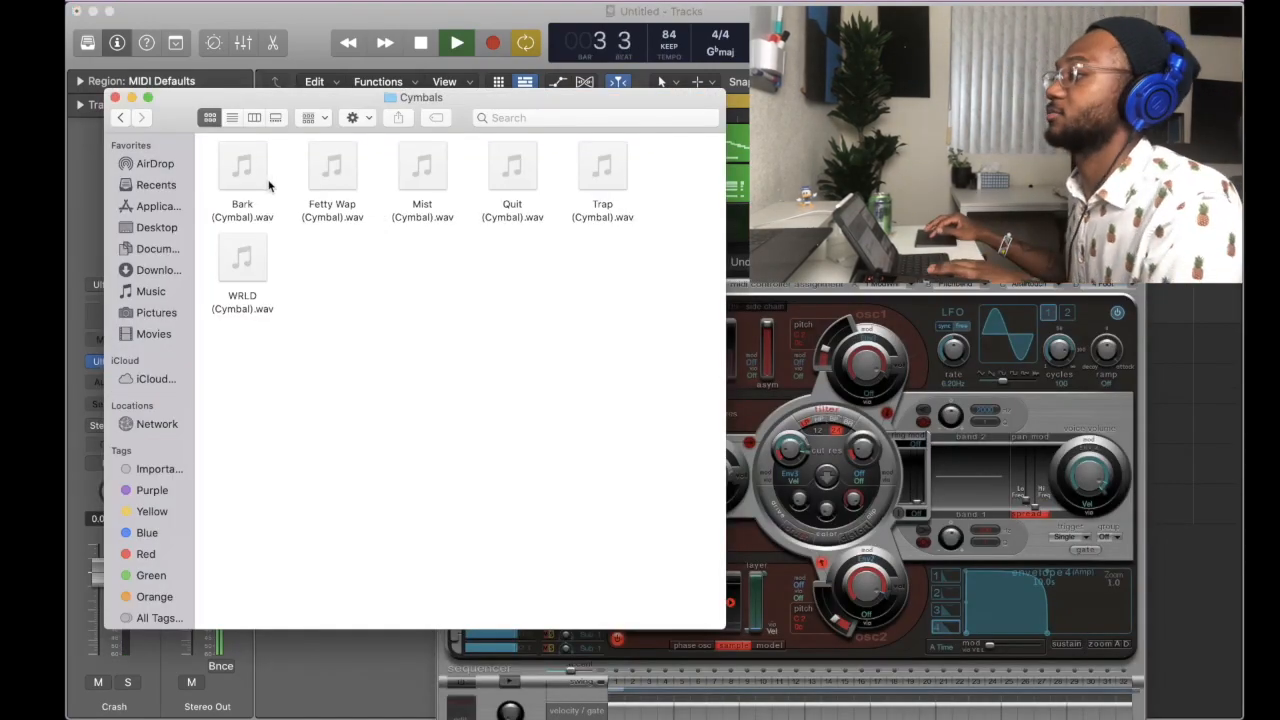
Preview the Bark and Fetty Wap cymbals and load Fetty Wap (Cymbal).wav into the Crash track's Ultrabeat.
{"action": "left_click", "coordinate": [266, 184]}
{"action": "key", "text": "Right"}
{"action": "left_click_drag", "start_coordinate": [332, 160], "coordinate": [737, 582]}
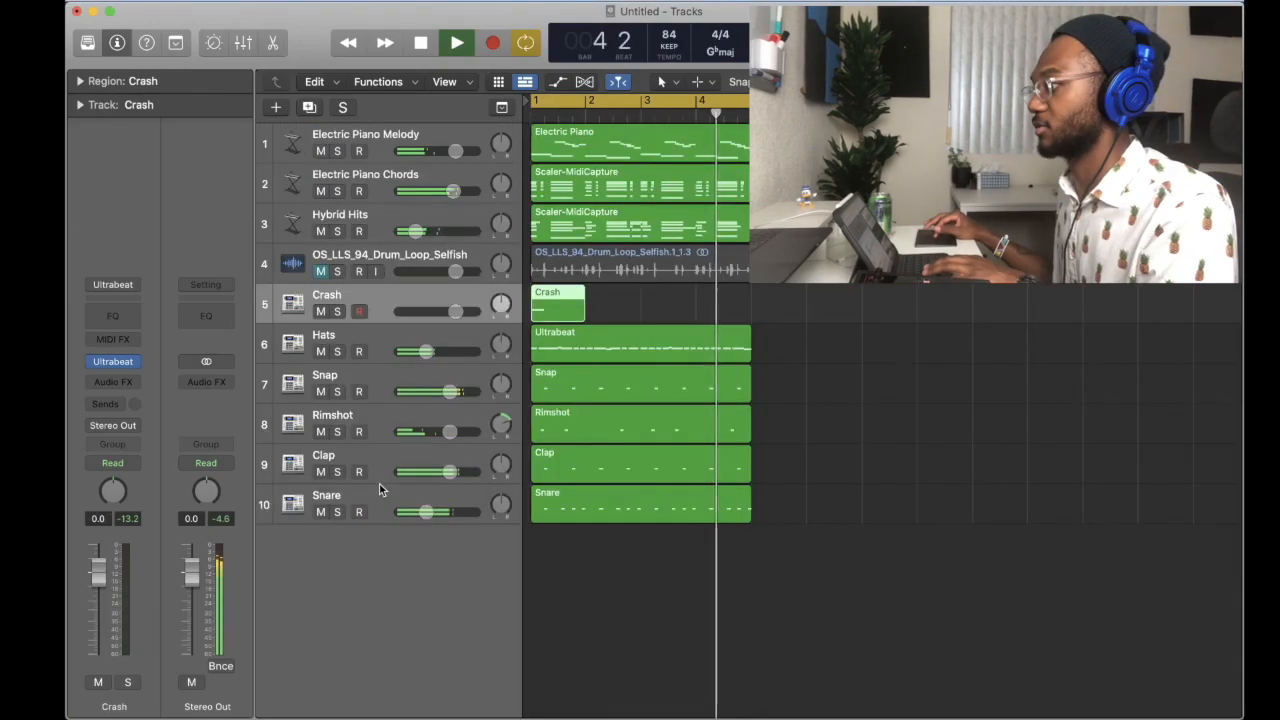
Group the drum tracks into a track stack named Drums and move the ROM_percussion_windchimes track into it.
{"action": "right_click", "coordinate": [376, 492]}
{"action": "left_click", "coordinate": [420, 517]}
{"action": "type", "text": "Drums"}
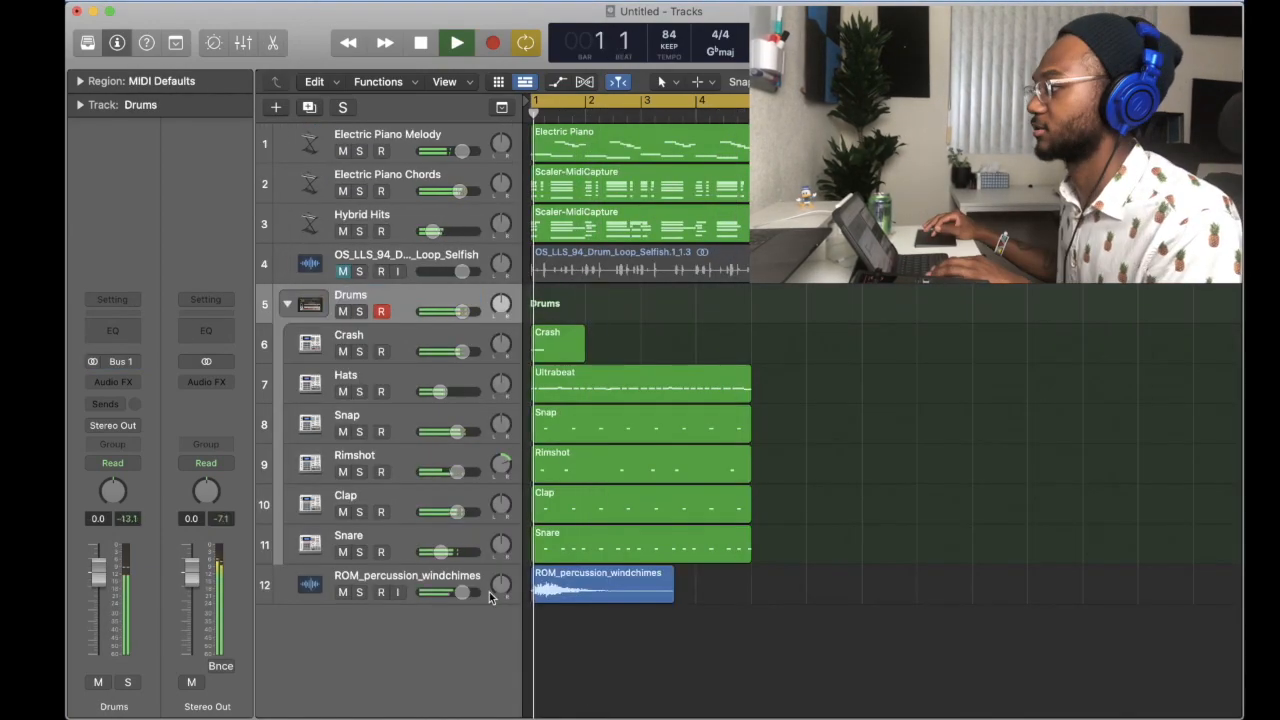
{"action": "left_click_drag", "start_coordinate": [461, 591], "coordinate": [410, 357]}
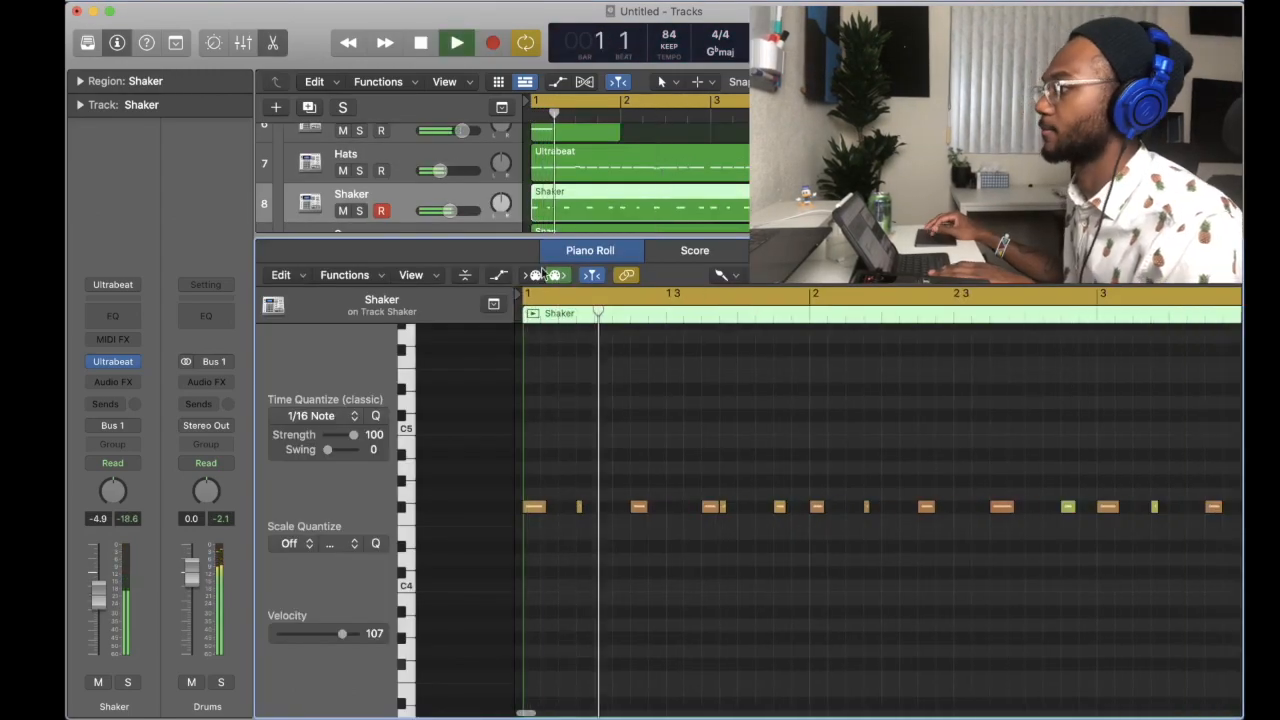
Close the Shaker region's Piano Roll and adjust the Shaker track's volume.
{"action": "left_click", "coordinate": [273, 43]}
{"action": "left_click_drag", "start_coordinate": [450, 424], "coordinate": [451, 425]}
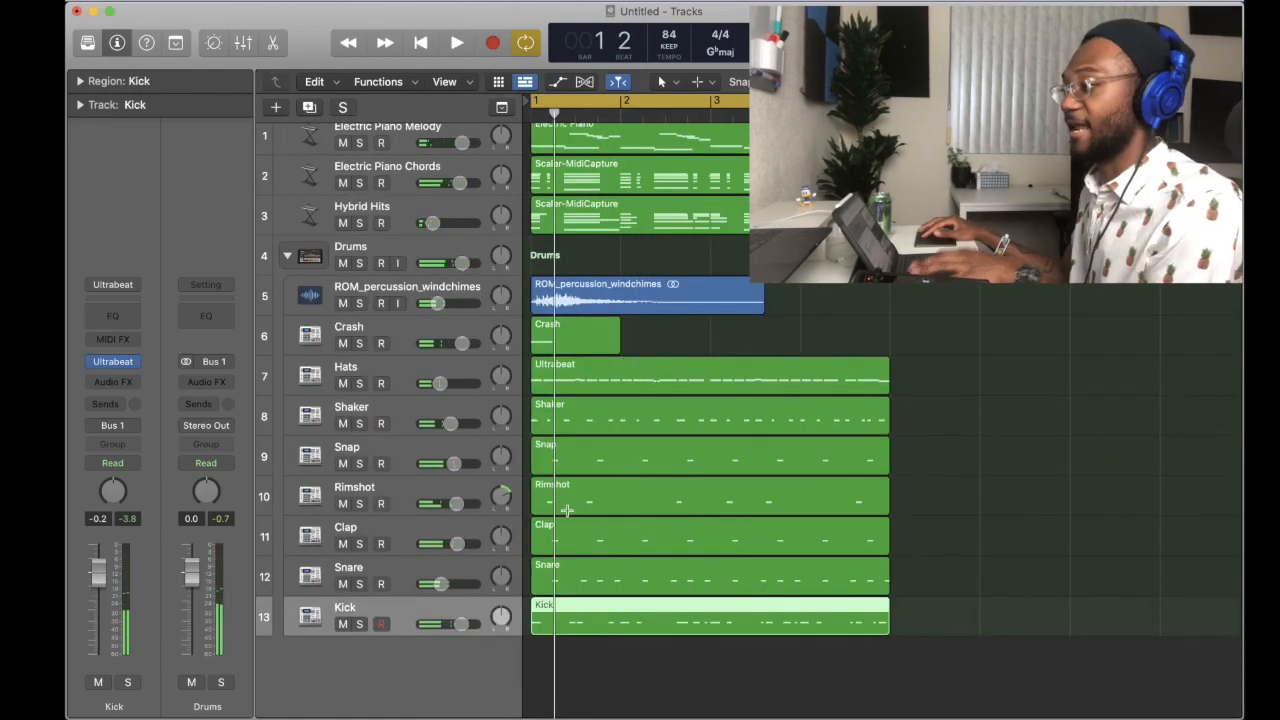
Duplicate the Kick track as a new ES2 808 track and copy the Electric Piano Chords region onto it at bar 1.
{"action": "key", "text": "super+d"}
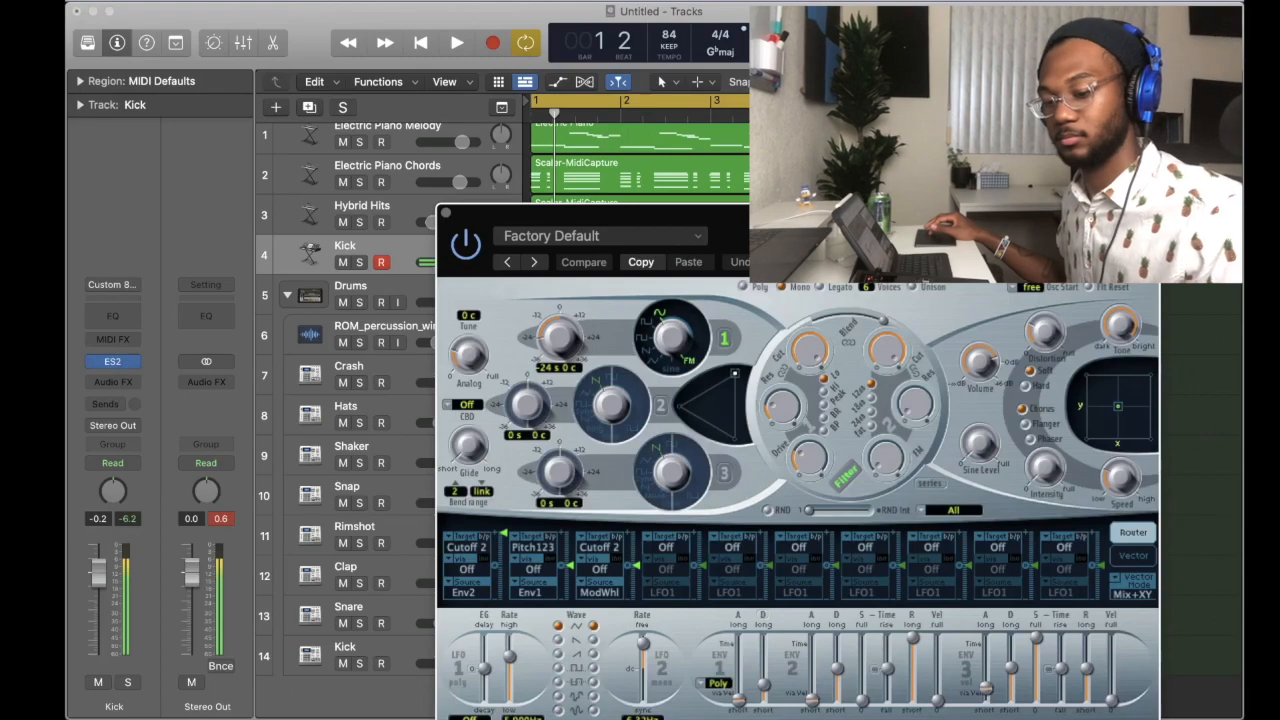
{"action": "left_click", "coordinate": [447, 213]}
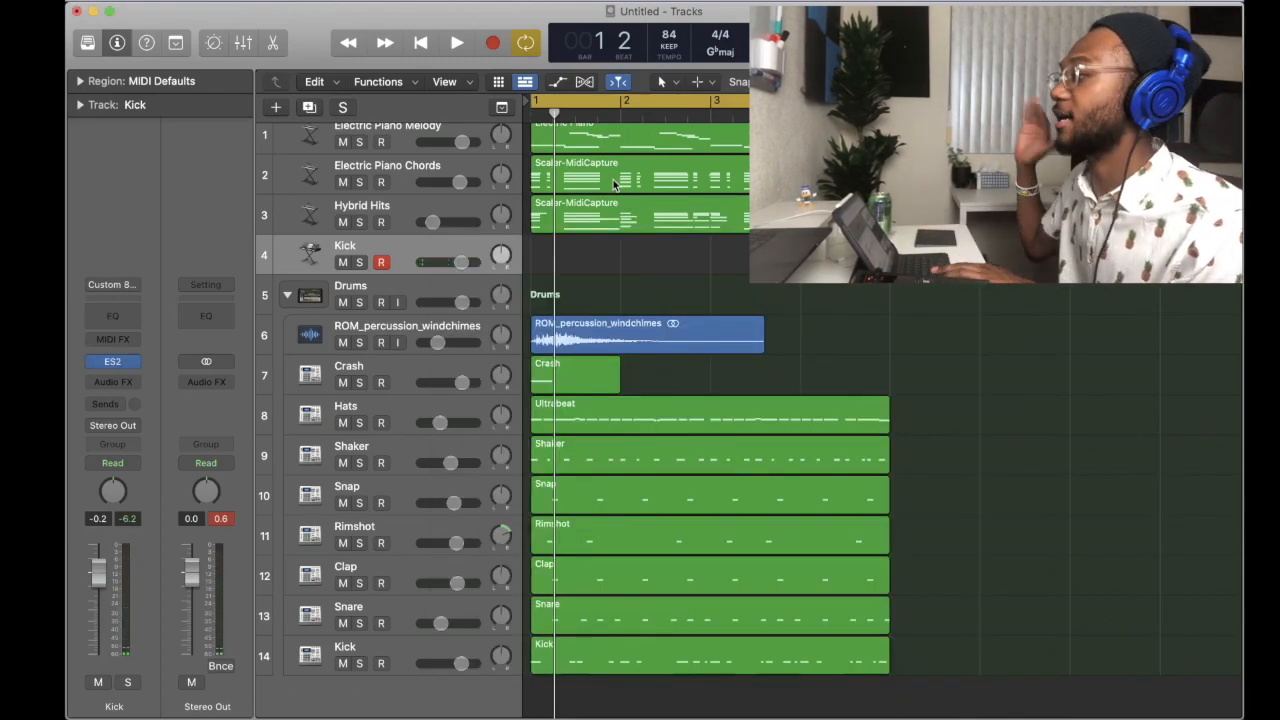
{"action": "left_click_drag", "start_coordinate": [611, 181], "coordinate": [611, 262]}
Delete the upper chord notes in the 808s region, keeping only the lowest note of each chord.
{"action": "double_click", "coordinate": [611, 262]}
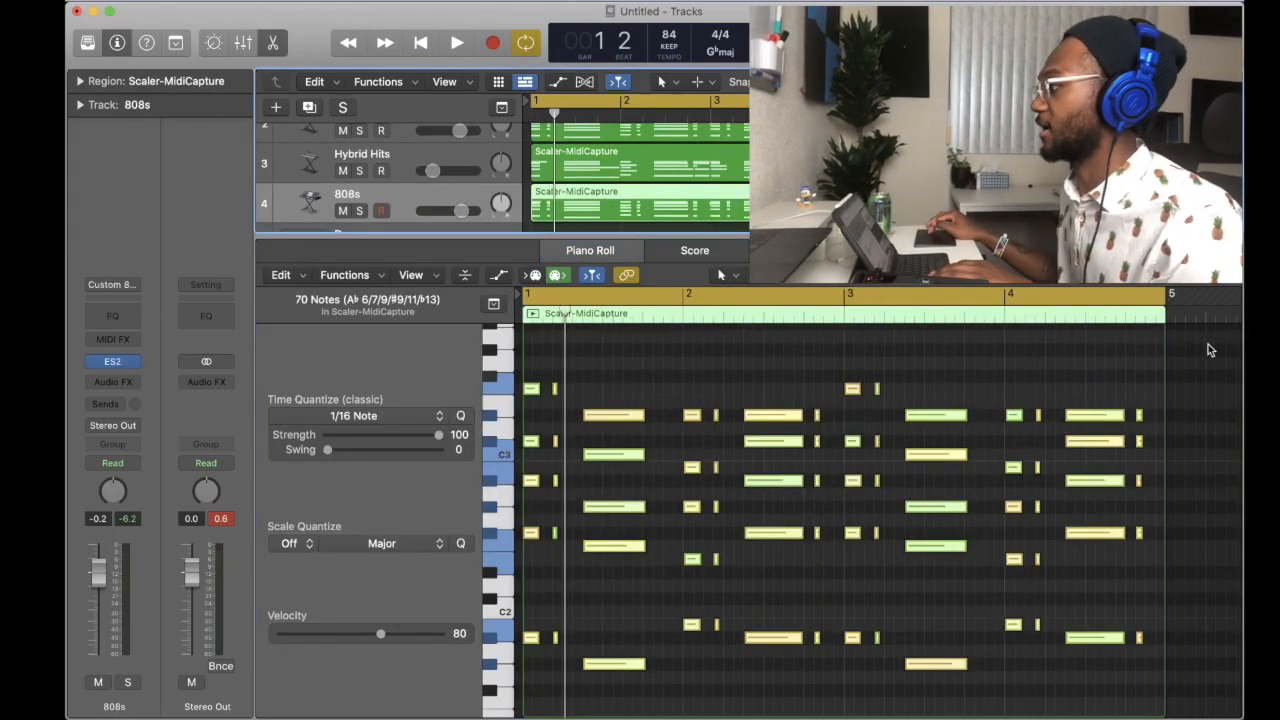
{"action": "left_click_drag", "start_coordinate": [1206, 336], "coordinate": [506, 572]}
{"action": "key", "text": "Delete"}
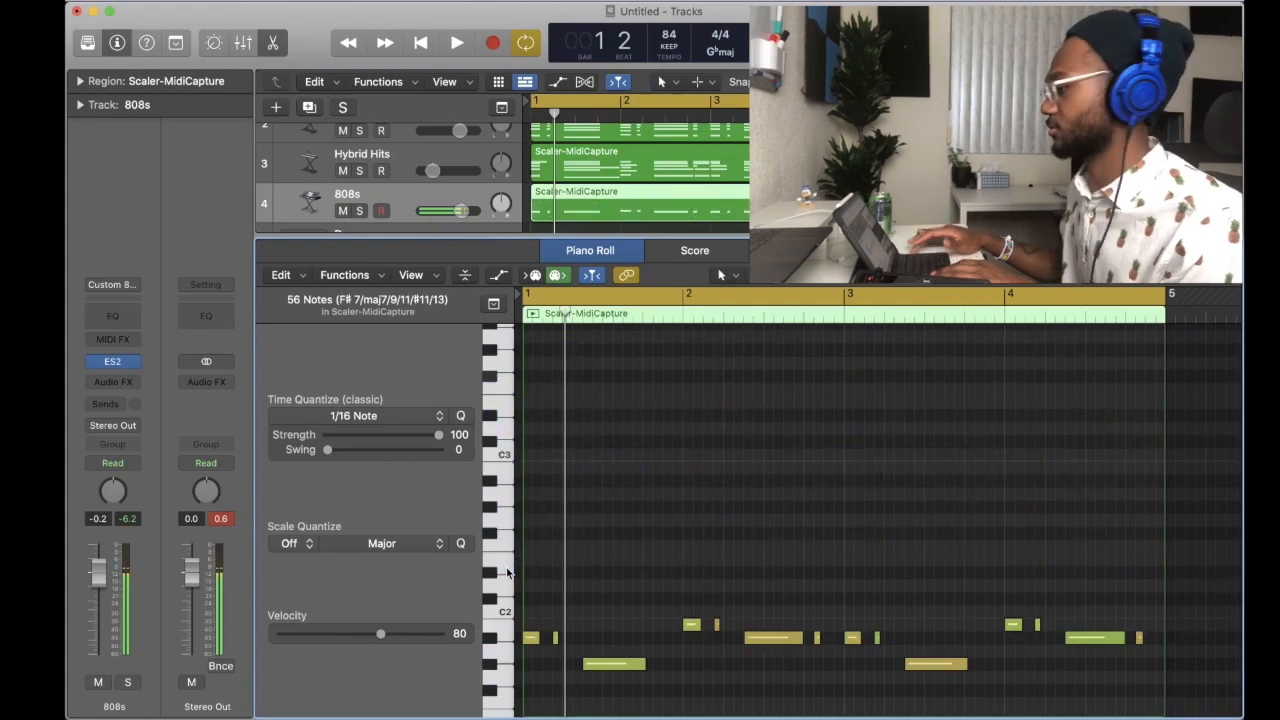
Audition the 808s in solo and move their region, transposed by -36, to the 808s track below the Kick track.
{"action": "key", "text": "s"}
{"action": "left_click_drag", "start_coordinate": [577, 210], "coordinate": [577, 657]}
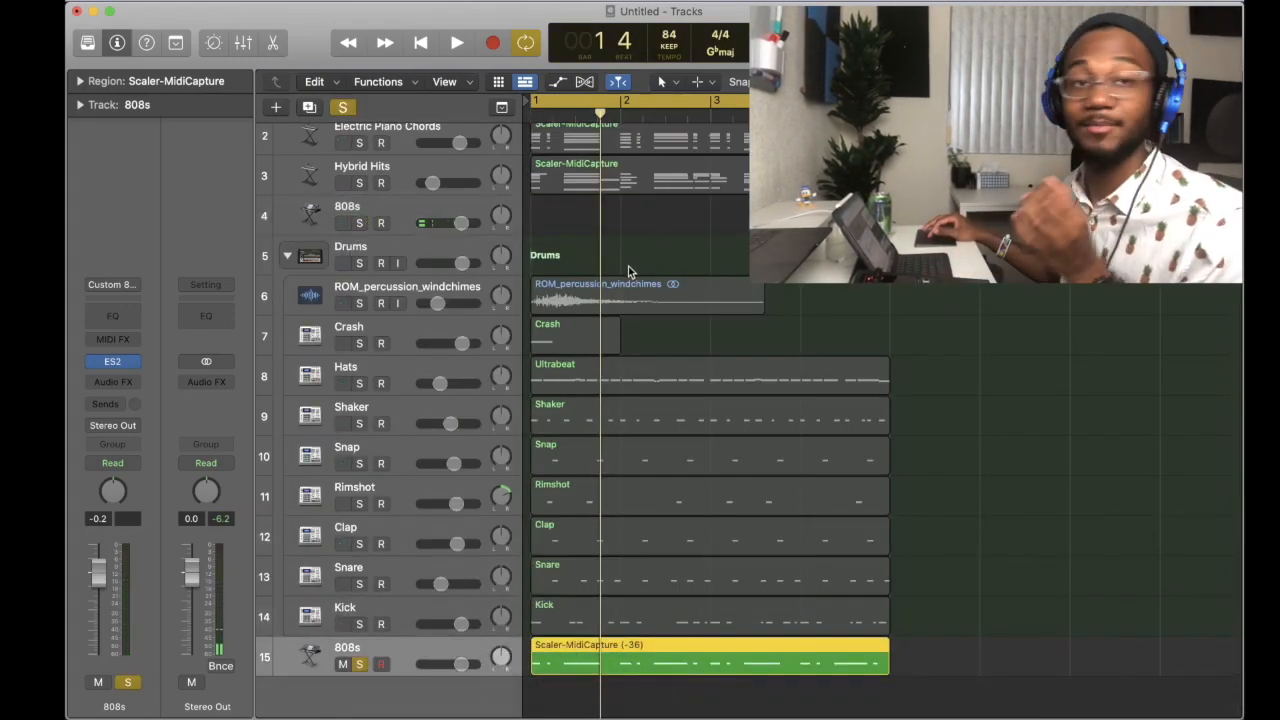
{"action": "key", "text": "s"}
Copy all notes of the Kick region into the 808s region and shift them onto the pitches of the bass notes.
{"action": "scroll", "coordinate": [731, 379], "scroll_direction": "down", "scroll_amount": 1}
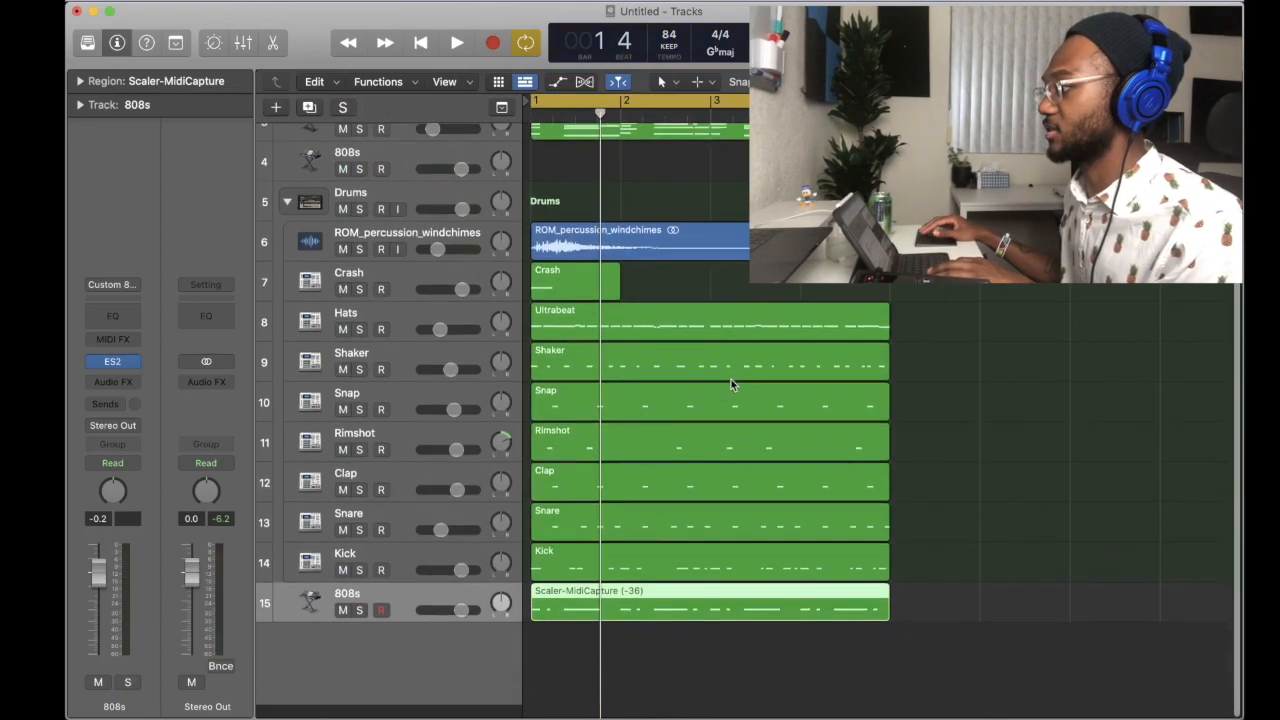
{"action": "double_click", "coordinate": [618, 588]}
{"action": "left_click_drag", "start_coordinate": [1124, 422], "coordinate": [480, 580]}
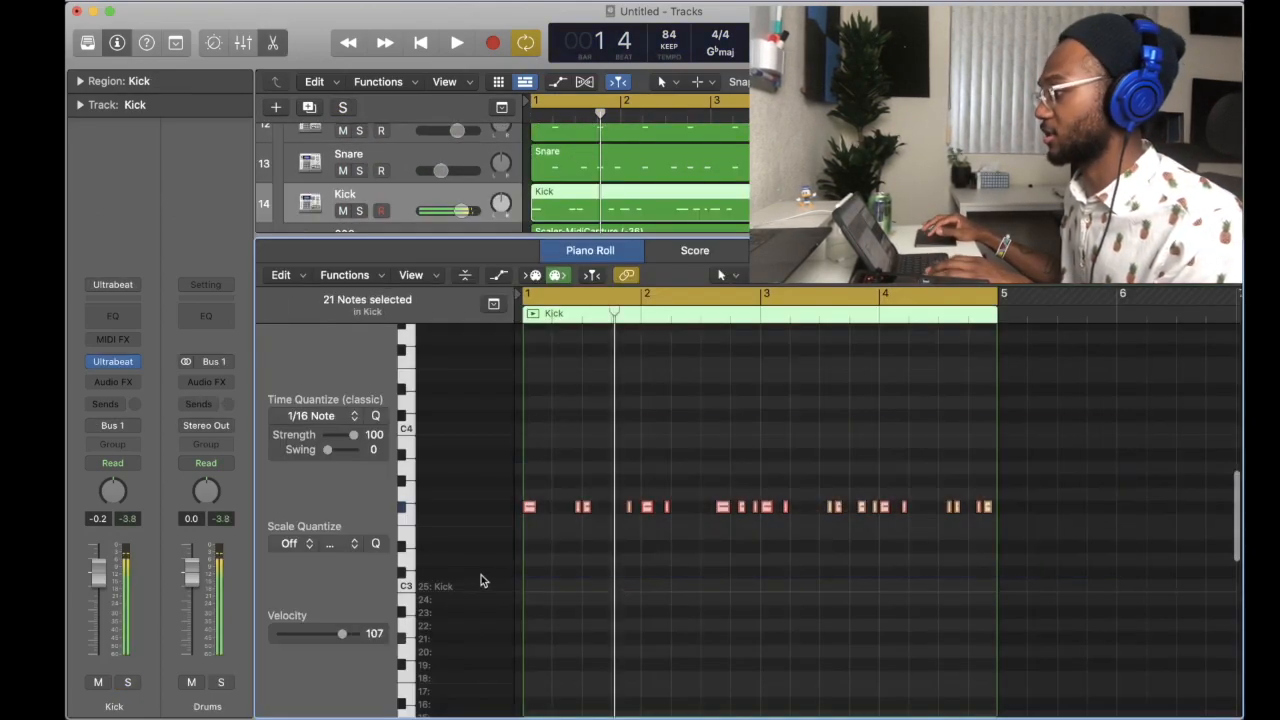
{"action": "left_click", "coordinate": [272, 43]}
{"action": "double_click", "coordinate": [565, 625]}
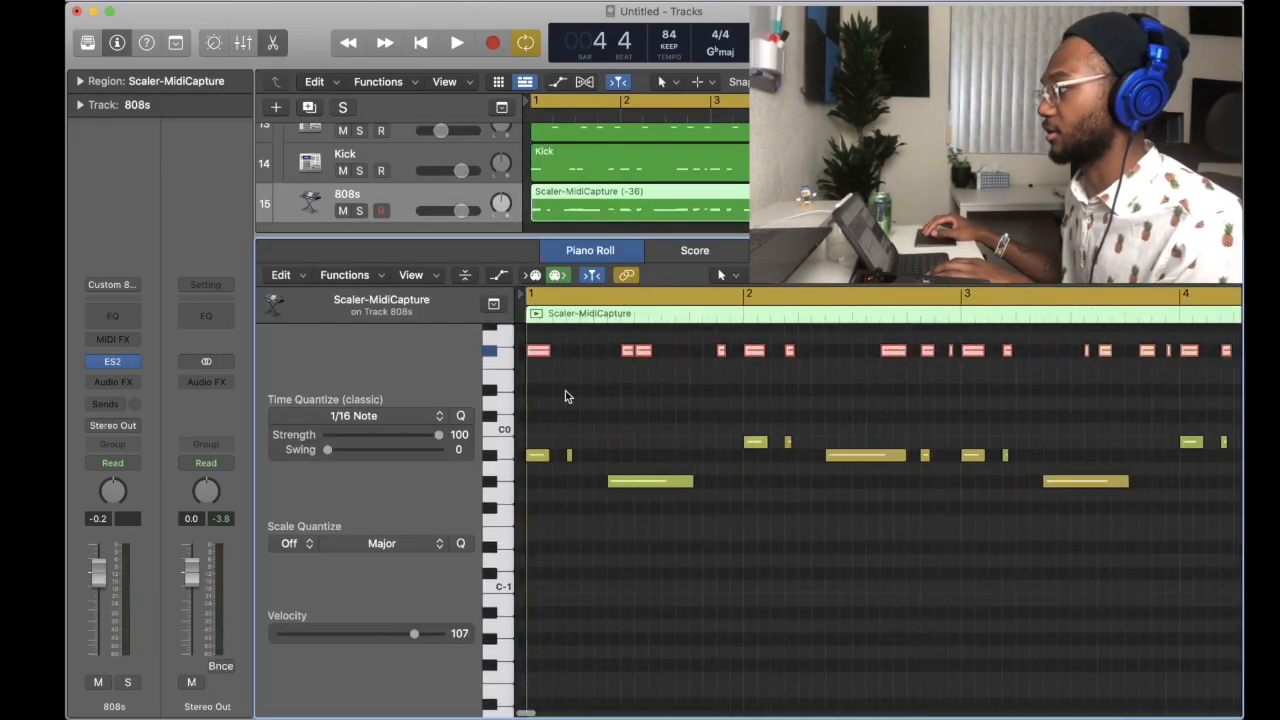
{"action": "left_click_drag", "start_coordinate": [620, 368], "coordinate": [548, 497]}
{"action": "left_click", "coordinate": [910, 508]}
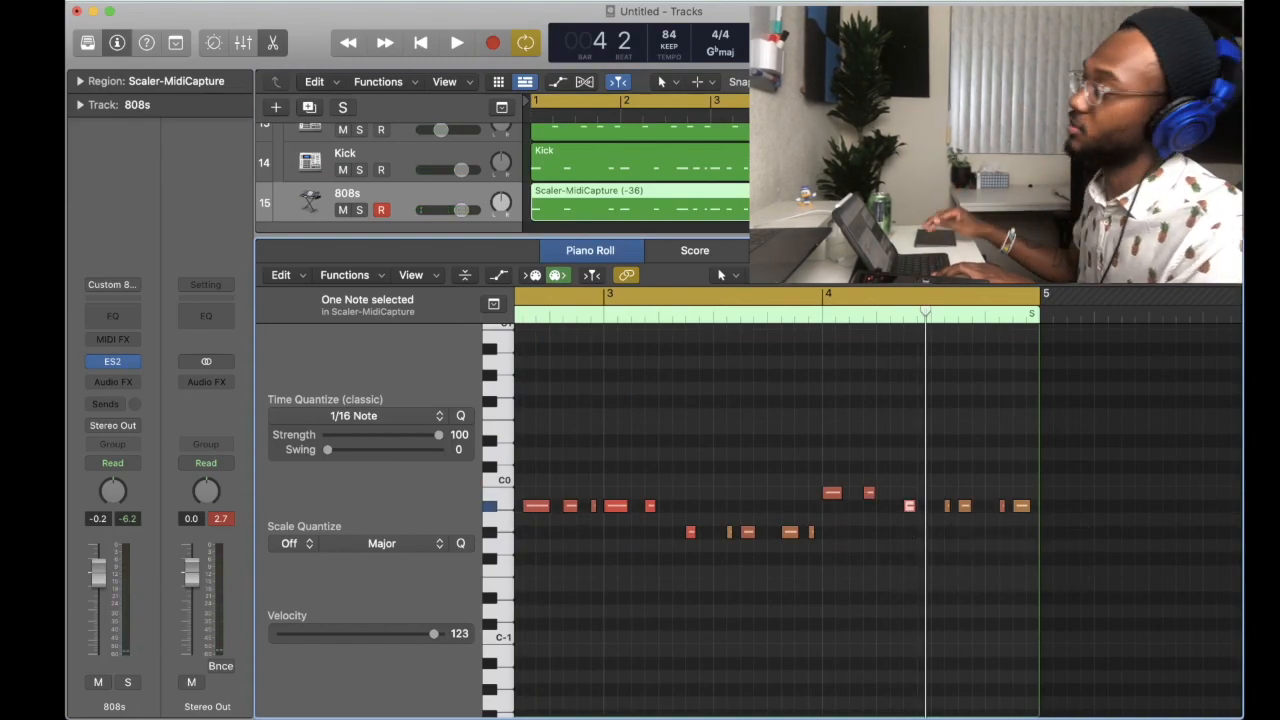
Duplicate the second kick note of bar 4 slightly further right to match the 808 pattern and play the loop.
{"action": "left_click", "coordinate": [898, 165]}
{"action": "left_click_drag", "start_coordinate": [871, 508], "coordinate": [908, 507]}
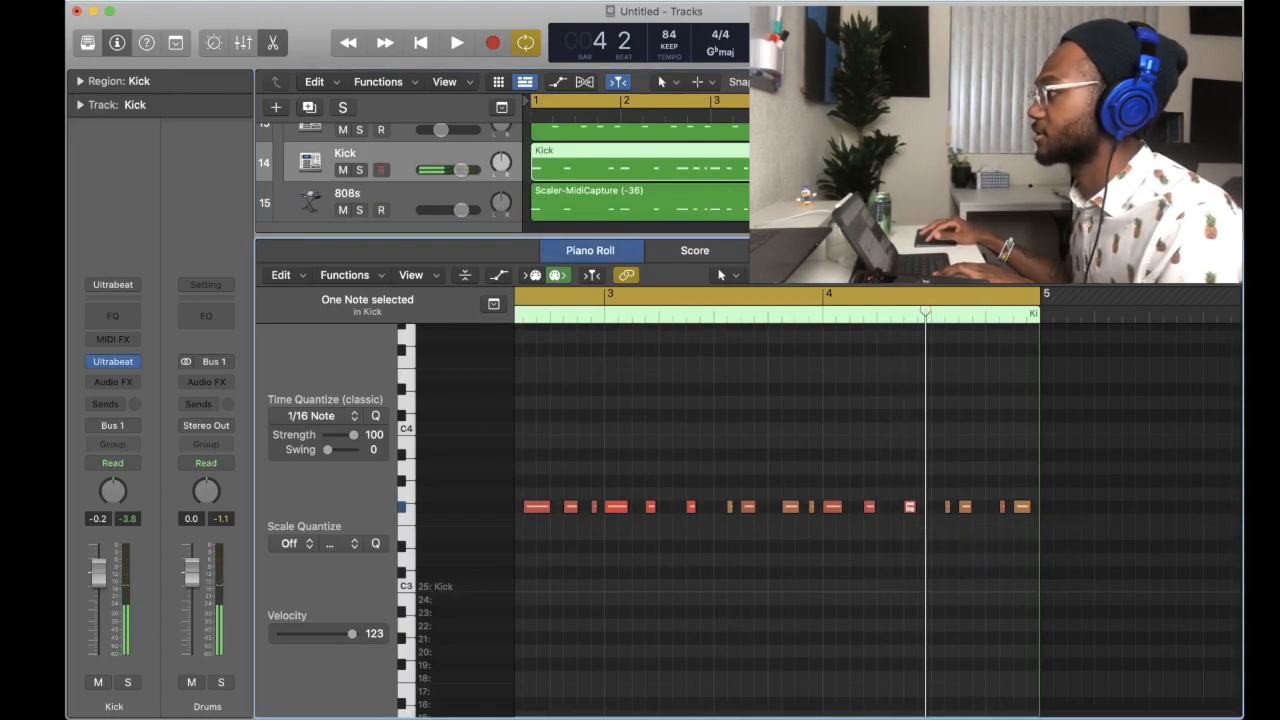
{"action": "key", "text": "space"}
{"action": "key", "text": "c"}
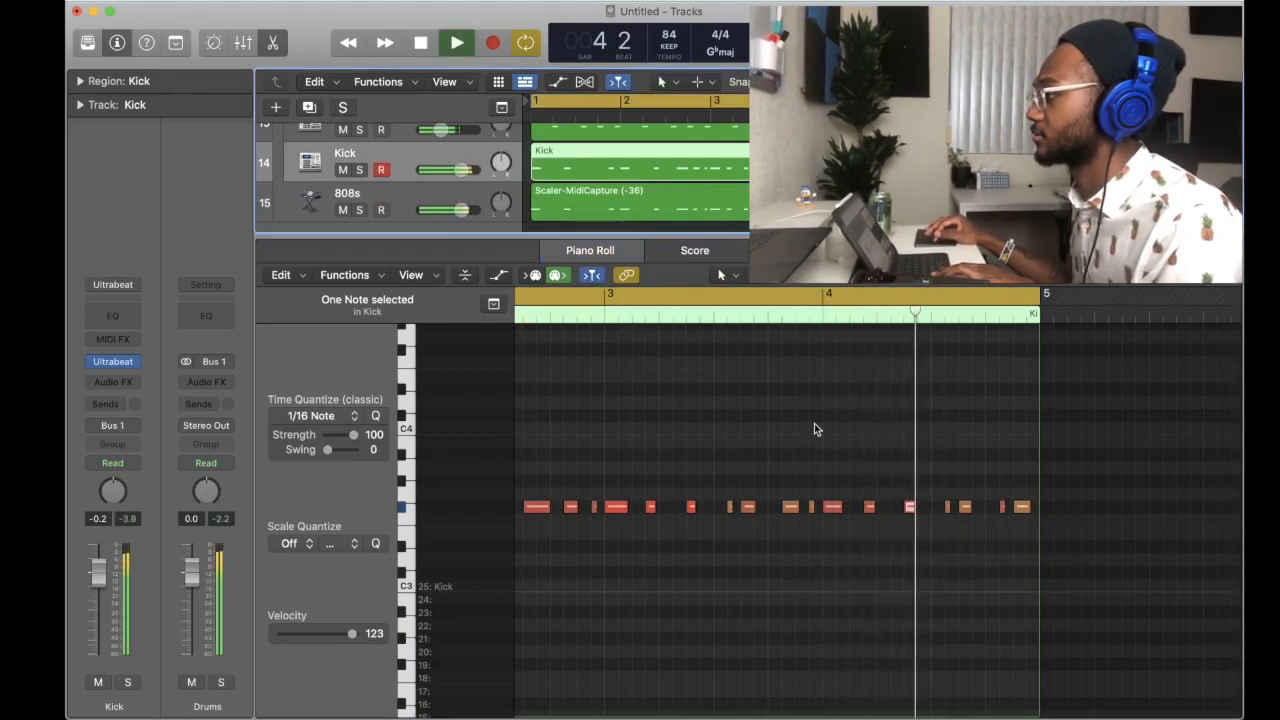
Insert a stereo Distortion effect on the 808s track with Drive at 0.5 dB and Output at about -5.5 dB.
{"action": "mouse_move", "coordinate": [169, 540]}
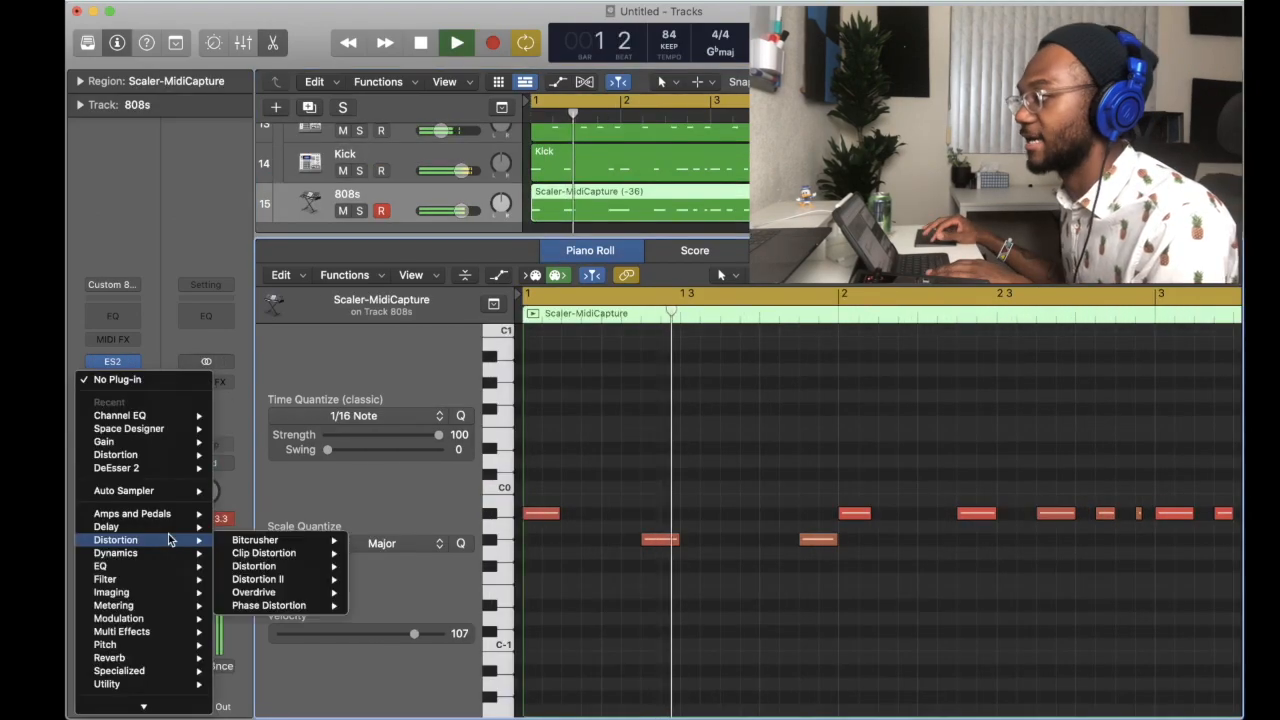
{"action": "mouse_move", "coordinate": [258, 566]}
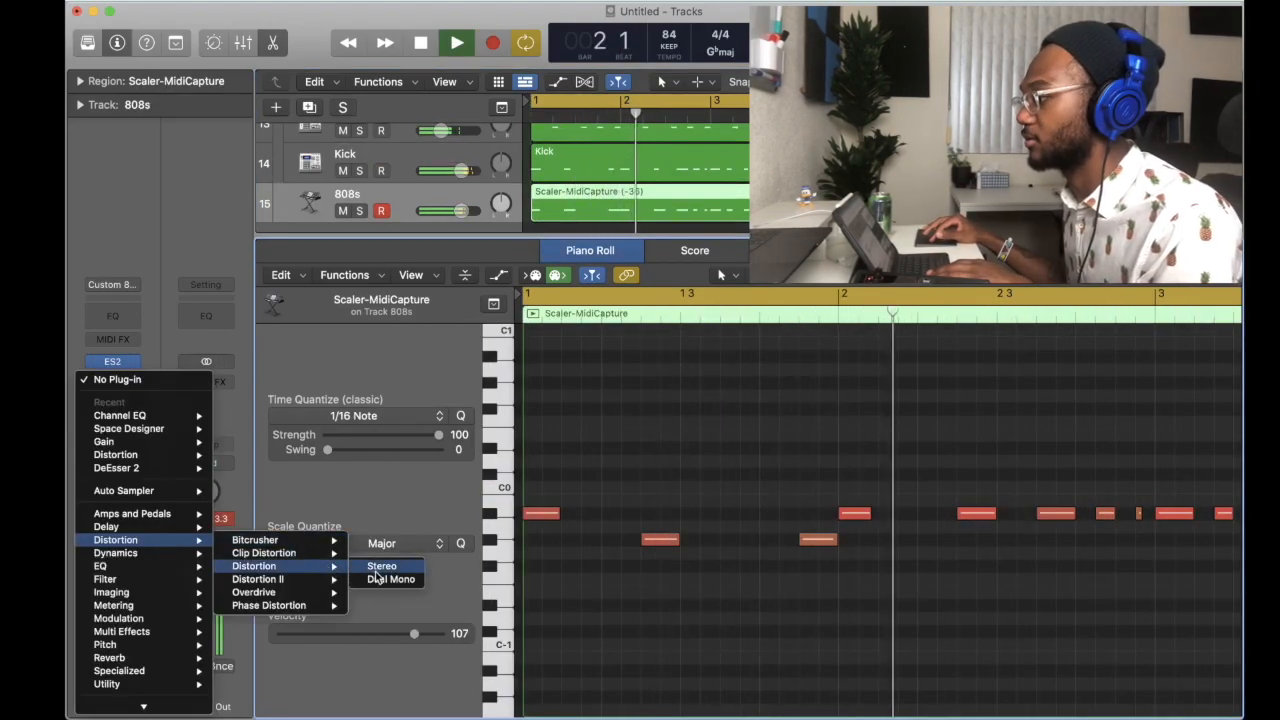
{"action": "left_click", "coordinate": [378, 567]}
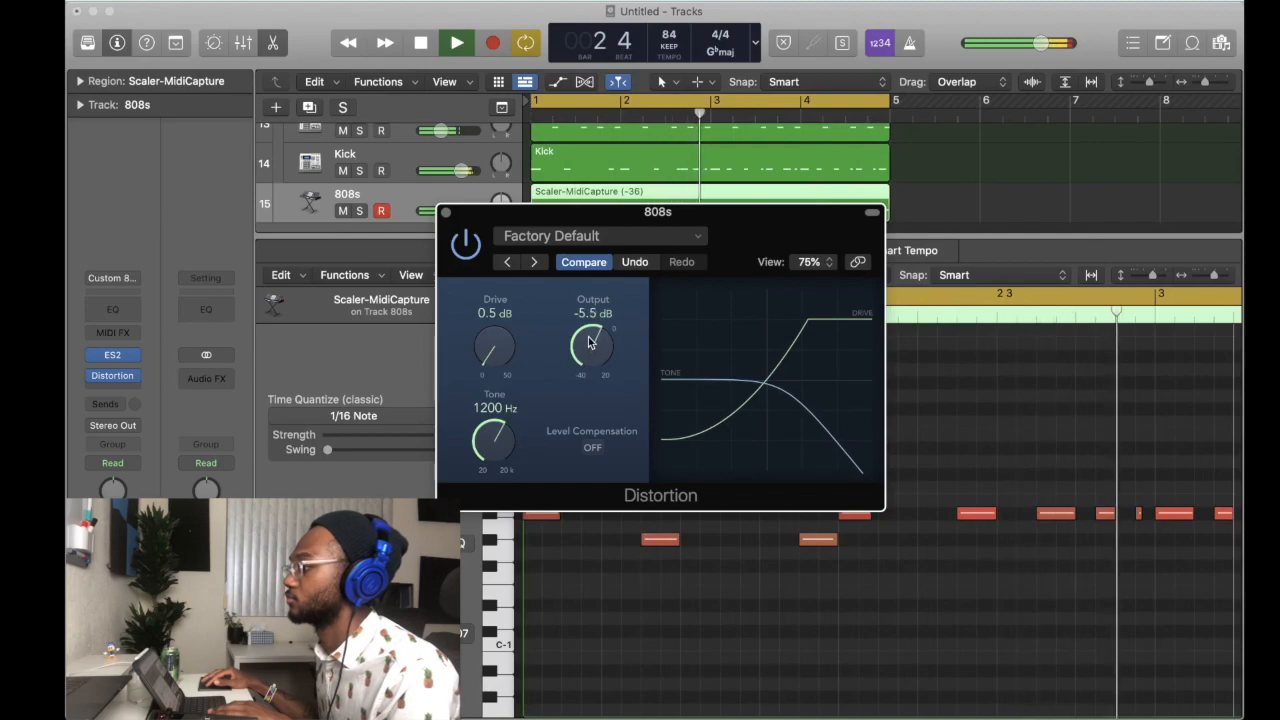
{"action": "left_click_drag", "start_coordinate": [590, 343], "coordinate": [591, 341]}
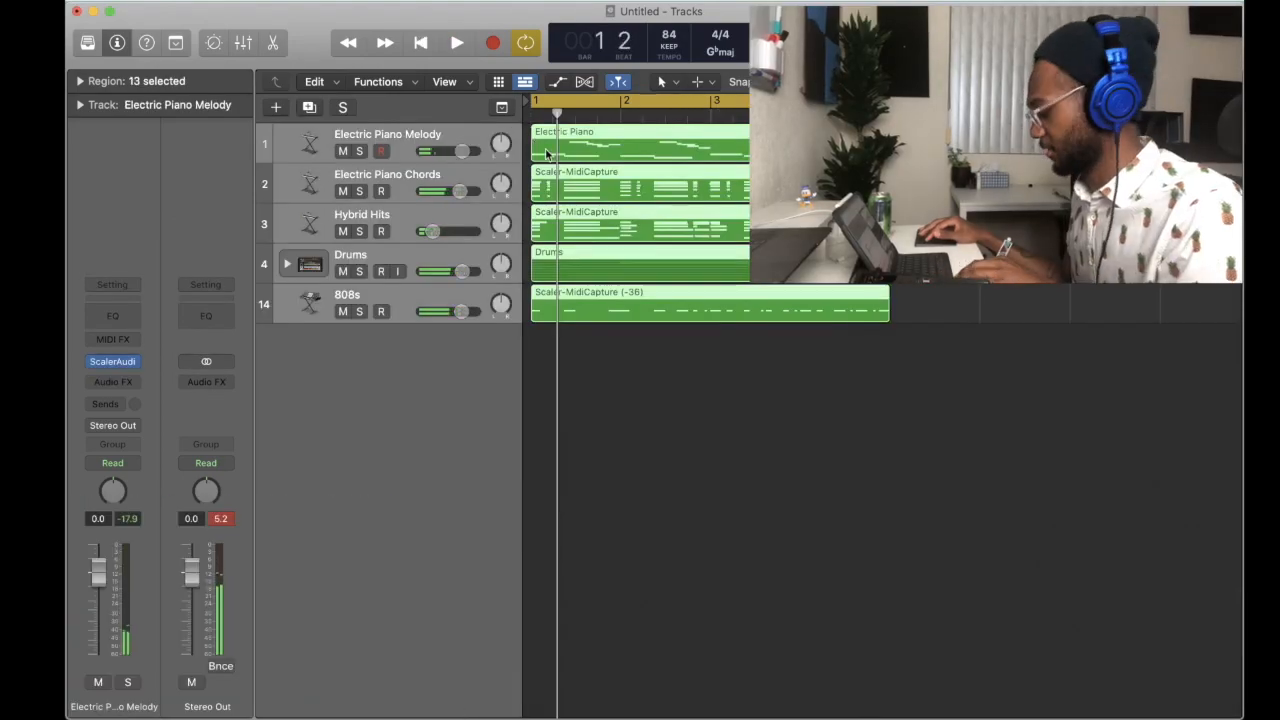
Recolor the regions in shades of green and teal, with Drums and 808s in teal.
{"action": "key", "text": "alt+c"}
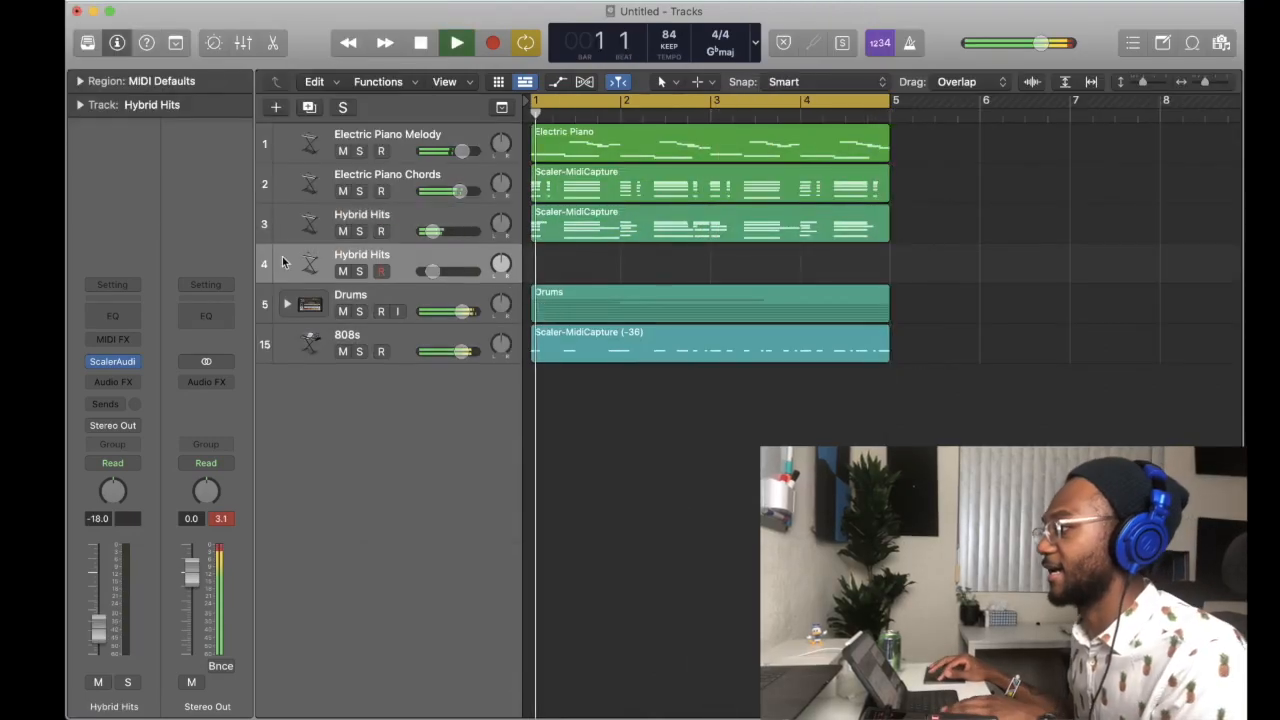
Load the 80s Sync Lead sound from the Synthesizer Lead category on the duplicated Hybrid Hits track.
{"action": "key", "text": "space"}
{"action": "left_click", "coordinate": [88, 45]}
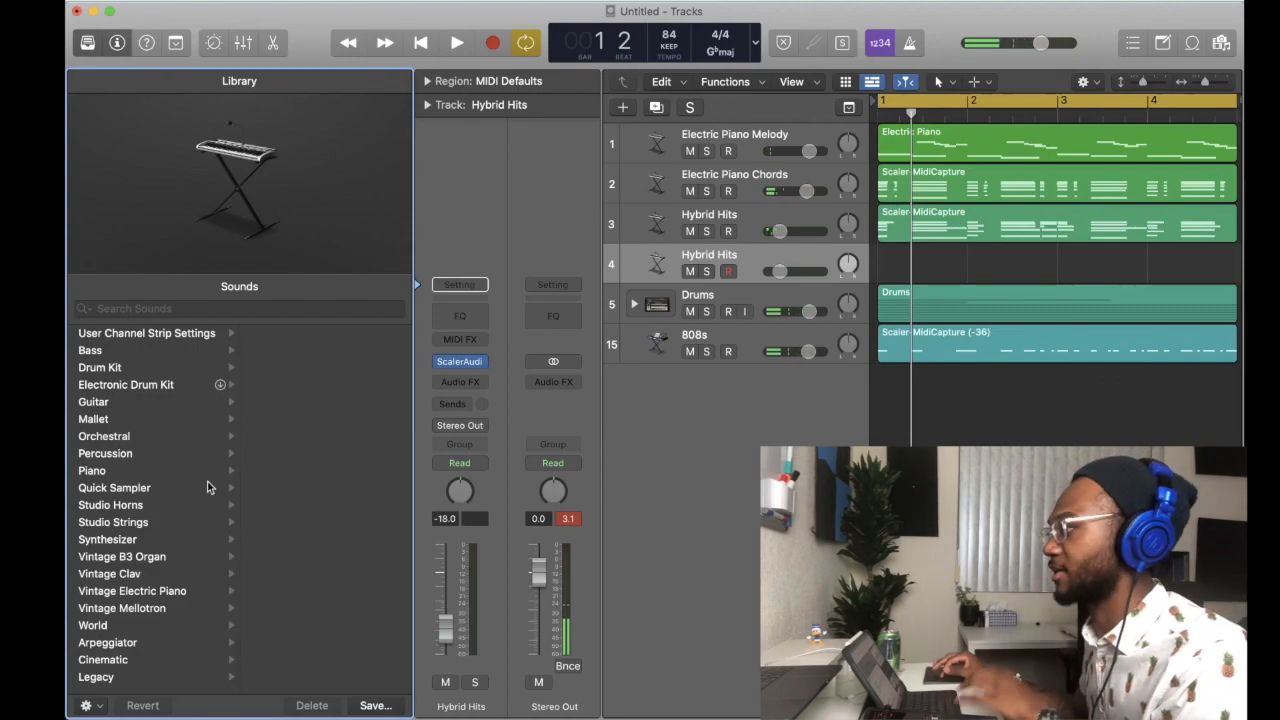
{"action": "key", "text": "space"}
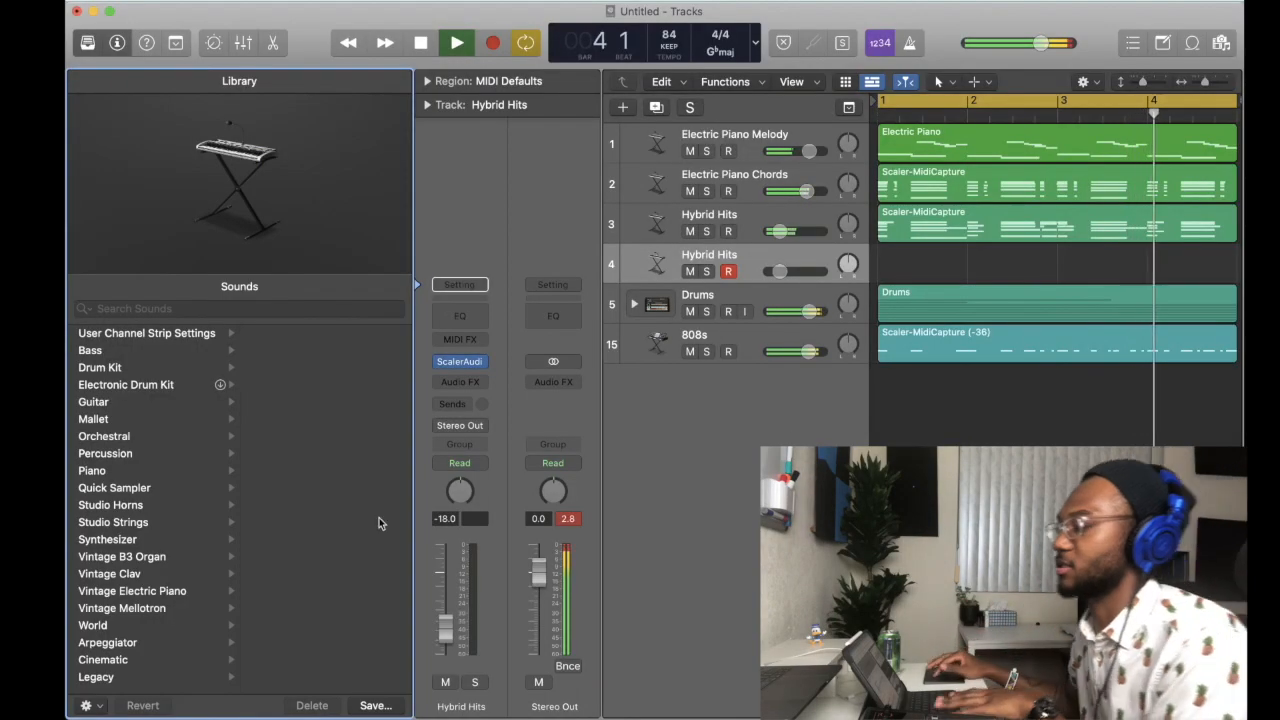
{"action": "left_click", "coordinate": [375, 535]}
{"action": "scroll", "coordinate": [362, 405], "scroll_direction": "up", "scroll_amount": 3}
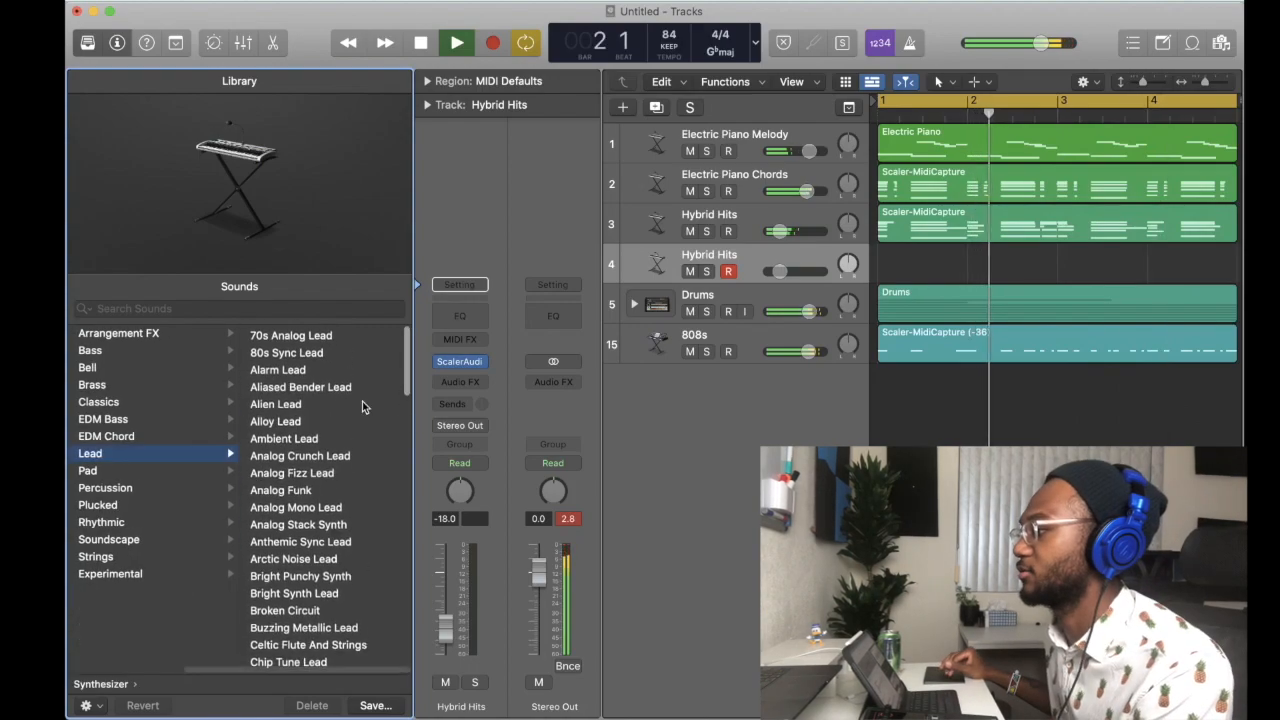
{"action": "left_click", "coordinate": [330, 350]}
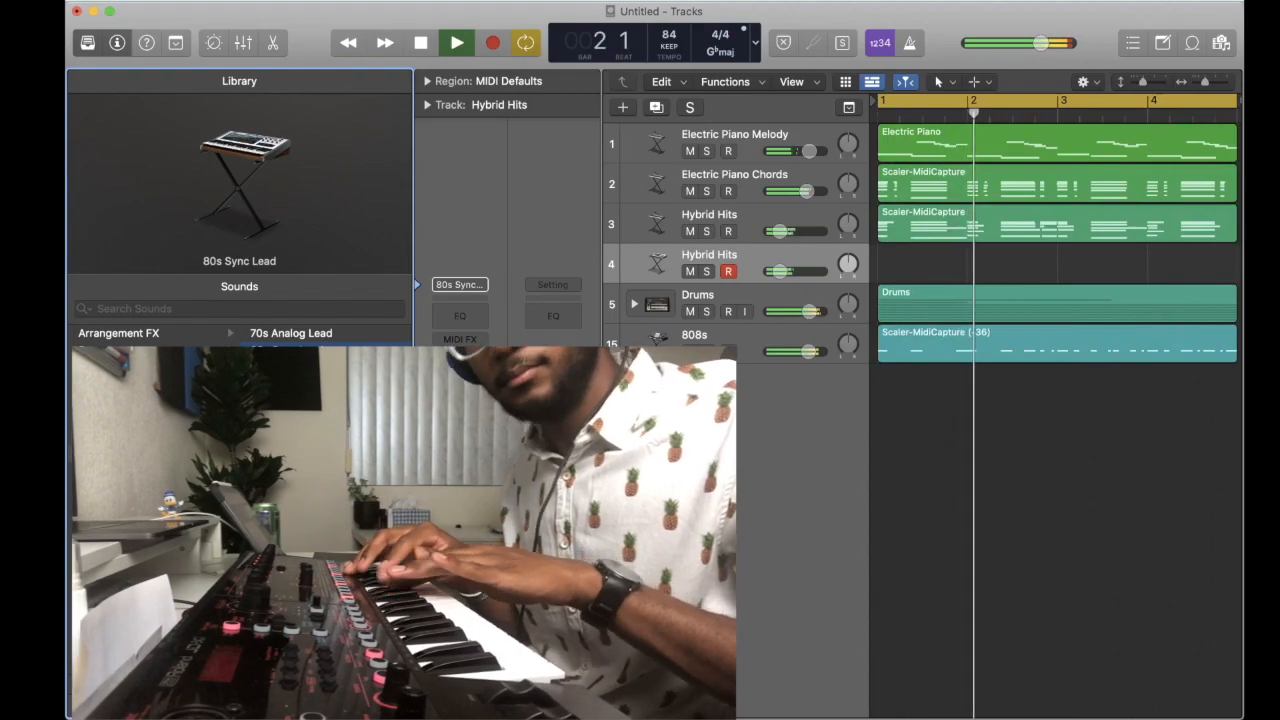
Record a four-bar lead melody on the duplicated Hybrid Hits track and rename the track as Synth Melody.
{"action": "key", "text": "r"}
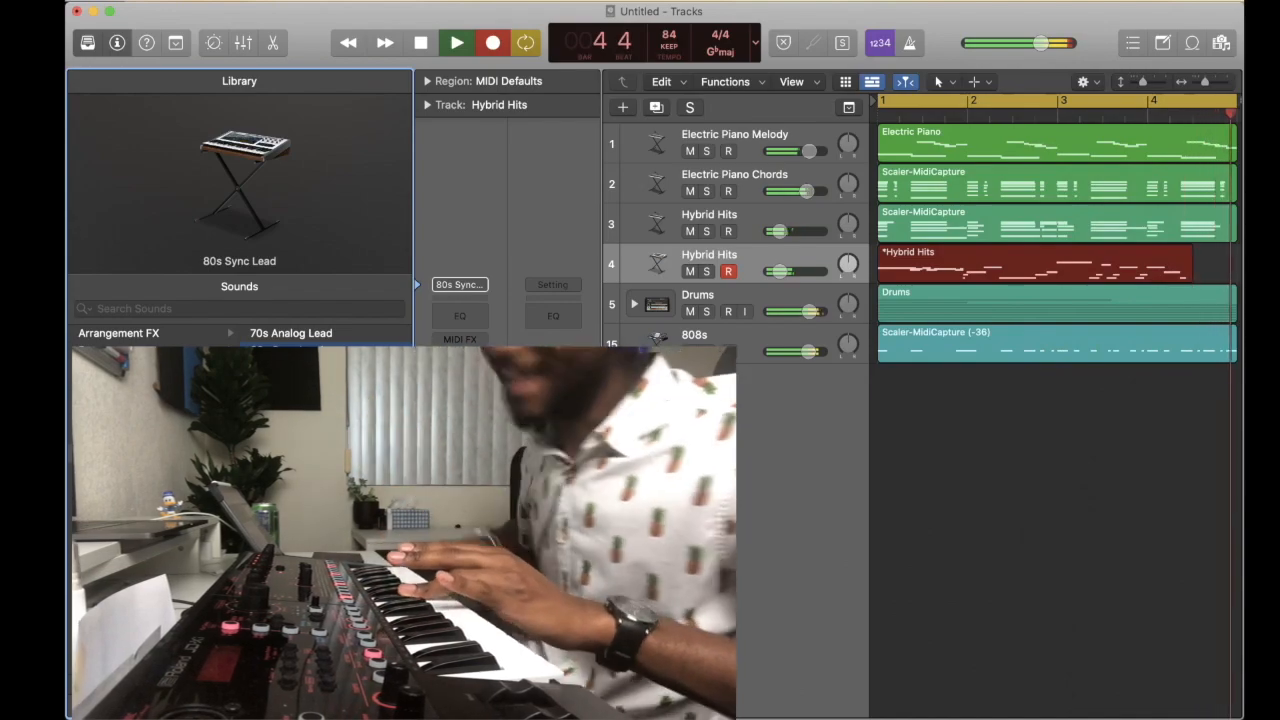
{"action": "key", "text": "space"}
{"action": "left_click", "coordinate": [999, 442]}
{"action": "scroll", "coordinate": [999, 442], "scroll_direction": "right", "scroll_amount": 1}
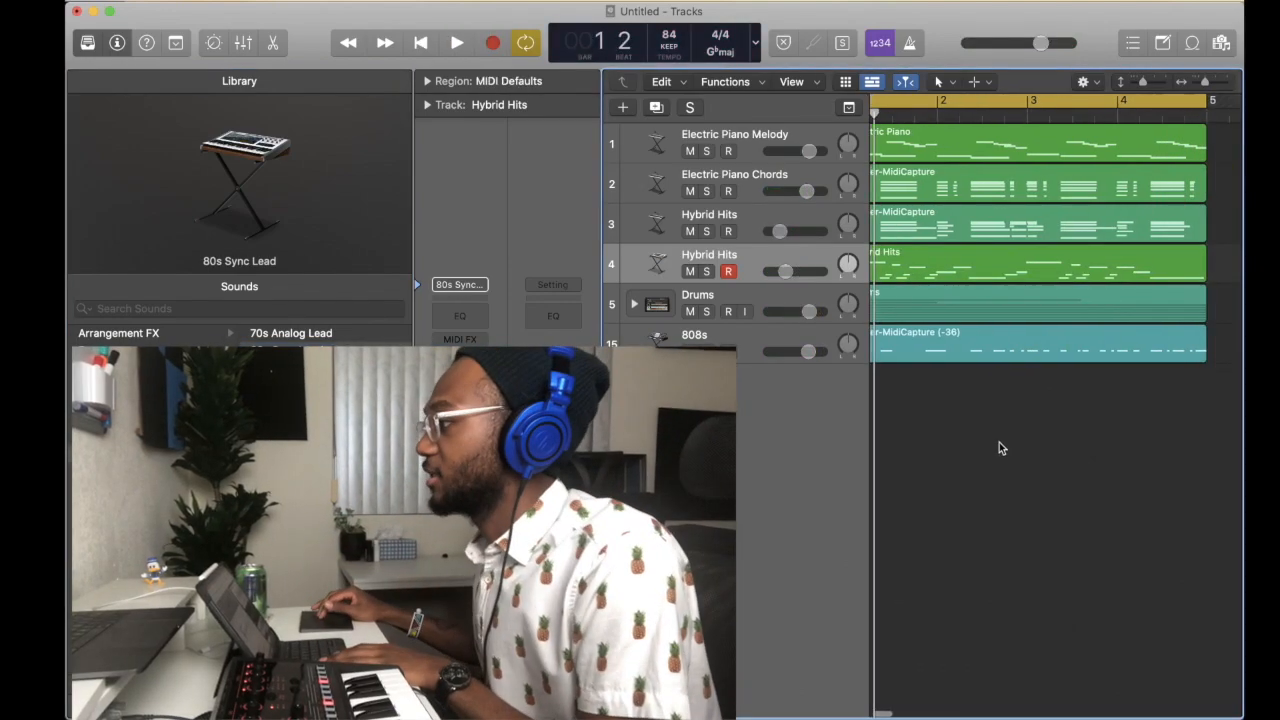
{"action": "scroll", "coordinate": [999, 442], "scroll_direction": "left", "scroll_amount": 1}
{"action": "left_click", "coordinate": [88, 43]}
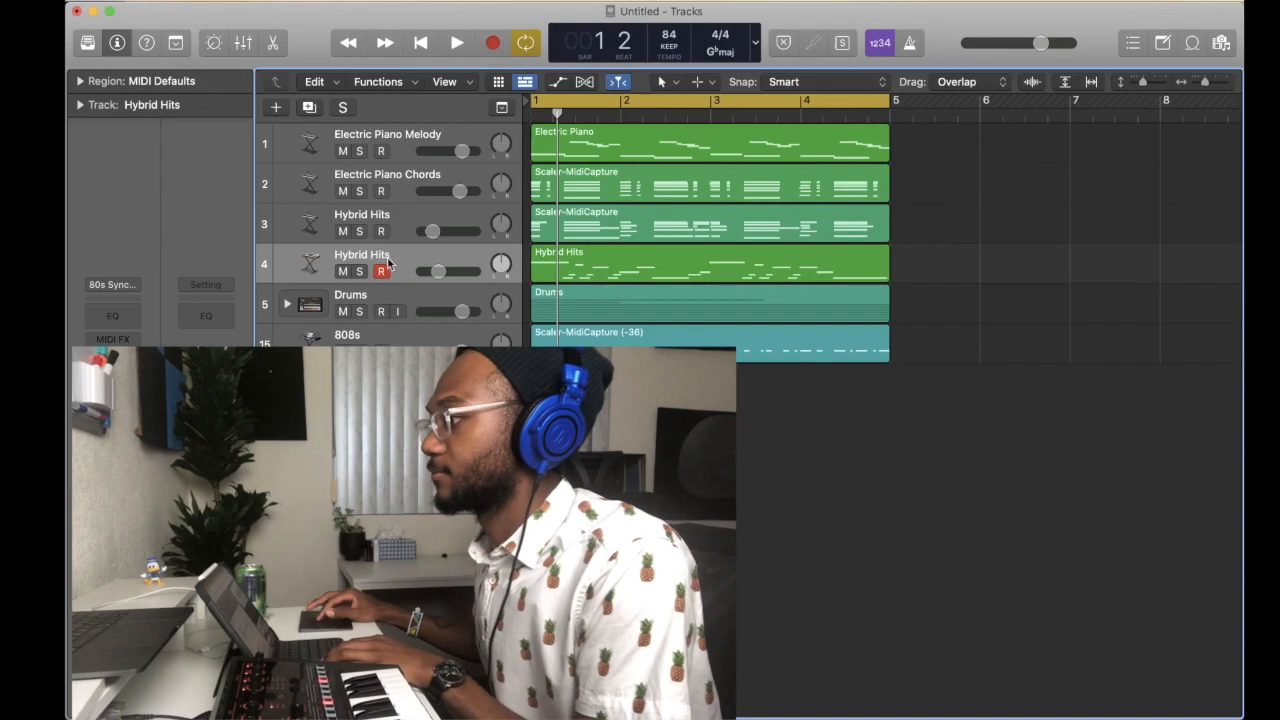
{"action": "double_click", "coordinate": [381, 256]}
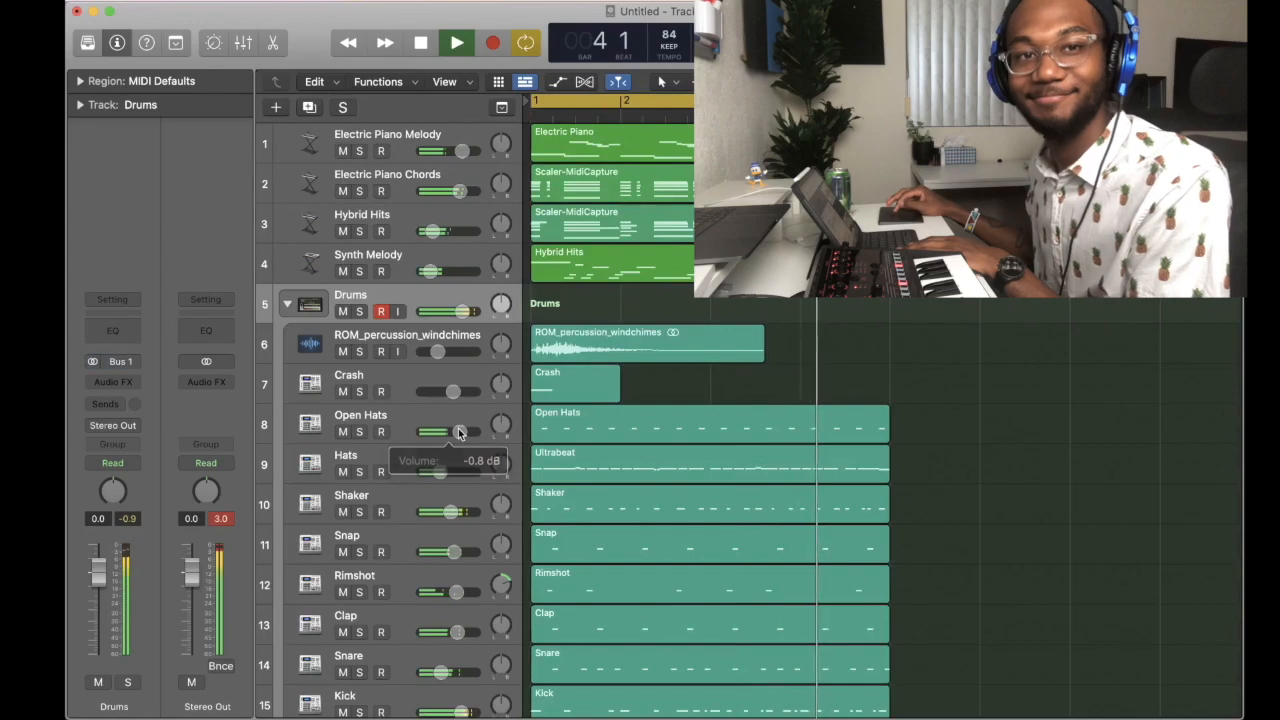
Collapse the Drums stack and repeat the eight-bar Chorus regions twice, filling Verse 1 from bar 13 to bar 29.
{"action": "left_click", "coordinate": [287, 304]}
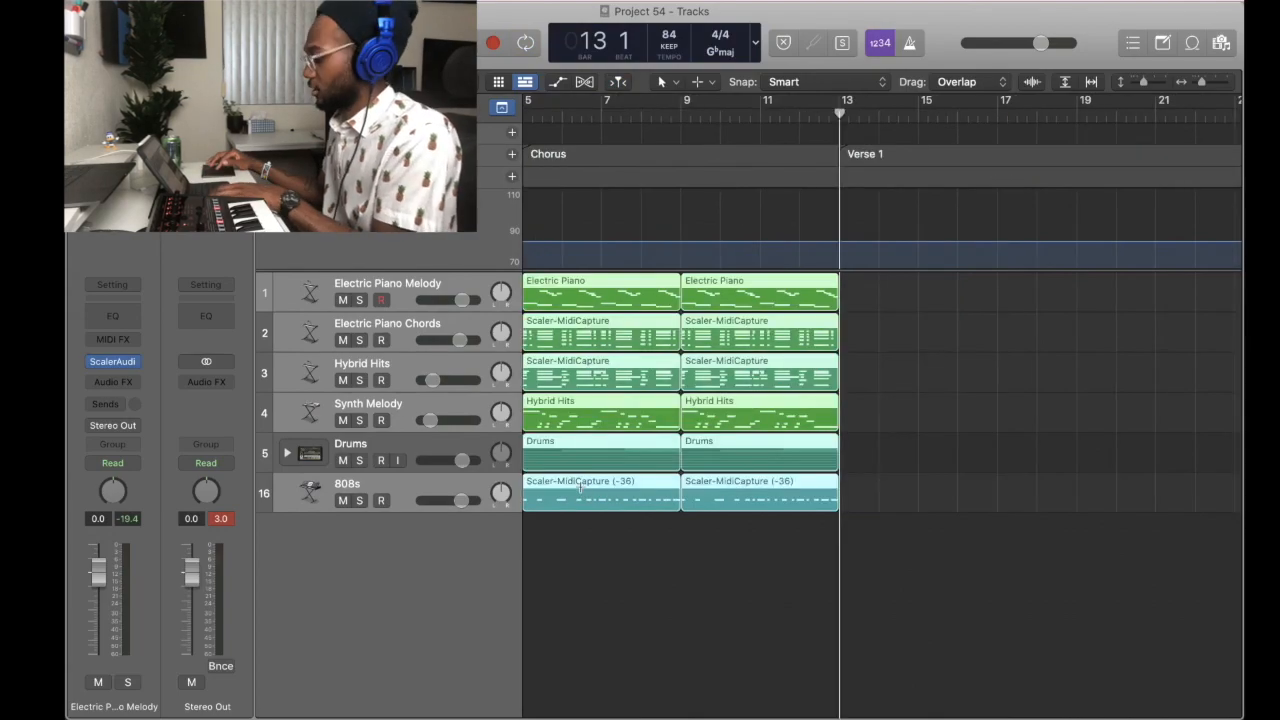
{"action": "key", "text": "super+r"}
{"action": "key", "text": "super+r"}
{"action": "scroll", "coordinate": [805, 487], "scroll_direction": "right", "scroll_amount": 5}
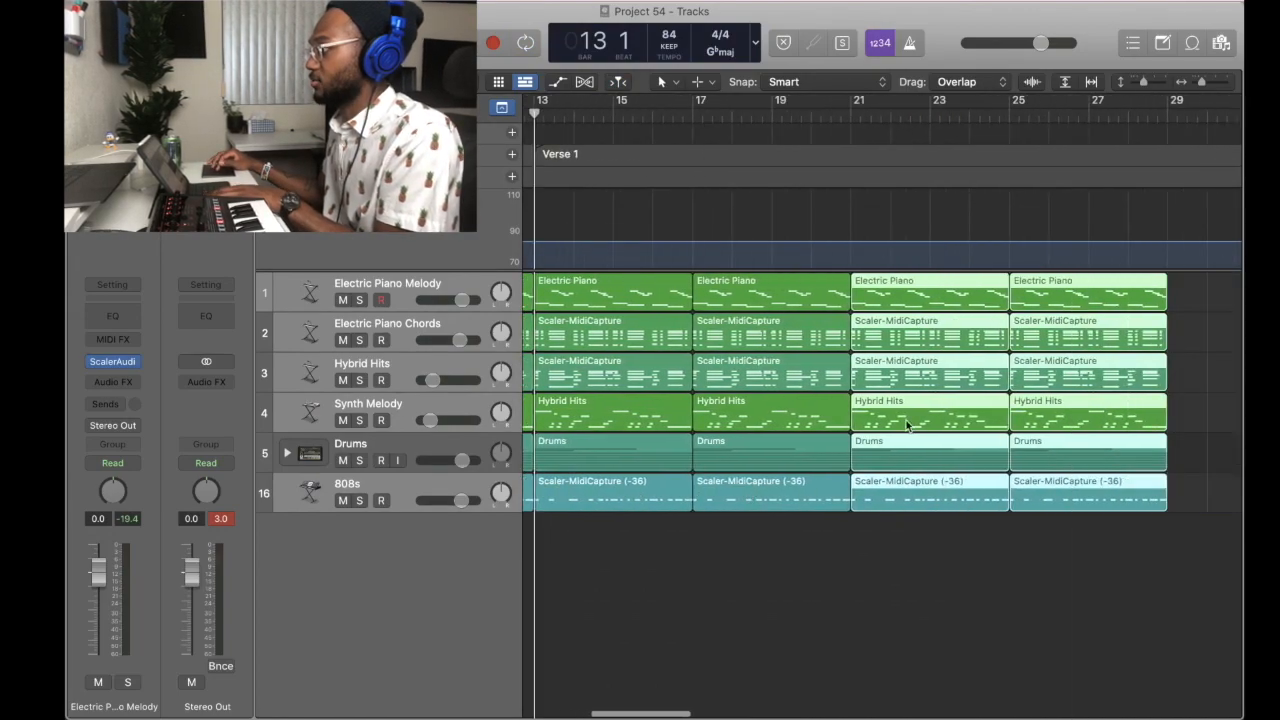
Name the marker at bar 29 Chorus 2 and delete the Synth Melody, Drums and 808s regions from the Intro.
{"action": "type", "text": "Chor"}
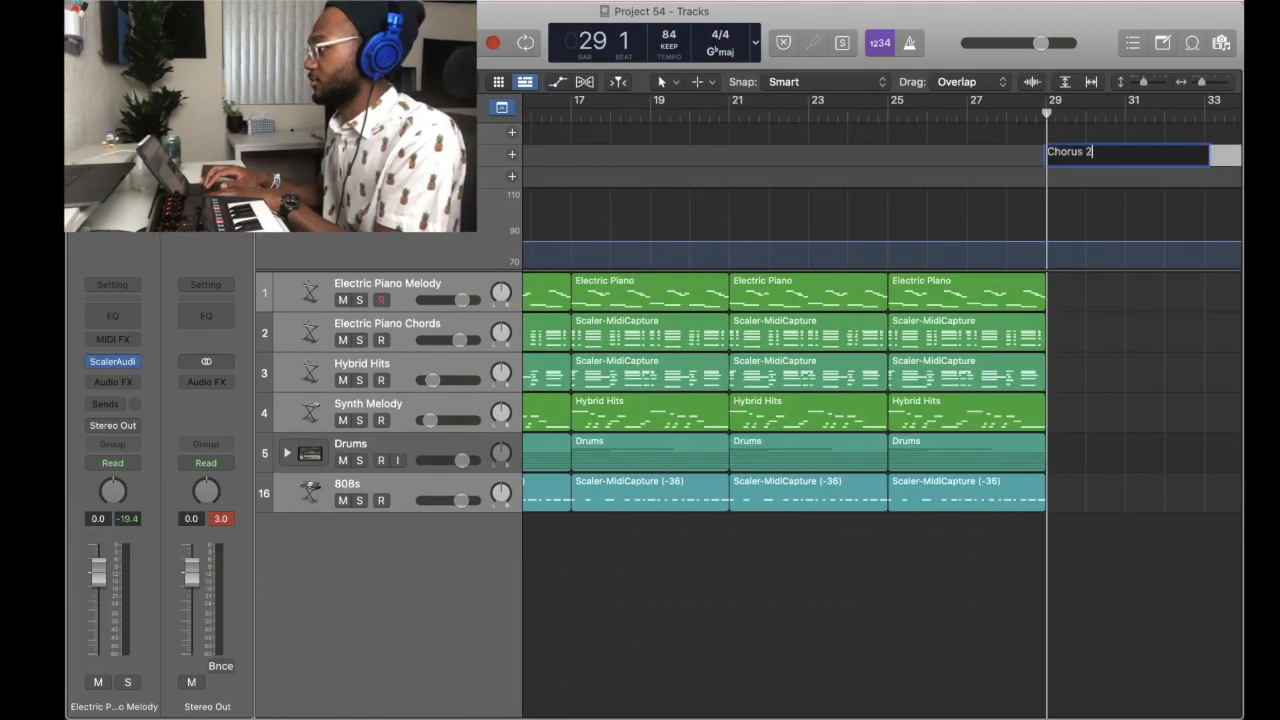
{"action": "type", "text": "us 2"}
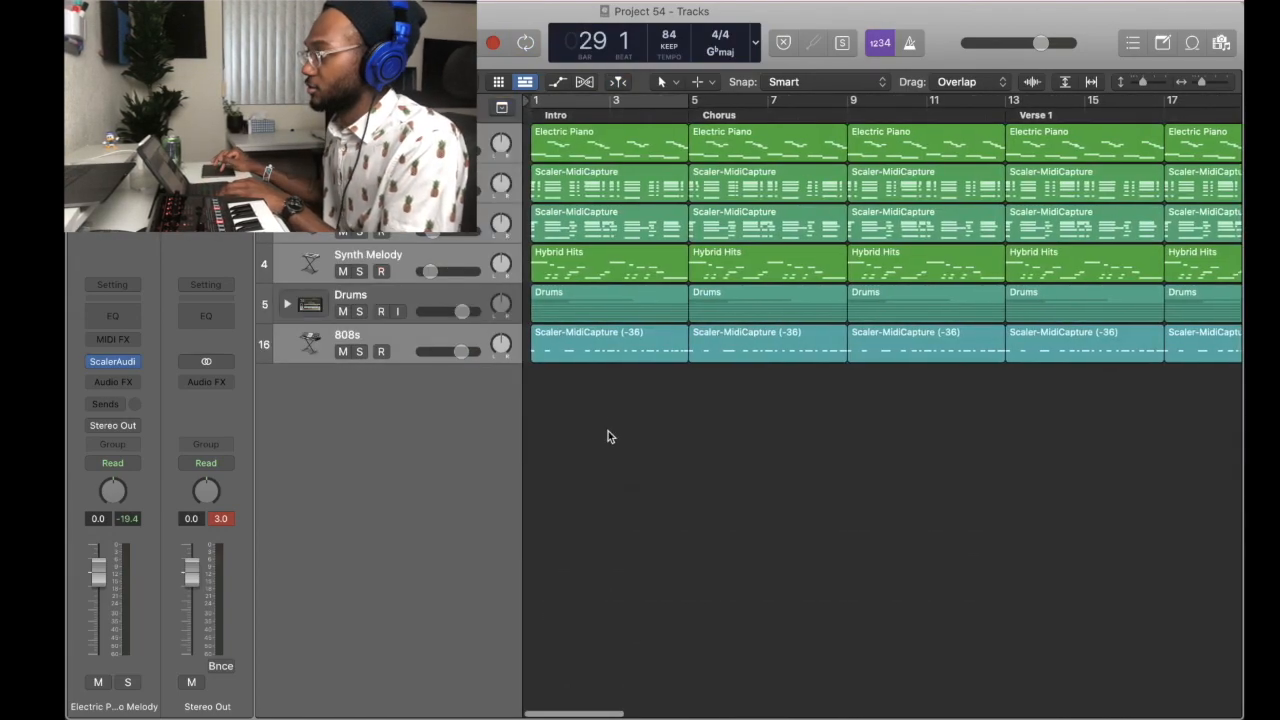
{"action": "left_click_drag", "start_coordinate": [607, 434], "coordinate": [587, 277]}
{"action": "key", "text": "BackSpace"}
{"action": "key", "text": "ctrl+period"}
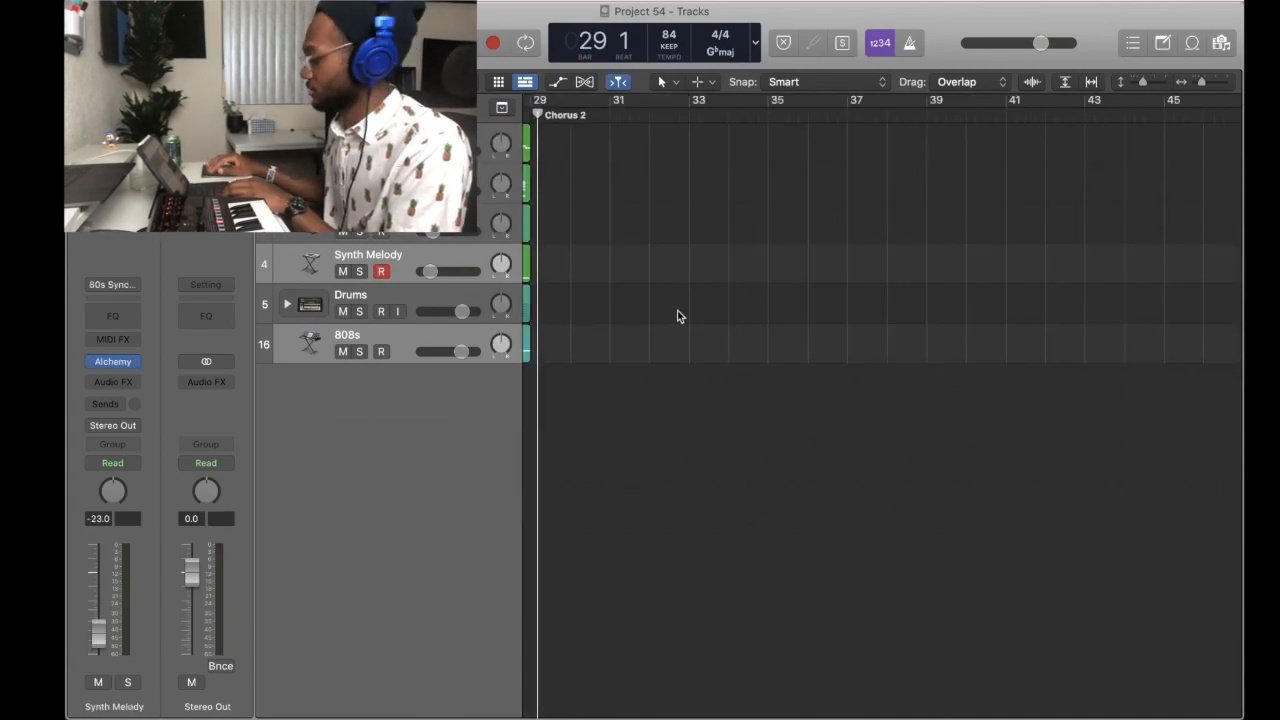
{"action": "key", "text": "Return"}
{"action": "key", "text": "space"}
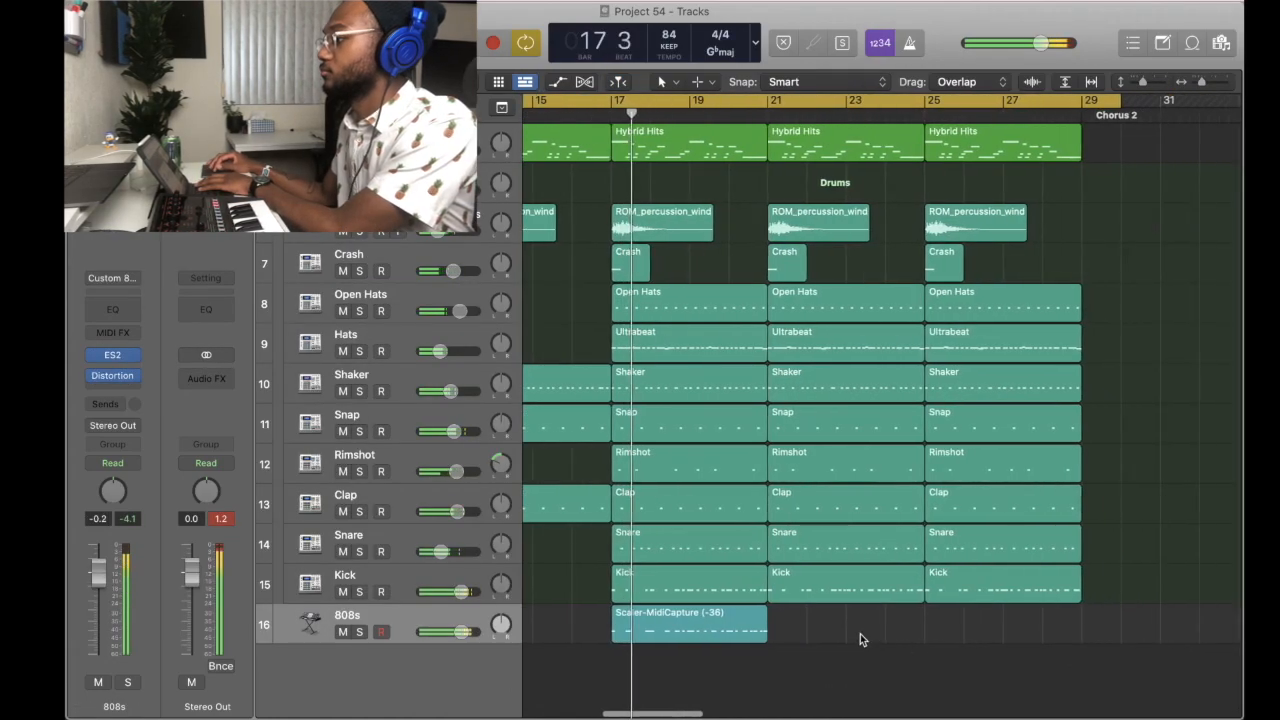
Thin out Verse 1 by deleting selected drum regions, including Open Hats at bar 17, plus the Electric Piano Melody region at bar 13.
{"action": "scroll", "coordinate": [860, 638], "scroll_direction": "left", "scroll_amount": 2}
{"action": "left_click", "coordinate": [730, 310]}
{"action": "key", "text": "BackSpace"}
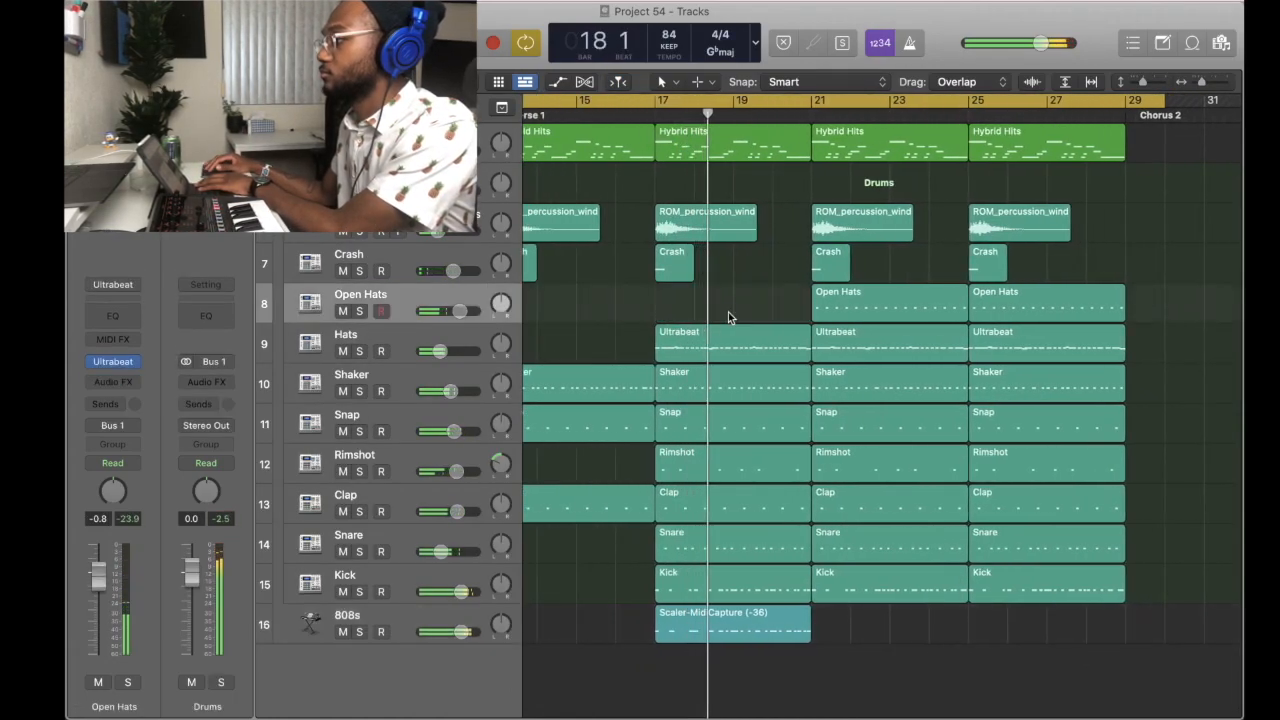
{"action": "scroll", "coordinate": [728, 318], "scroll_direction": "left", "scroll_amount": 2}
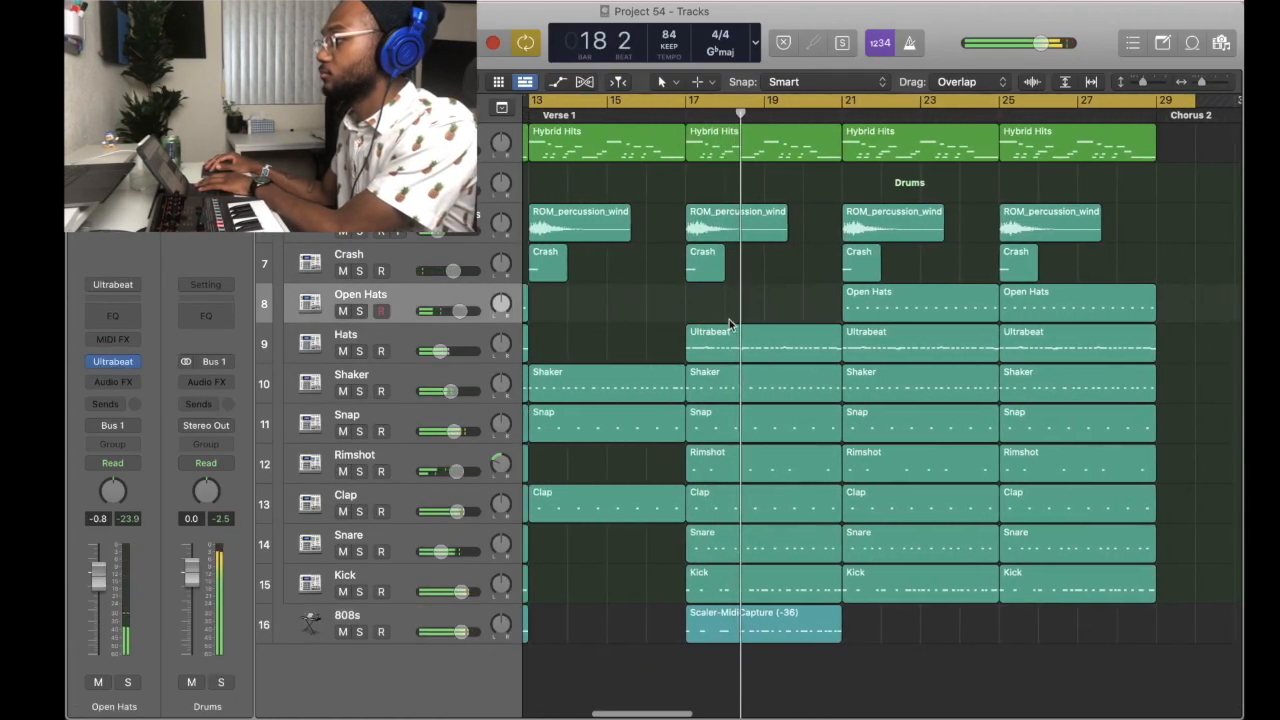
{"action": "left_click", "coordinate": [946, 348]}
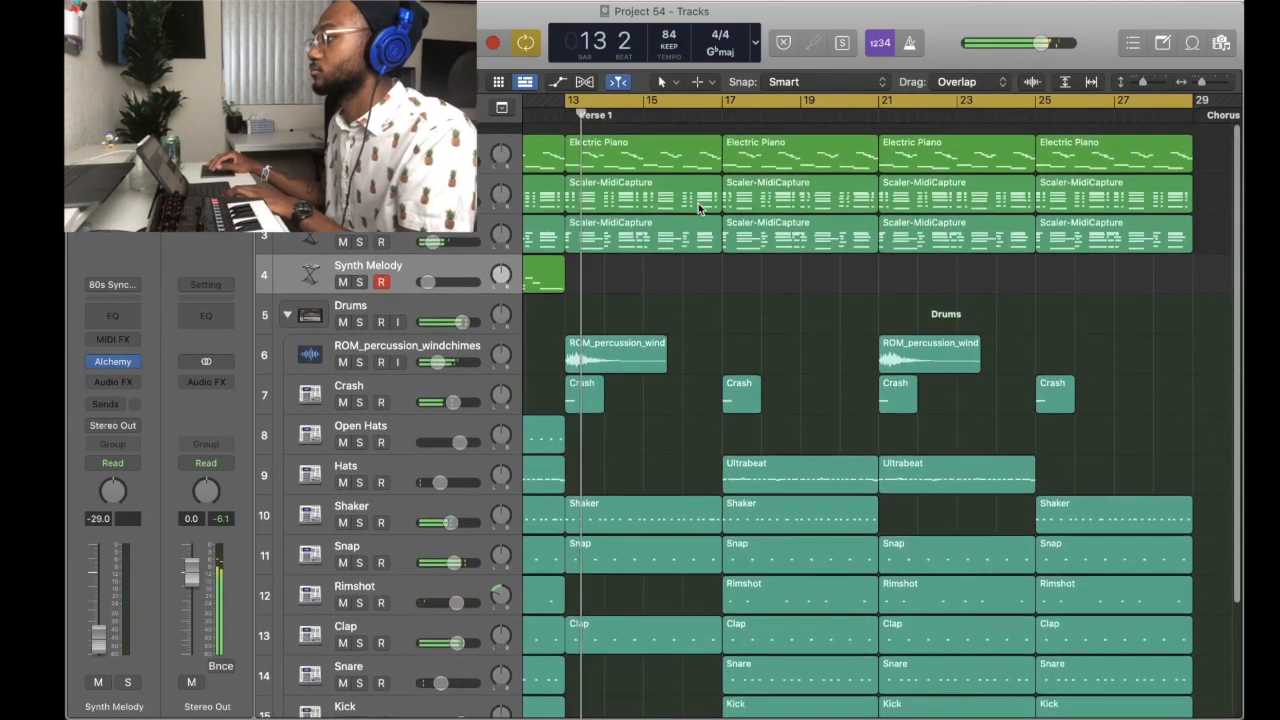
{"action": "scroll", "coordinate": [698, 207], "scroll_direction": "left", "scroll_amount": 2}
{"action": "scroll", "coordinate": [698, 207], "scroll_direction": "down", "scroll_amount": 1}
{"action": "left_click", "coordinate": [683, 151]}
{"action": "key", "text": "BackSpace"}
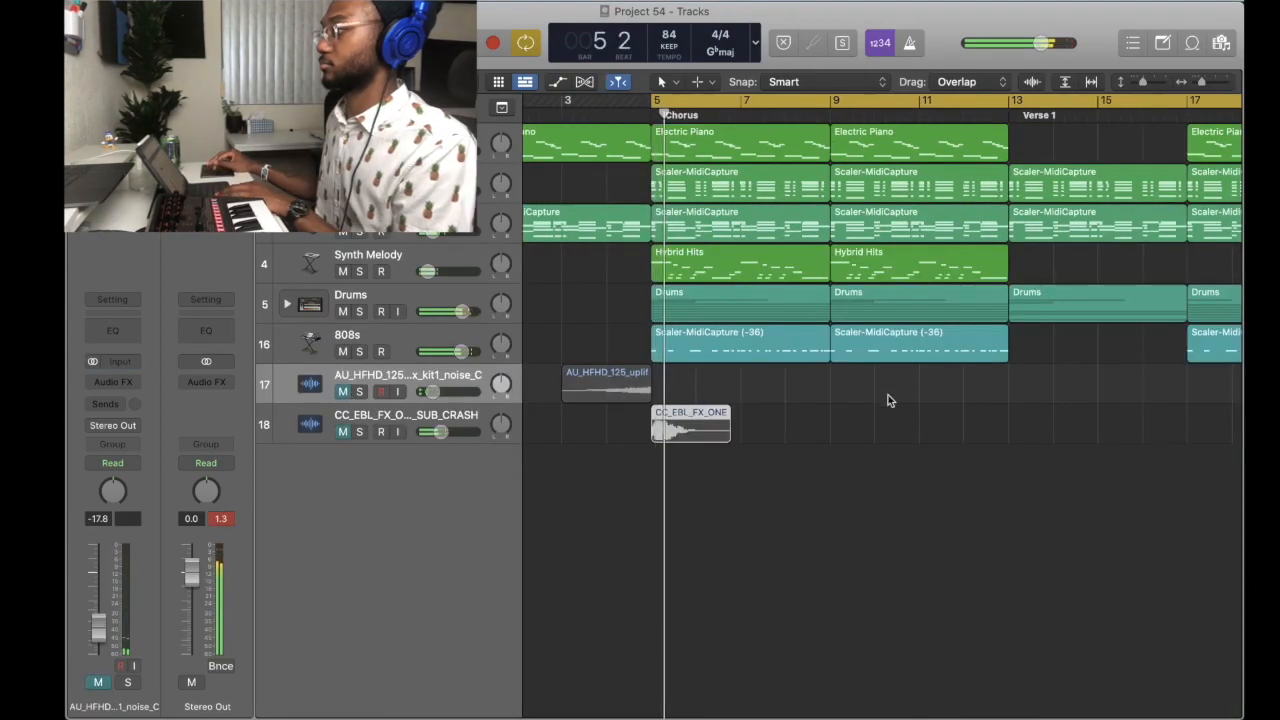
Lower the track levels in an enlarged Mixer, setting Electric Piano Melody to -3.1 dB, Electric Piano Chords to -6.0 dB and 808s to -5.3 dB.
{"action": "left_click_drag", "start_coordinate": [887, 398], "coordinate": [766, 137]}
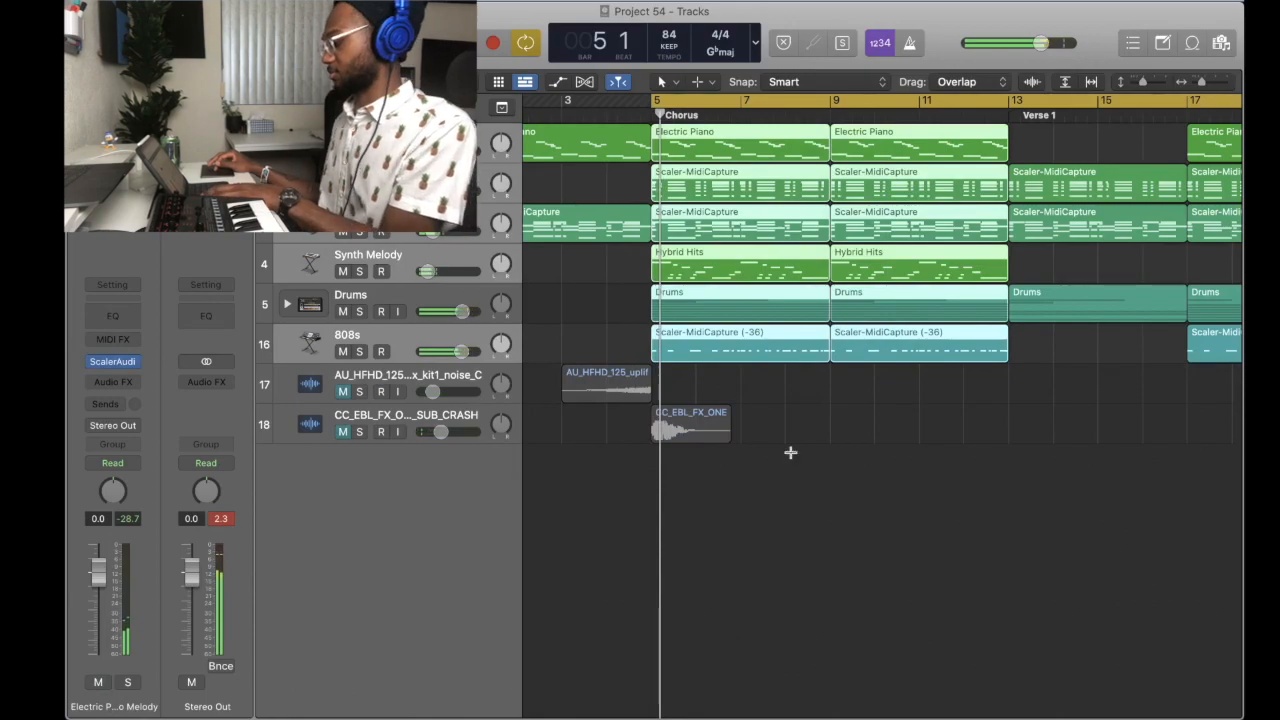
{"action": "key", "text": "x"}
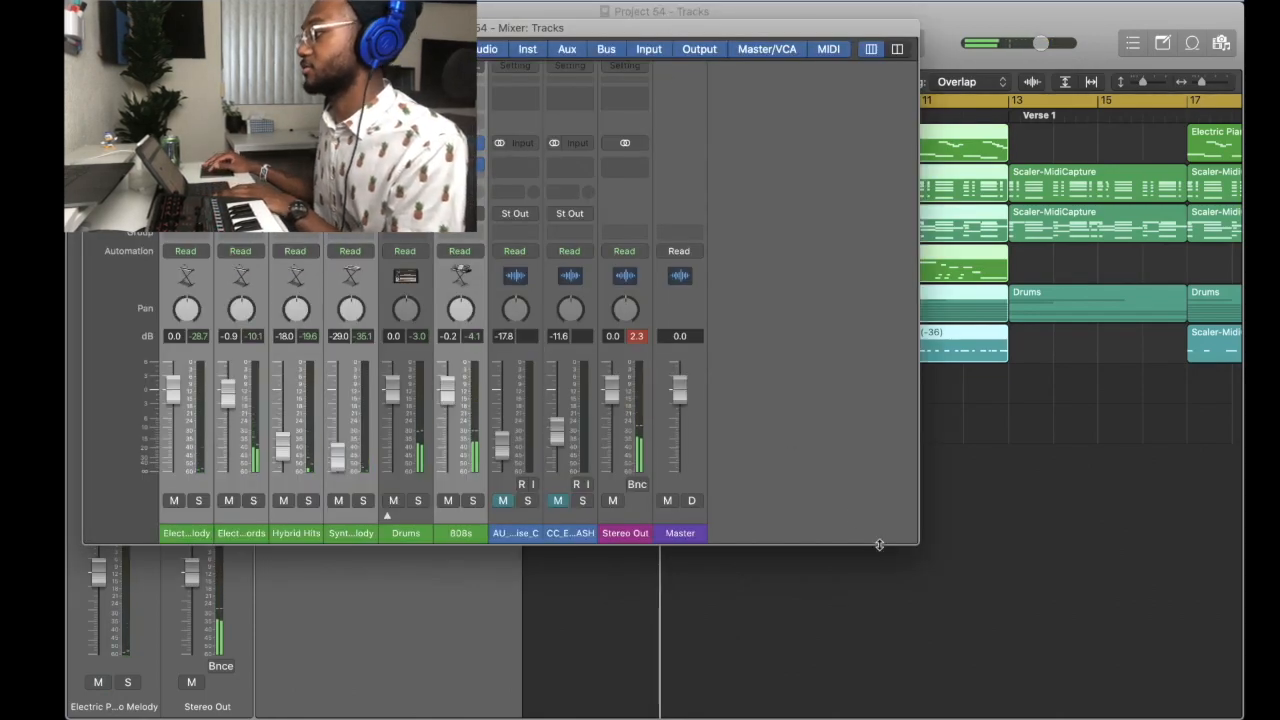
{"action": "left_click_drag", "start_coordinate": [906, 540], "coordinate": [1198, 638]}
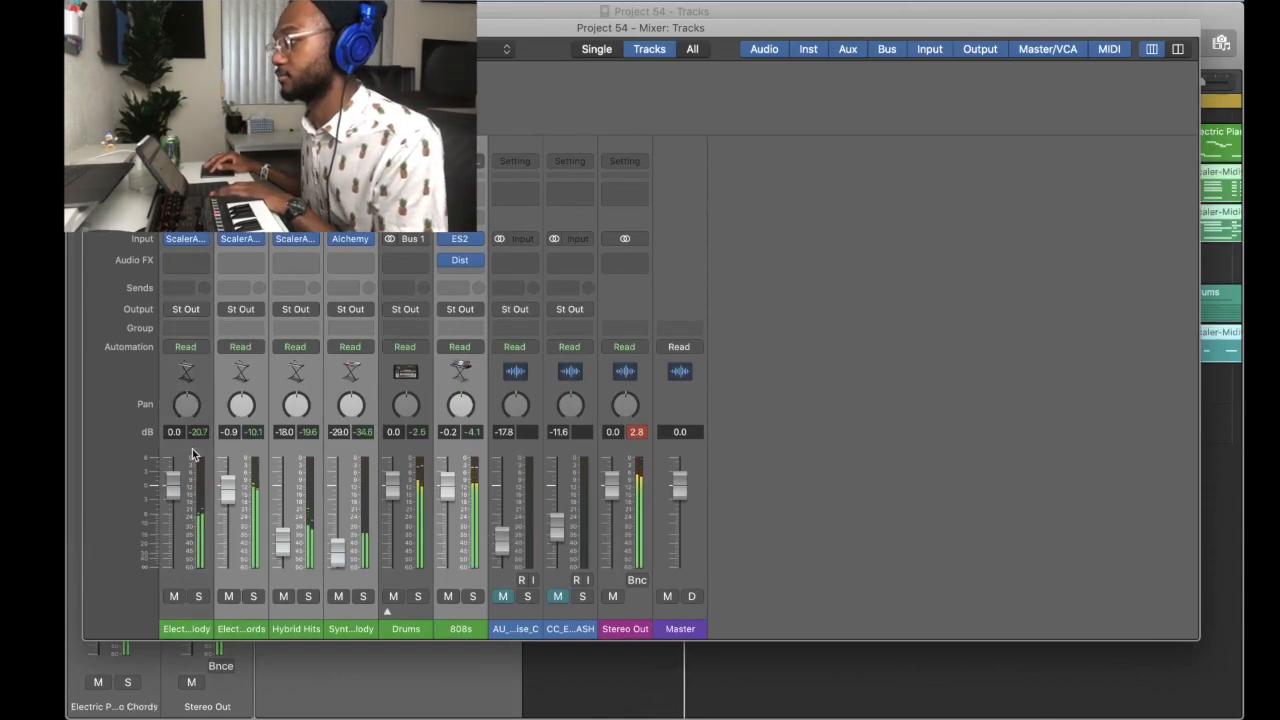
{"action": "key", "text": "x"}
{"action": "key", "text": "x"}
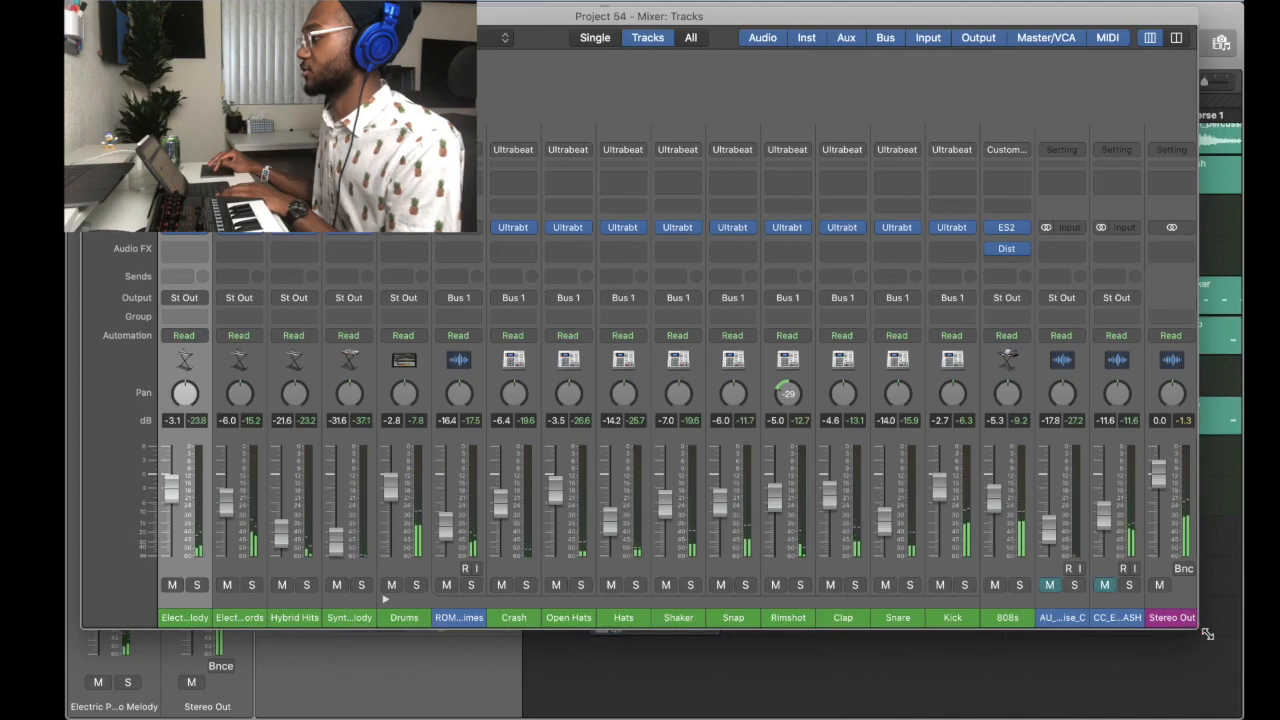
{"action": "left_click_drag", "start_coordinate": [1199, 629], "coordinate": [1213, 640]}
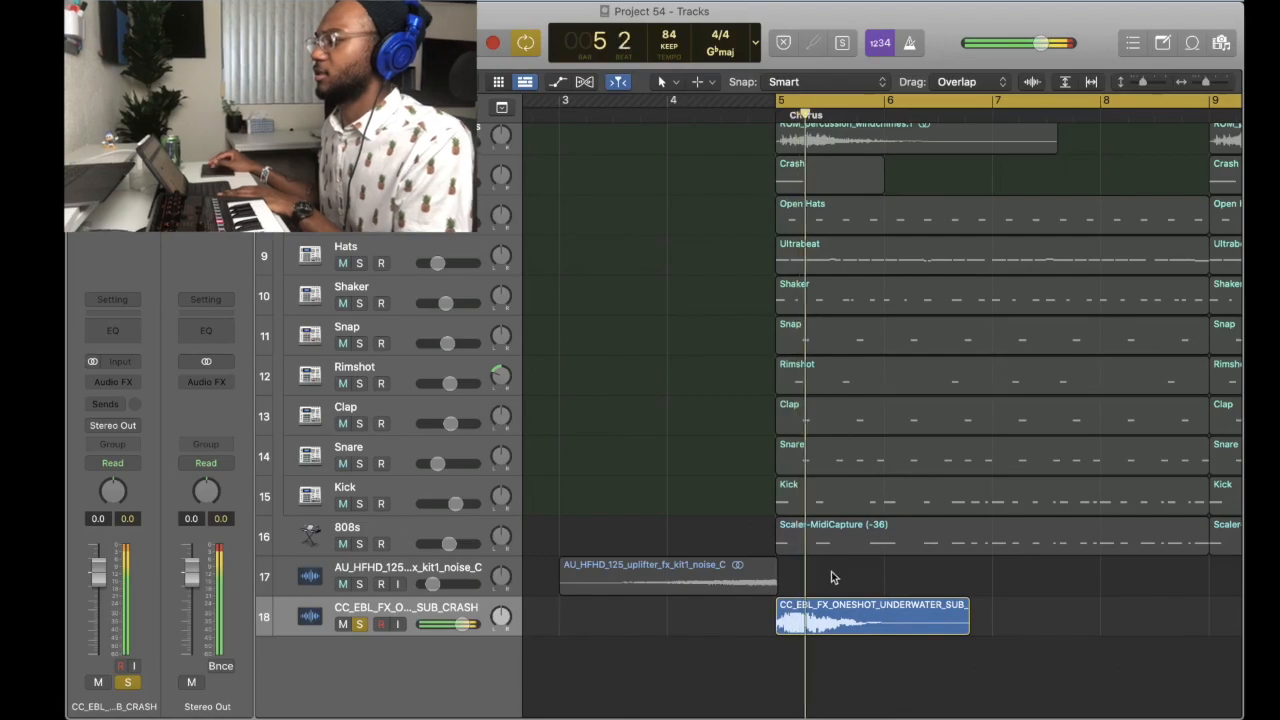
Compare the Underwater Sub Crash track soloed and in the full mix, and try lowering its volume fader.
{"action": "key", "text": "ctrl+s"}
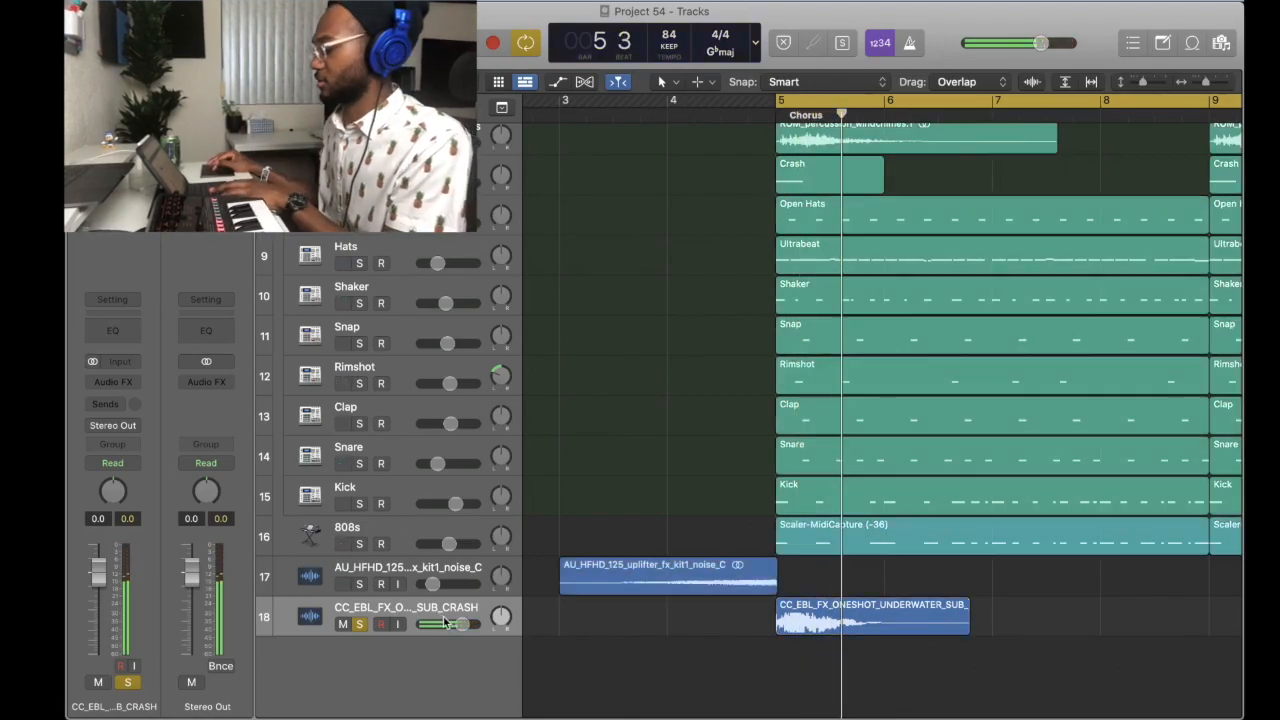
{"action": "key", "text": "space"}
{"action": "scroll", "coordinate": [659, 624], "scroll_direction": "right", "scroll_amount": 2}
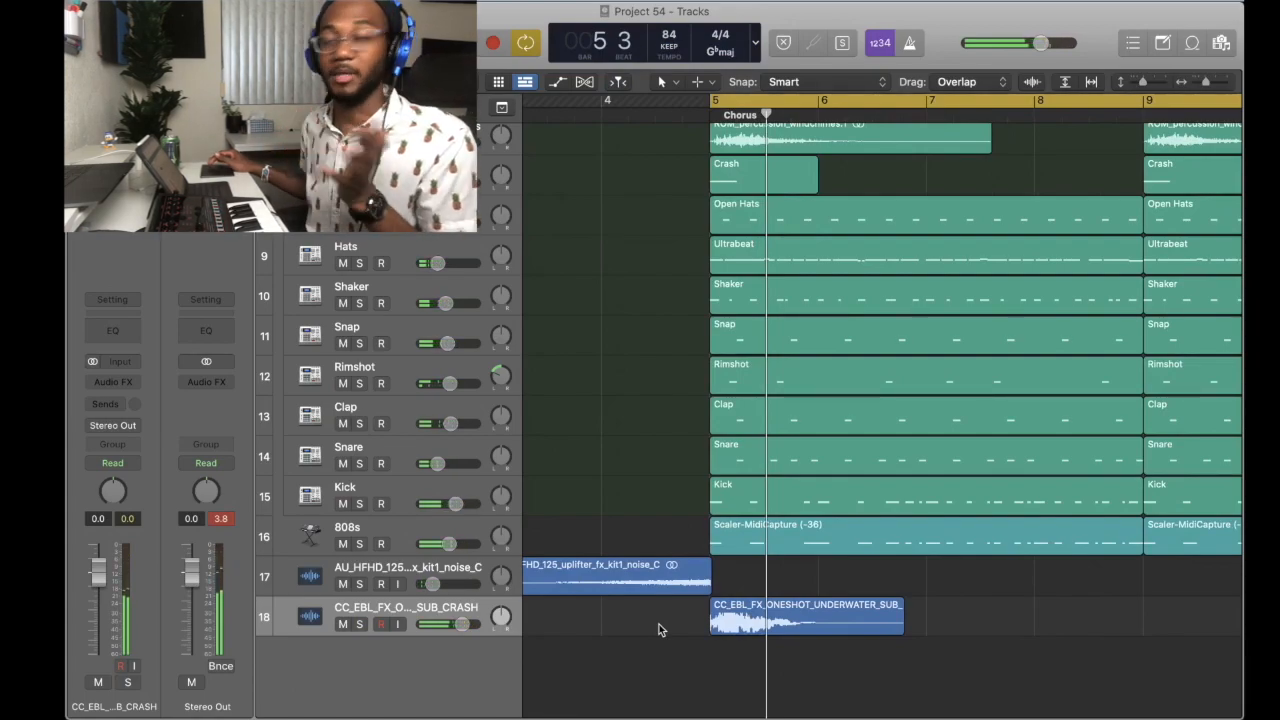
{"action": "left_click_drag", "start_coordinate": [462, 624], "coordinate": [441, 628]}
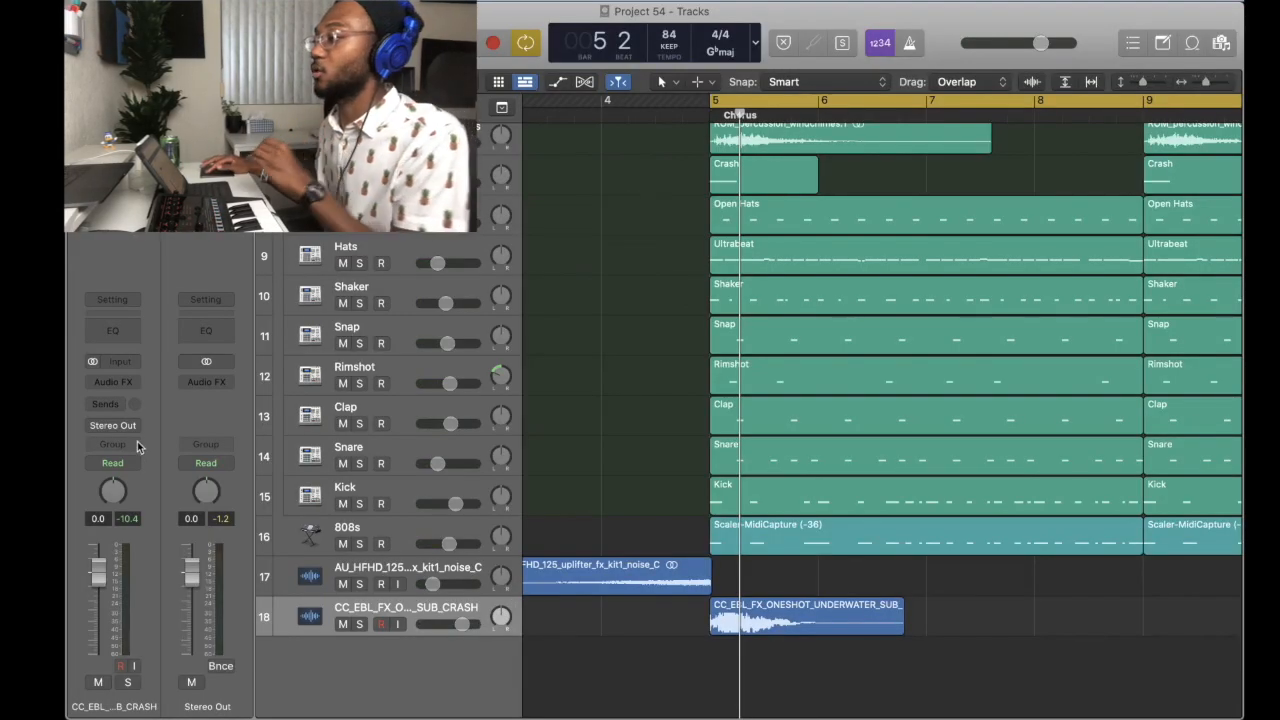
Insert a stereo Gain plug-in on the Underwater Sub Crash track and reduce its gain to -5.1 dB during playback.
{"action": "left_click", "coordinate": [130, 386]}
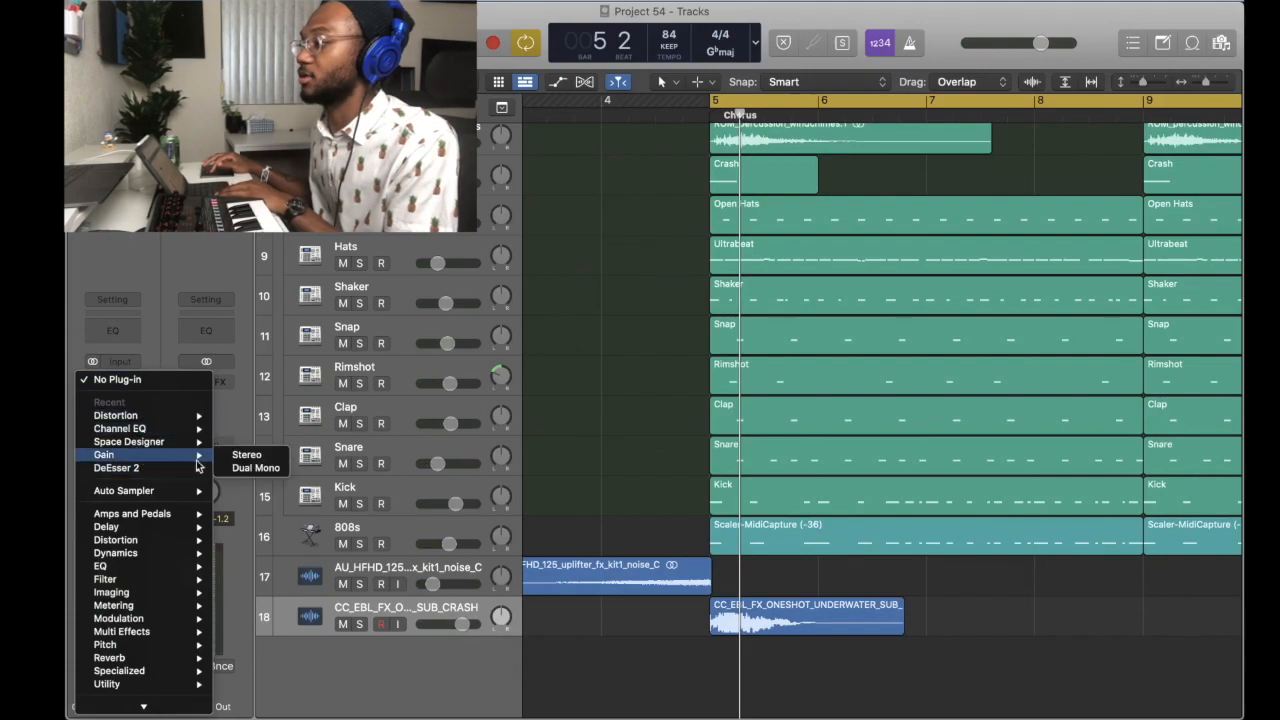
{"action": "left_click", "coordinate": [250, 456]}
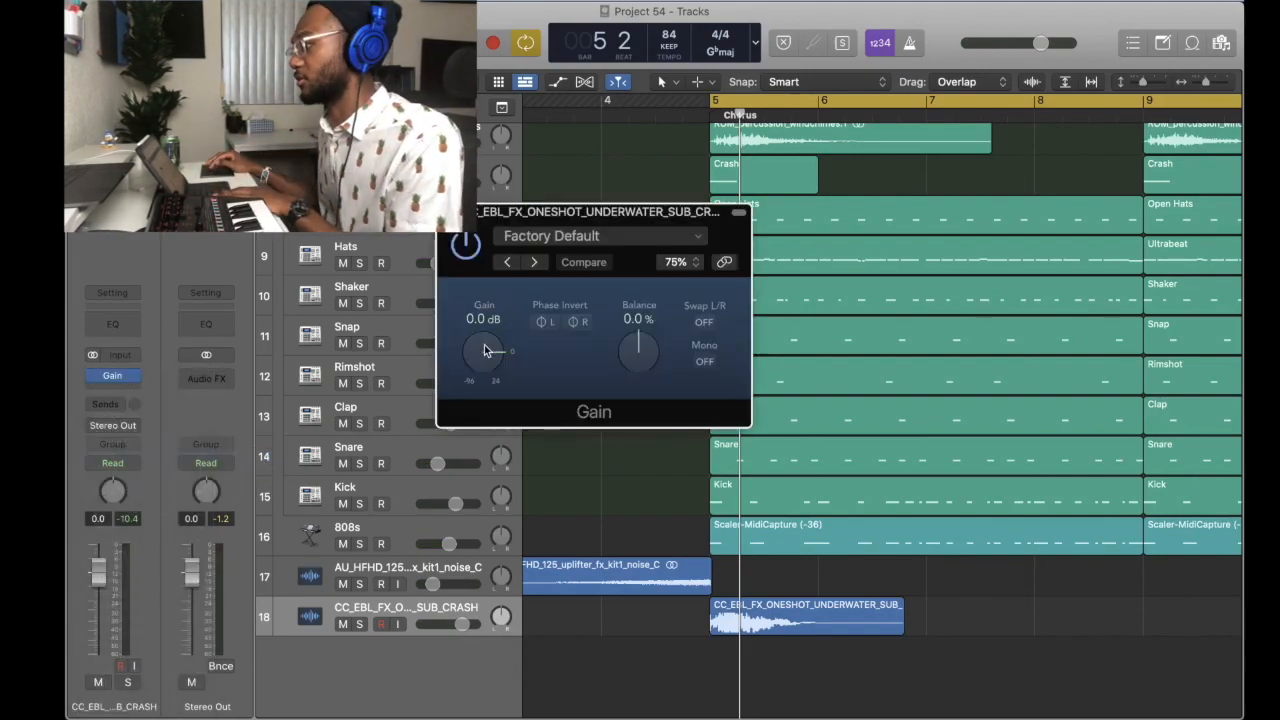
{"action": "key", "text": "space"}
{"action": "left_click_drag", "start_coordinate": [484, 350], "coordinate": [486, 354]}
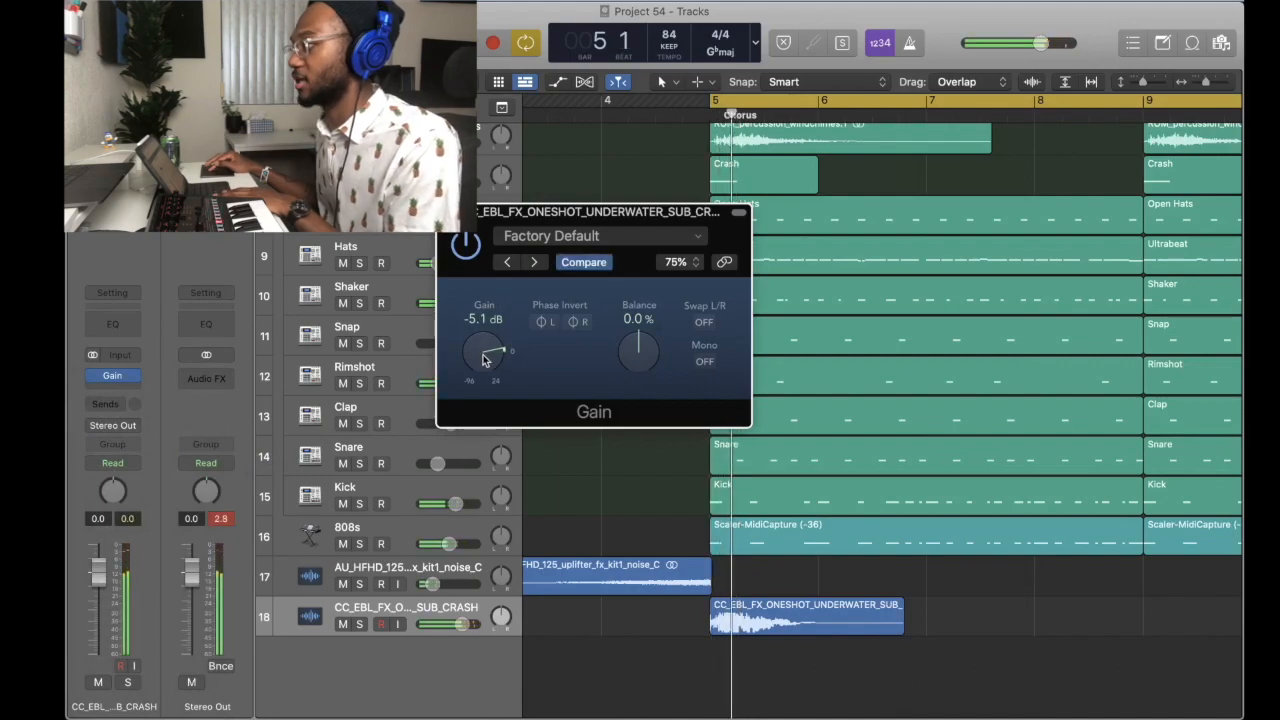
Solo the crash track, fine-tune its Gain reduction to slightly less than 5 dB over repeated playback, and unsolo it.
{"action": "key", "text": "s"}
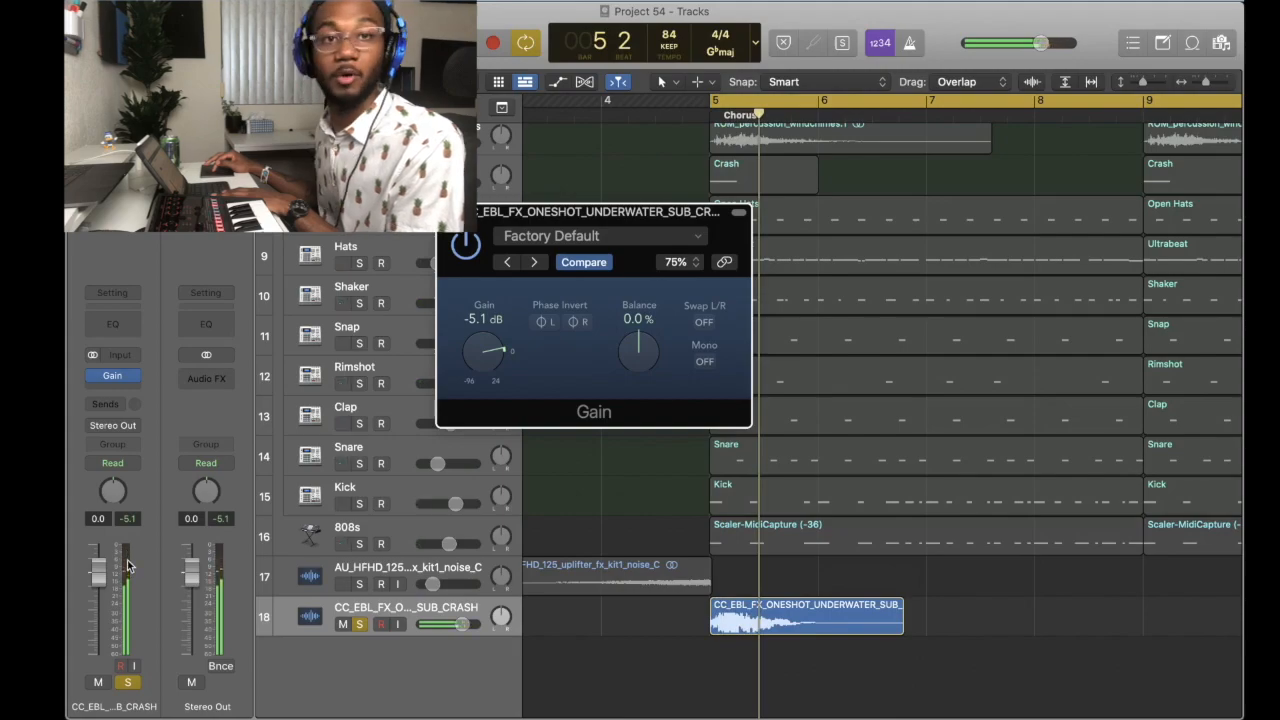
{"action": "key", "text": "space"}
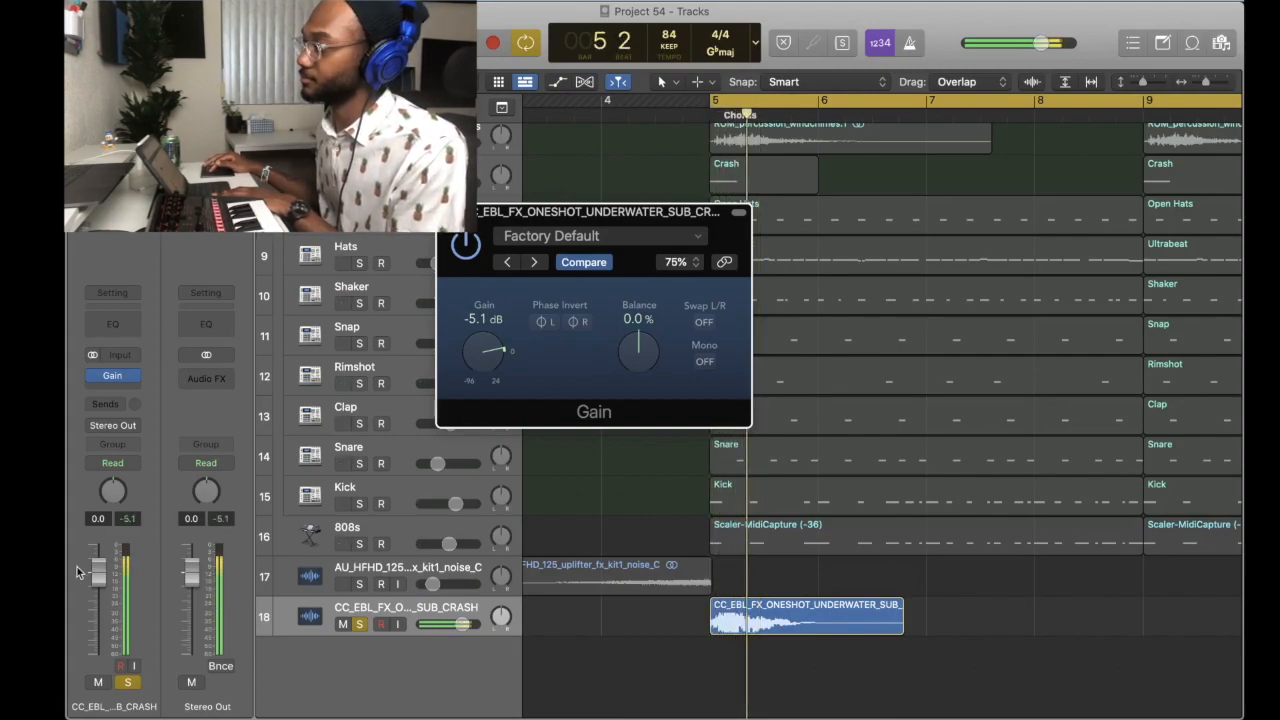
{"action": "key", "text": "space"}
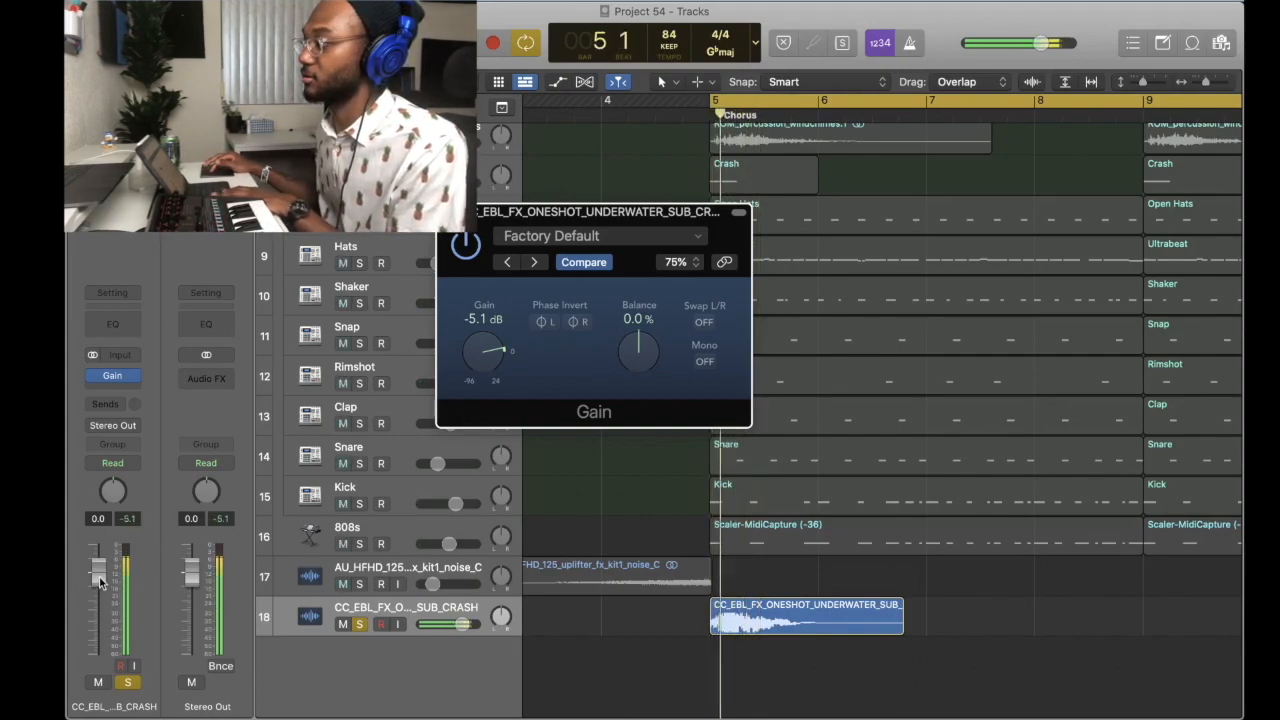
{"action": "key", "text": "space"}
{"action": "key", "text": "space"}
{"action": "left_click_drag", "start_coordinate": [486, 349], "coordinate": [487, 354]}
{"action": "key", "text": "space"}
{"action": "key", "text": "space"}
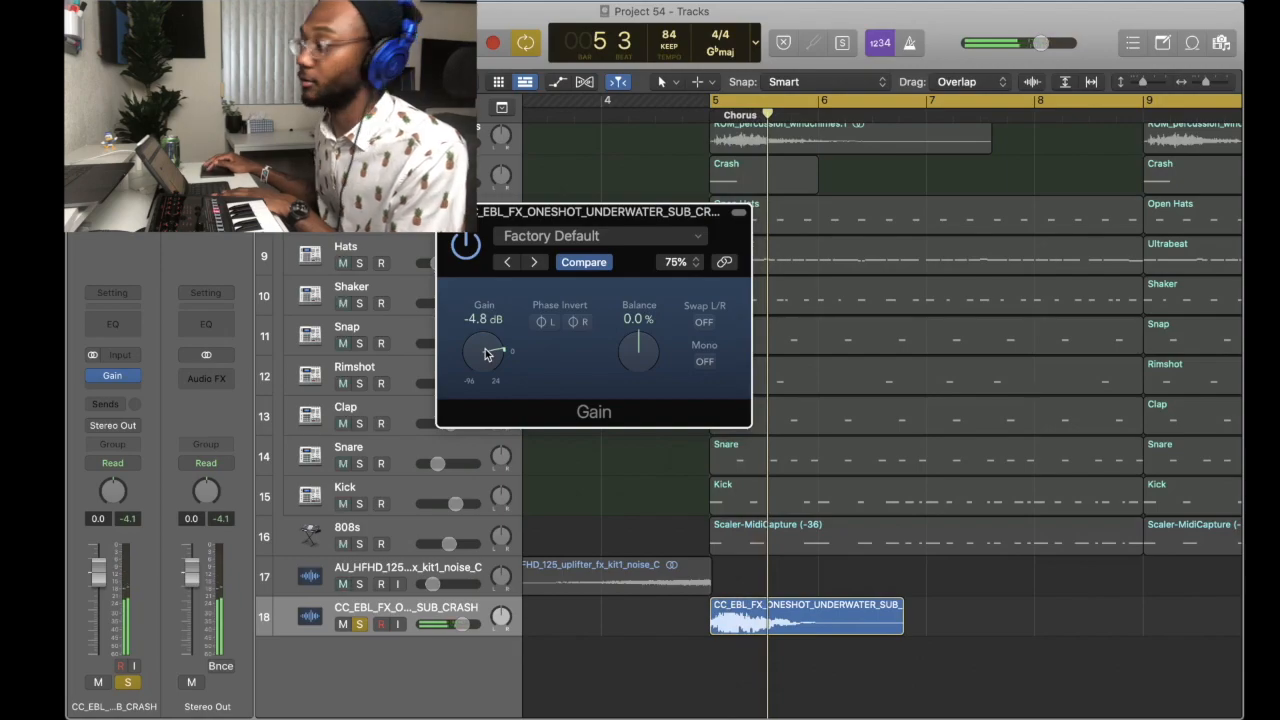
{"action": "key", "text": "space"}
{"action": "key", "text": "space"}
{"action": "left_click_drag", "start_coordinate": [486, 354], "coordinate": [486, 356]}
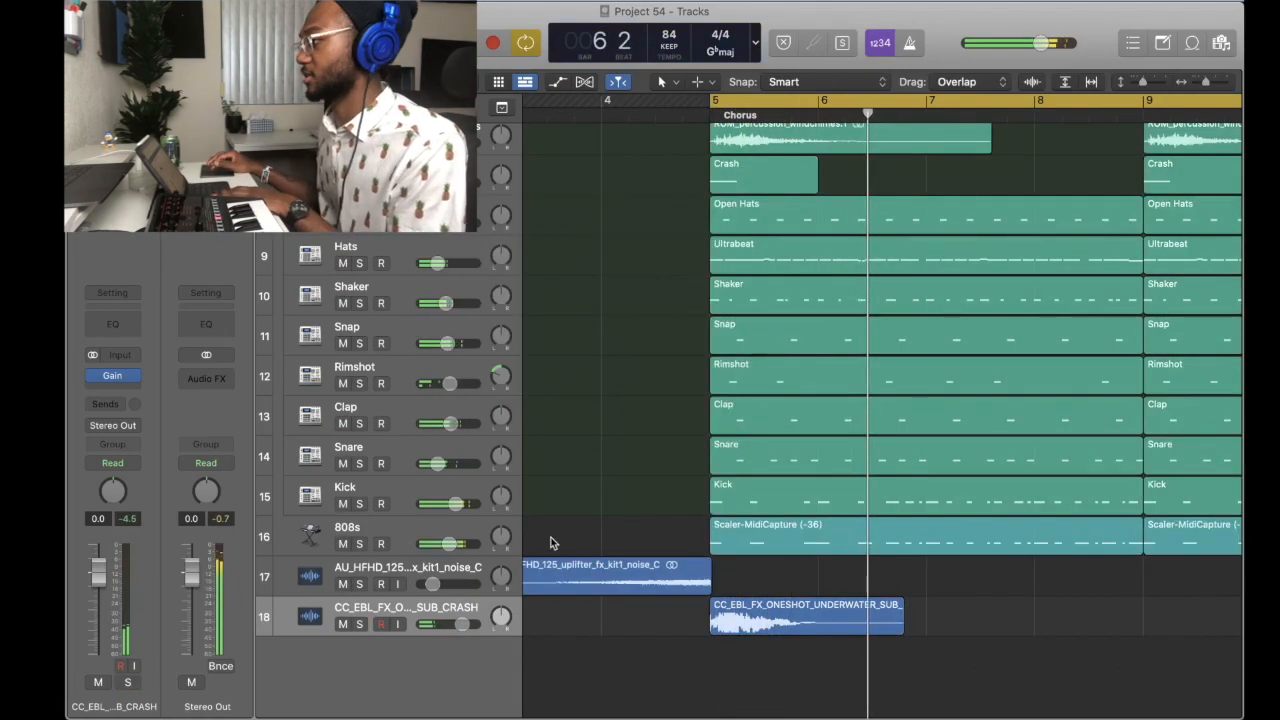
Turn off cycle mode and position playback at bar 3 of the Intro to check the uplifter and impact.
{"action": "key", "text": "c"}
{"action": "key", "text": "Return"}
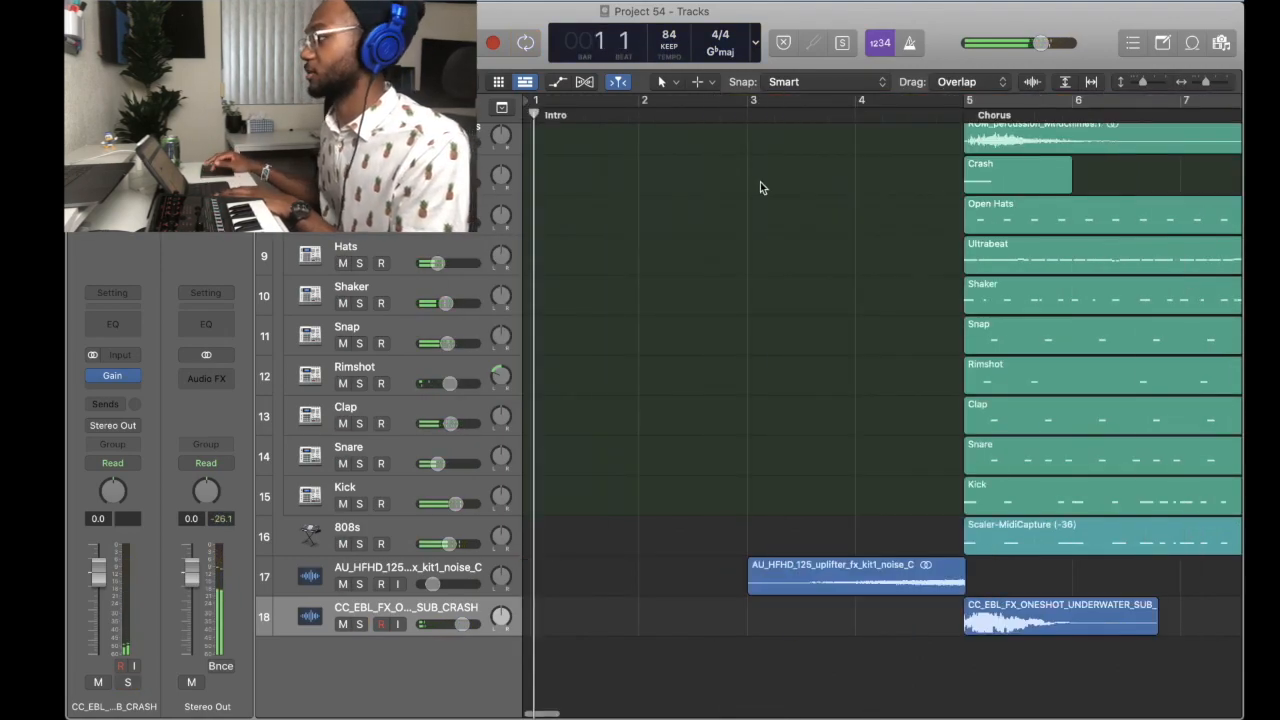
{"action": "left_click", "coordinate": [750, 114]}
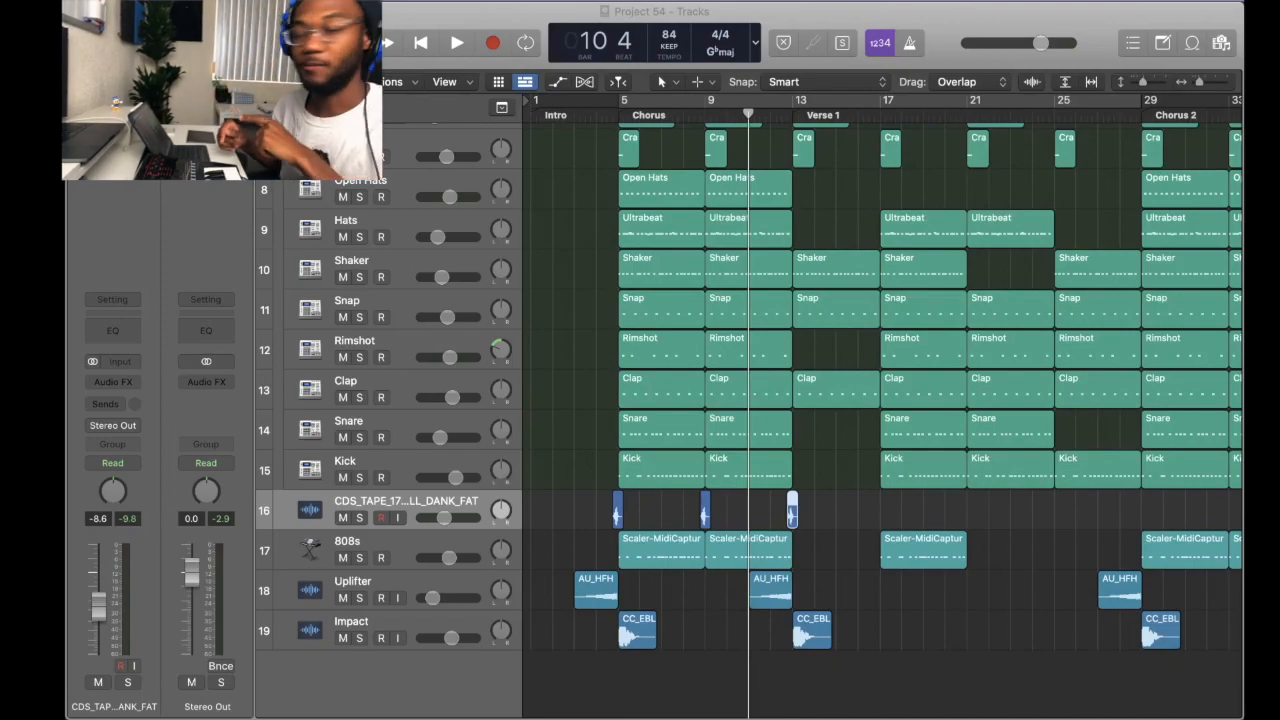
Play the drum fill and transition from bar 4 into the Chorus.
{"action": "left_click", "coordinate": [597, 118]}
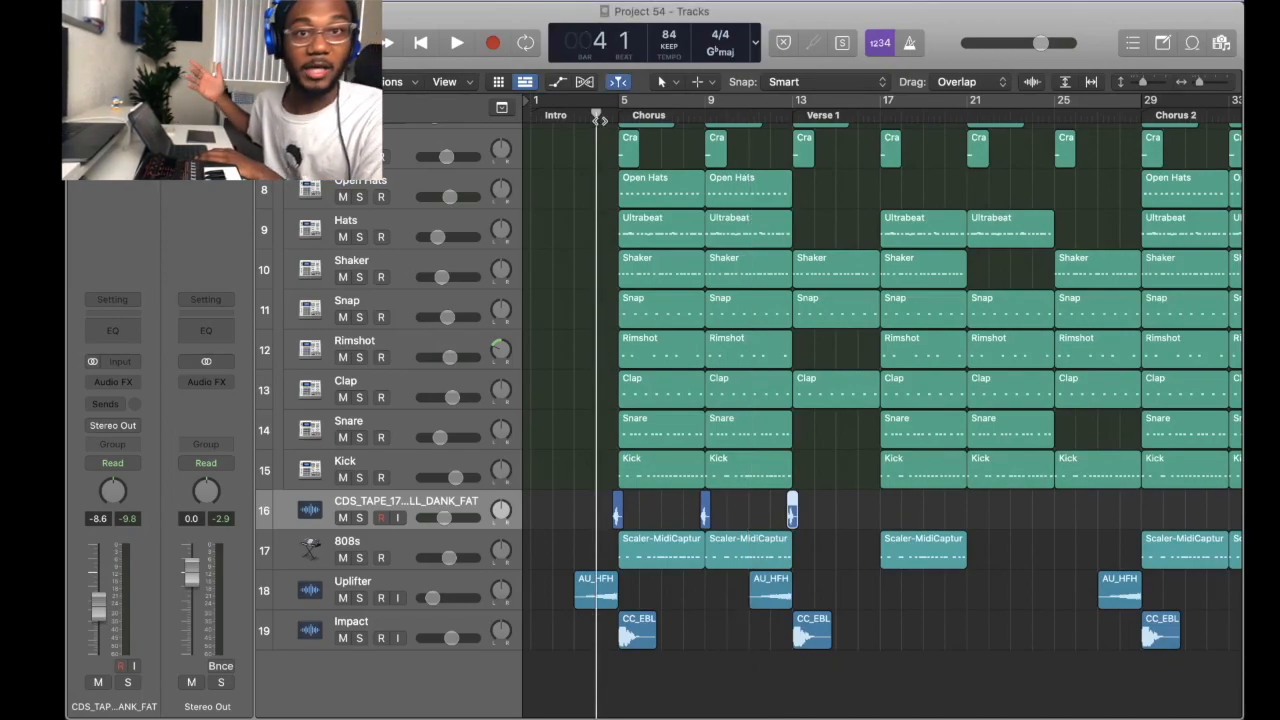
{"action": "key", "text": "space"}
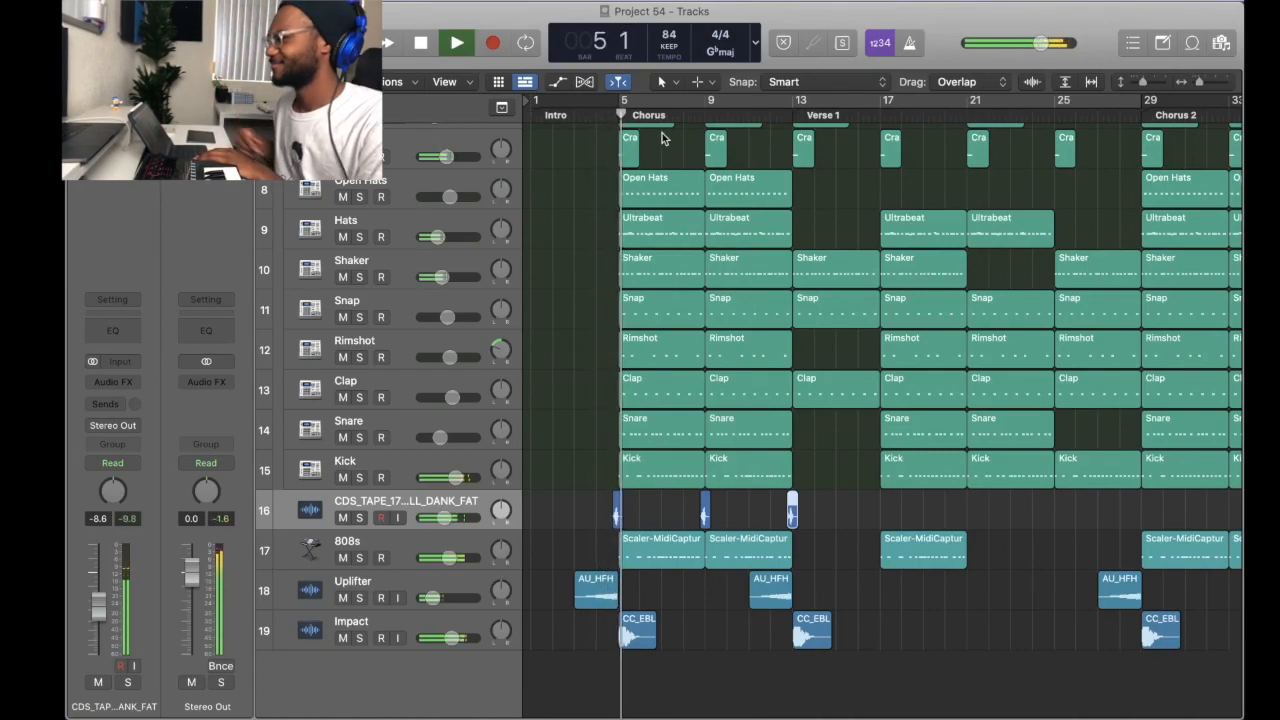
{"action": "key", "text": "space"}
Recolor the drum fill regions on track 16 in the same teal green as the other drum regions.
{"action": "left_click_drag", "start_coordinate": [836, 504], "coordinate": [554, 483]}
{"action": "key", "text": "alt+c"}
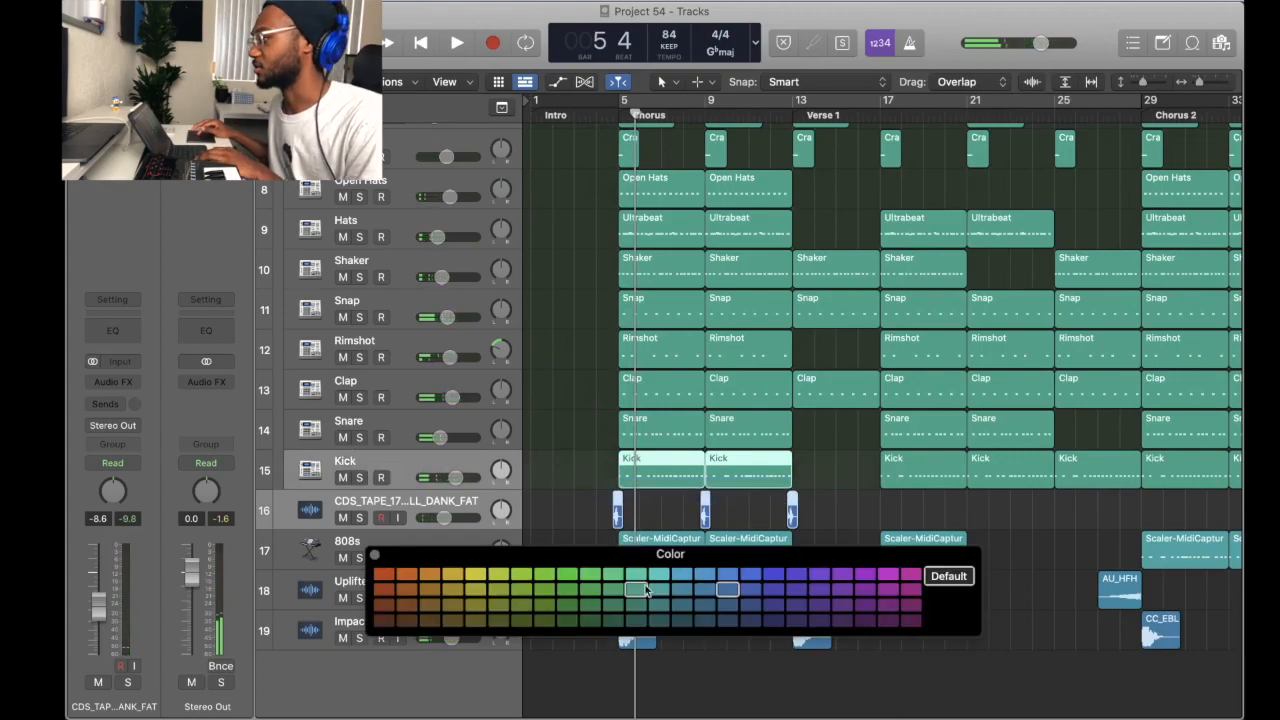
{"action": "left_click", "coordinate": [375, 556]}
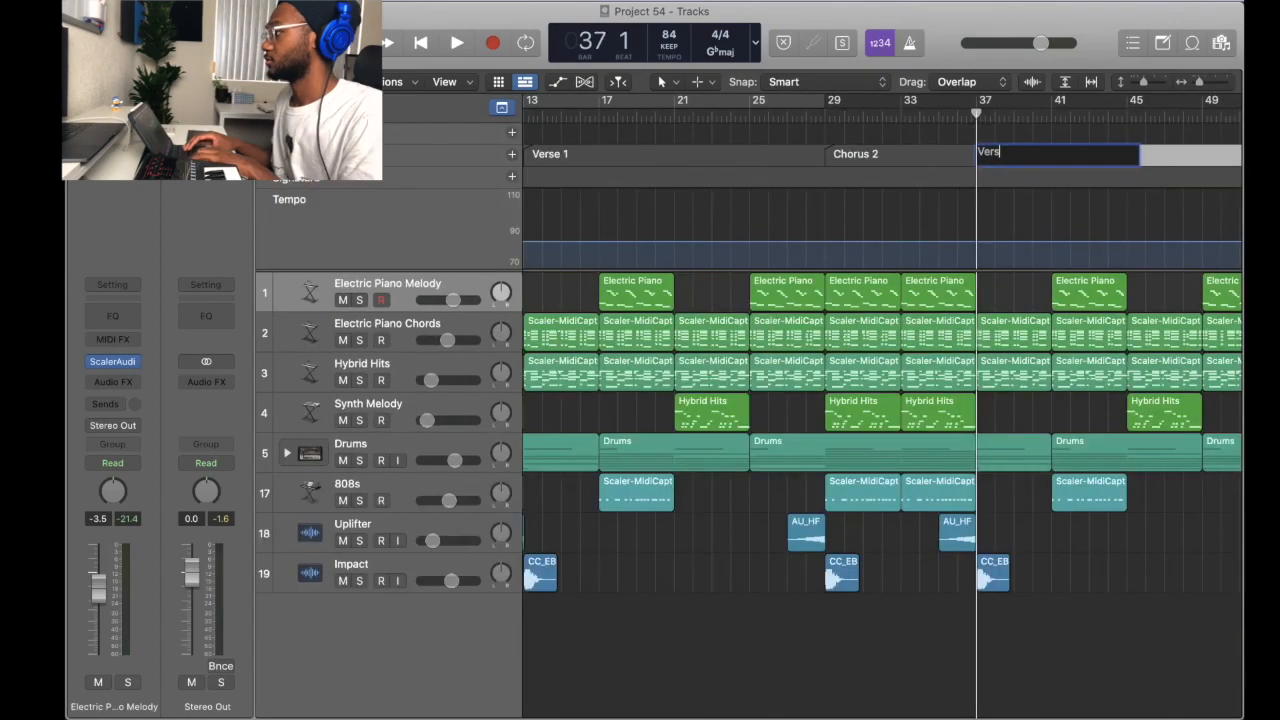
Name the markers Verse 2 at bar 37 and Chorus 3 at bar 53, and audition the start of Chorus 3.
{"action": "key", "text": "Return"}
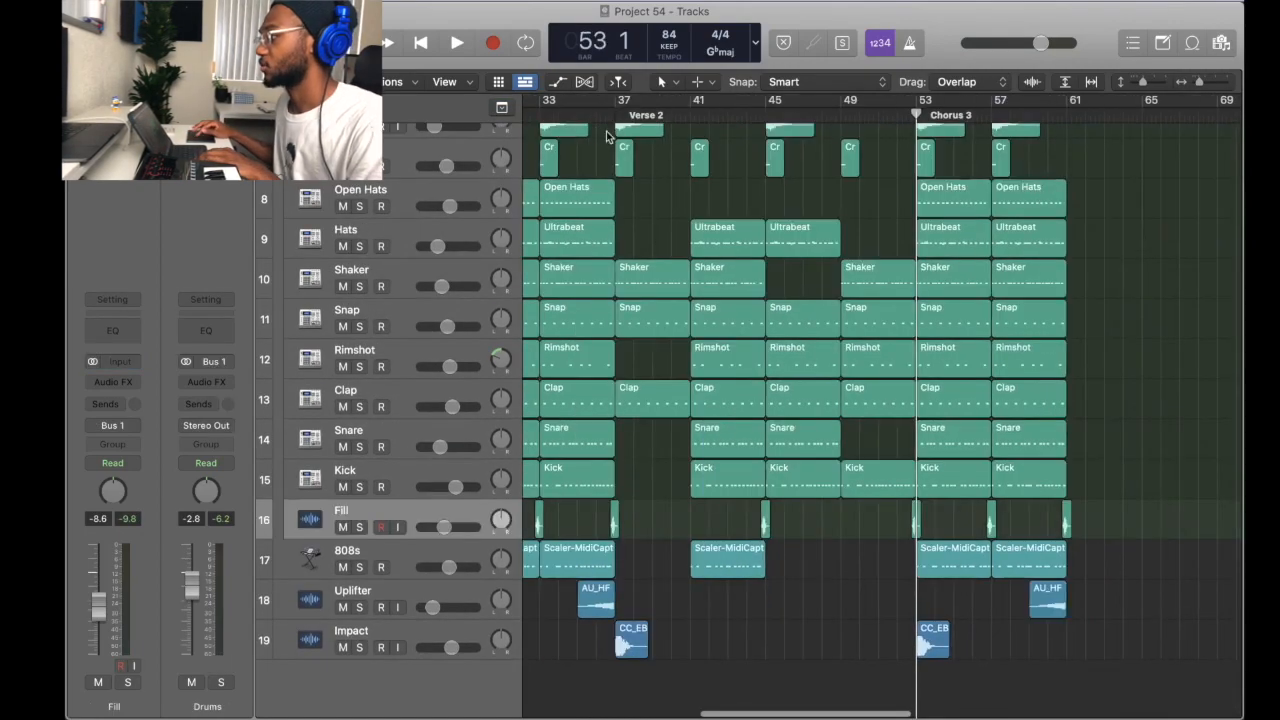
{"action": "key", "text": "space"}
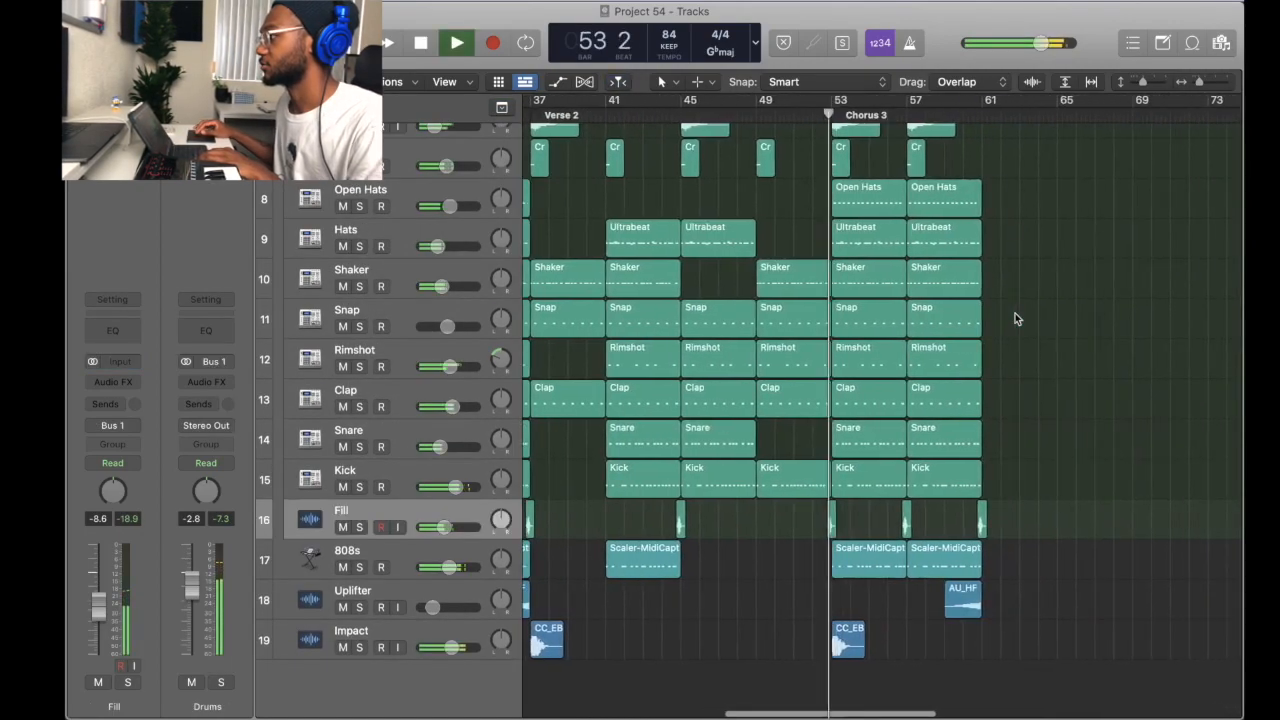
{"action": "scroll", "coordinate": [1016, 313], "scroll_direction": "up", "scroll_amount": 5}
{"action": "scroll", "coordinate": [1016, 313], "scroll_direction": "up", "scroll_amount": 3}
{"action": "key", "text": "space"}
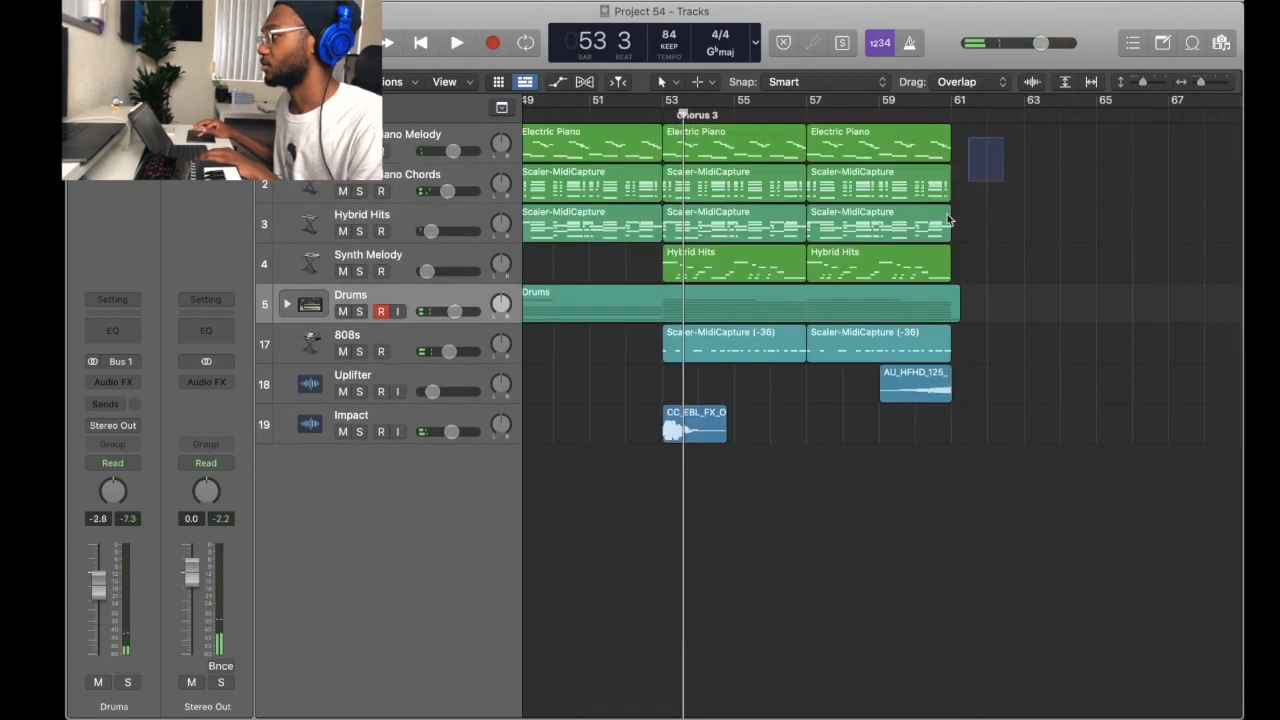
Add a Bridge marker at bar 61 and repeat the Chorus 3 regions across all tracks up to bar 85.
{"action": "left_click_drag", "start_coordinate": [1000, 125], "coordinate": [646, 429]}
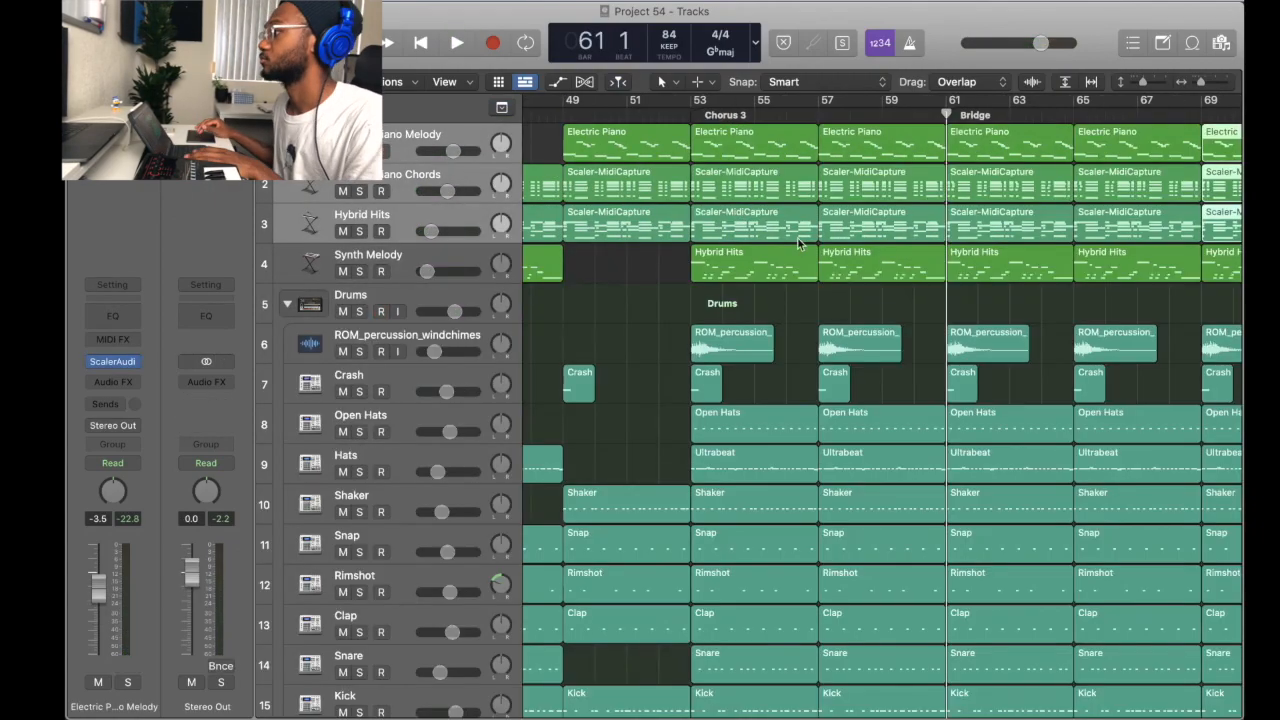
{"action": "scroll", "coordinate": [799, 243], "scroll_direction": "right", "scroll_amount": 10}
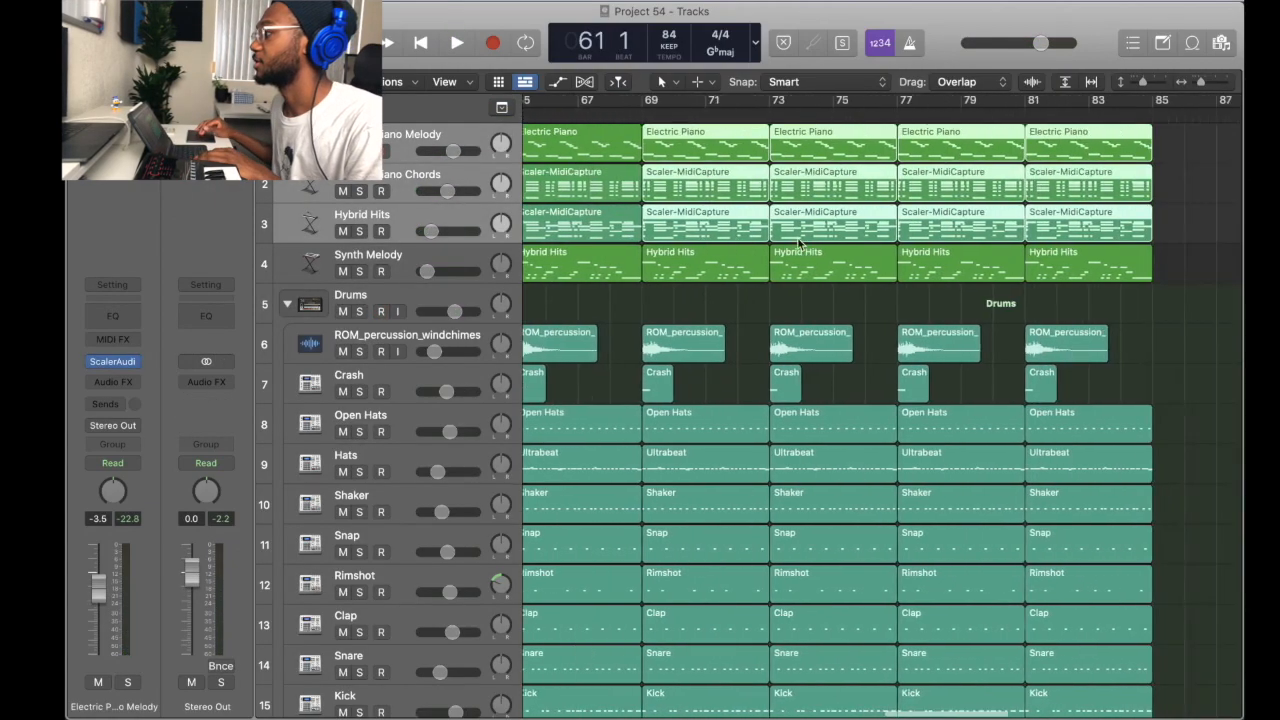
Add an Outro marker at bar 69, collapse the Drums stack, and loop playback of the Bridge from bar 61 to 69.
{"action": "scroll", "coordinate": [805, 212], "scroll_direction": "left", "scroll_amount": 4}
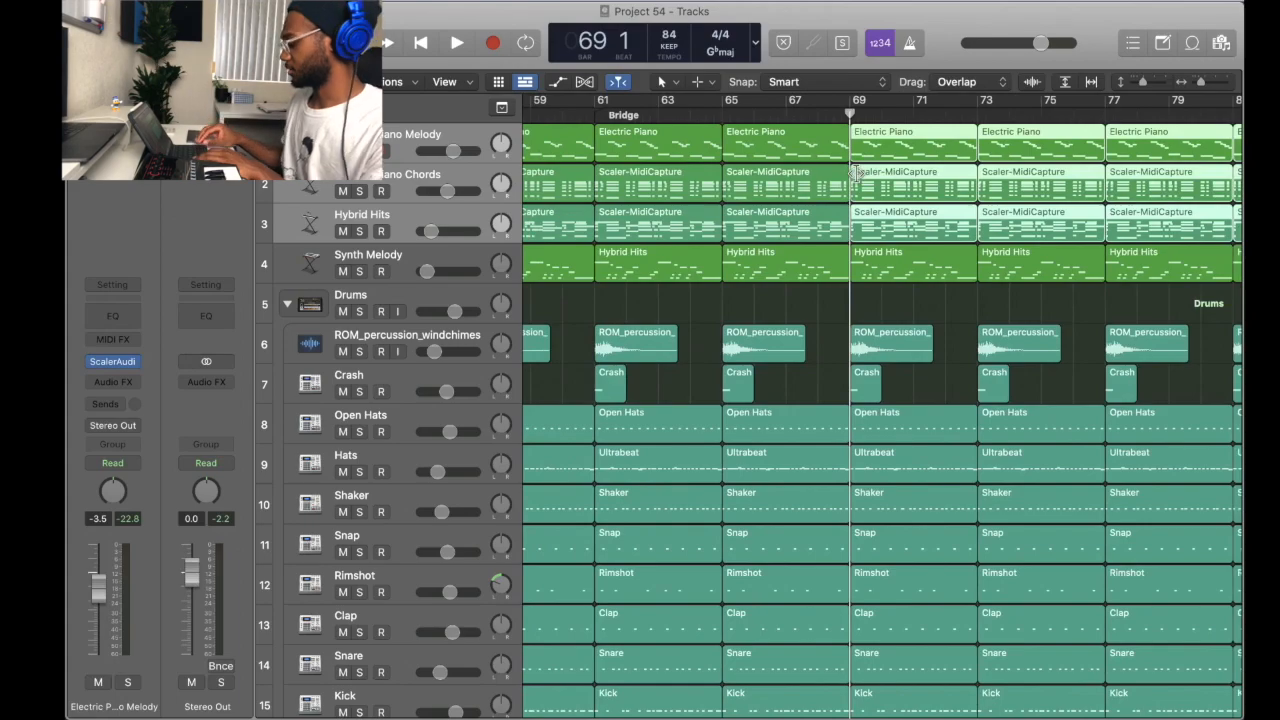
{"action": "key", "text": "g"}
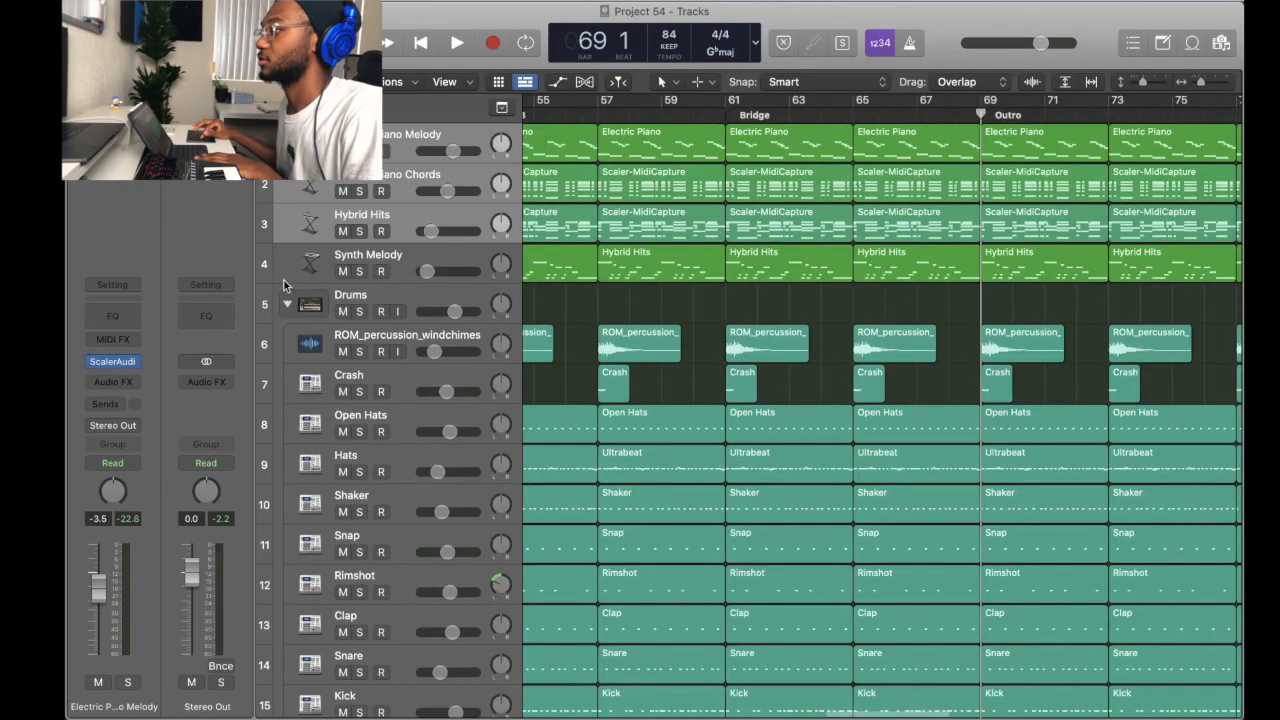
{"action": "left_click", "coordinate": [287, 304]}
{"action": "left_click_drag", "start_coordinate": [730, 101], "coordinate": [980, 104]}
{"action": "key", "text": "space"}
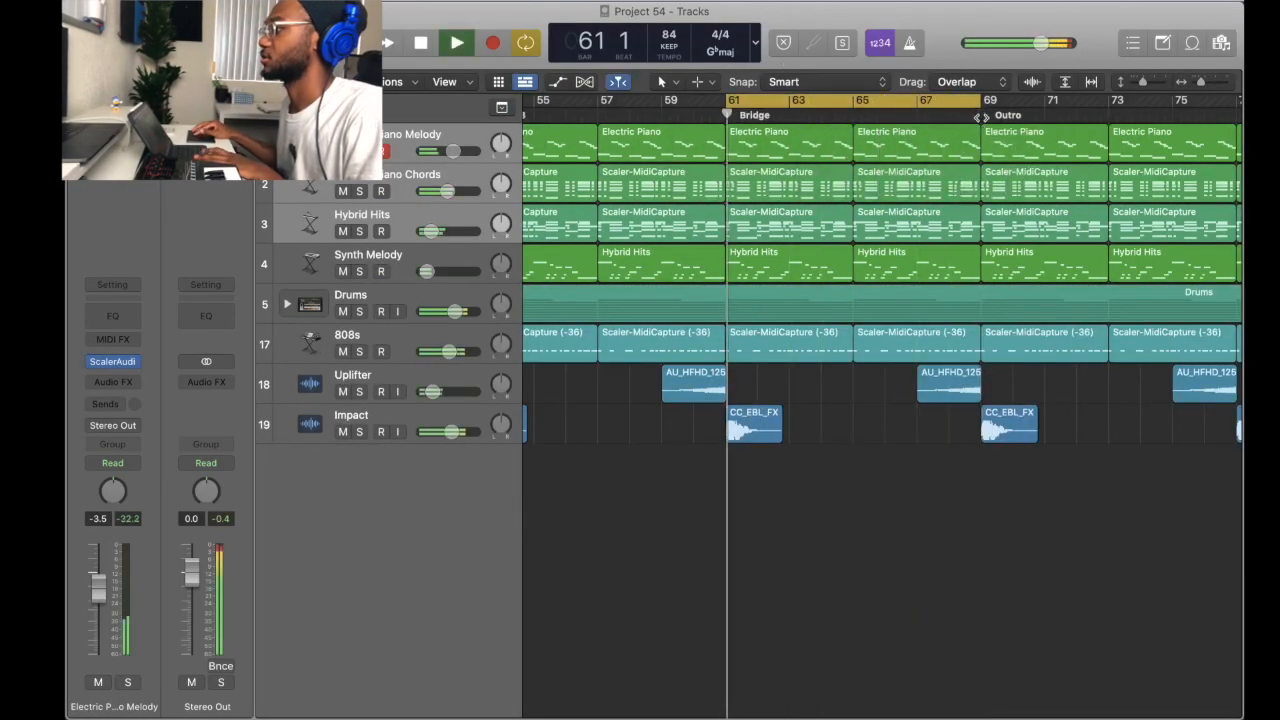
Delete the Hybrid Hits and Electric Piano Chords regions from the Bridge, bars 61 to 69.
{"action": "left_click", "coordinate": [288, 304]}
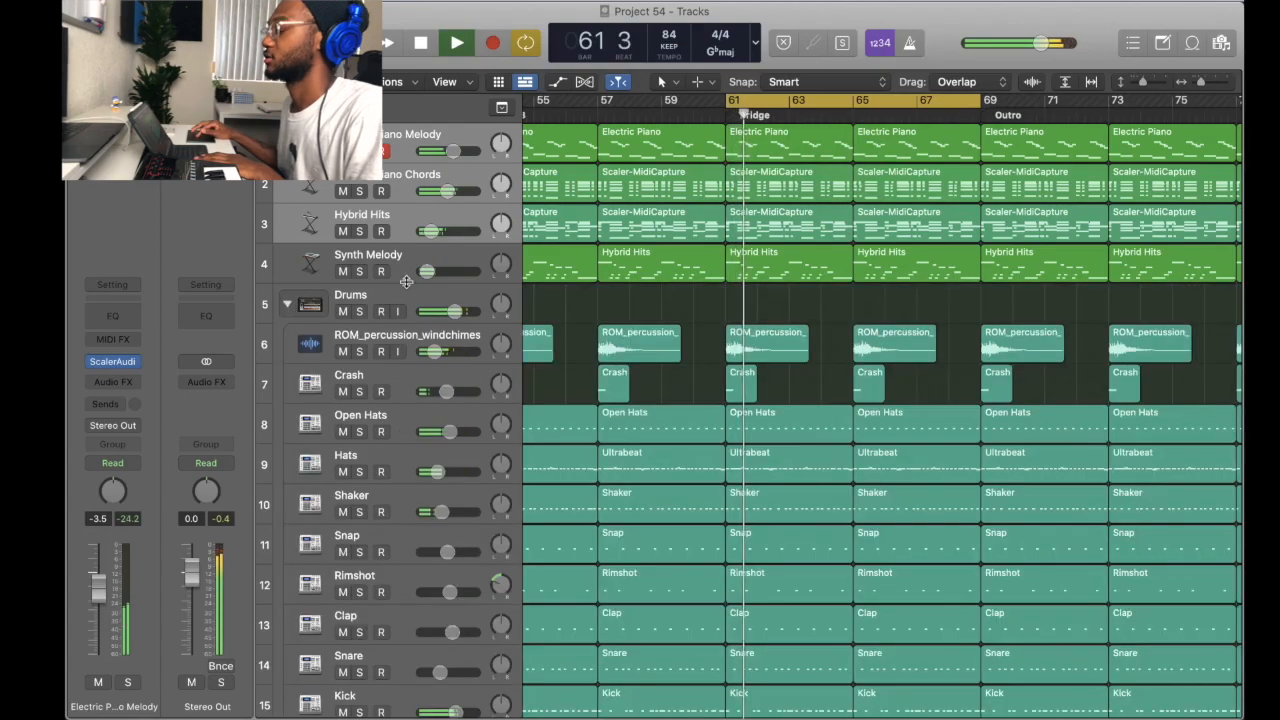
{"action": "left_click", "coordinate": [802, 220]}
{"action": "key", "text": "Delete"}
{"action": "left_click", "coordinate": [809, 183]}
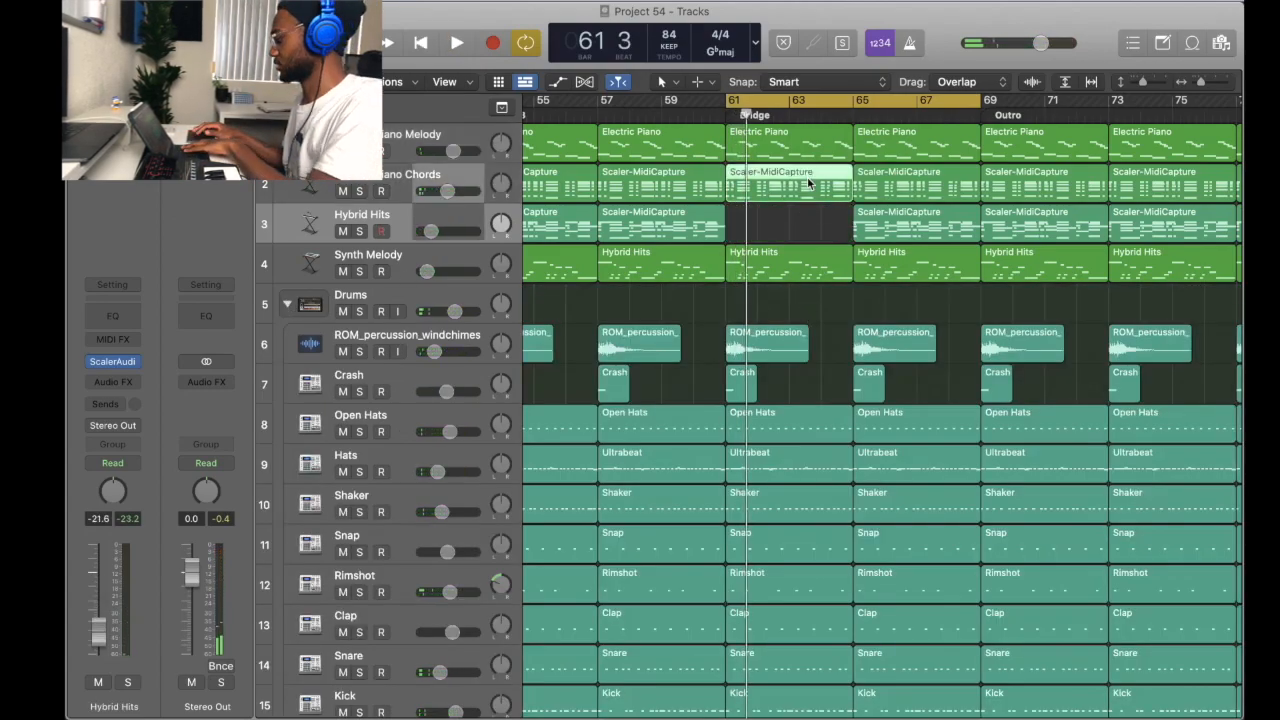
{"action": "key", "text": "Delete"}
{"action": "left_click_drag", "start_coordinate": [808, 179], "coordinate": [885, 207]}
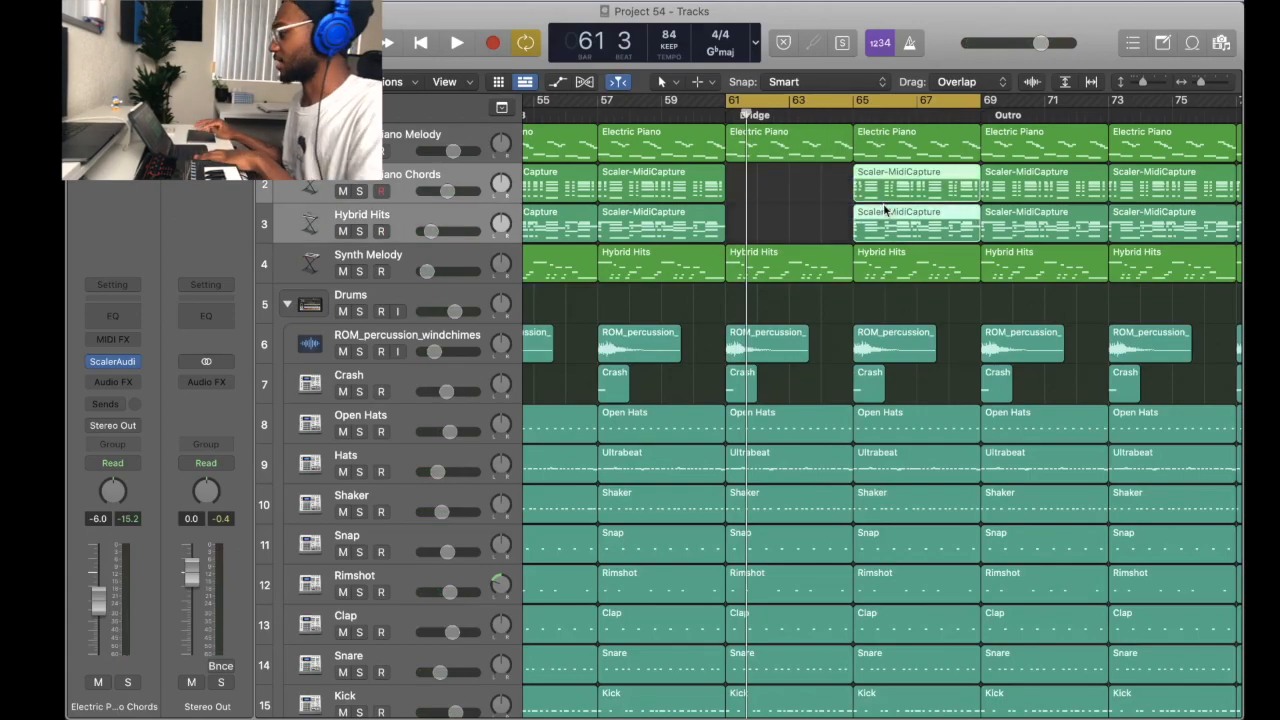
{"action": "key", "text": "Delete"}
Delete the Open Hats region at bar 65 and play the Bridge from bar 61.
{"action": "left_click", "coordinate": [967, 271]}
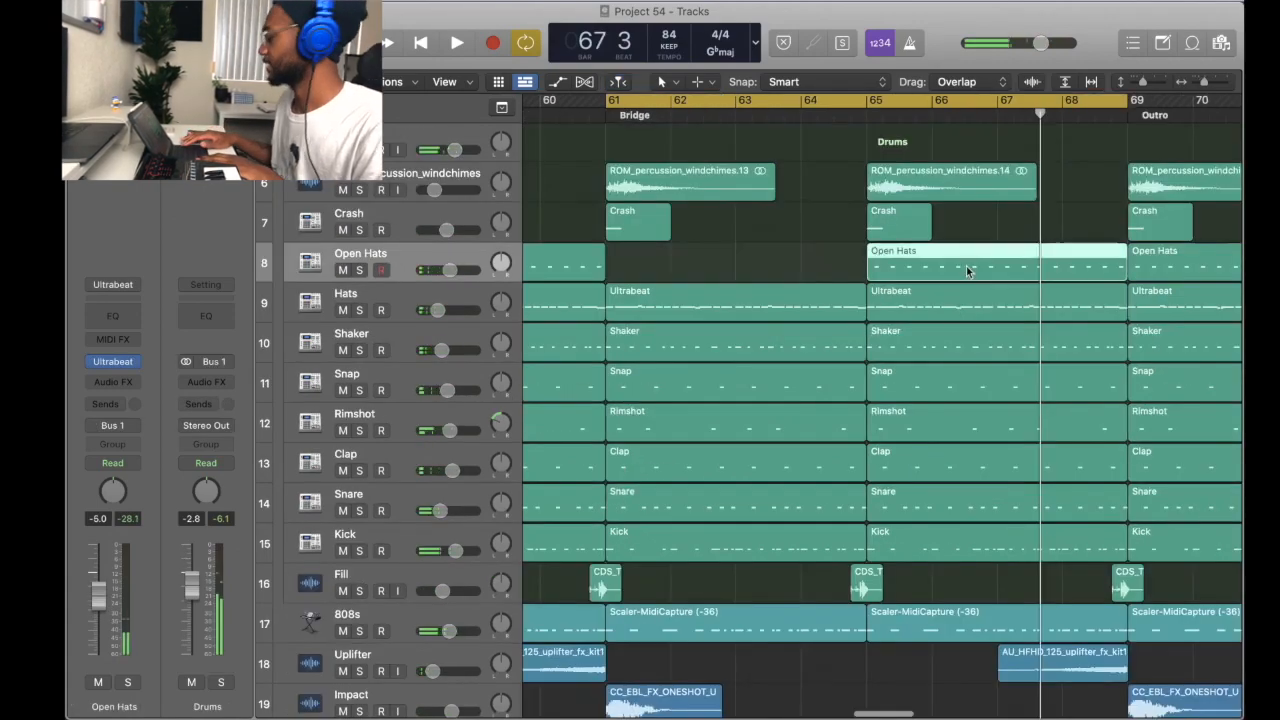
{"action": "key", "text": "Delete"}
{"action": "key", "text": "space"}
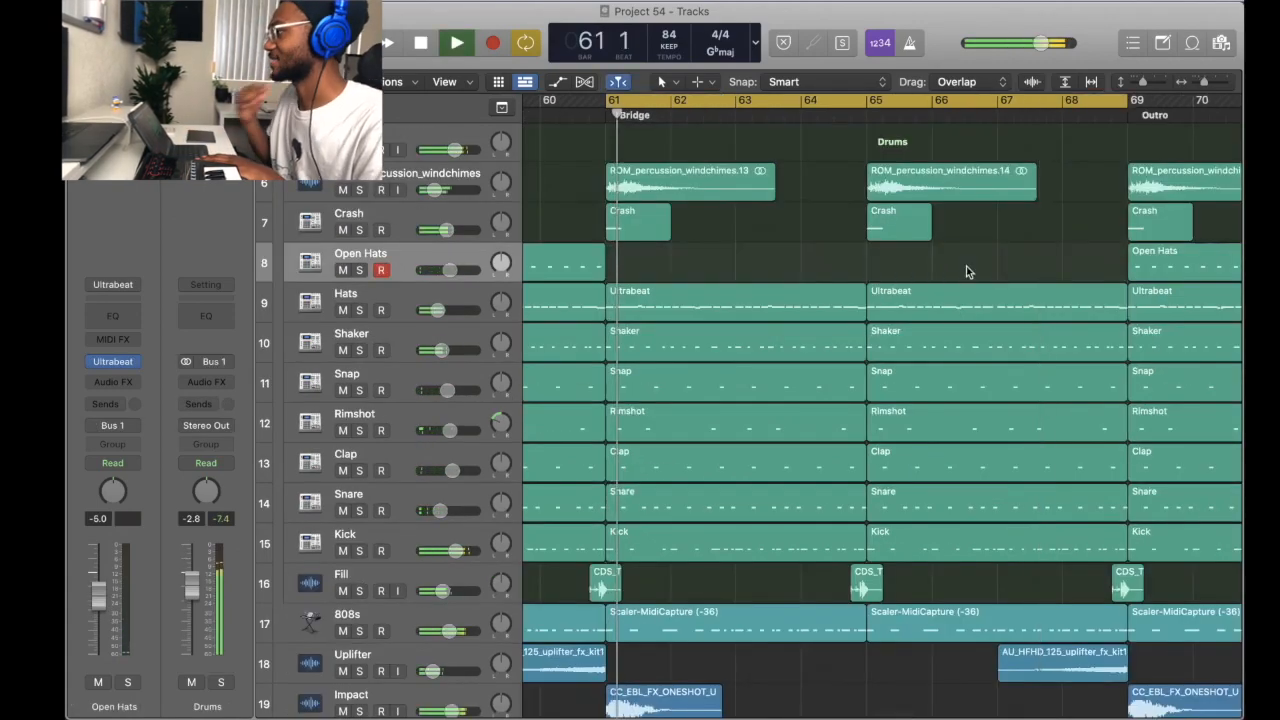
Rework the Bridge's snap pattern to one hit per bar on beat 3 and reuse the region on the Clap track.
{"action": "double_click", "coordinate": [631, 380]}
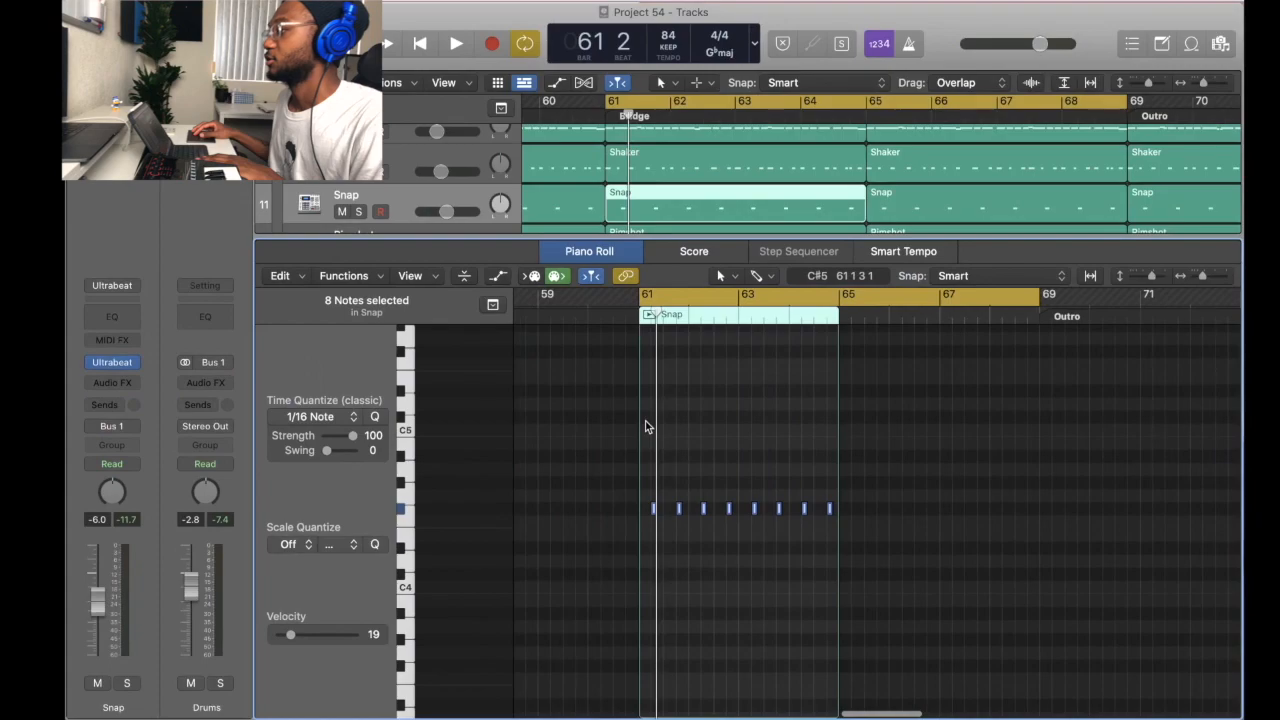
{"action": "left_click_drag", "start_coordinate": [654, 512], "coordinate": [670, 514]}
{"action": "left_click", "coordinate": [688, 498]}
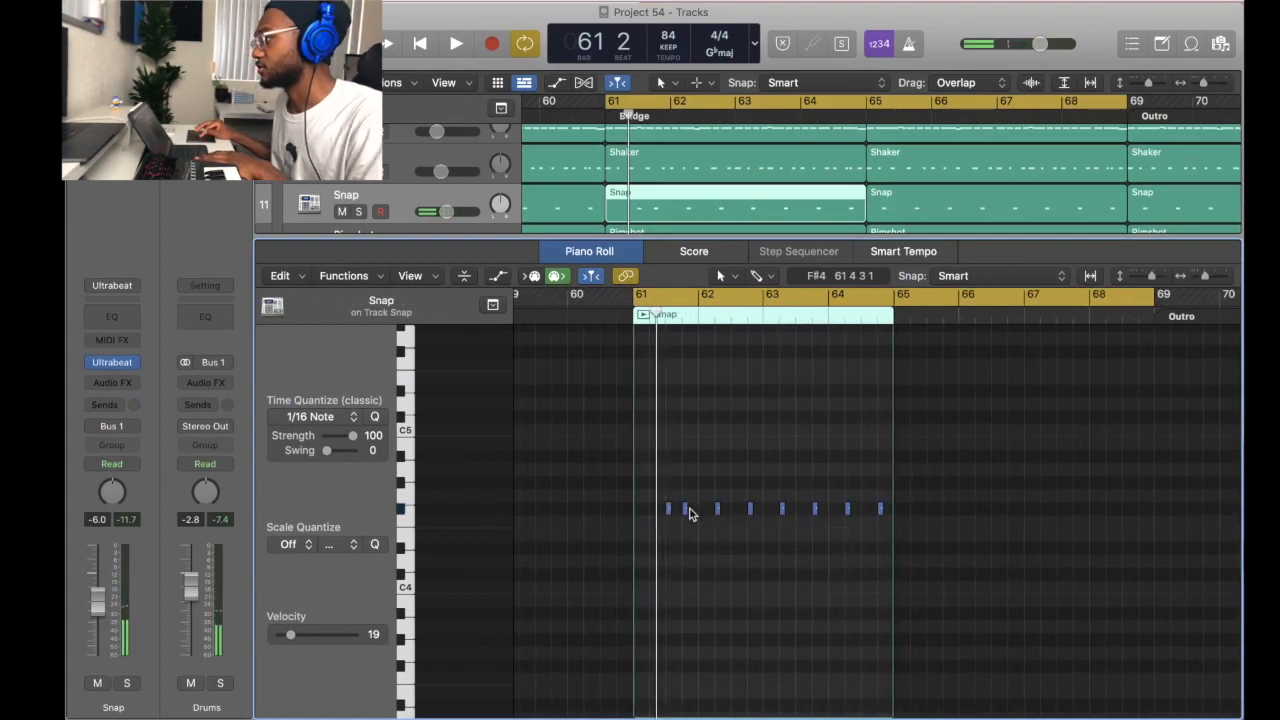
{"action": "left_click", "coordinate": [688, 510]}
{"action": "key", "text": "p"}
{"action": "key", "text": "space"}
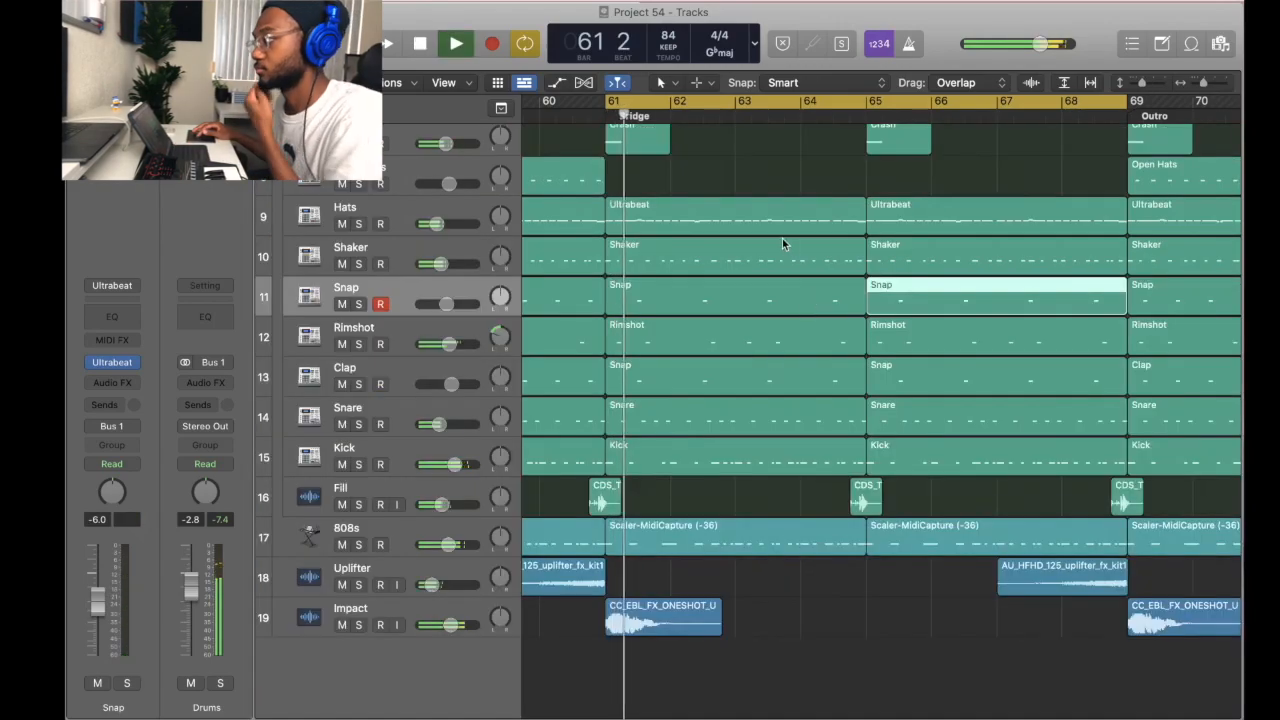
Delete the Snare regions from the Bridge and play the section back.
{"action": "left_click", "coordinate": [658, 422]}
{"action": "key", "text": "Delete"}
{"action": "key", "text": "space"}
Play the stripped-down Bridge from bar 61 and look over its remaining drum and effect regions.
{"action": "key", "text": "space"}
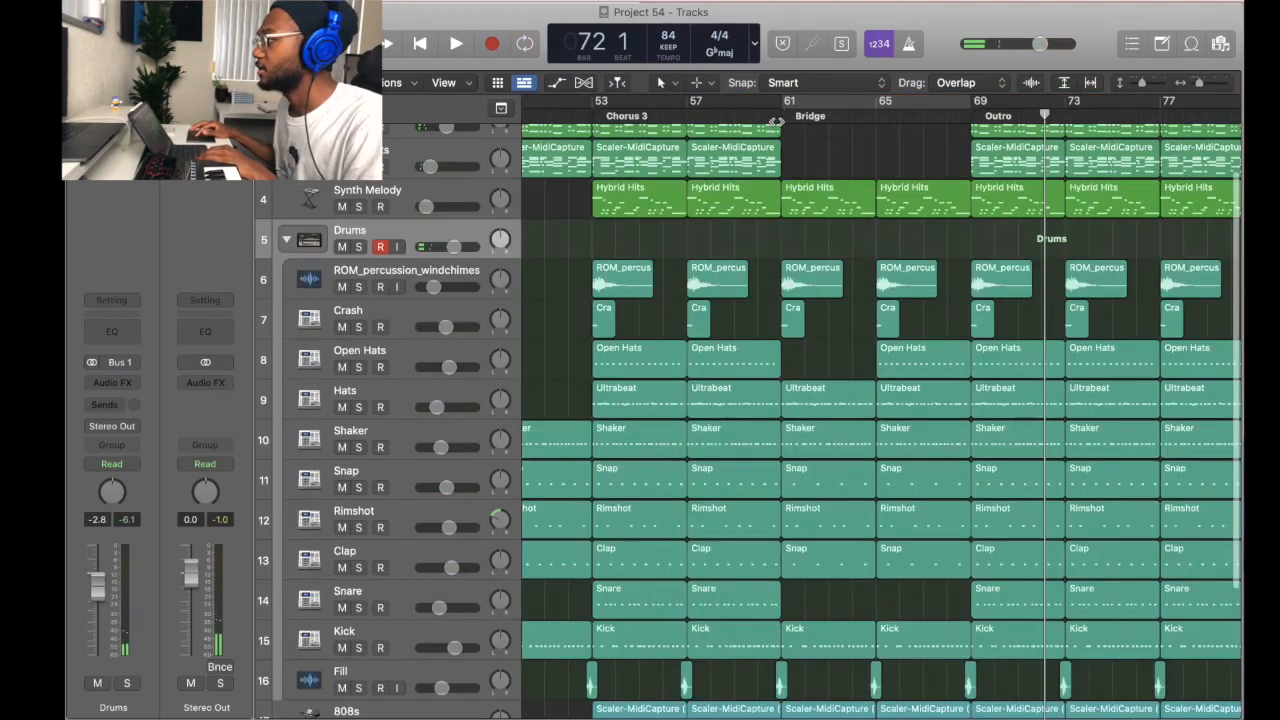
{"action": "left_click", "coordinate": [779, 118]}
{"action": "key", "text": "space"}
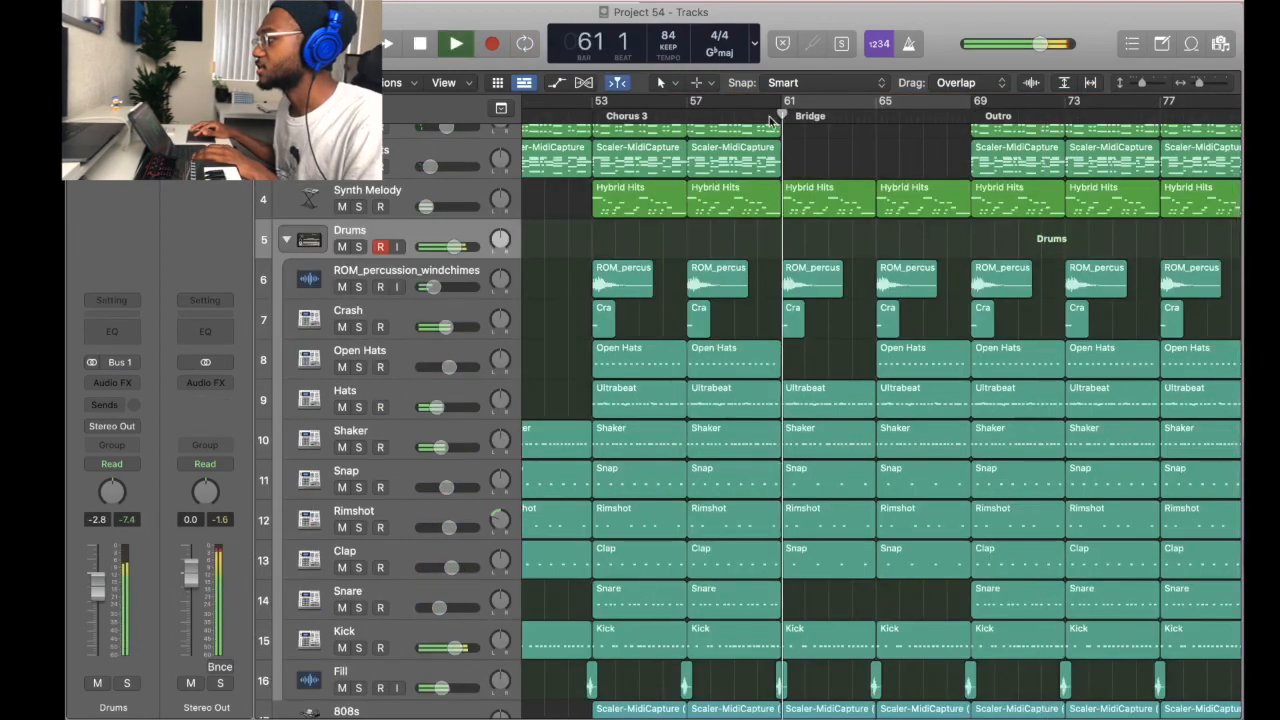
{"action": "scroll", "coordinate": [844, 170], "scroll_direction": "down", "scroll_amount": 3}
{"action": "scroll", "coordinate": [838, 300], "scroll_direction": "down", "scroll_amount": 1}
{"action": "key", "text": "space"}
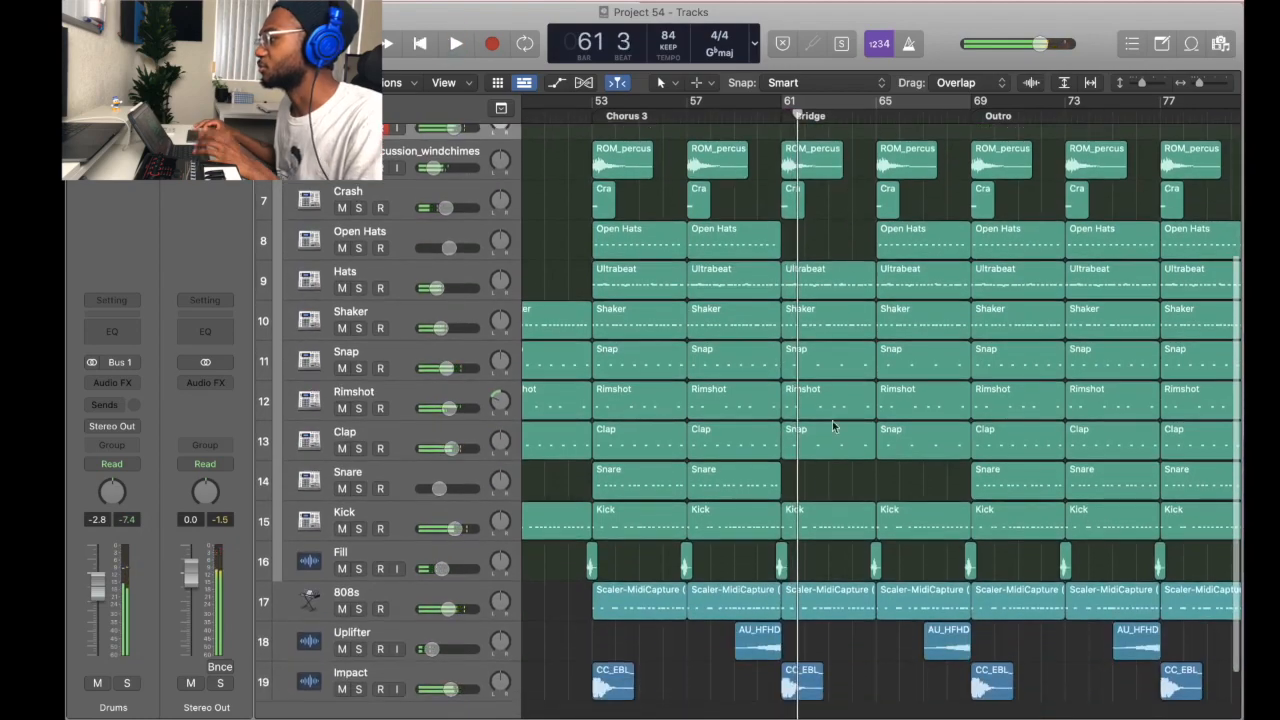
Collapse the Drums stack, set the cycle range to the Chorus from bar 5 to 13, and play Electric Piano Melody soloed.
{"action": "scroll", "coordinate": [357, 233], "scroll_direction": "up", "scroll_amount": 2}
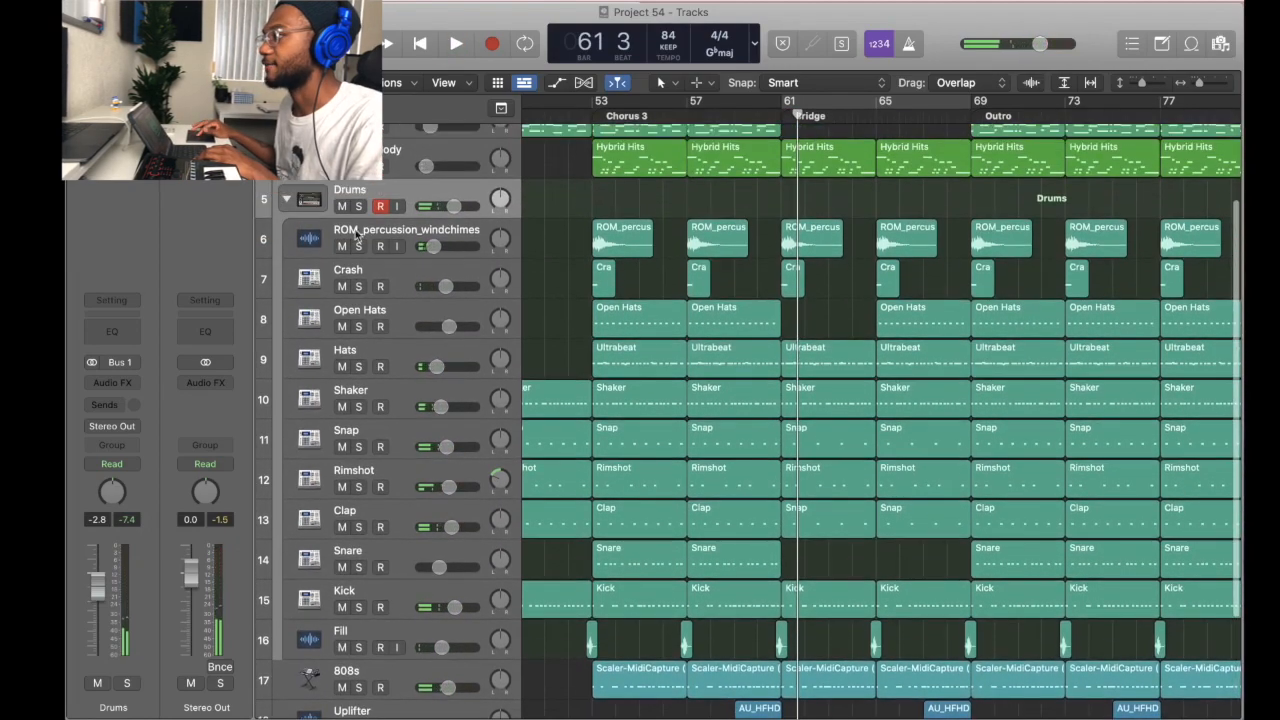
{"action": "left_click", "coordinate": [287, 199]}
{"action": "scroll", "coordinate": [731, 157], "scroll_direction": "left", "scroll_amount": 10}
{"action": "key", "text": "Return"}
{"action": "left_click_drag", "start_coordinate": [628, 104], "coordinate": [813, 104]}
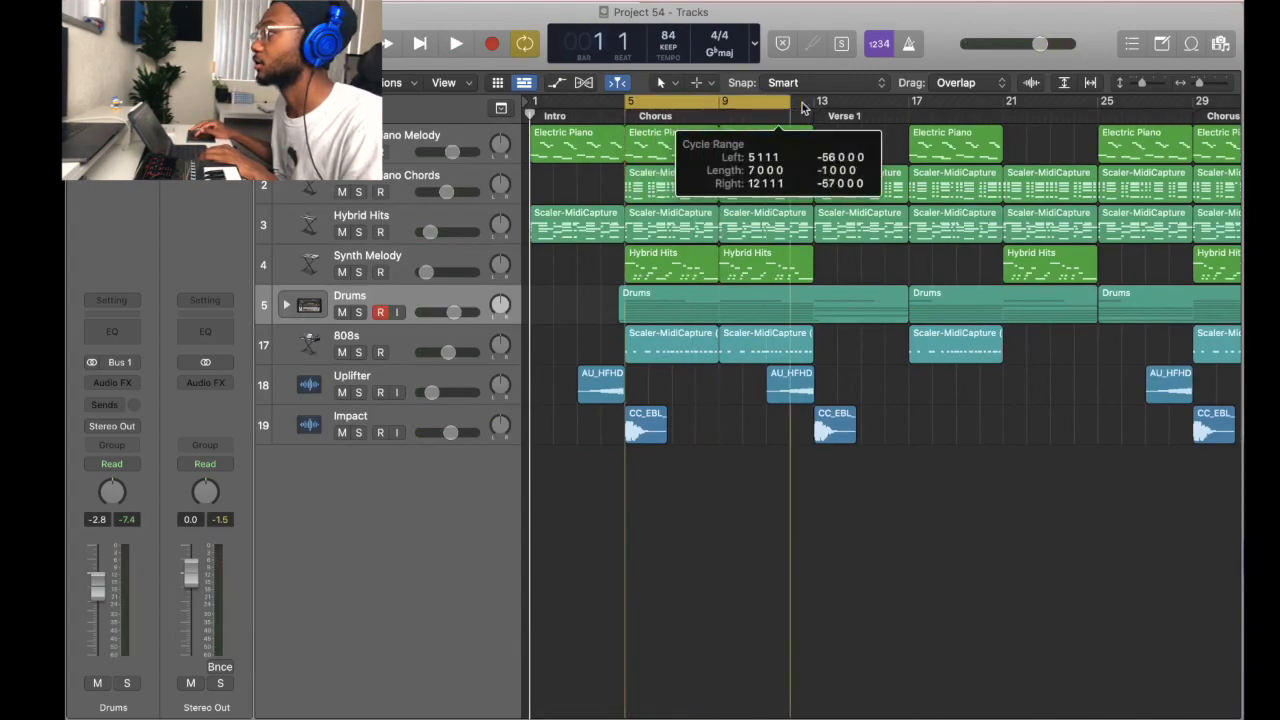
{"action": "left_click", "coordinate": [425, 135]}
{"action": "key", "text": "s"}
{"action": "key", "text": "space"}
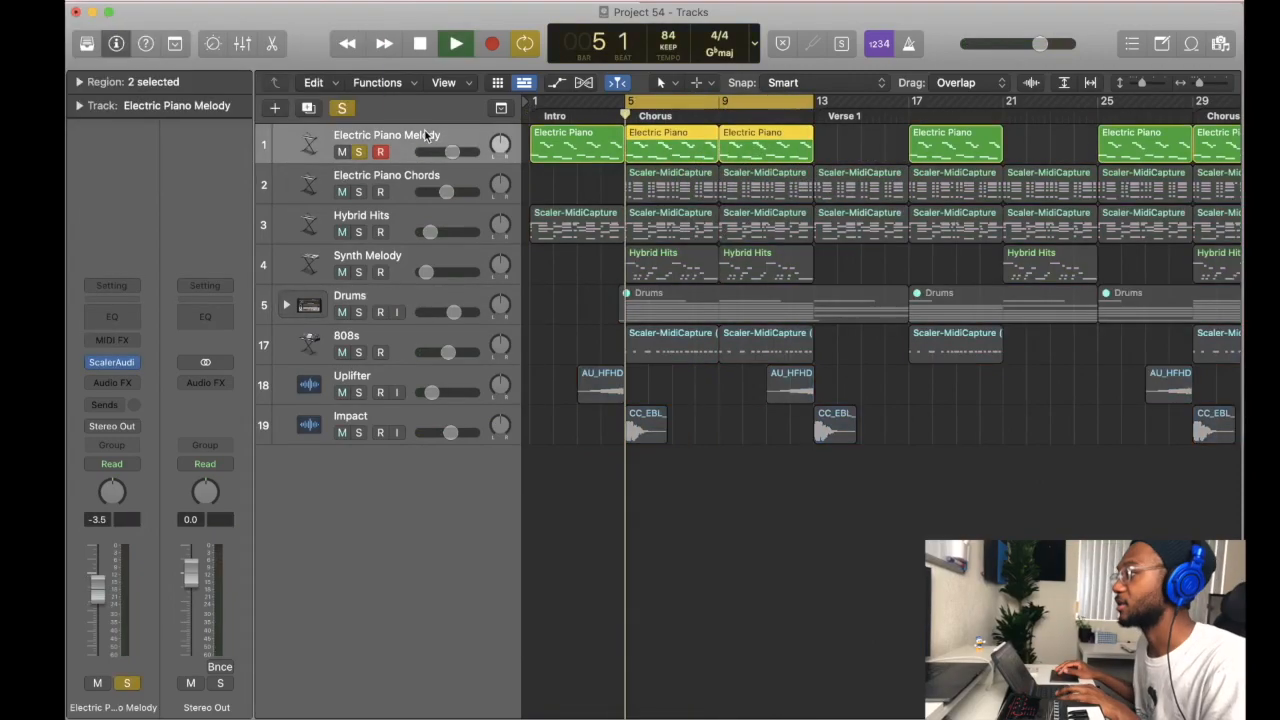
Add a Channel EQ to Electric Piano Melody with a 194 Hz low cut, 4700 Hz high cut and +1.9 dB at 1060 Hz, Q 0.54.
{"action": "left_click", "coordinate": [112, 317]}
{"action": "left_click_drag", "start_coordinate": [640, 214], "coordinate": [368, 73]}
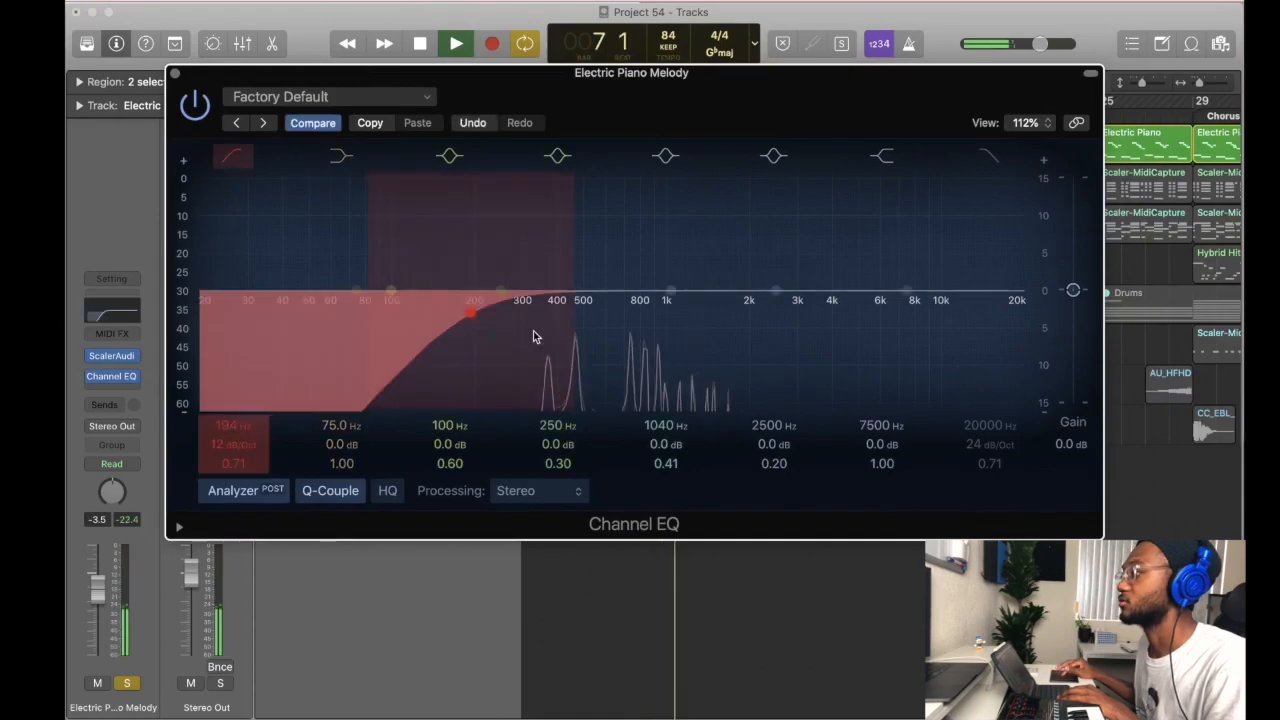
{"action": "left_click", "coordinate": [985, 161]}
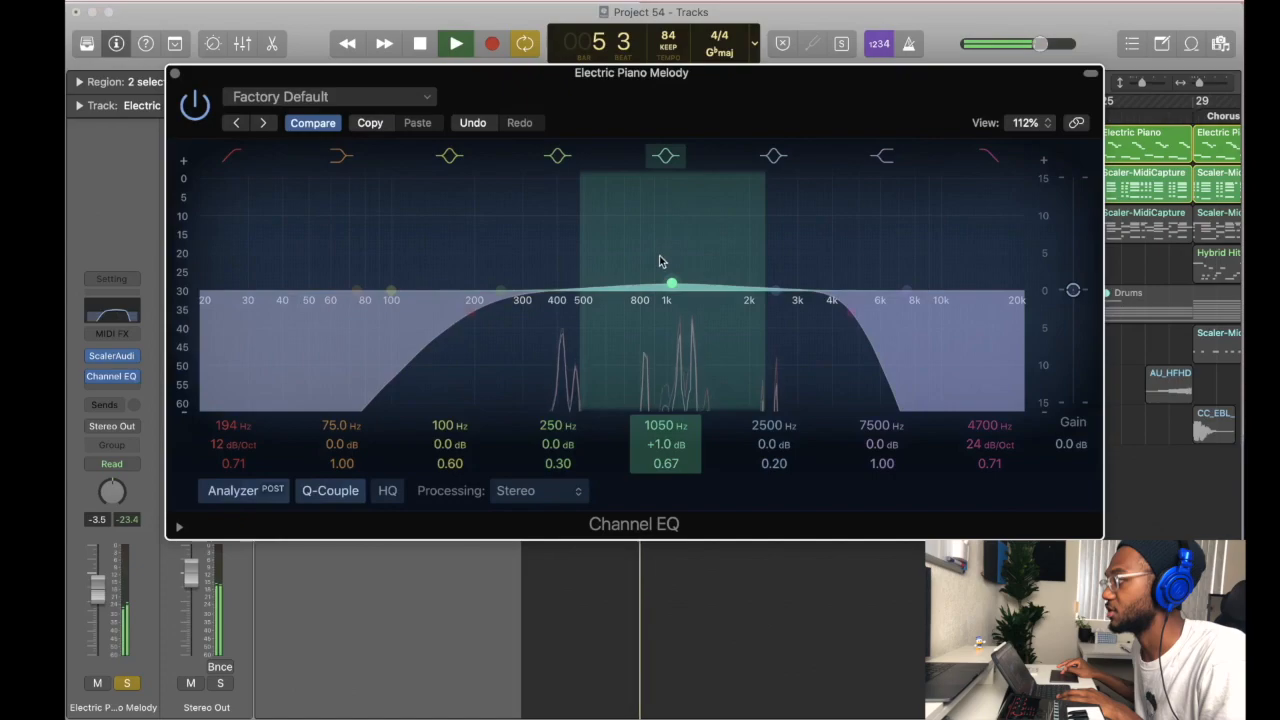
{"action": "left_click_drag", "start_coordinate": [660, 261], "coordinate": [658, 269]}
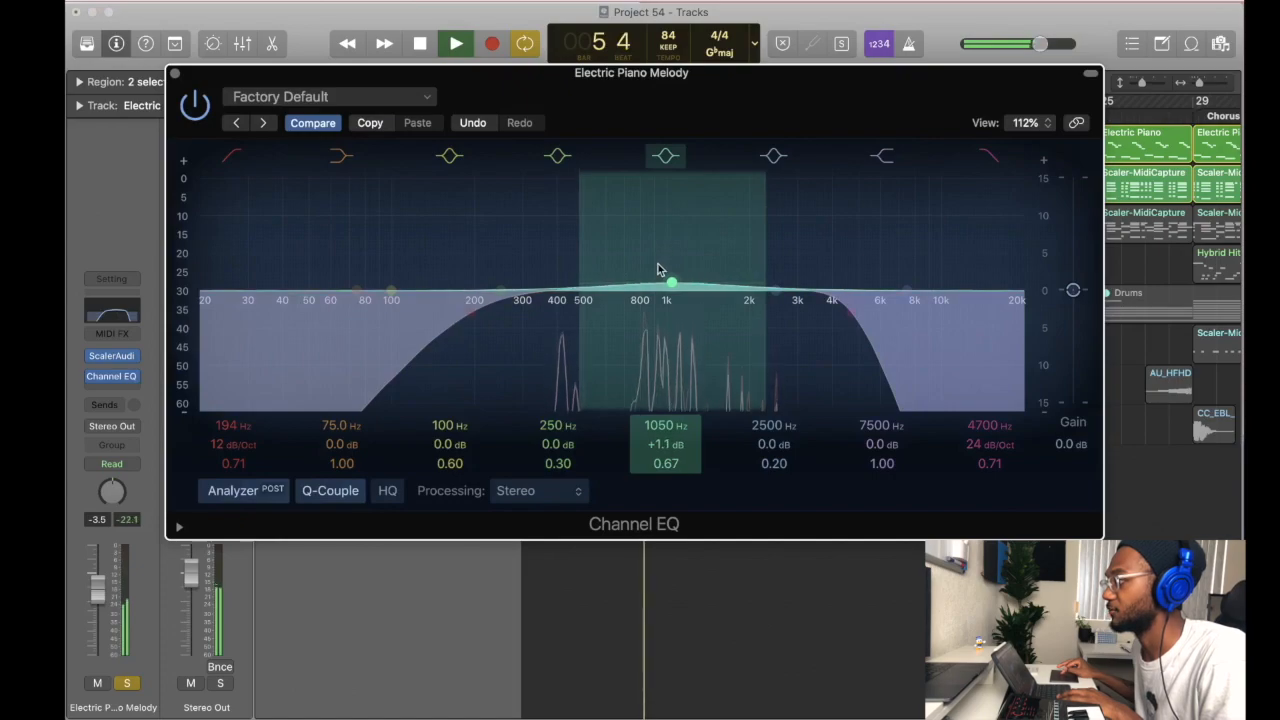
{"action": "left_click_drag", "start_coordinate": [667, 456], "coordinate": [669, 462]}
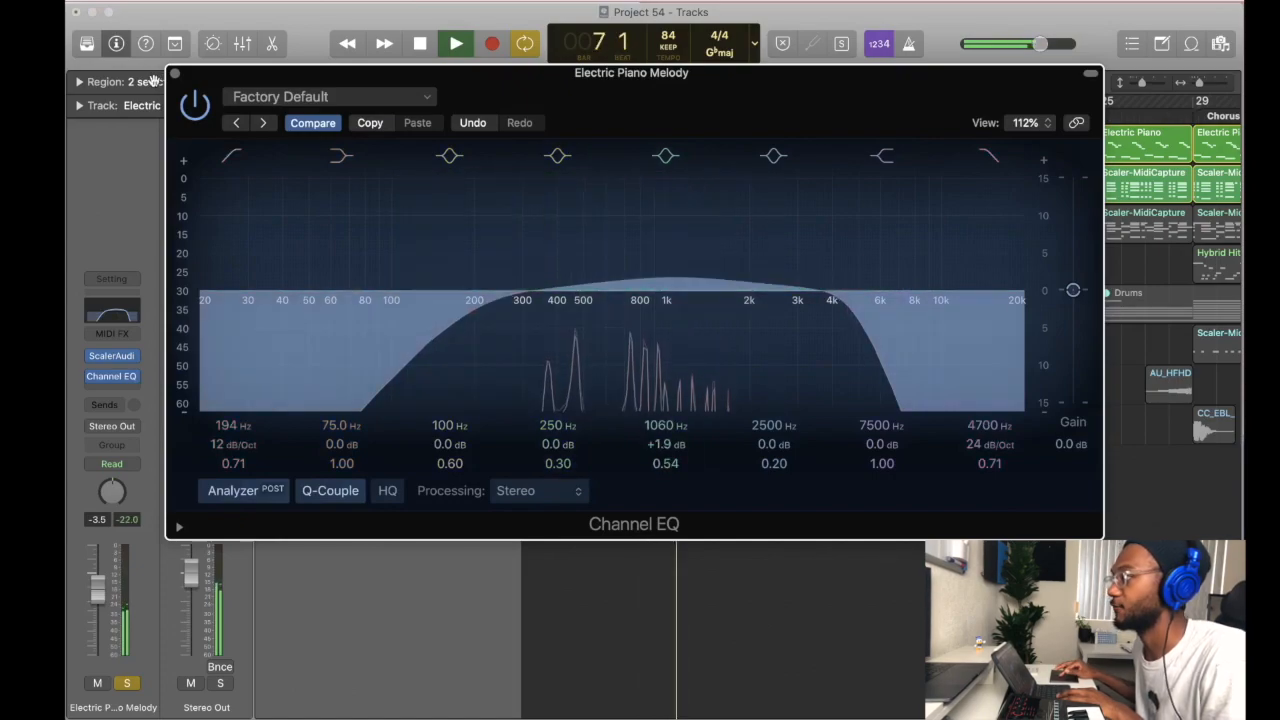
{"action": "left_click", "coordinate": [175, 74]}
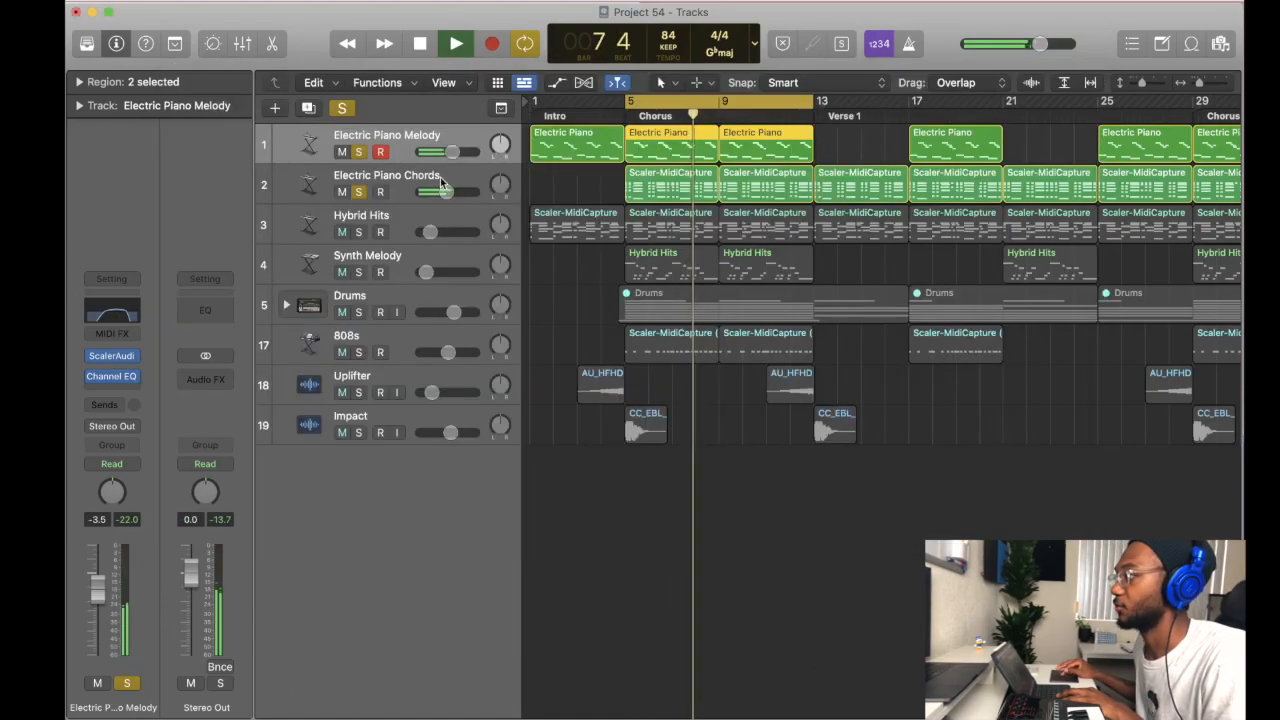
Add a Channel EQ to Electric Piano Chords and cut 4.5 dB at 1040 Hz with a Q of 0.67.
{"action": "left_click", "coordinate": [440, 180]}
{"action": "left_click", "coordinate": [112, 377]}
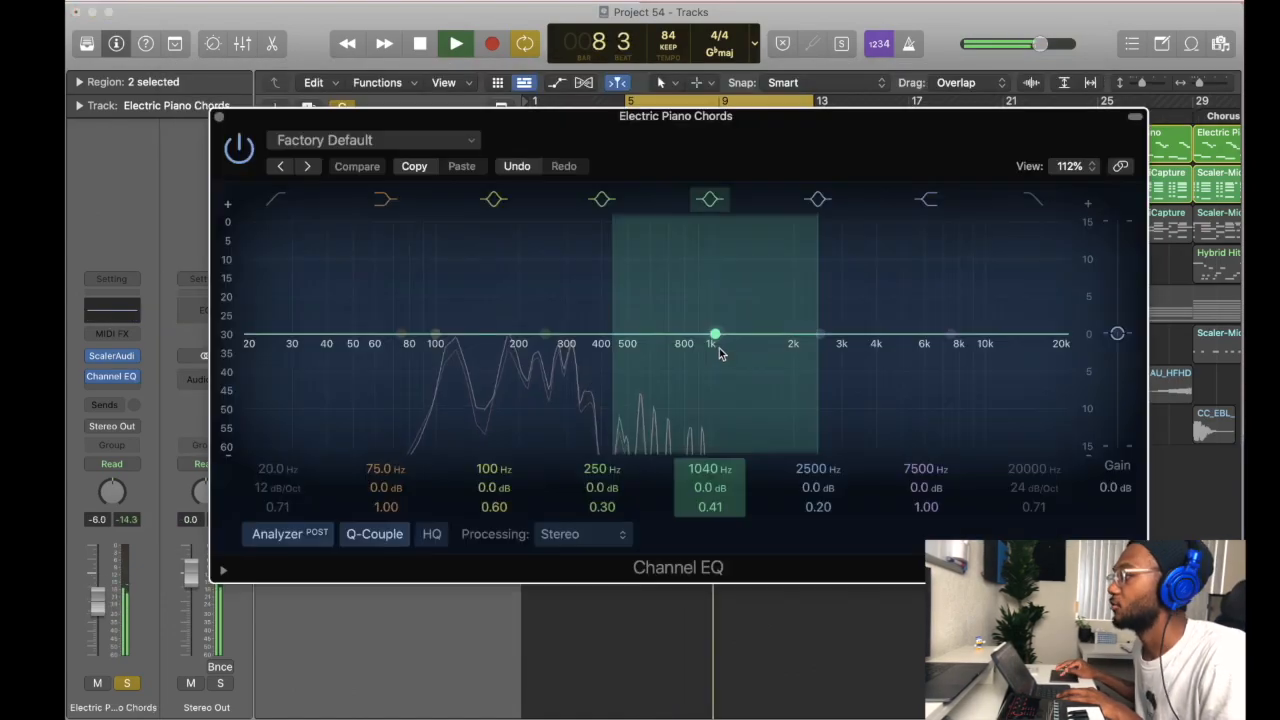
{"action": "left_click_drag", "start_coordinate": [718, 350], "coordinate": [718, 376]}
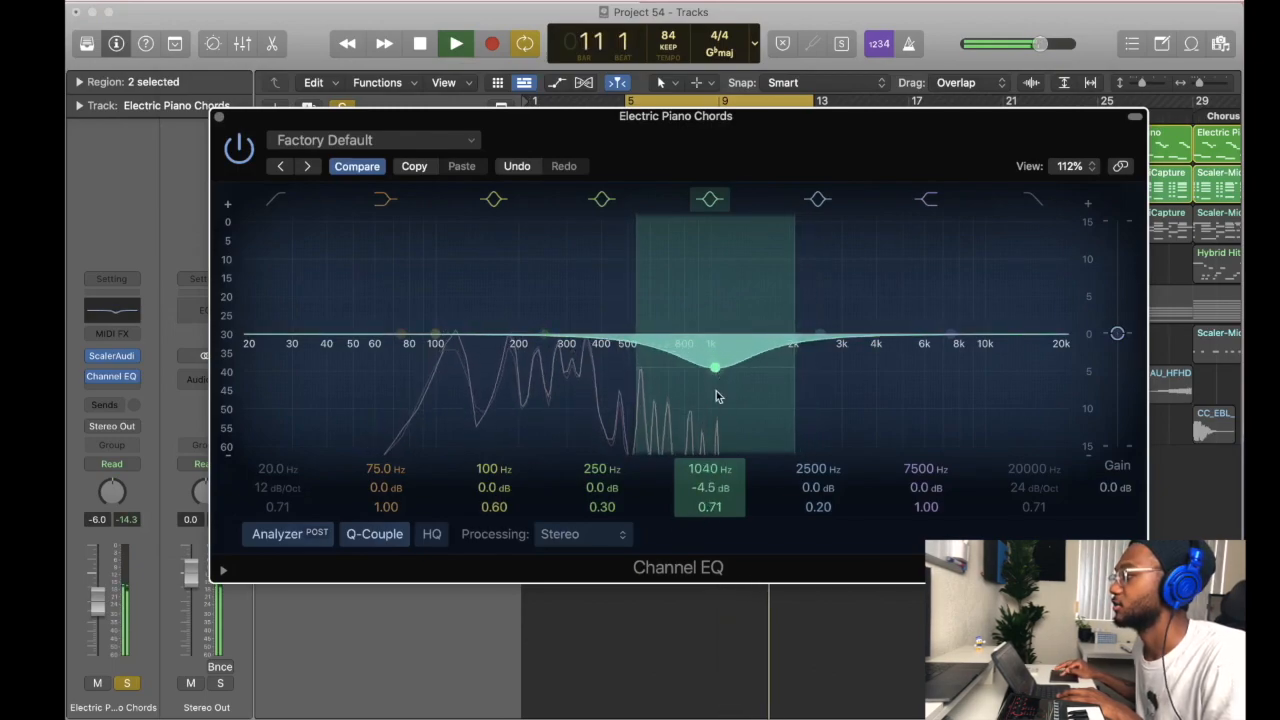
{"action": "left_click_drag", "start_coordinate": [714, 507], "coordinate": [714, 514]}
Give the chords EQ a 103 Hz low cut, a 1.5 dB boost at 272 Hz with Q 0.54, and a lowered high cut.
{"action": "left_click_drag", "start_coordinate": [264, 357], "coordinate": [449, 358]}
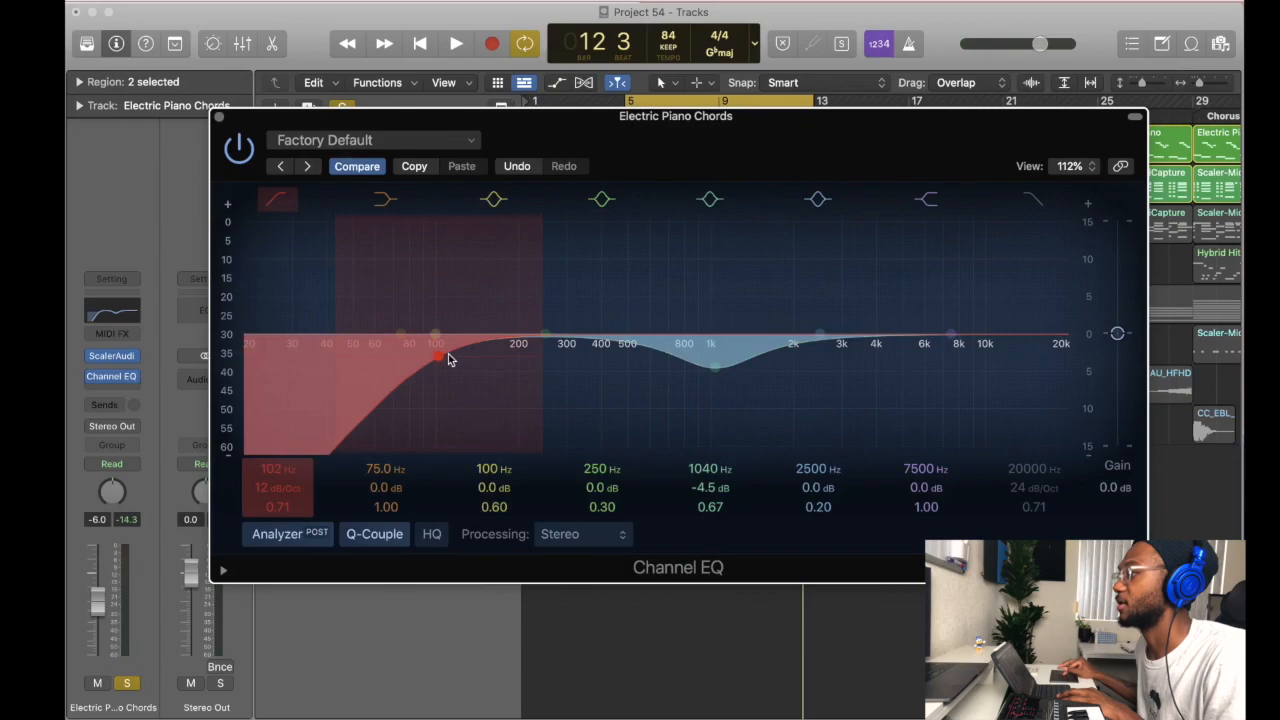
{"action": "key", "text": "space"}
{"action": "left_click_drag", "start_coordinate": [544, 334], "coordinate": [547, 333]}
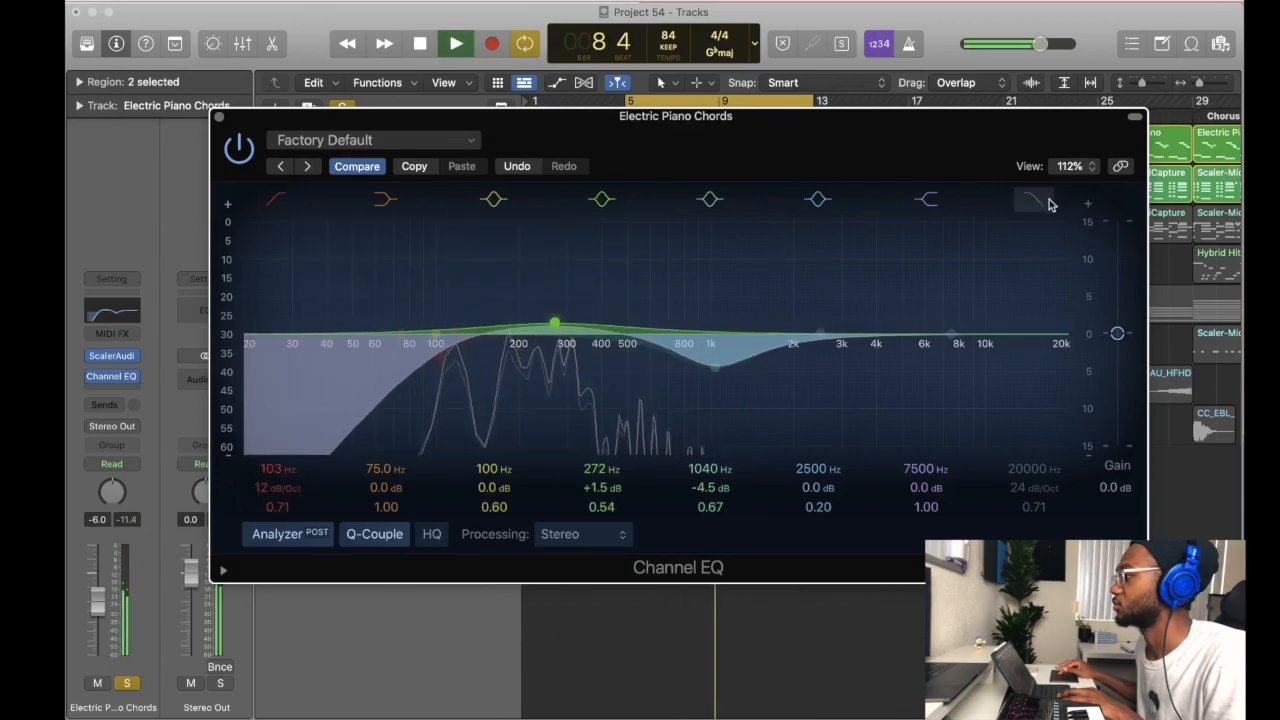
{"action": "left_click", "coordinate": [1048, 202]}
{"action": "left_click_drag", "start_coordinate": [1030, 420], "coordinate": [854, 380]}
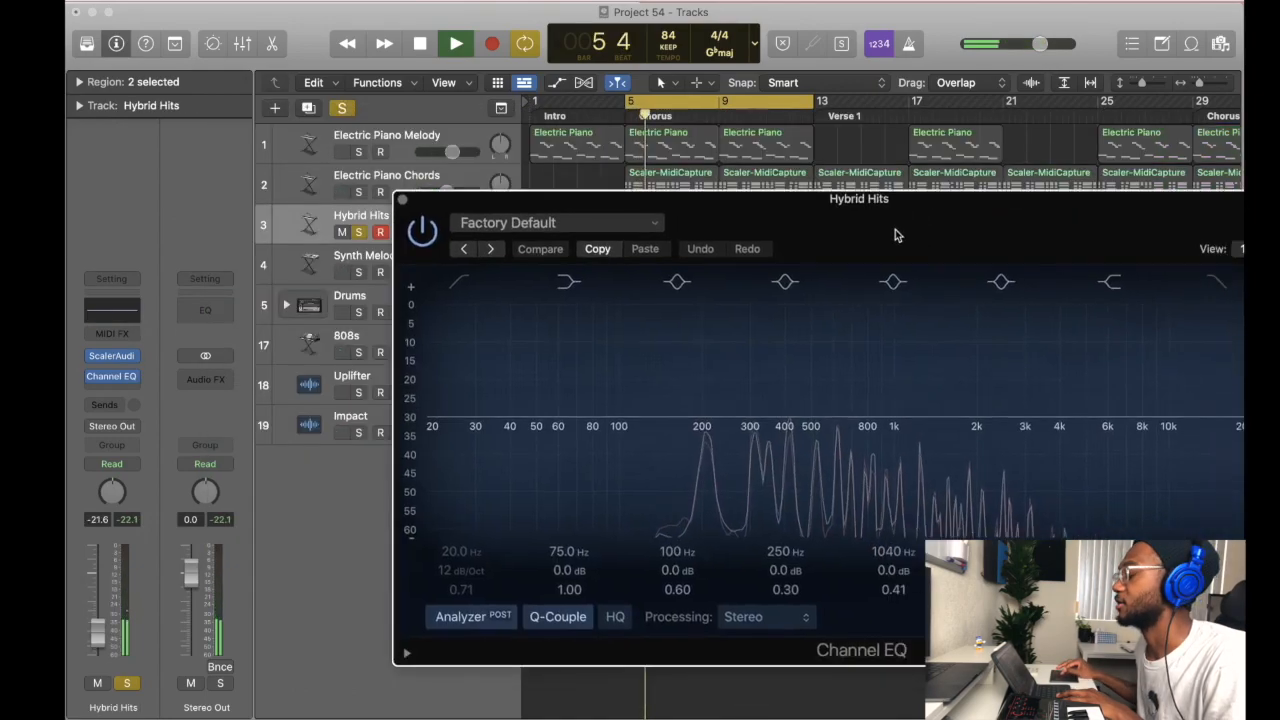
In the Hybrid Hits Channel EQ, set a 218 Hz low cut and shift the 250 Hz bell band to a higher frequency.
{"action": "left_click_drag", "start_coordinate": [895, 230], "coordinate": [733, 140]}
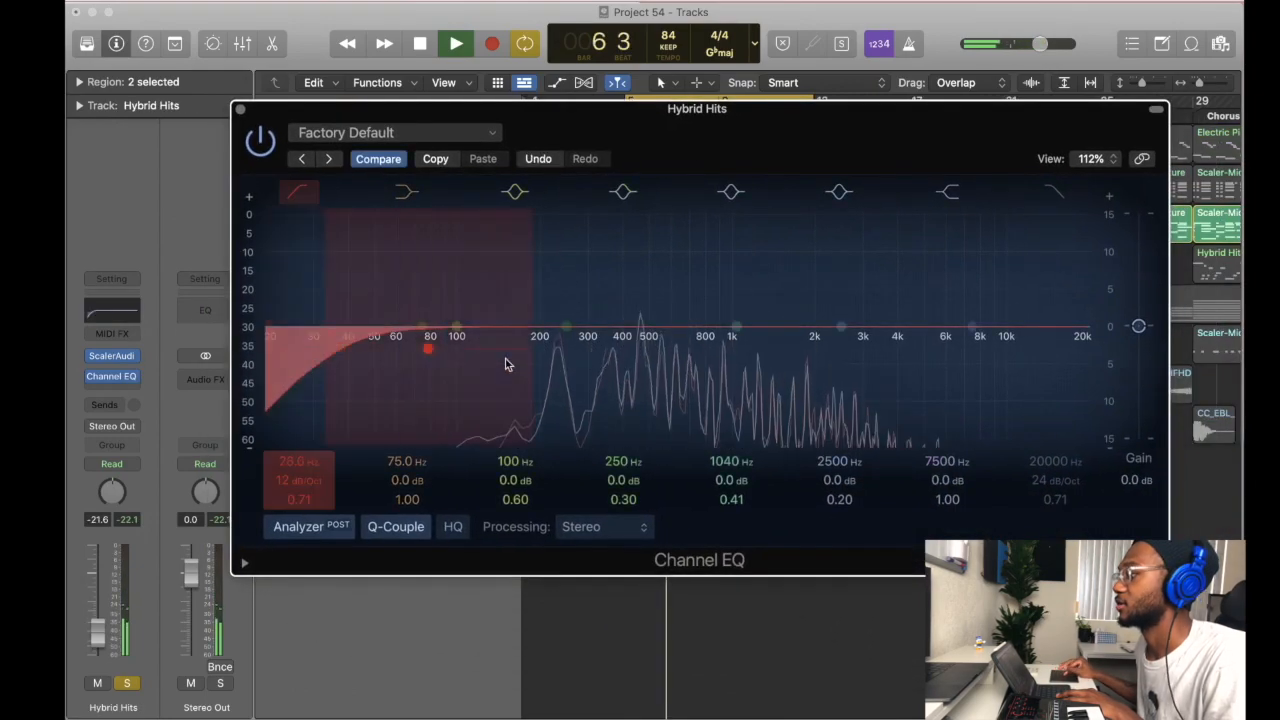
{"action": "left_click_drag", "start_coordinate": [447, 368], "coordinate": [564, 349]}
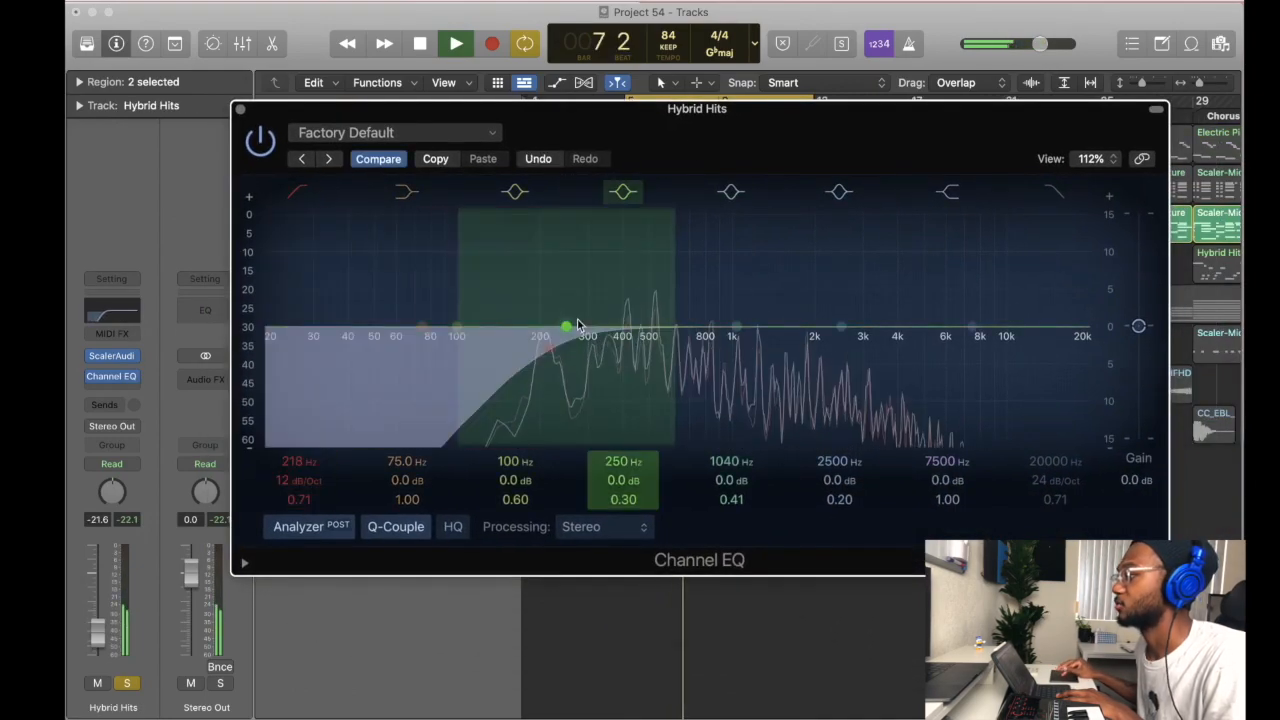
{"action": "left_click_drag", "start_coordinate": [577, 326], "coordinate": [655, 326]}
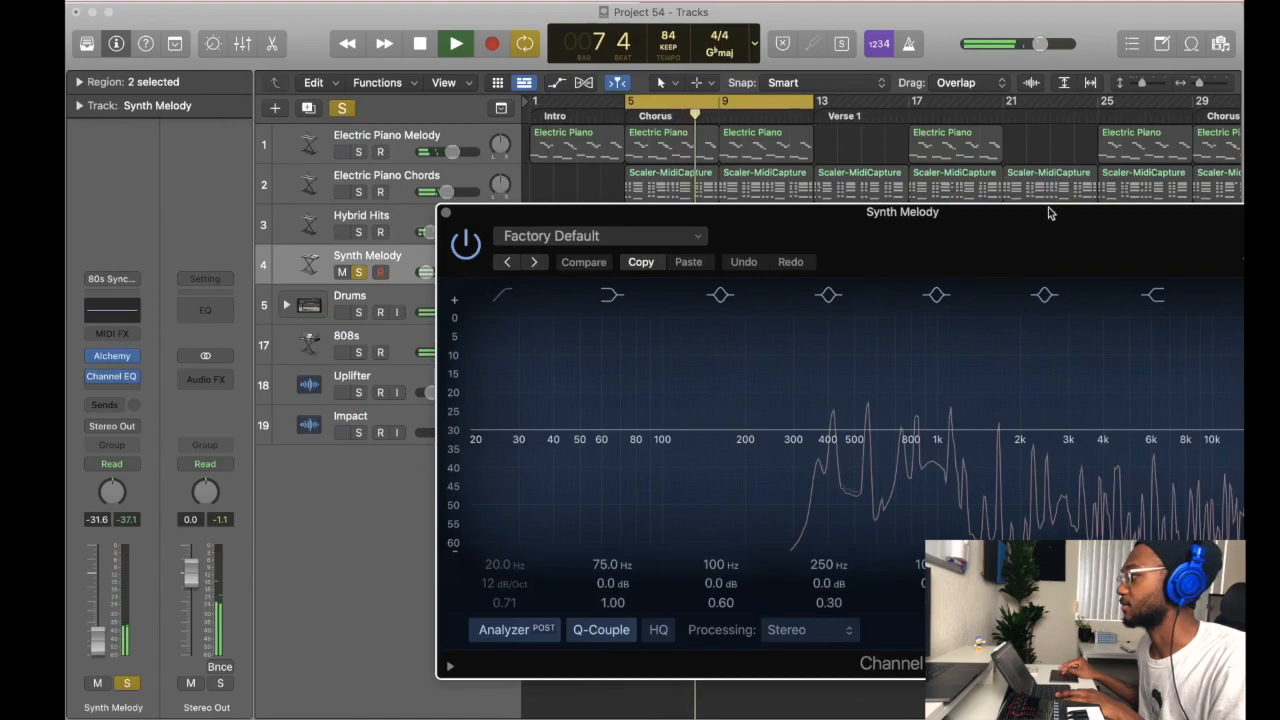
Set the Synth Melody Channel EQ to a 585 Hz low cut, 13500 Hz high cut and +1.2 dB at 4200 Hz, and unsolo the track.
{"action": "left_click_drag", "start_coordinate": [1049, 213], "coordinate": [709, 126]}
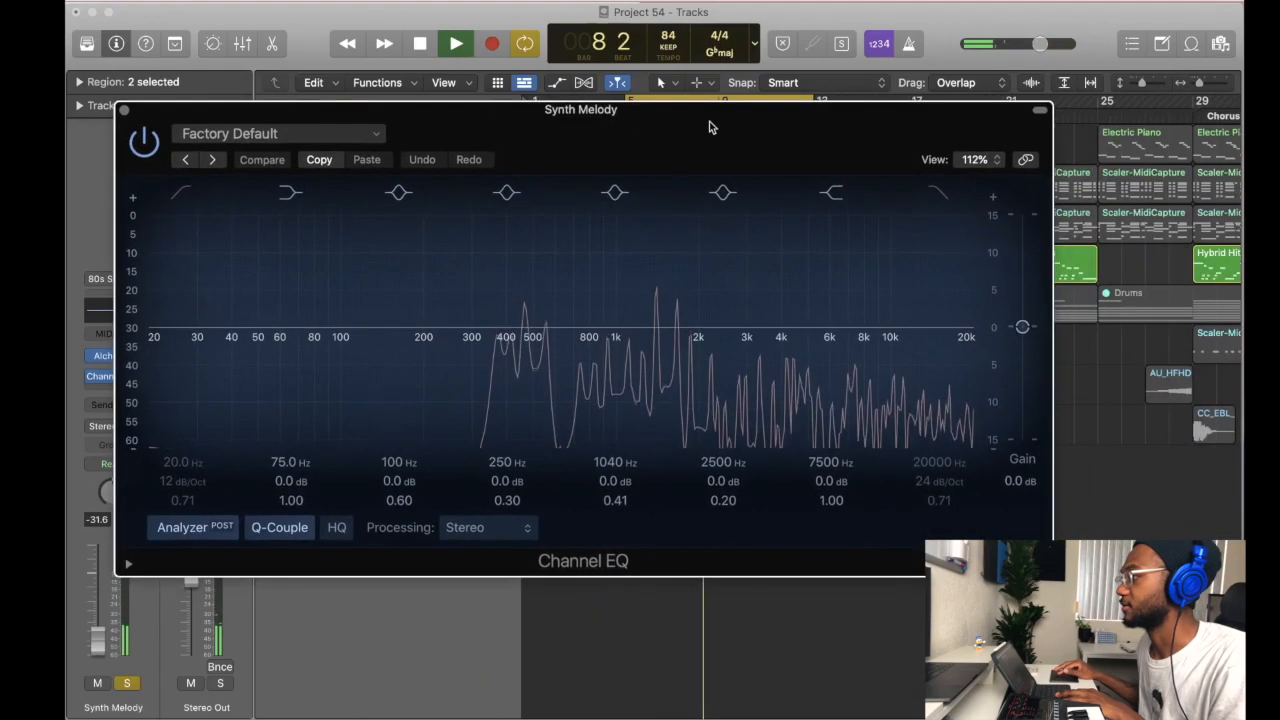
{"action": "left_click", "coordinate": [182, 196]}
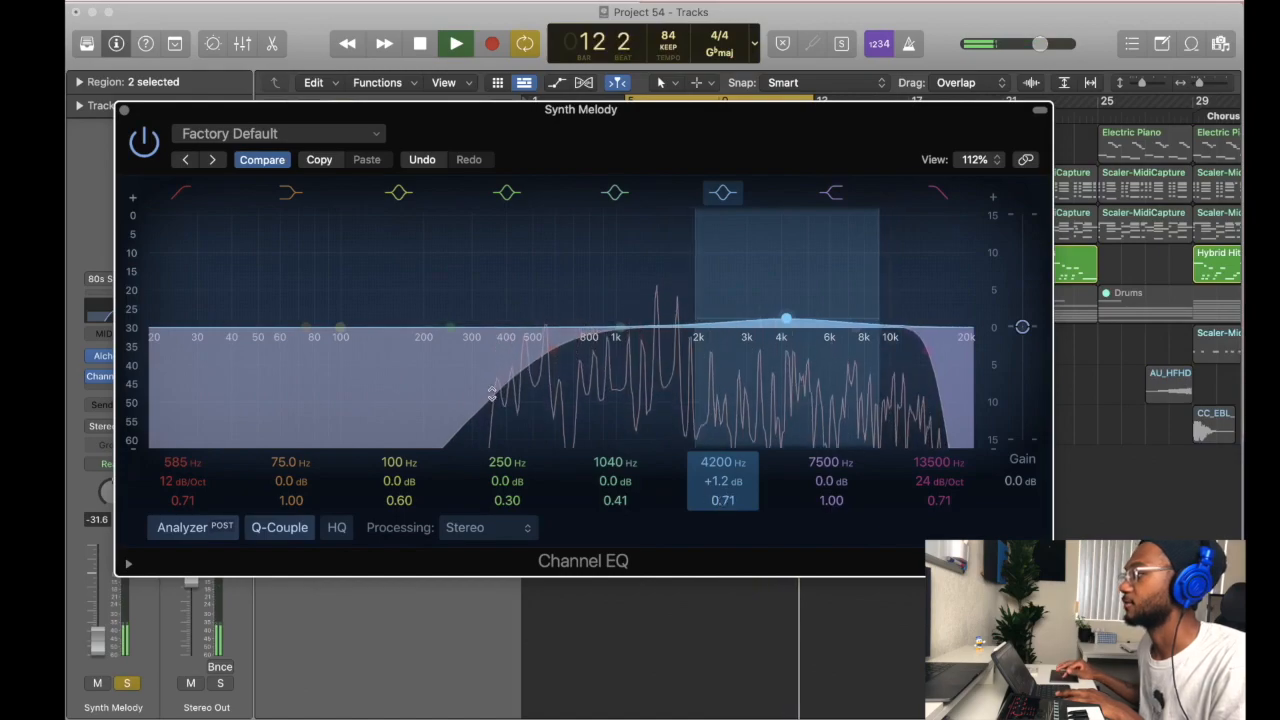
{"action": "key", "text": "s"}
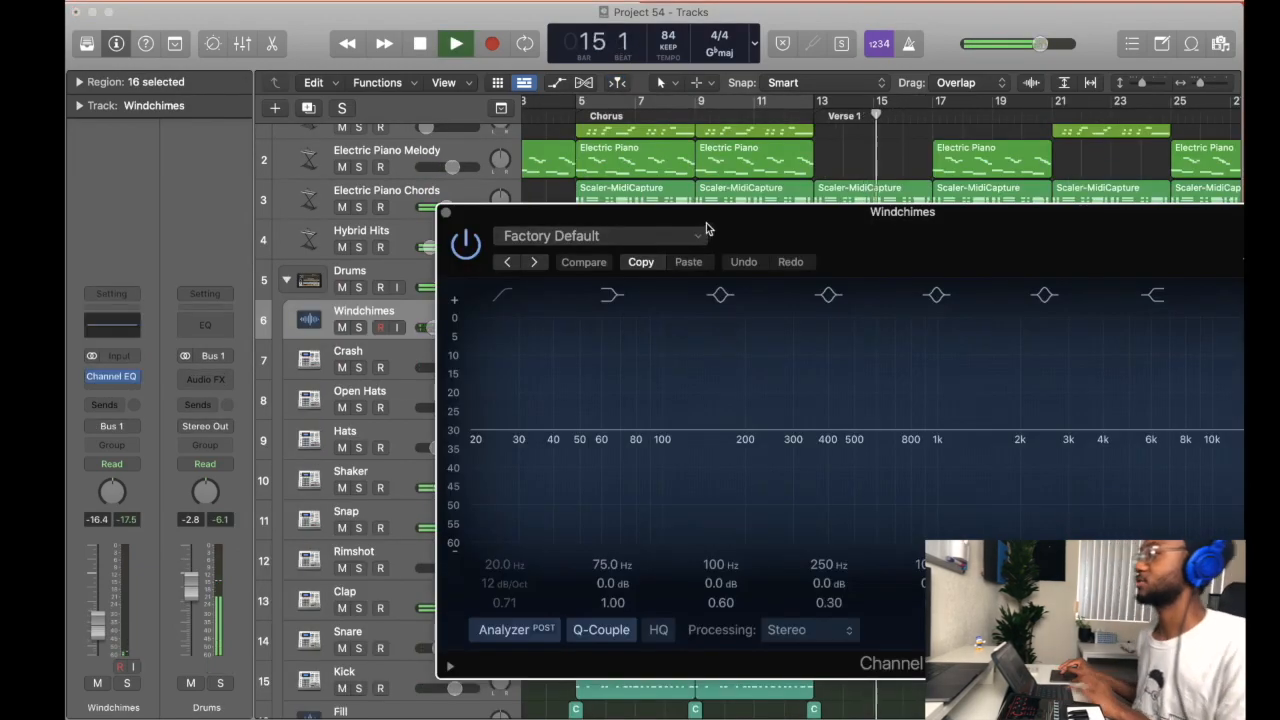
Enable the low cut in the Windchimes Channel EQ and raise its frequency well above 20 Hz.
{"action": "left_click_drag", "start_coordinate": [706, 229], "coordinate": [417, 104]}
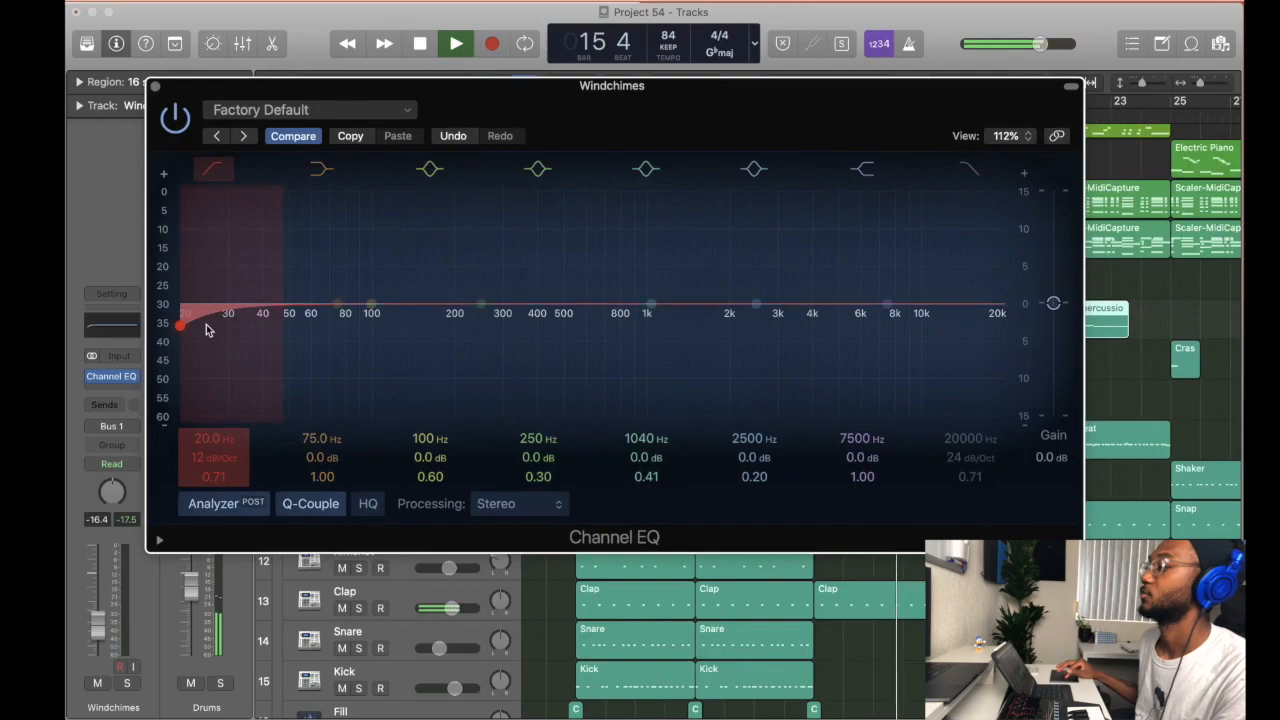
{"action": "left_click_drag", "start_coordinate": [181, 325], "coordinate": [754, 313]}
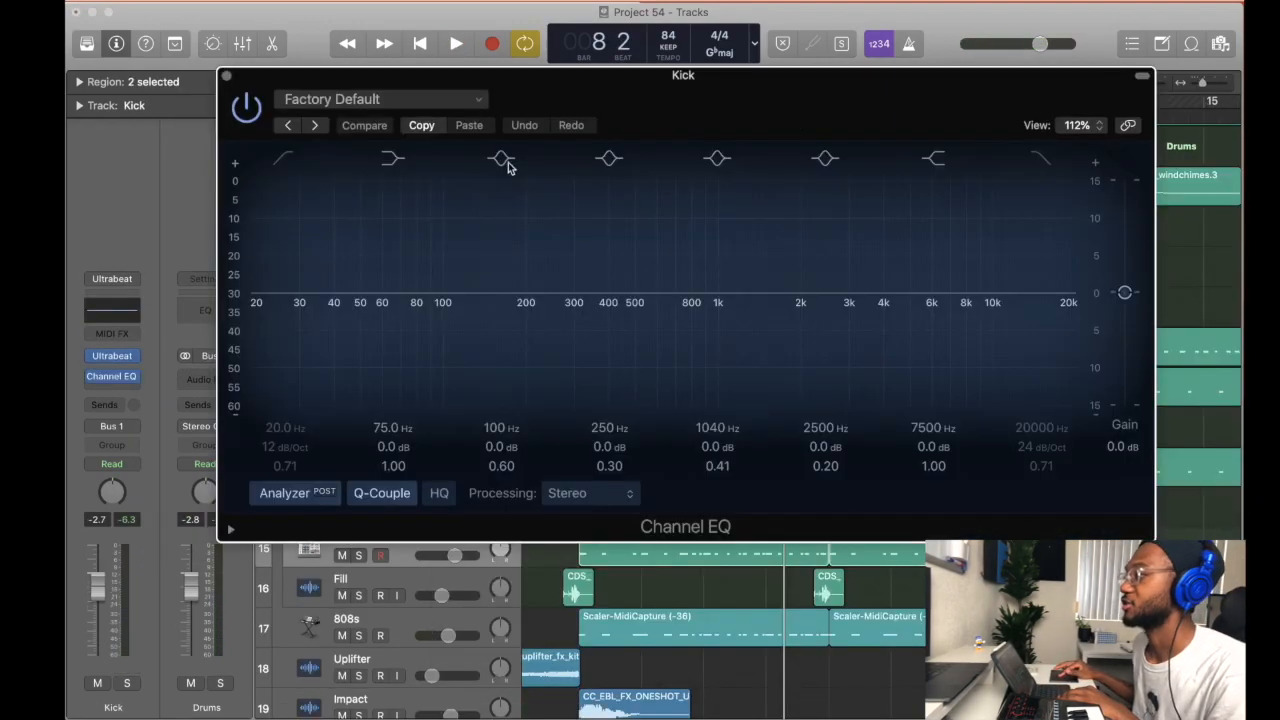
In the Kick Channel EQ, boost 131 Hz by 2.0 dB, then enable the low cut and raise its frequency.
{"action": "left_click", "coordinate": [502, 158]}
{"action": "left_click_drag", "start_coordinate": [442, 292], "coordinate": [474, 277]}
{"action": "key", "text": "space"}
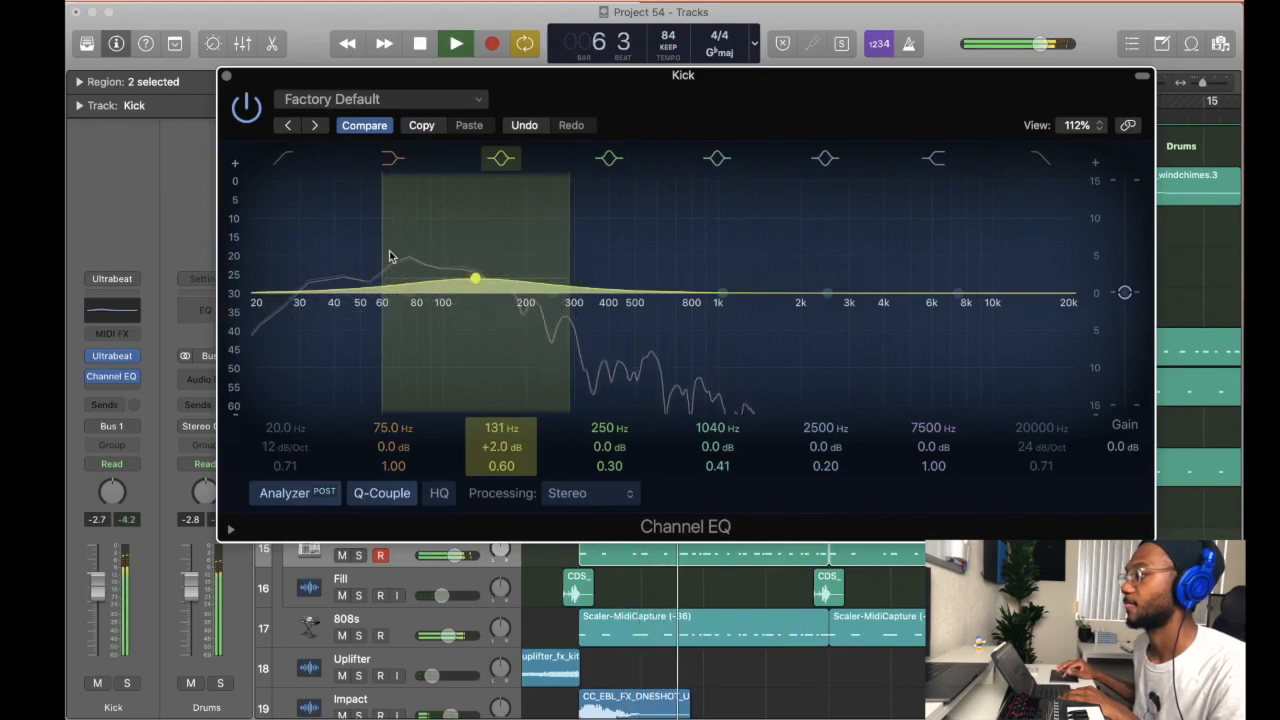
{"action": "left_click", "coordinate": [284, 158]}
{"action": "left_click_drag", "start_coordinate": [252, 309], "coordinate": [422, 312]}
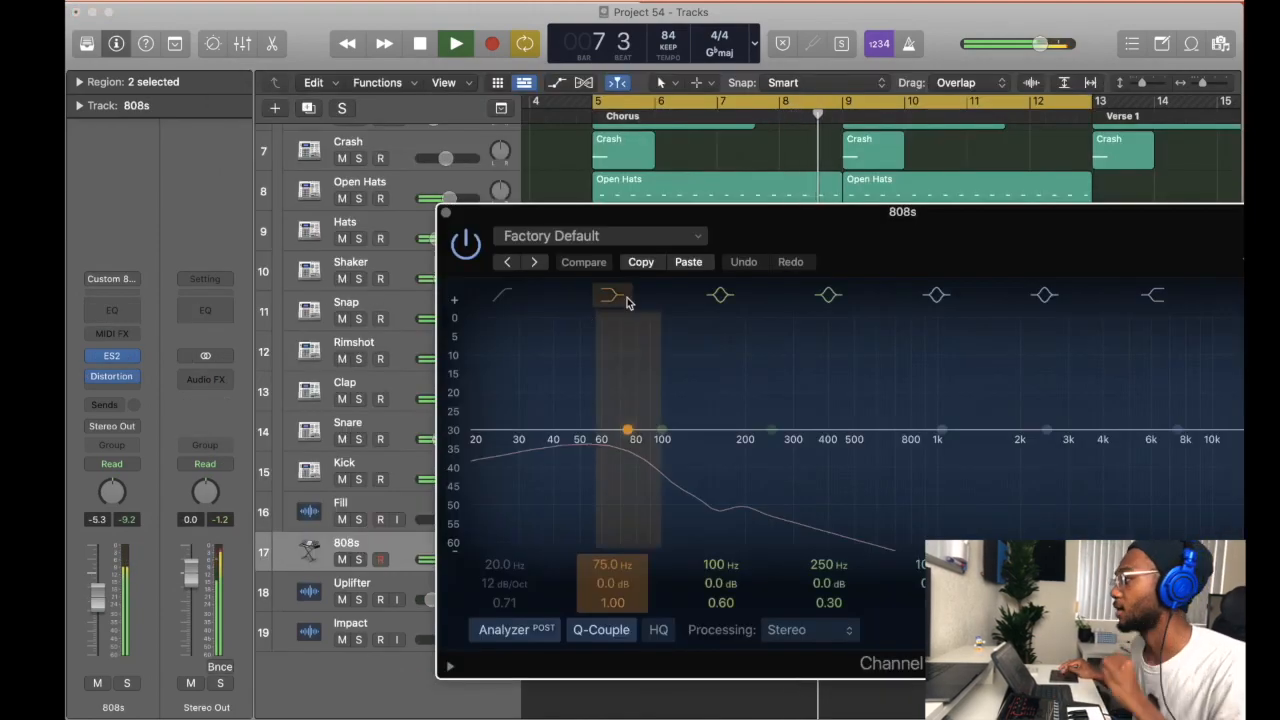
In the 808s Channel EQ, cut 1.9 dB at 149 Hz and boost the low shelf by 1.5 dB at 75.5 Hz.
{"action": "left_click_drag", "start_coordinate": [794, 226], "coordinate": [660, 141]}
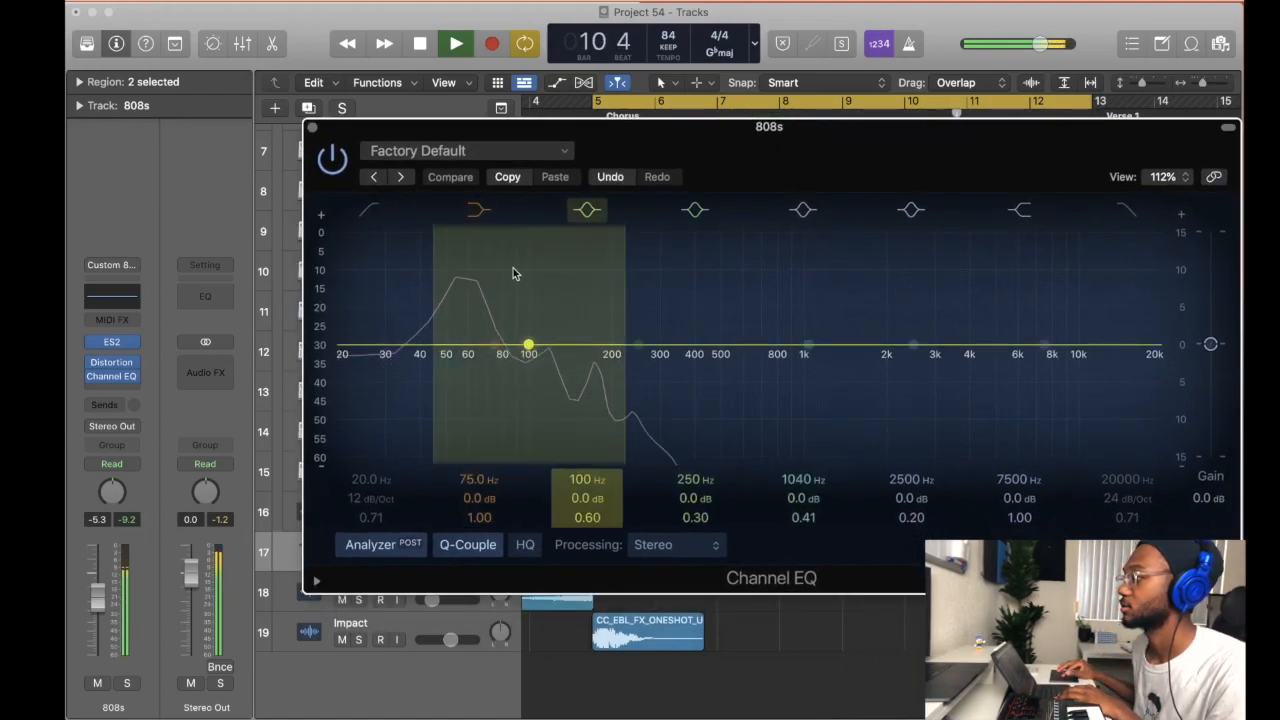
{"action": "left_click_drag", "start_coordinate": [528, 345], "coordinate": [579, 362]}
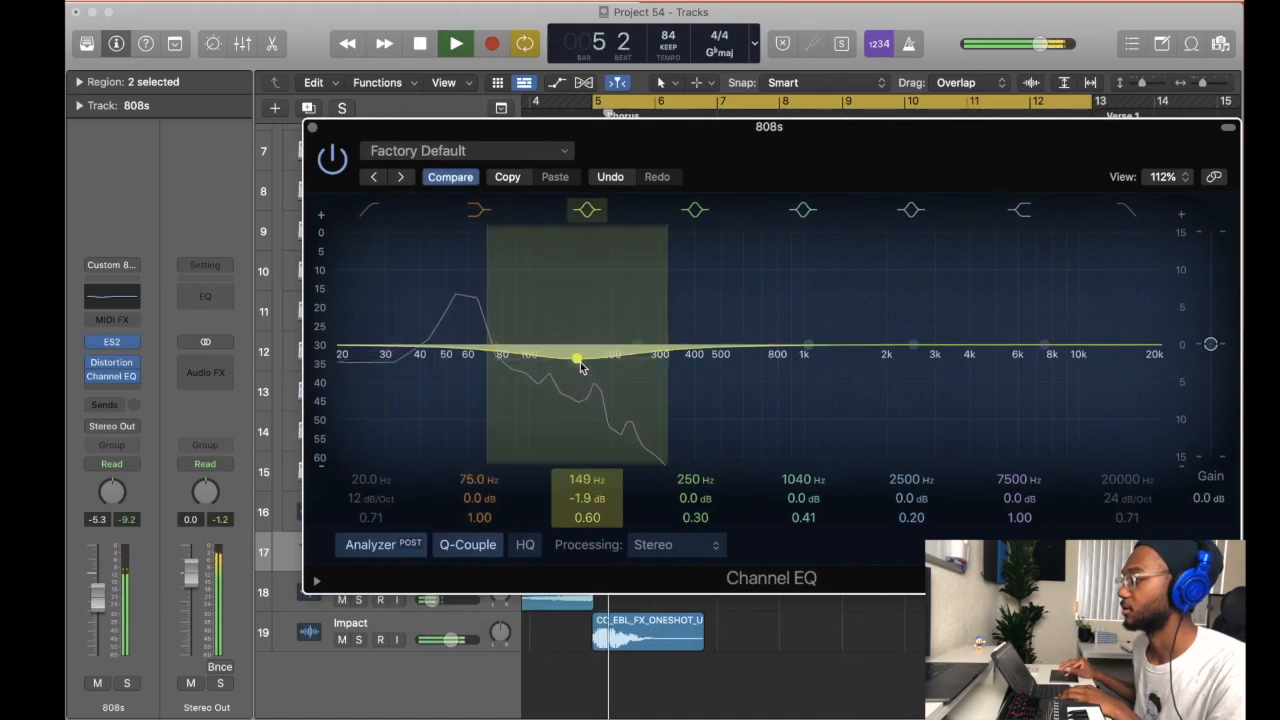
{"action": "left_click_drag", "start_coordinate": [491, 345], "coordinate": [485, 333]}
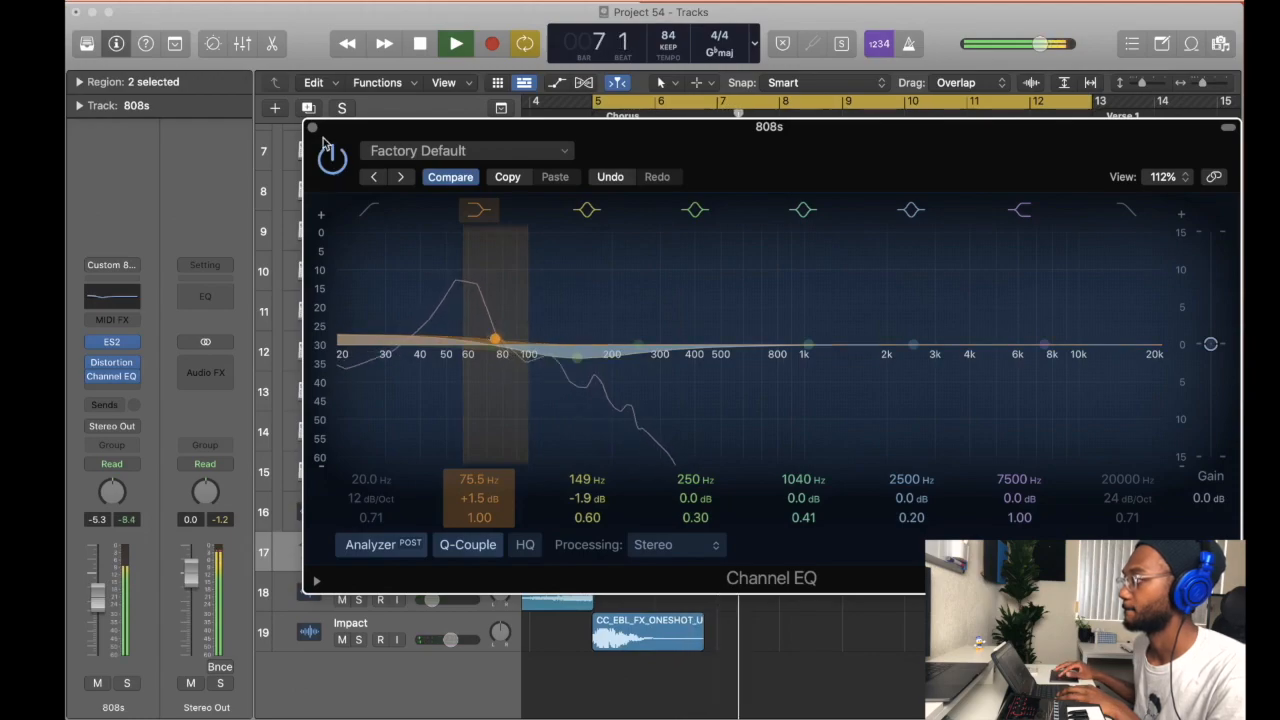
Collapse the Drums stack, insert a Compressor on it, and lower its volume to about -5.2 dB while soloed.
{"action": "key", "text": "d"}
{"action": "scroll", "coordinate": [646, 479], "scroll_direction": "up", "scroll_amount": 3}
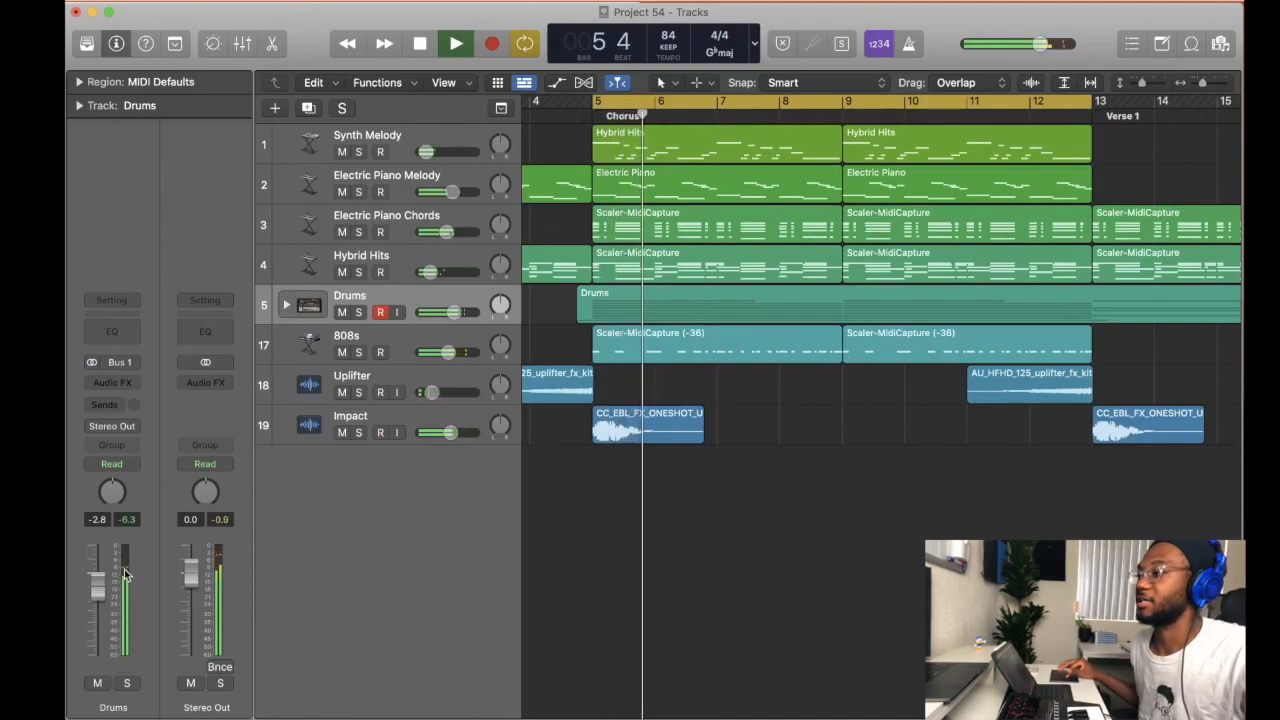
{"action": "left_click", "coordinate": [122, 383]}
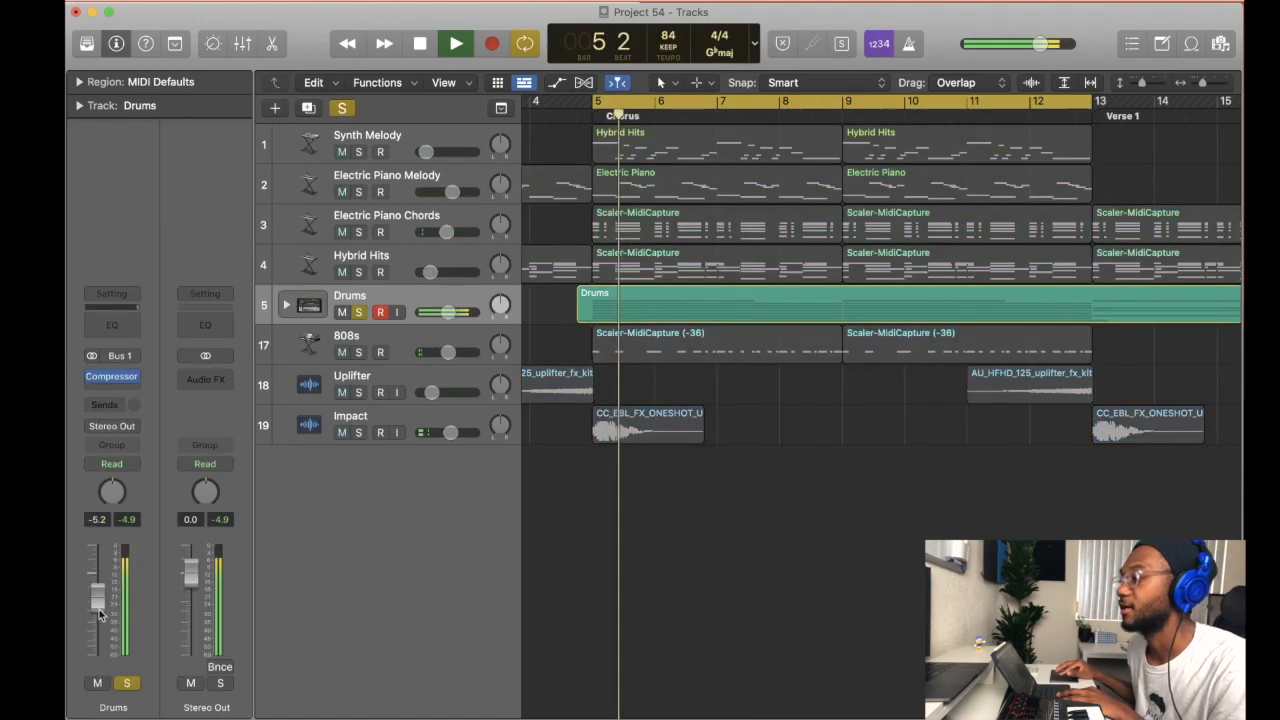
{"action": "key", "text": "space"}
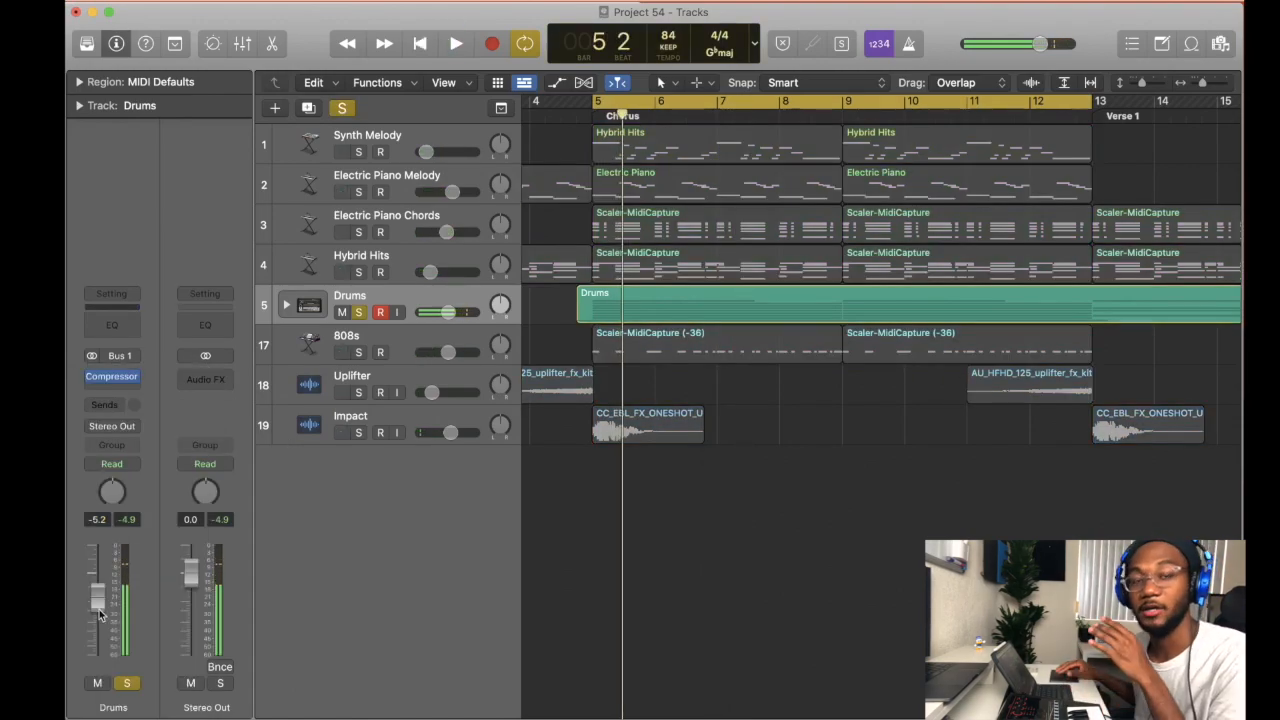
{"action": "key", "text": "space"}
{"action": "left_click_drag", "start_coordinate": [99, 611], "coordinate": [99, 614]}
{"action": "key", "text": "space"}
{"action": "key", "text": "space"}
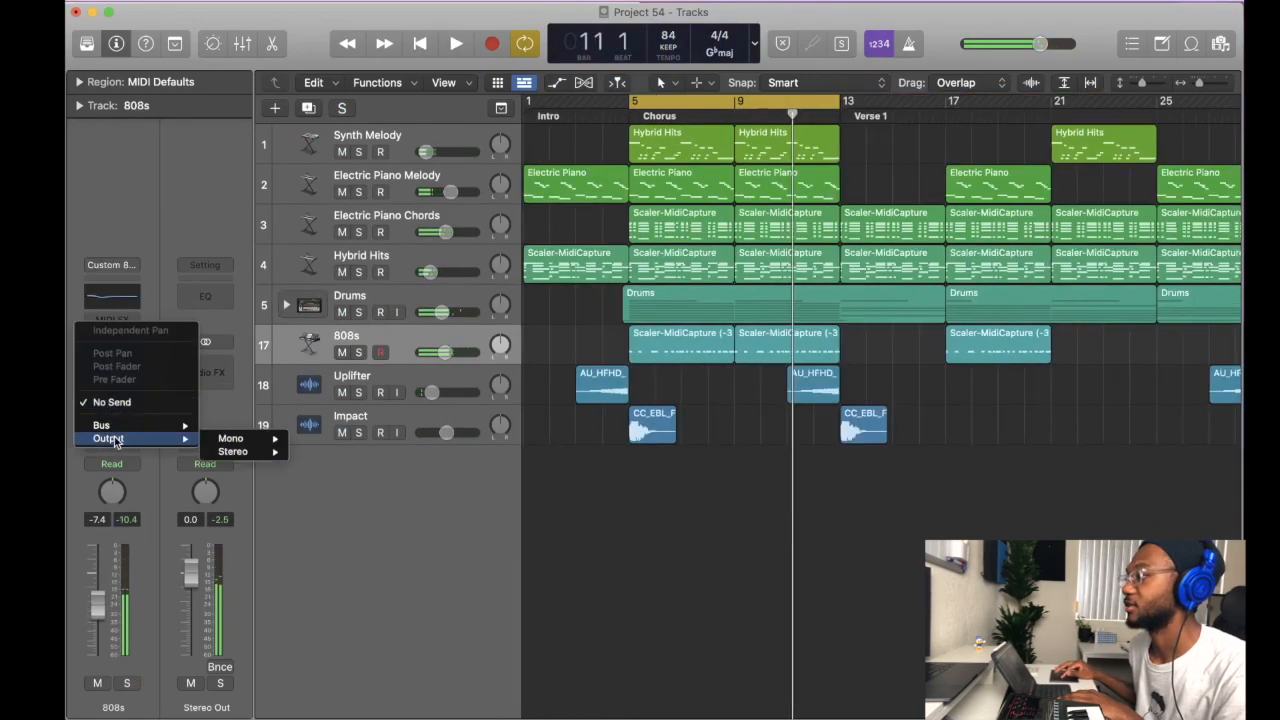
Send the Electric Piano Melody to the Space Designer reverb on Bus 2 and adjust the send level.
{"action": "mouse_move", "coordinate": [119, 428]}
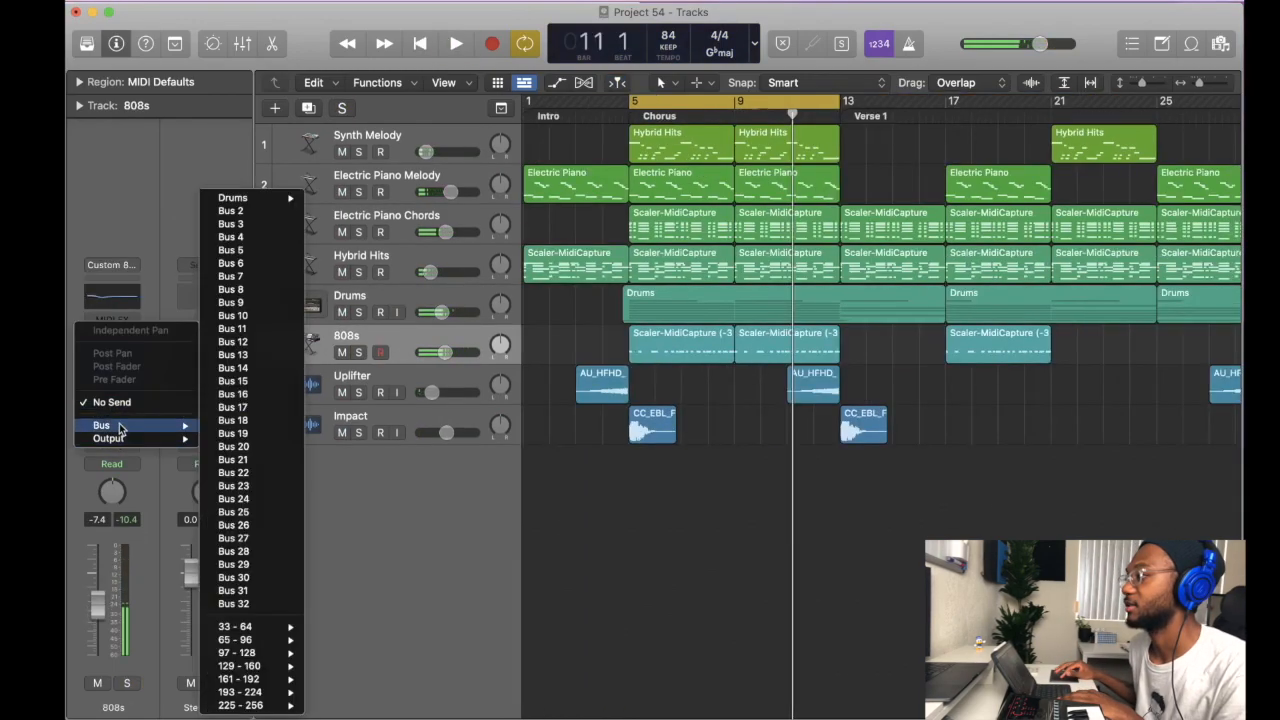
{"action": "left_click", "coordinate": [812, 538]}
{"action": "left_click", "coordinate": [403, 140]}
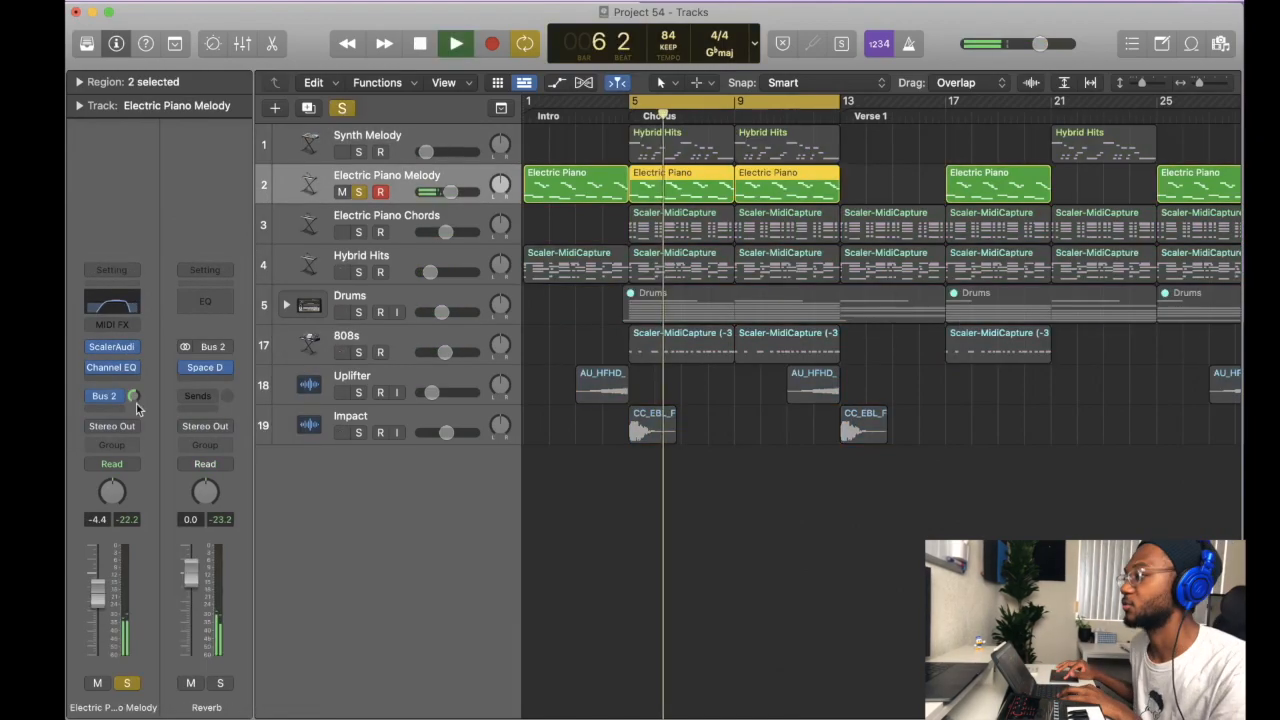
{"action": "left_click_drag", "start_coordinate": [133, 398], "coordinate": [133, 412]}
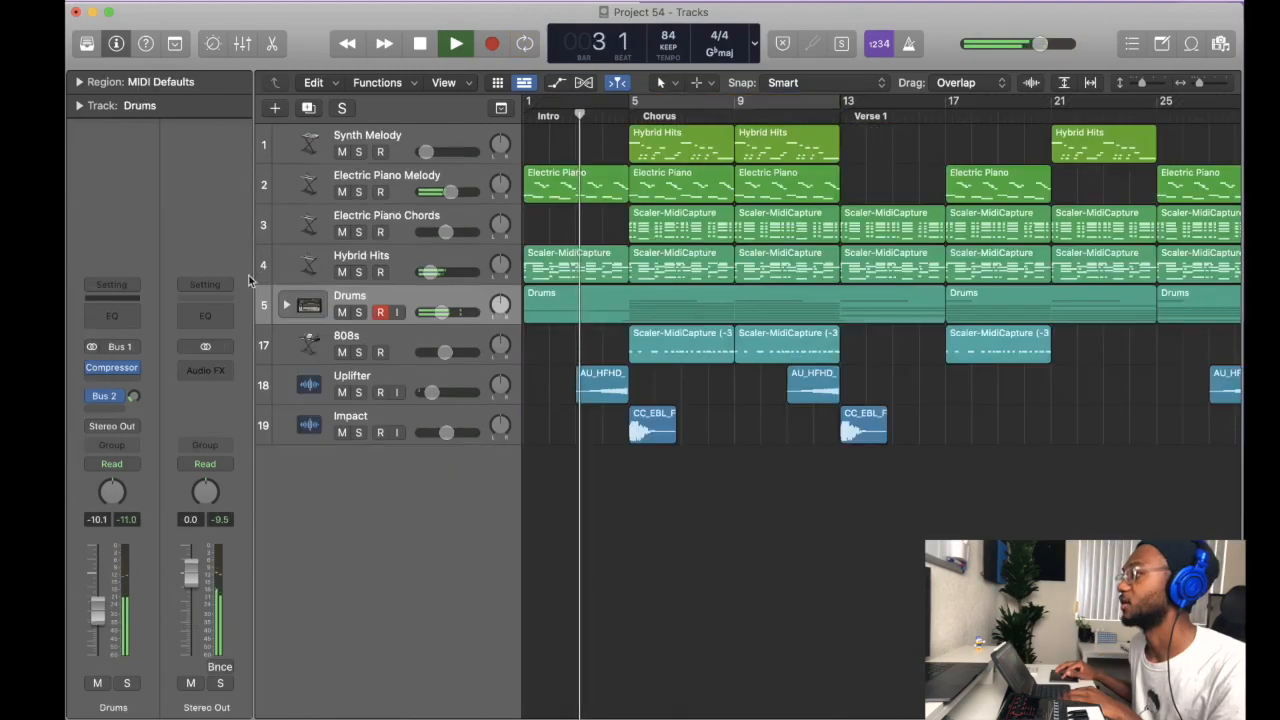
Go through the expanded Drums stack and the 808s, Fill and Uplifter tracks, and send Impact to the Bus 2 reverb.
{"action": "left_click", "coordinate": [286, 304]}
{"action": "scroll", "coordinate": [616, 458], "scroll_direction": "down", "scroll_amount": 5}
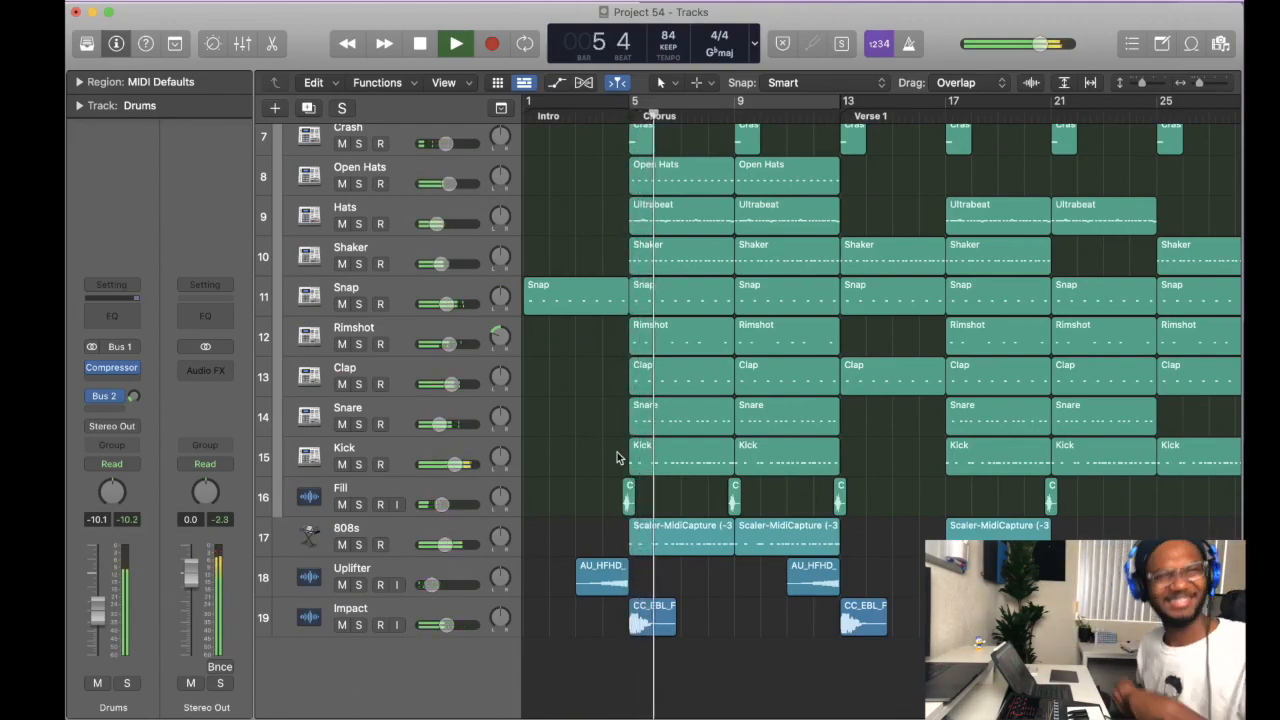
{"action": "left_click", "coordinate": [426, 530]}
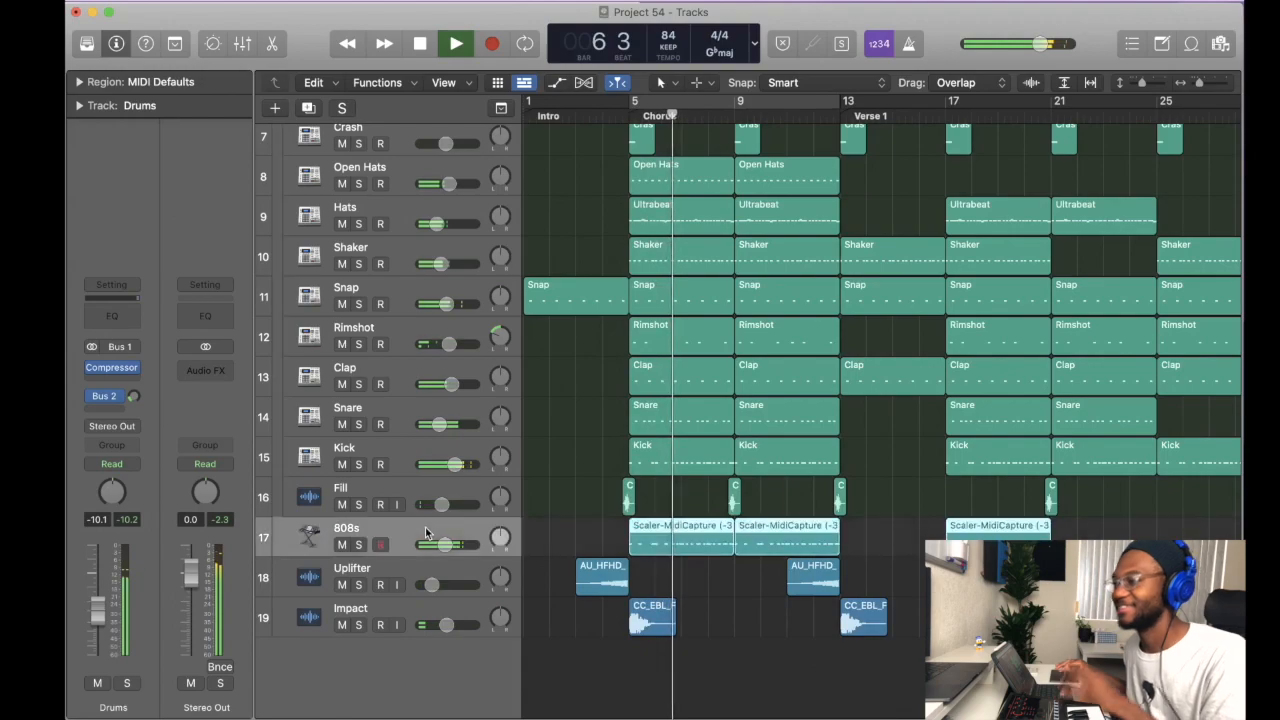
{"action": "left_click", "coordinate": [368, 490]}
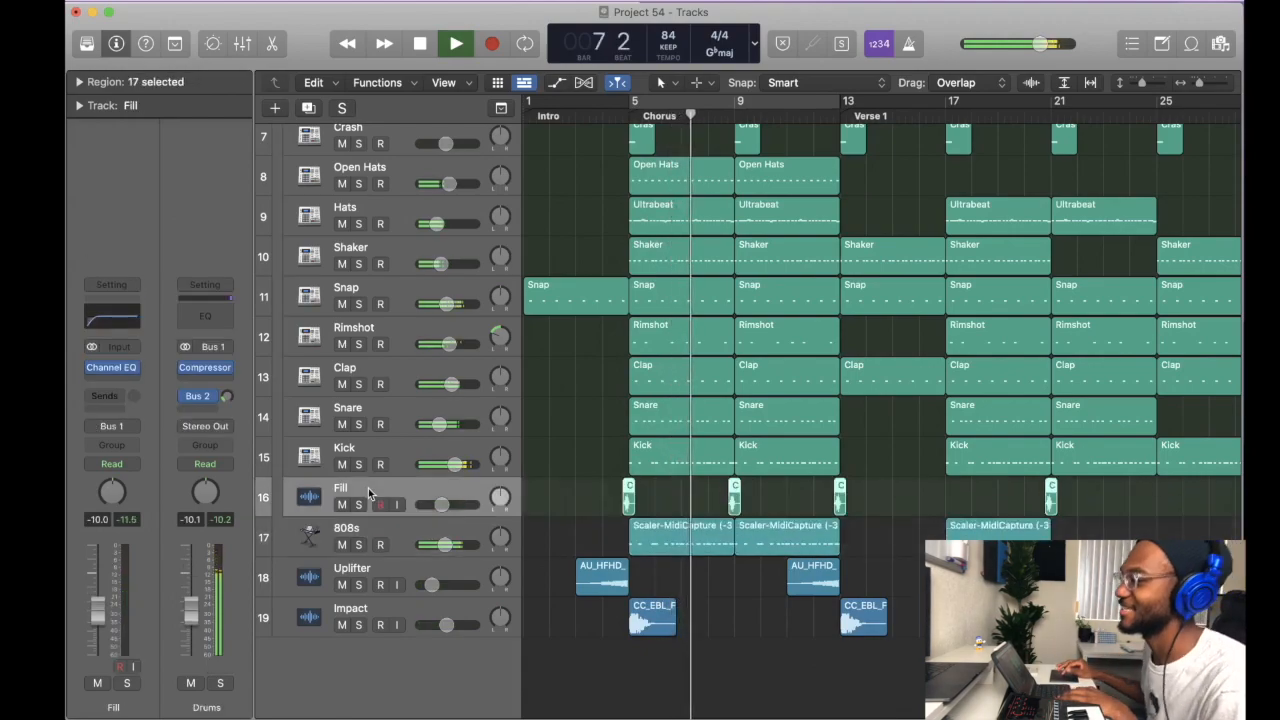
{"action": "left_click", "coordinate": [400, 564]}
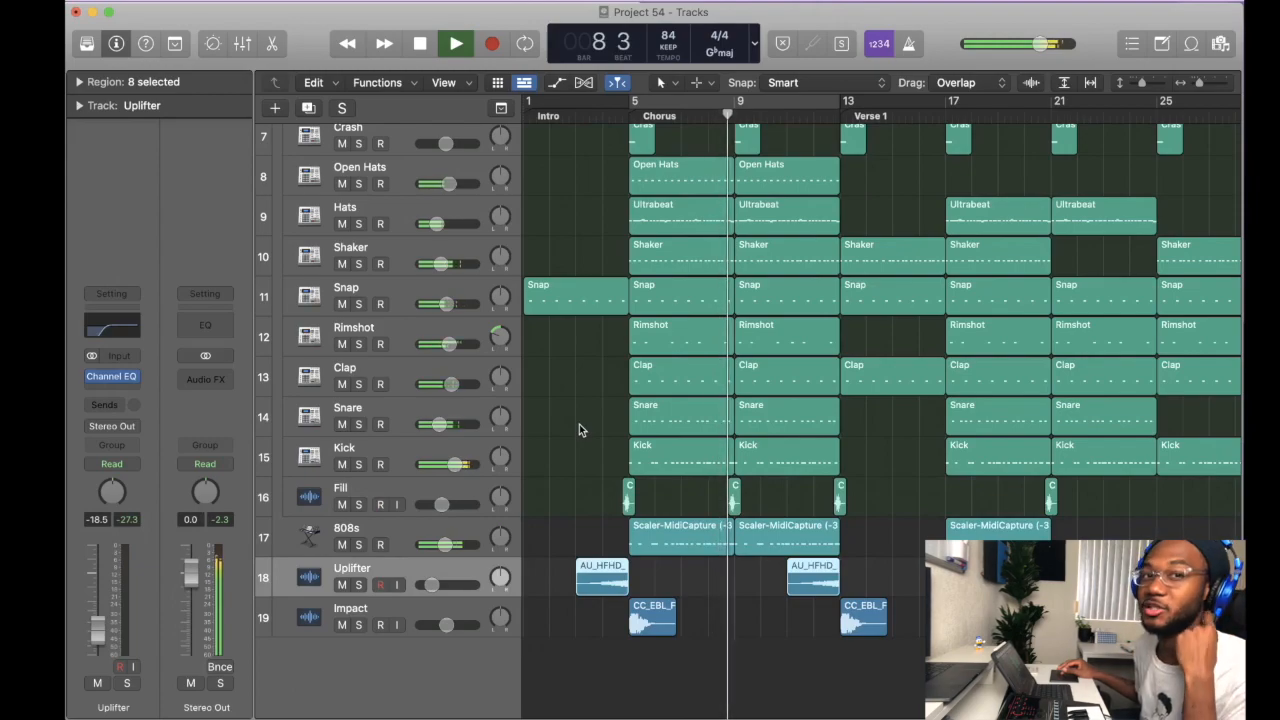
{"action": "left_click", "coordinate": [414, 609]}
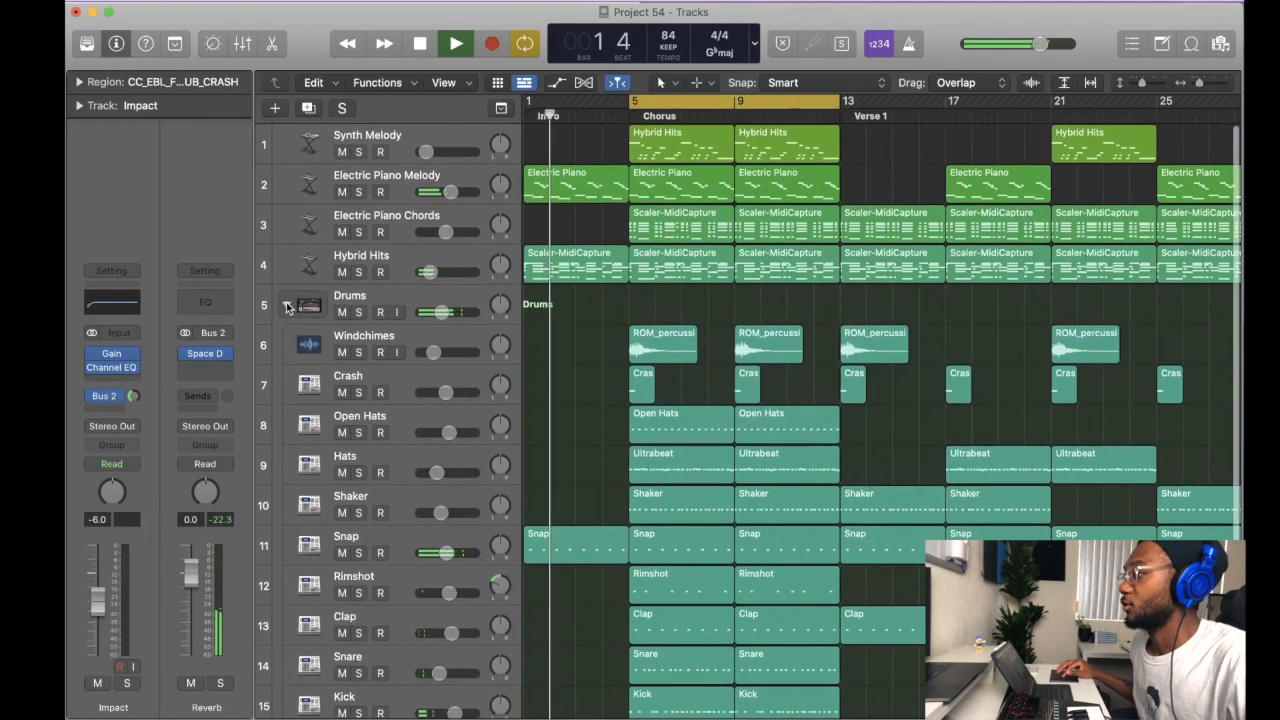
{"action": "left_click", "coordinate": [287, 306]}
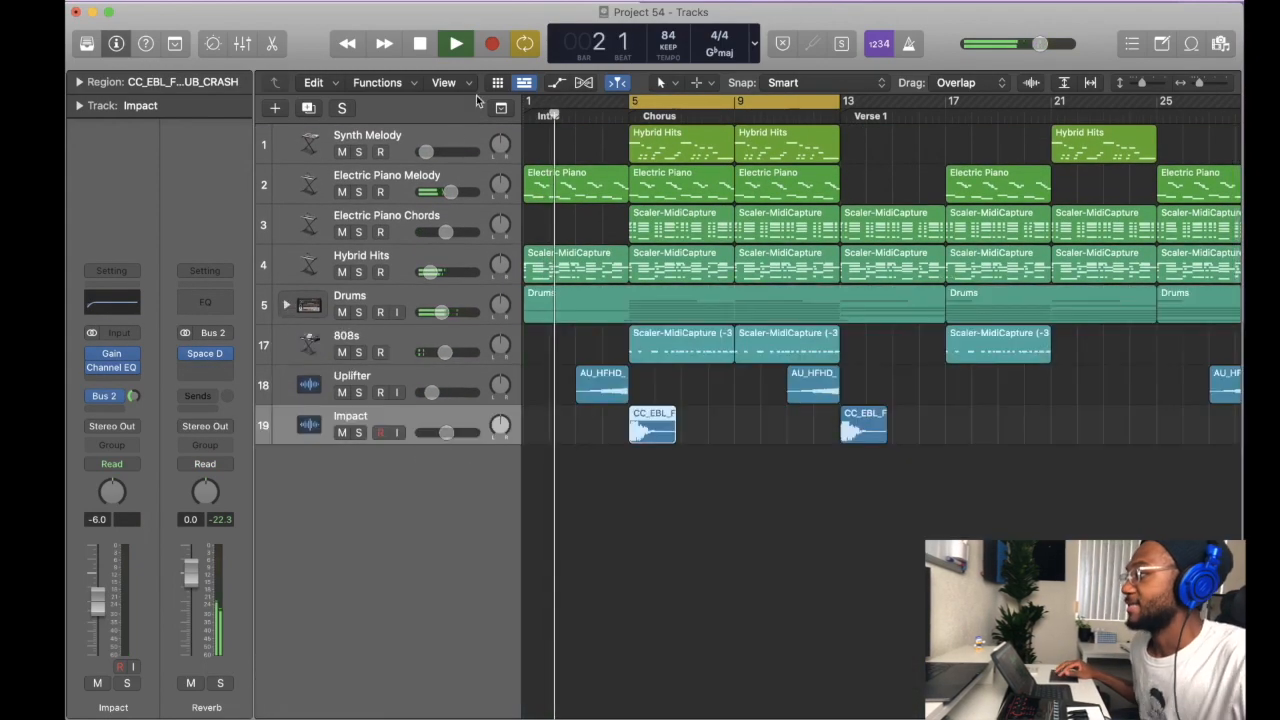
Add a Bus 3 send to the Synth Melody track and name the new aux channel Delay.
{"action": "left_click", "coordinate": [405, 135]}
{"action": "left_click", "coordinate": [116, 398]}
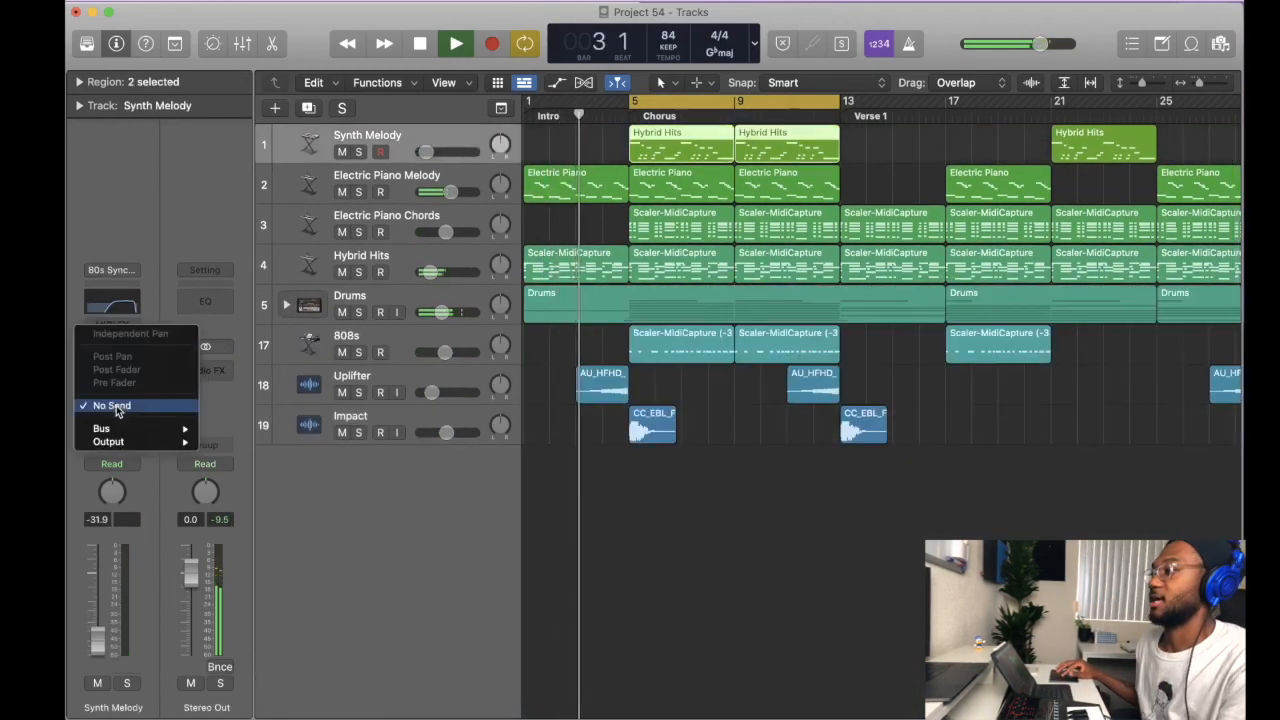
{"action": "mouse_move", "coordinate": [105, 428]}
{"action": "left_click", "coordinate": [260, 232]}
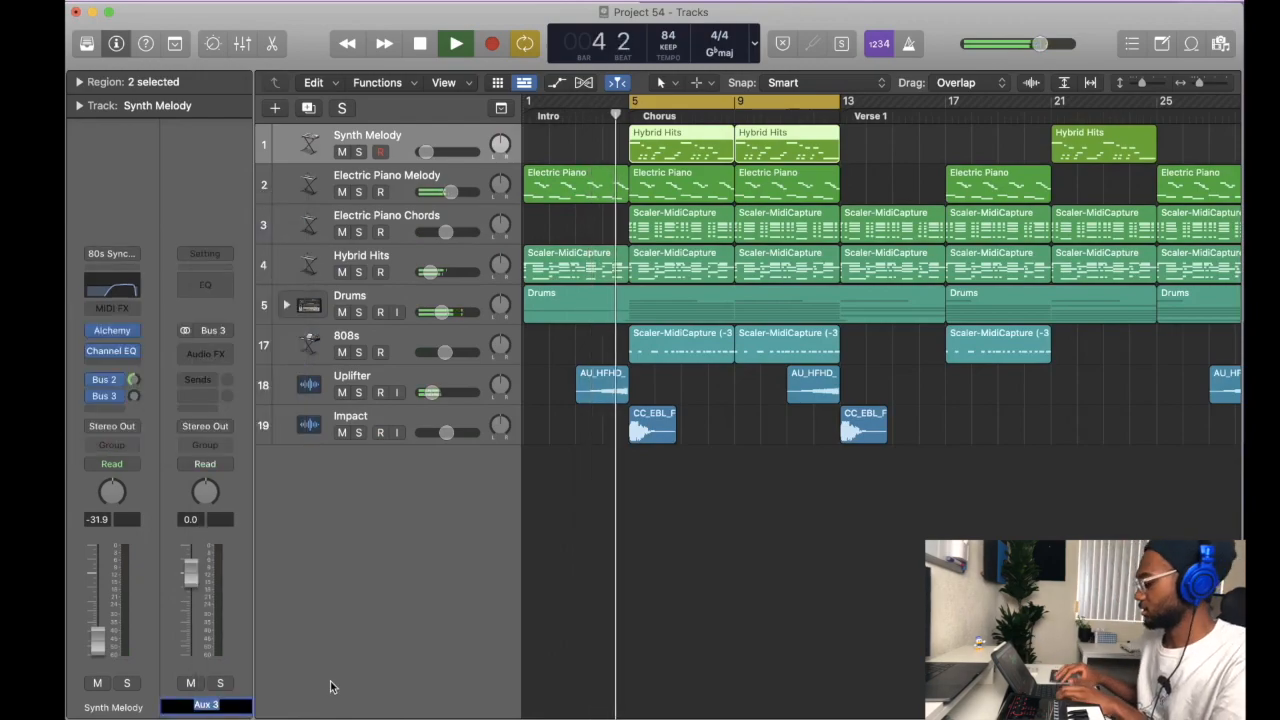
Insert a stereo Tape Delay on the Delay aux channel.
{"action": "left_click", "coordinate": [205, 350]}
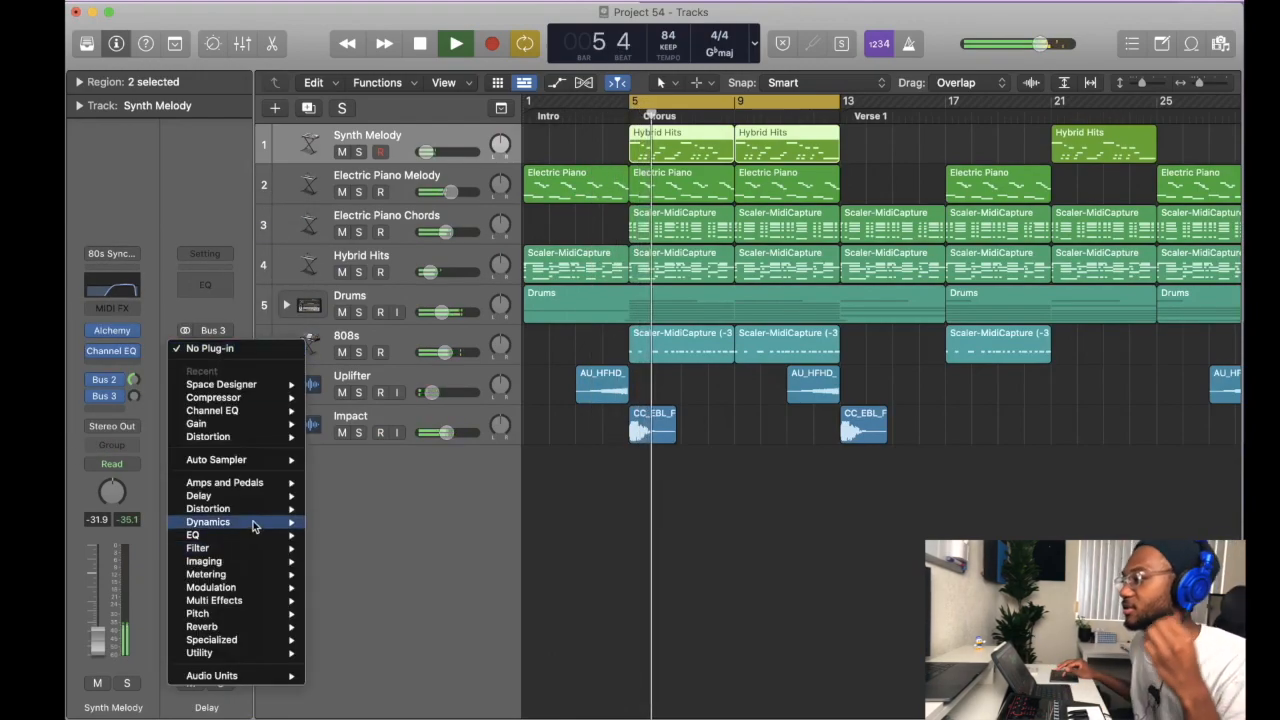
{"action": "mouse_move", "coordinate": [254, 509]}
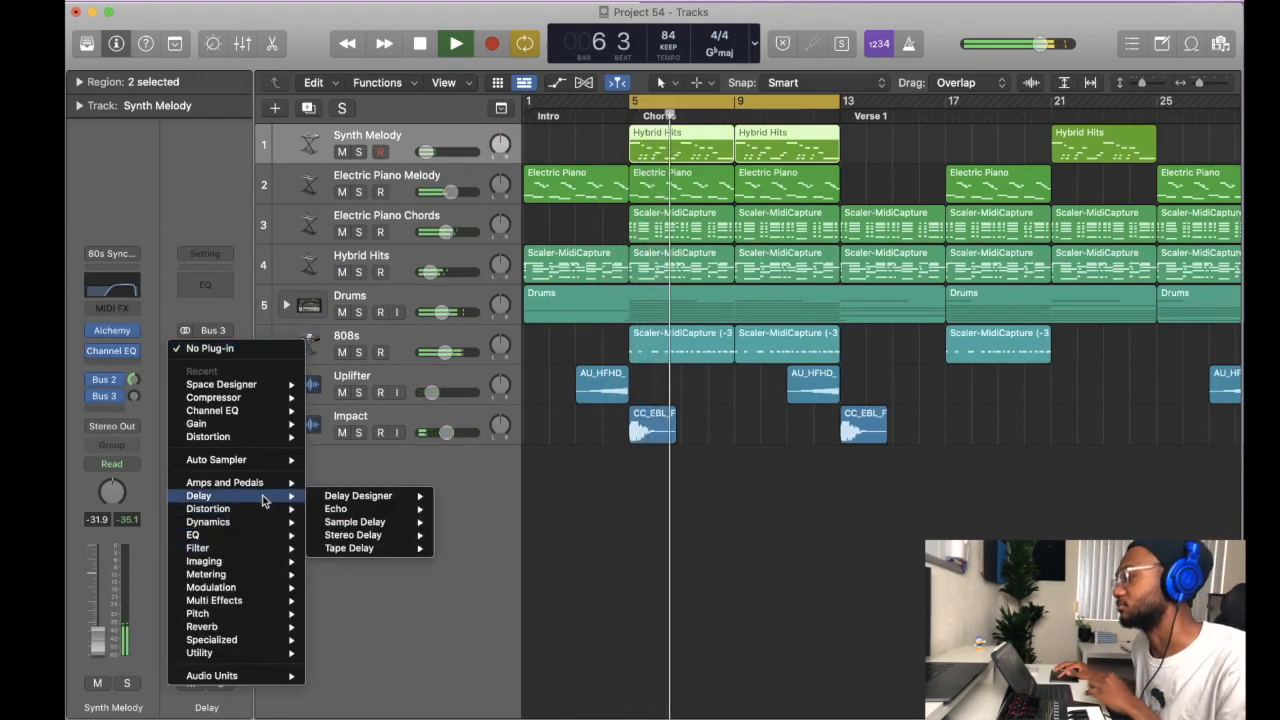
{"action": "mouse_move", "coordinate": [371, 549]}
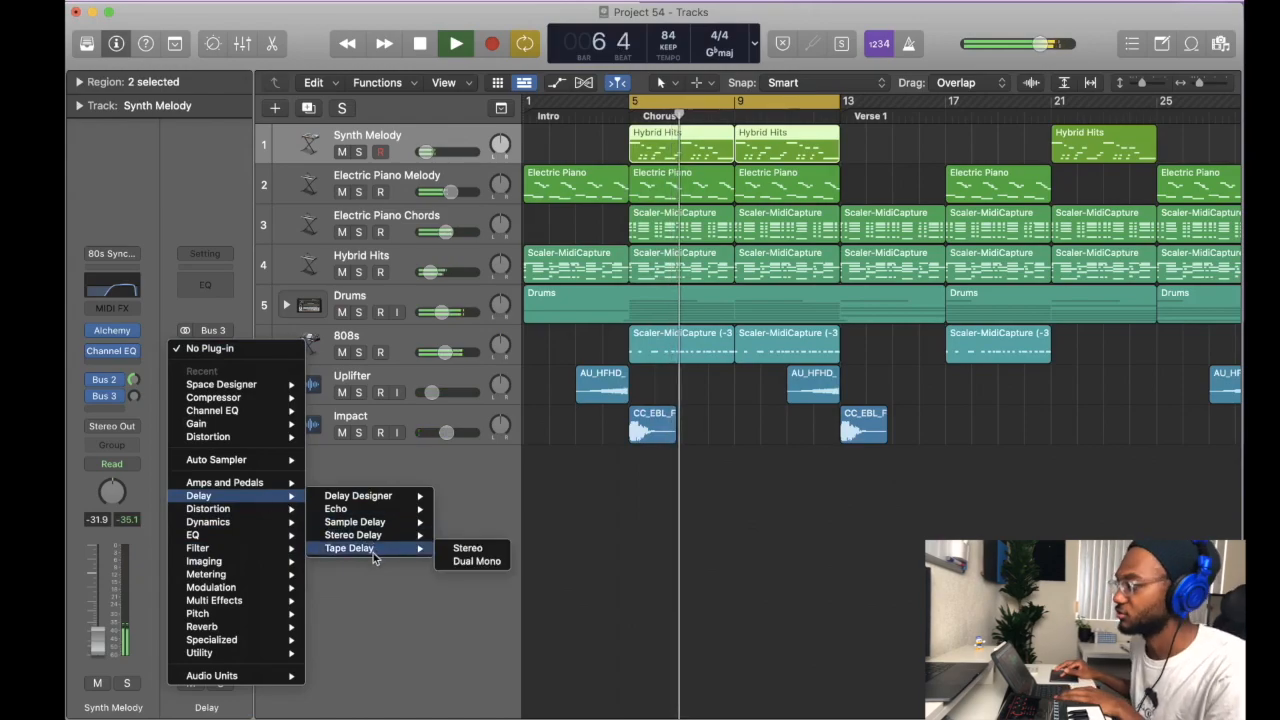
{"action": "left_click", "coordinate": [455, 552]}
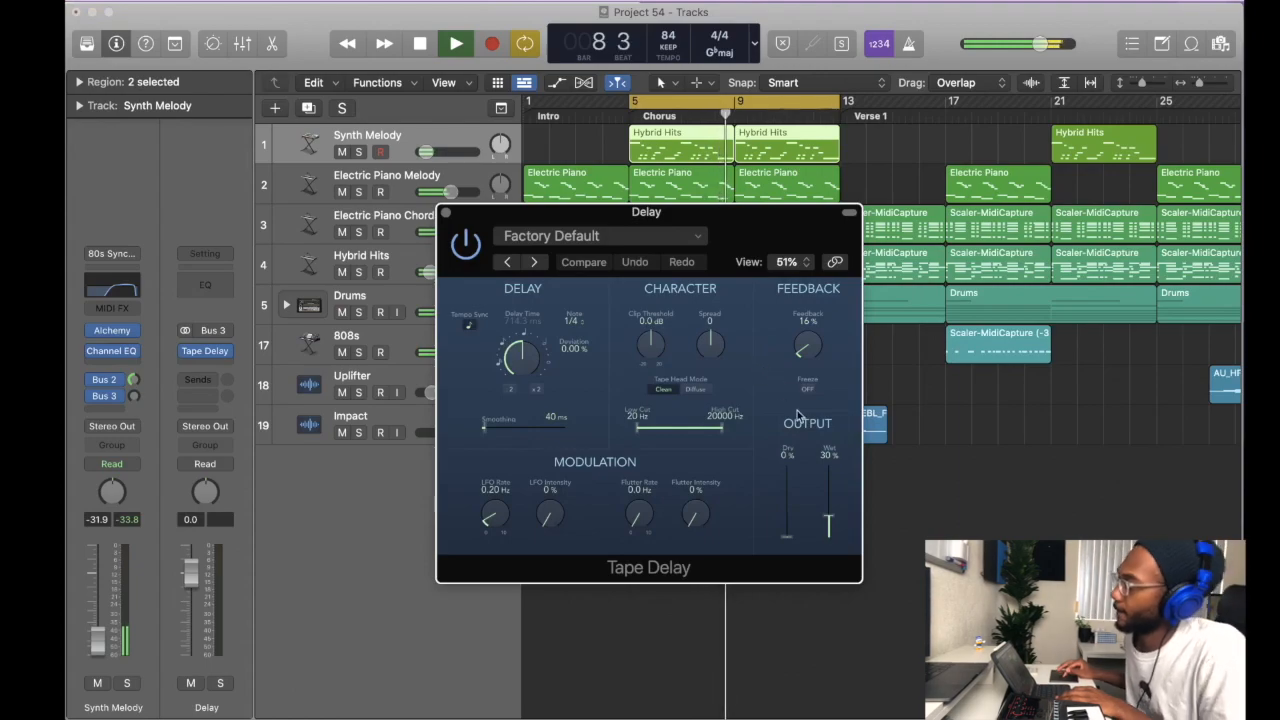
Set the Tape Delay's wet output to 100% with more feedback, and adjust the Synth Melody's Bus 3 send level.
{"action": "left_click_drag", "start_coordinate": [829, 520], "coordinate": [835, 388]}
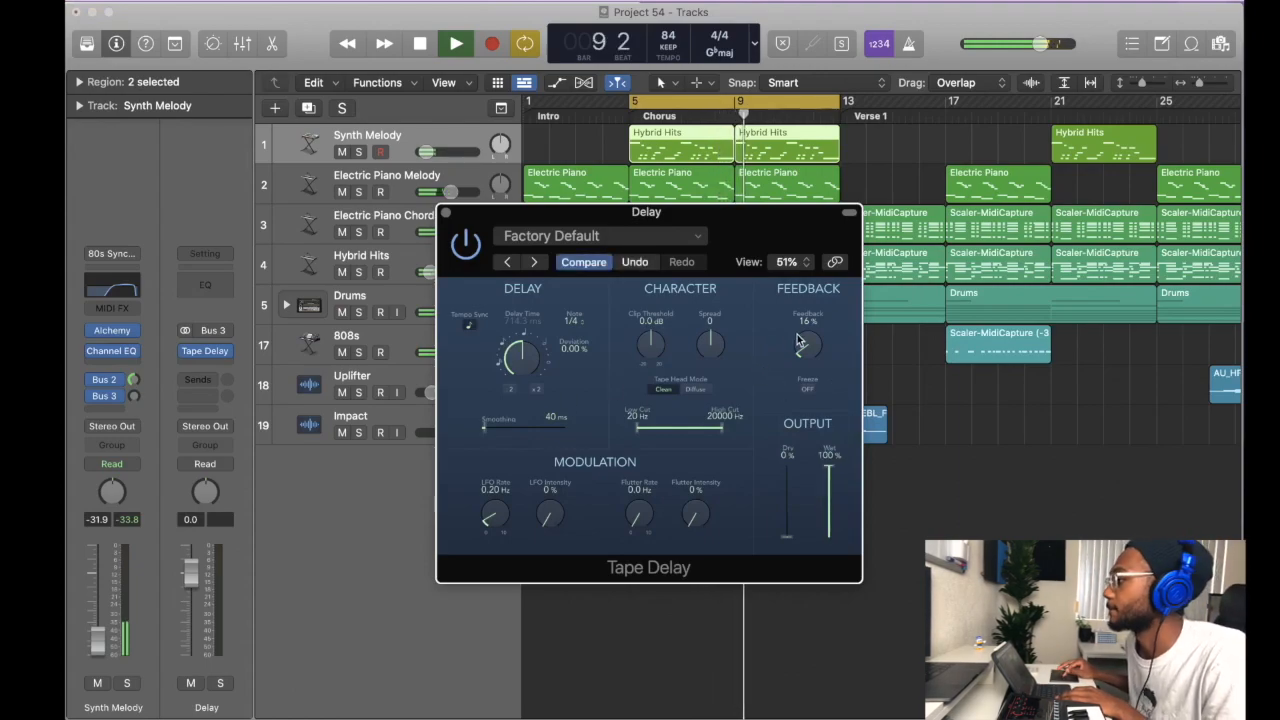
{"action": "left_click_drag", "start_coordinate": [805, 348], "coordinate": [806, 329]}
{"action": "left_click_drag", "start_coordinate": [135, 394], "coordinate": [139, 400]}
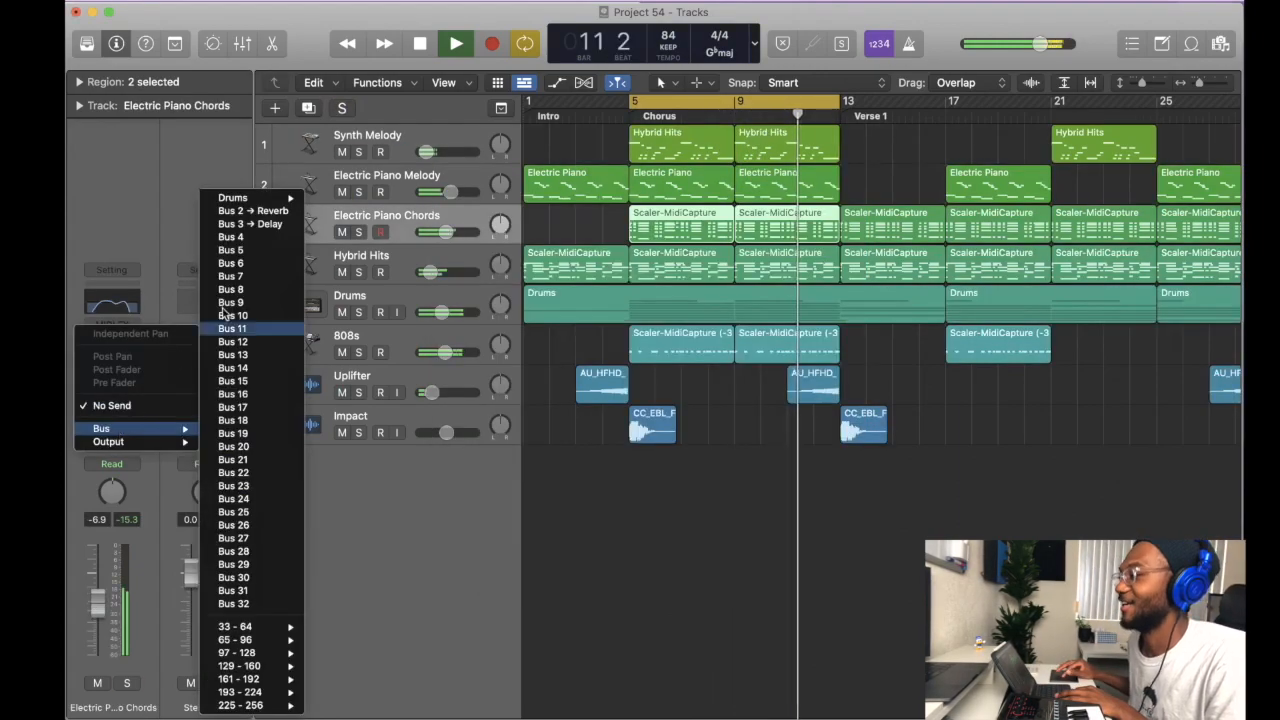
Send the Electric Piano Chords to the Bus 3 delay at about -17.9 dB and check the effect in solo.
{"action": "left_click", "coordinate": [250, 228]}
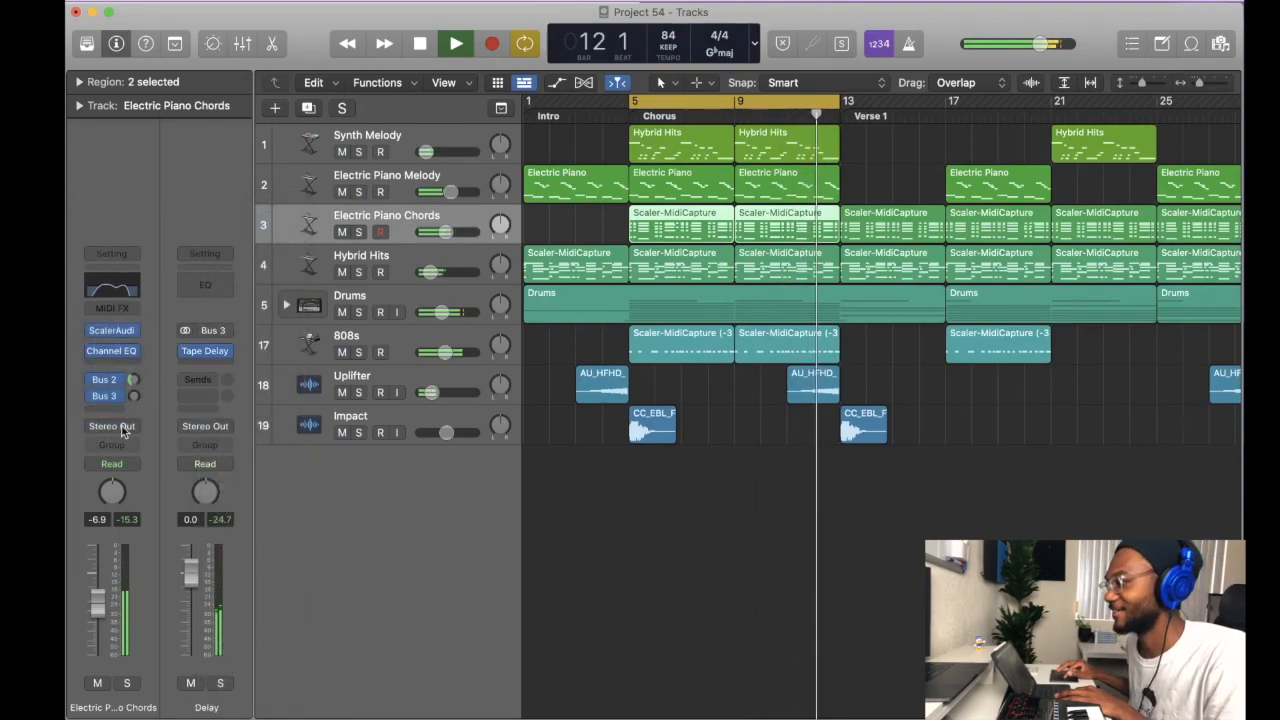
{"action": "left_click_drag", "start_coordinate": [133, 396], "coordinate": [134, 405]}
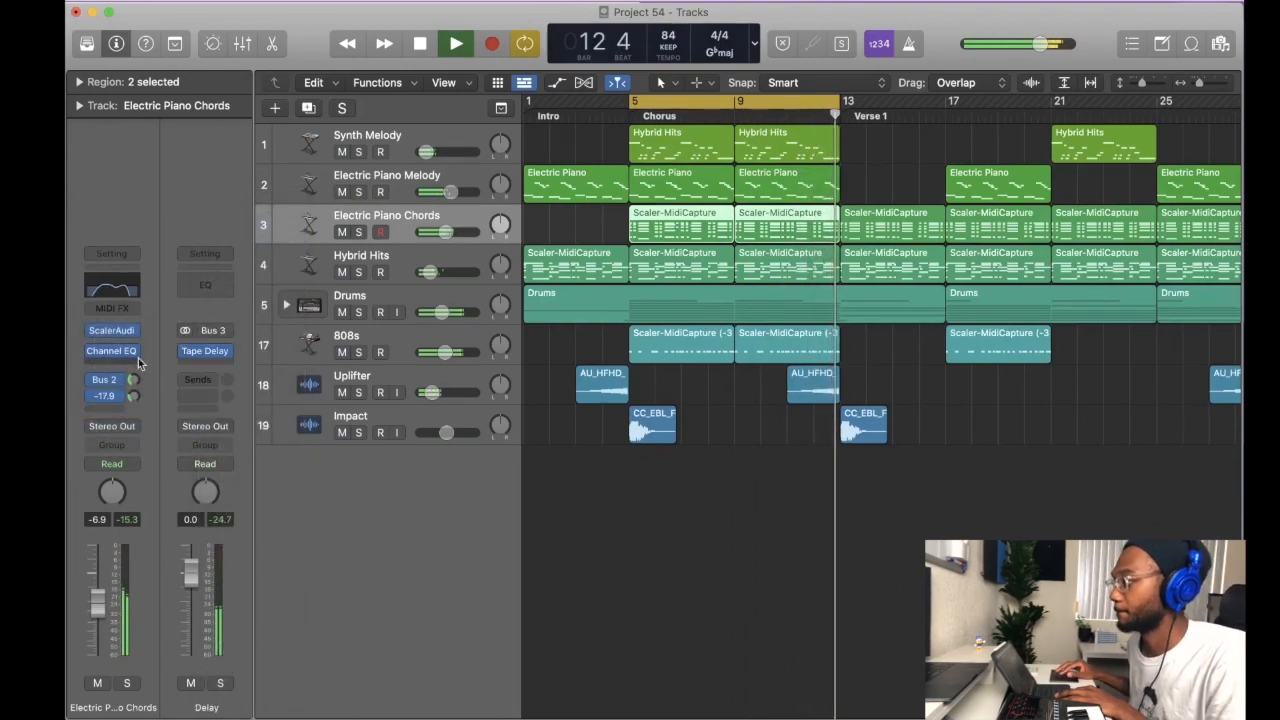
{"action": "key", "text": "s"}
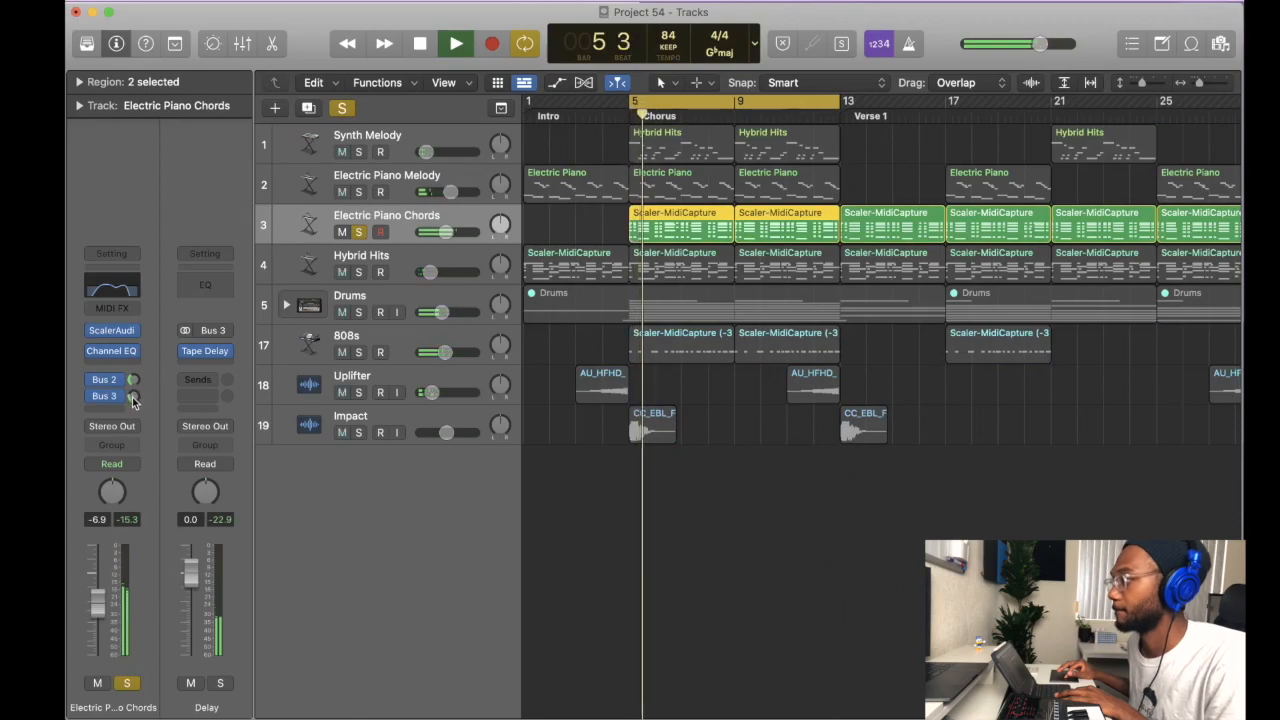
{"action": "key", "text": "s"}
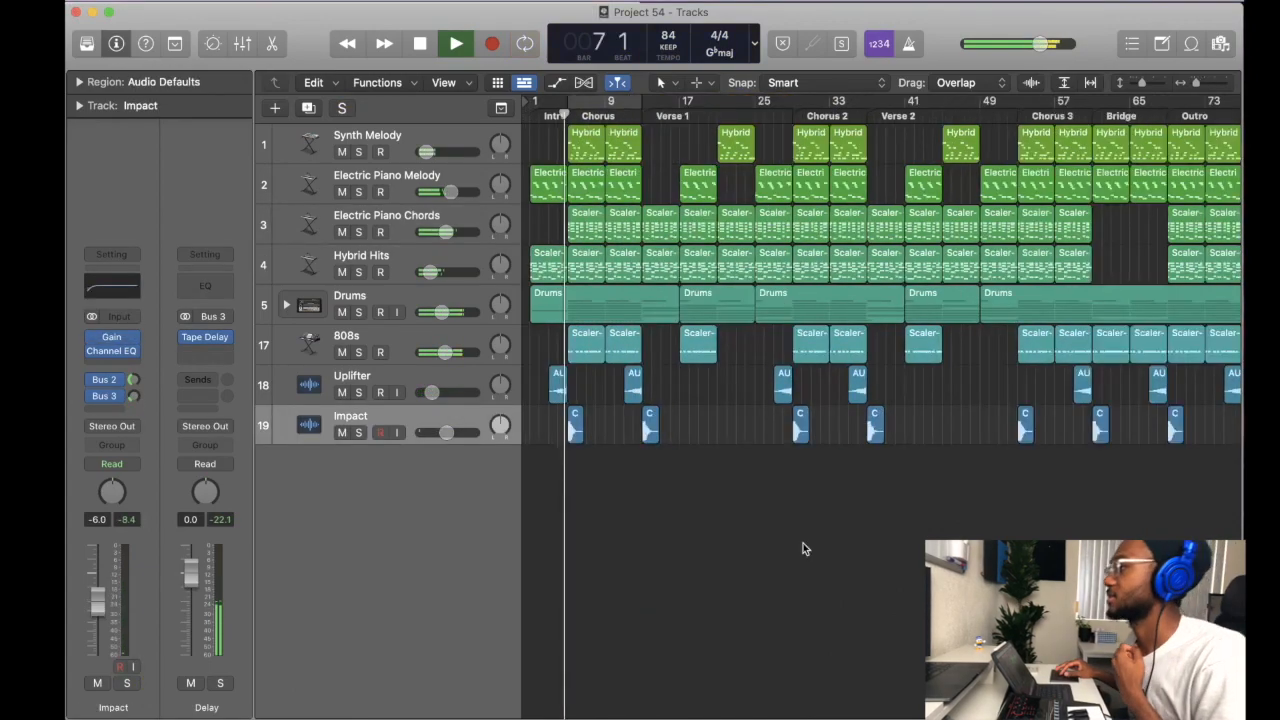
Move the project end back to where the last regions of the outro finish, and play the arrangement.
{"action": "key", "text": "super+Left"}
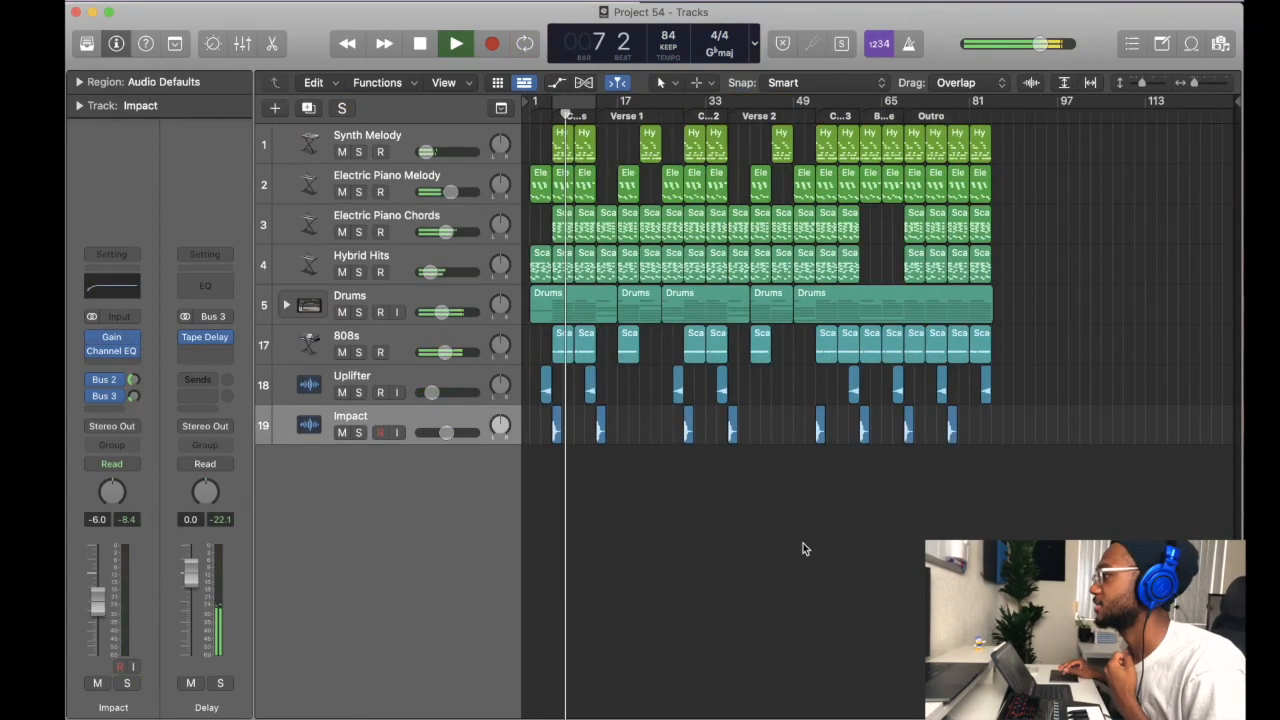
{"action": "left_click_drag", "start_coordinate": [1238, 104], "coordinate": [995, 258]}
{"action": "key", "text": "super+Right"}
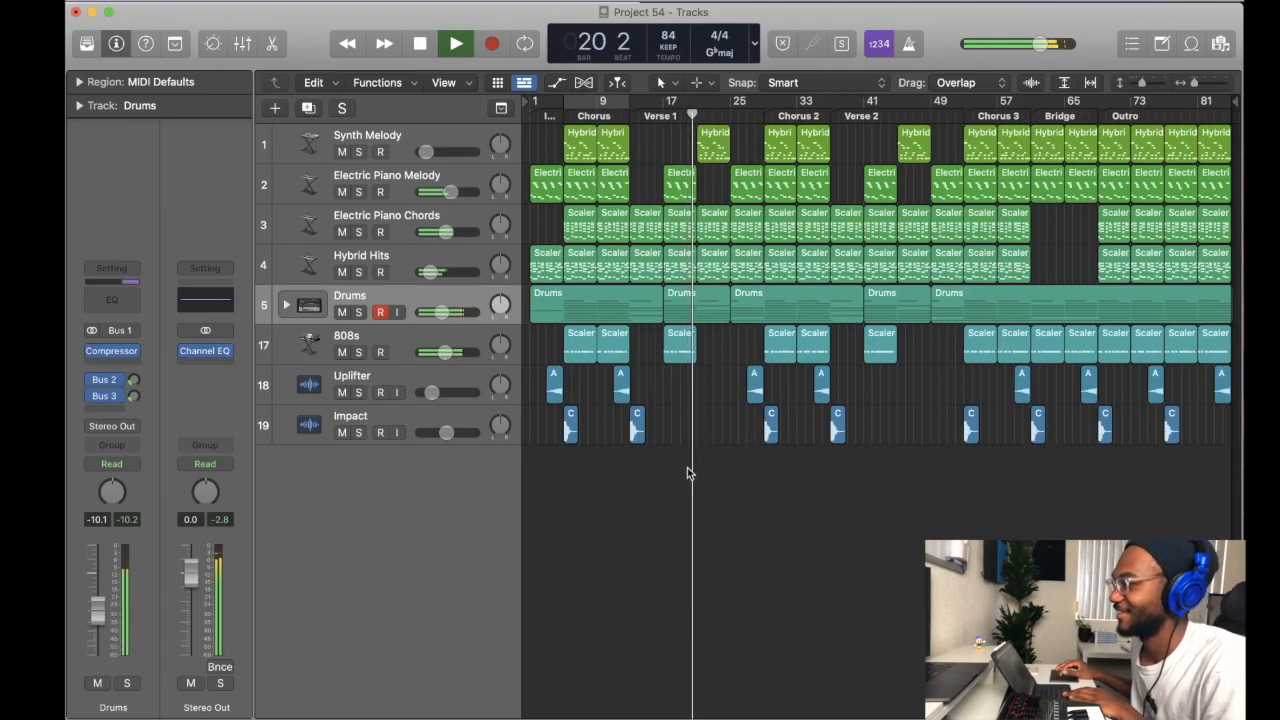
{"action": "key", "text": "space"}
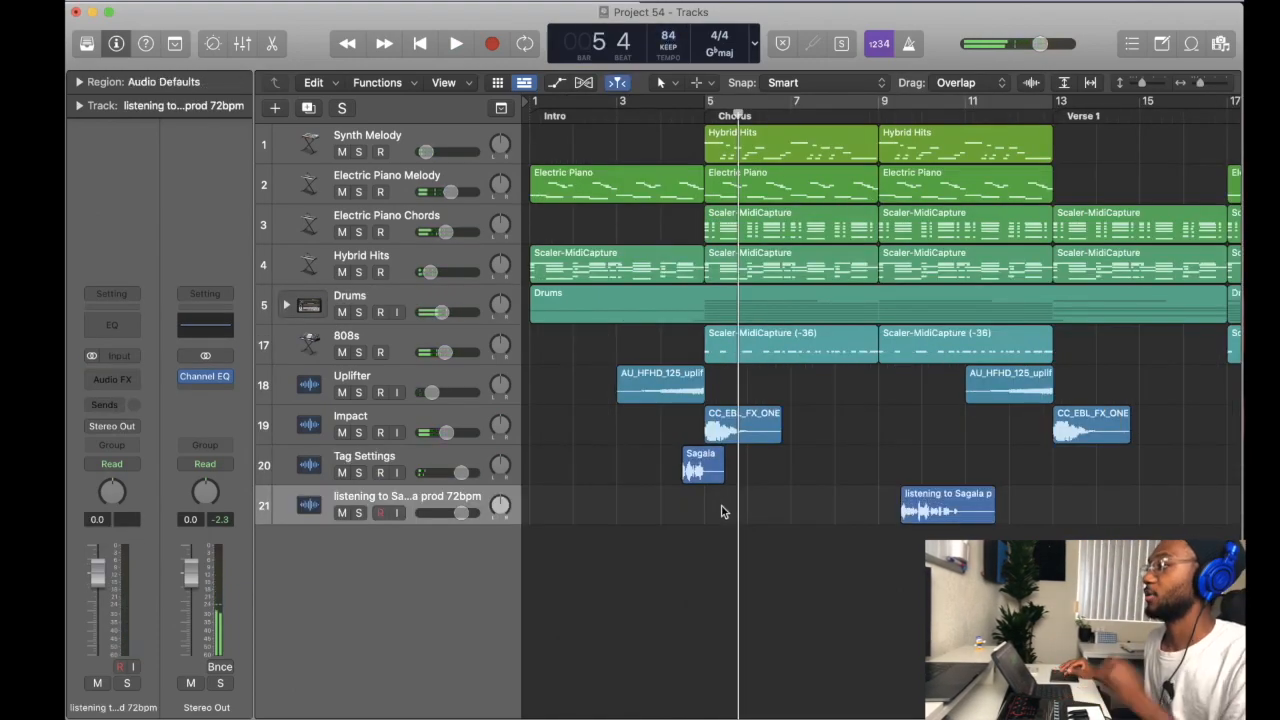
Set the project tempo to 72 to match the imported 72 bpm tag audio.
{"action": "key", "text": "super+Left"}
{"action": "key", "text": "super+Left"}
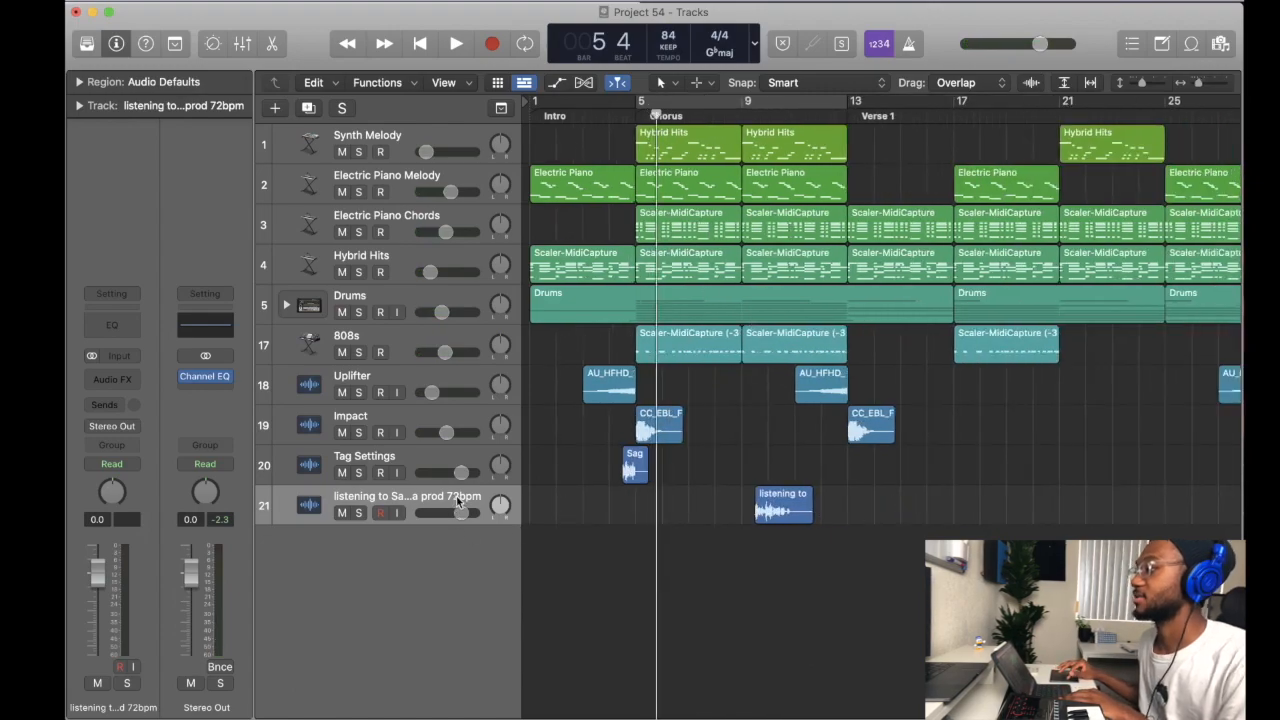
{"action": "scroll", "coordinate": [718, 517], "scroll_direction": "right", "scroll_amount": 3}
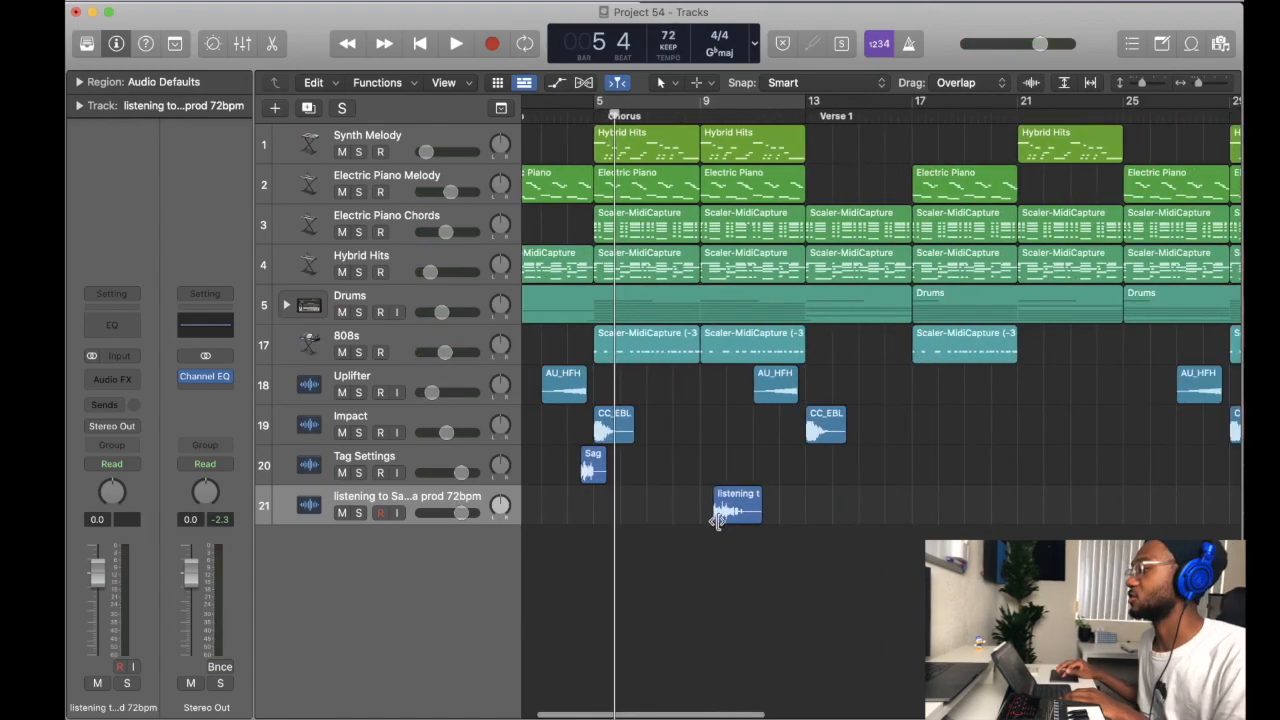
Turn on Flex Time with the Slicing algorithm for the imported 72 bpm tag track and set the project tempo to 84.
{"action": "double_click", "coordinate": [733, 511]}
{"action": "left_click", "coordinate": [491, 276]}
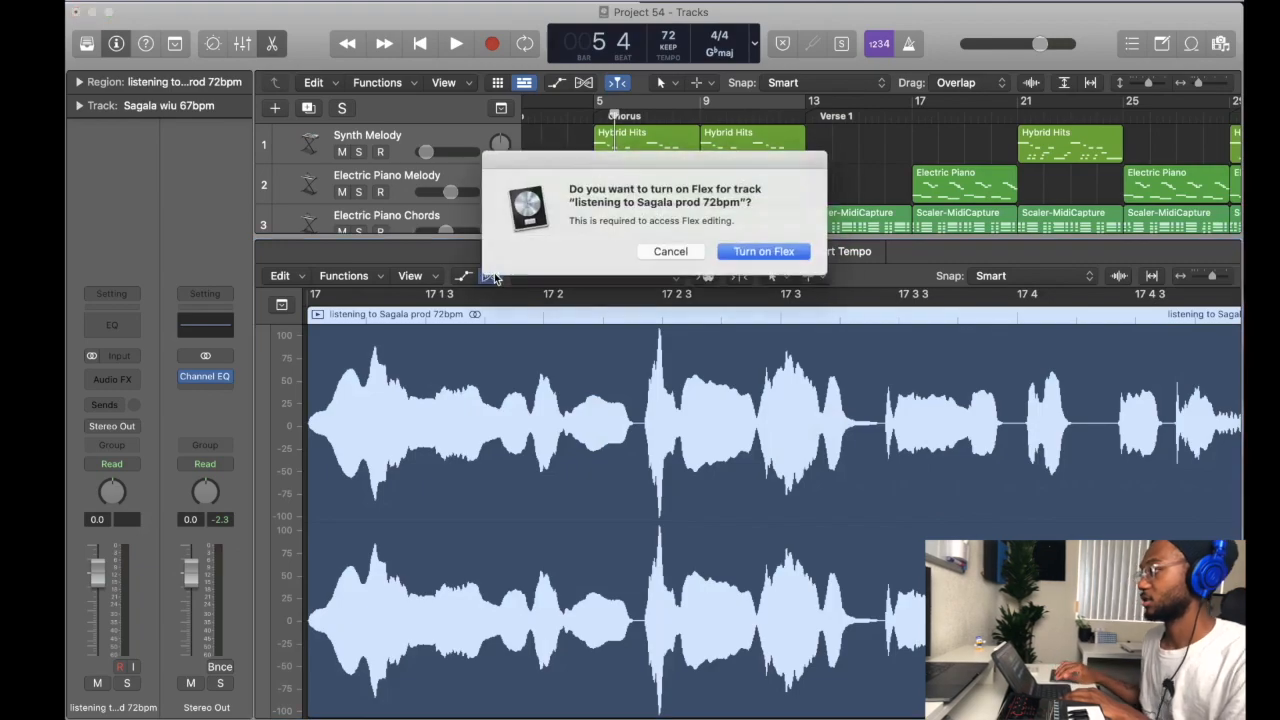
{"action": "key", "text": "Return"}
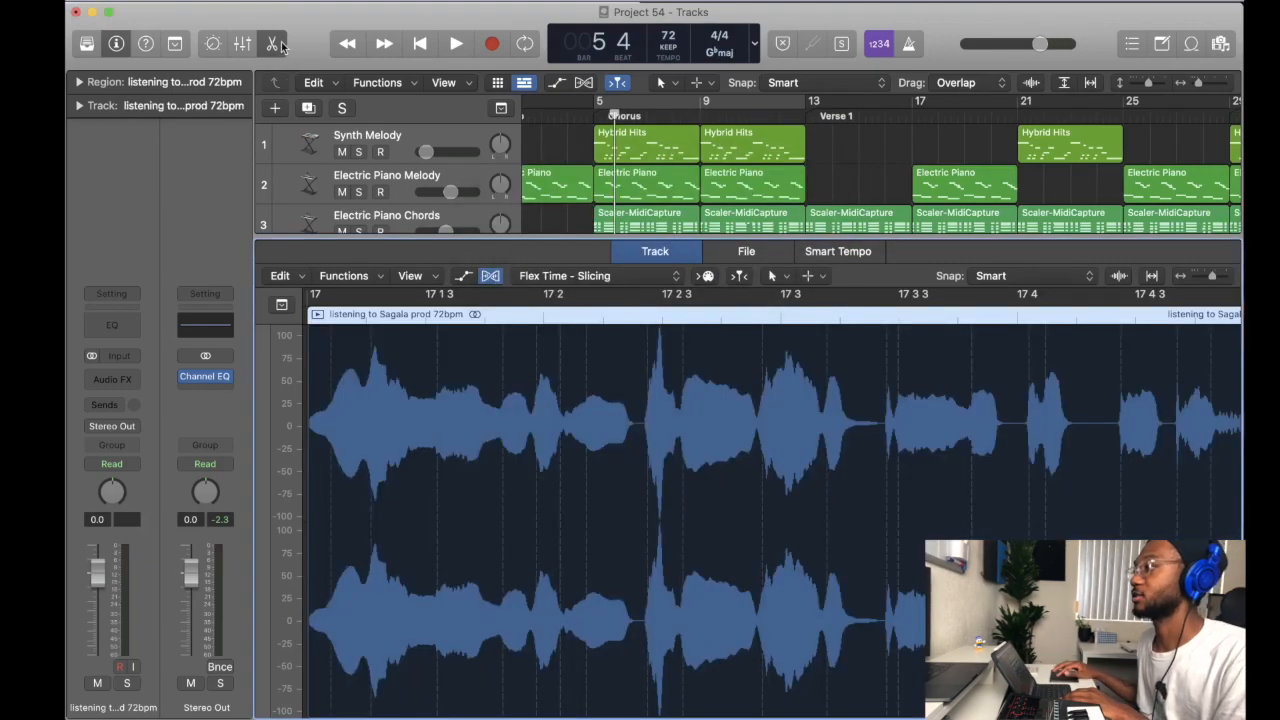
{"action": "left_click", "coordinate": [280, 45]}
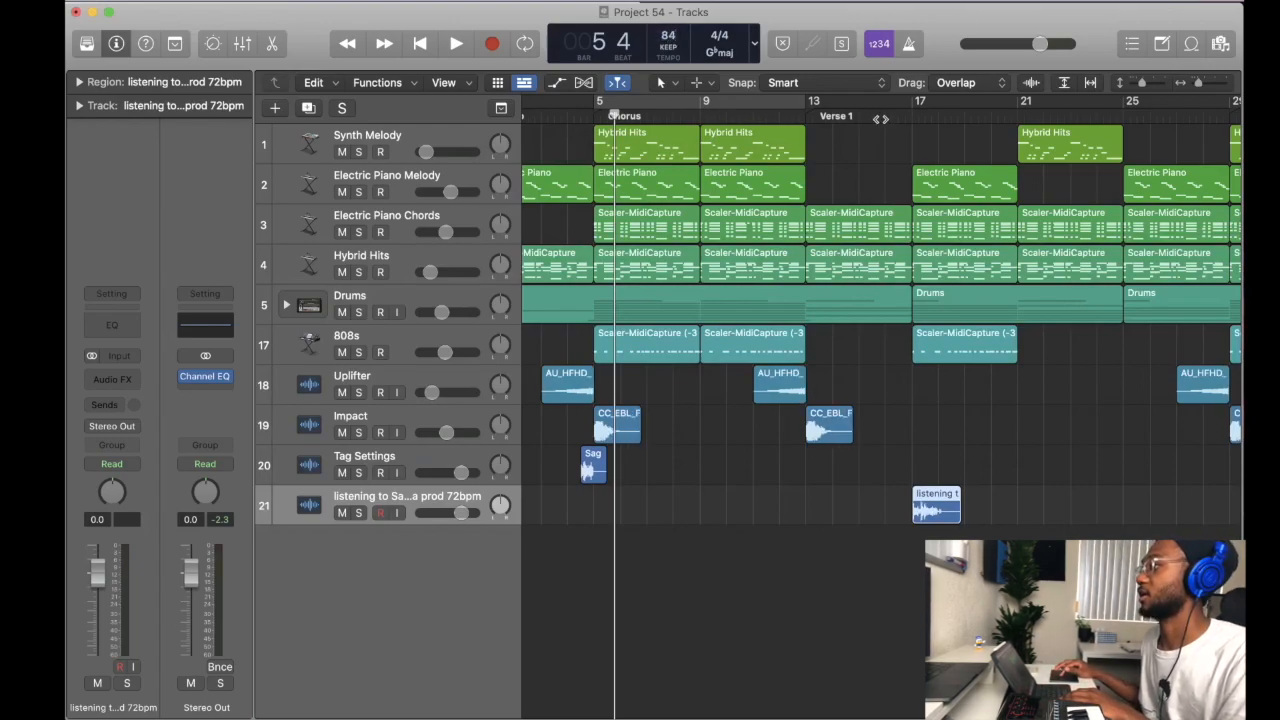
Play the arrangement from the end of Verse 1 and from just before the Chorus to check how the tags sit.
{"action": "left_click", "coordinate": [880, 118]}
{"action": "key", "text": "space"}
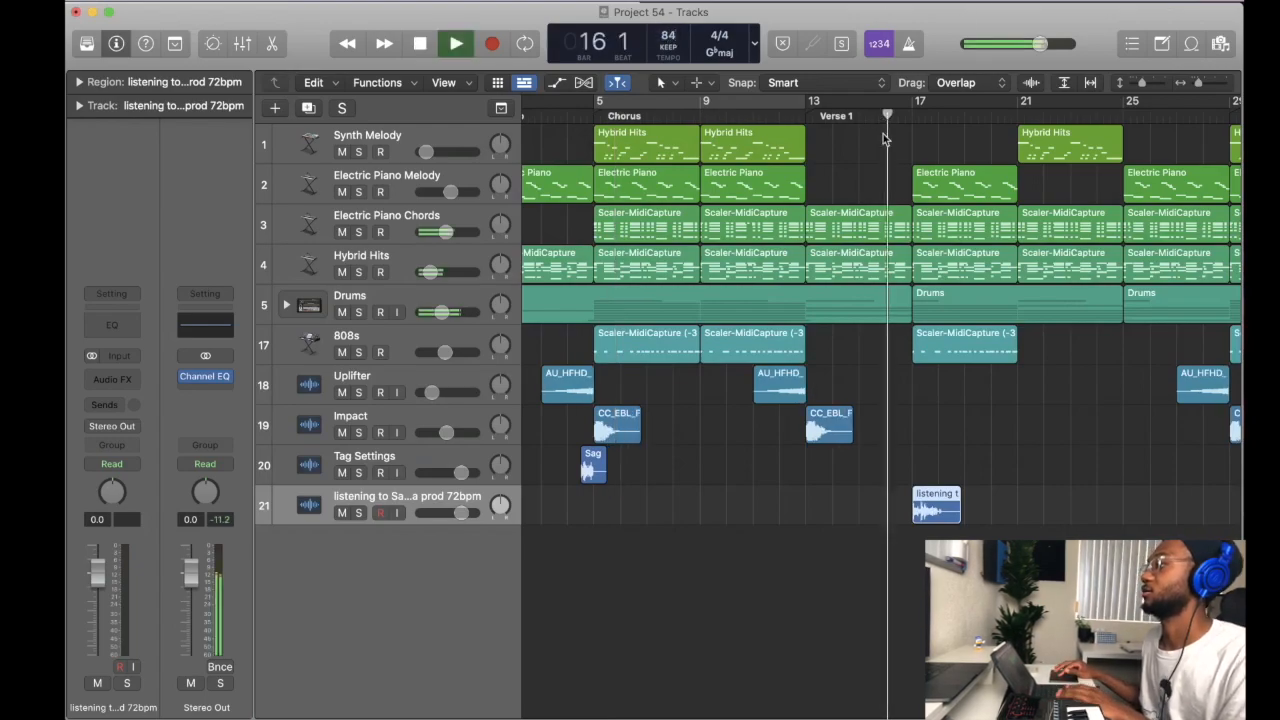
{"action": "left_click", "coordinate": [566, 130]}
{"action": "left_click", "coordinate": [566, 117]}
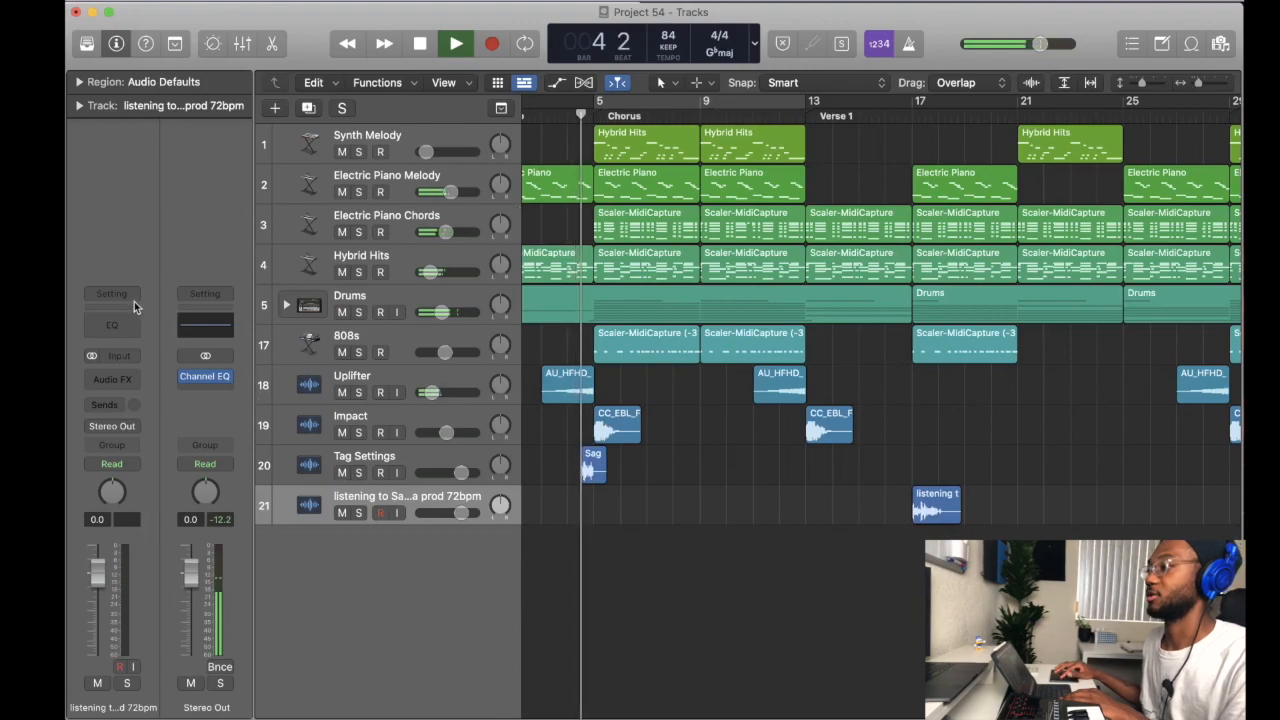
{"action": "left_click", "coordinate": [134, 304]}
{"action": "left_click", "coordinate": [175, 569]}
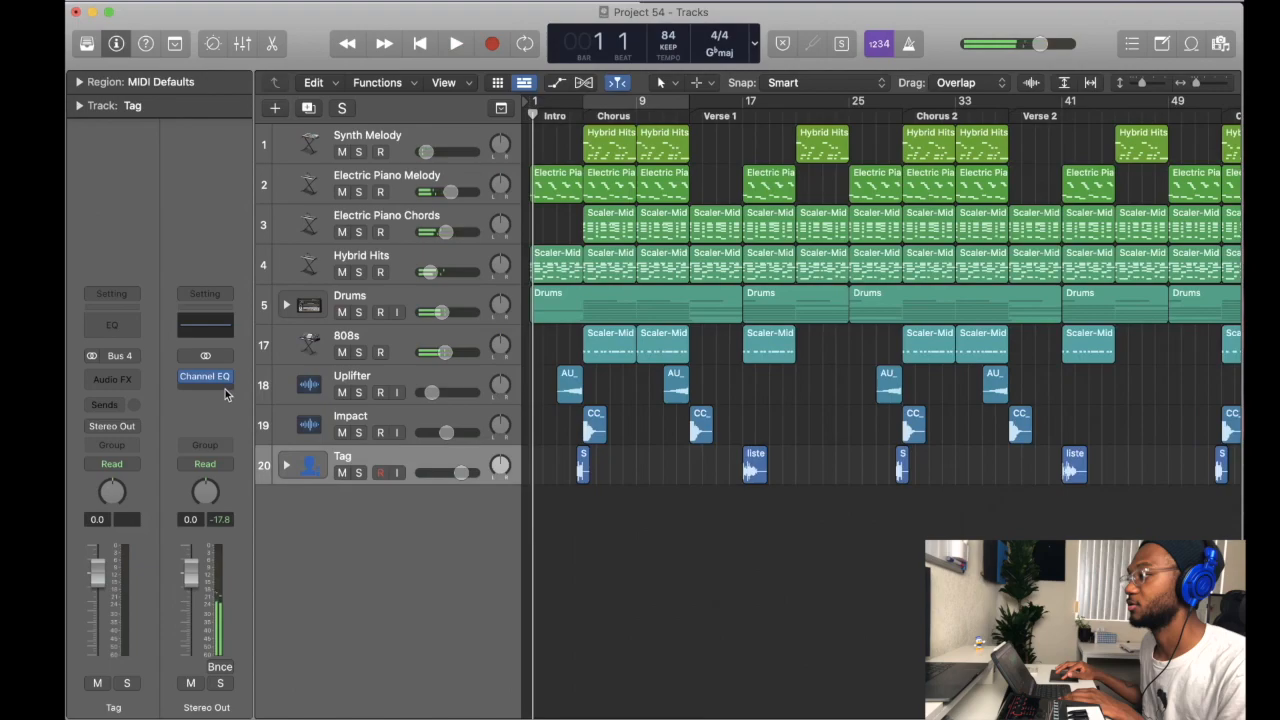
Insert a Multipressor and a Limiter after the Channel EQ on the Stereo Out, with the Limiter's gain at +6.8 dB.
{"action": "left_click", "coordinate": [226, 392]}
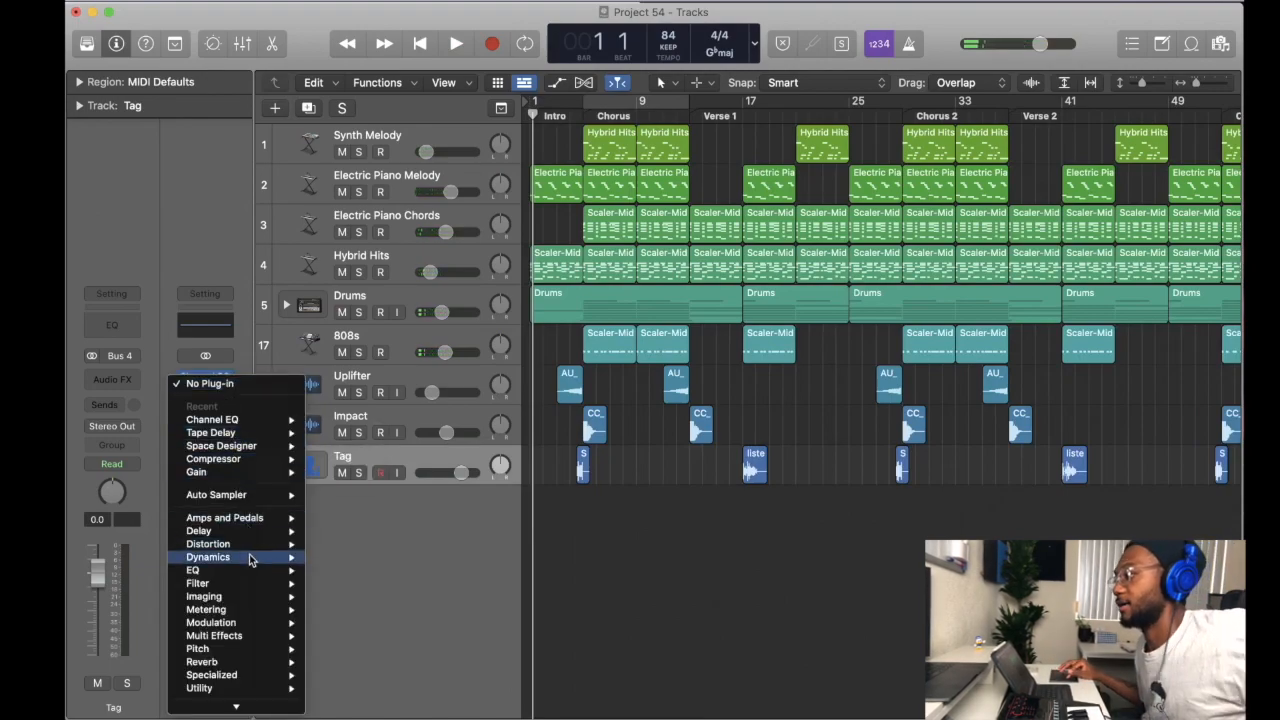
{"action": "mouse_move", "coordinate": [251, 561]}
{"action": "mouse_move", "coordinate": [425, 635]}
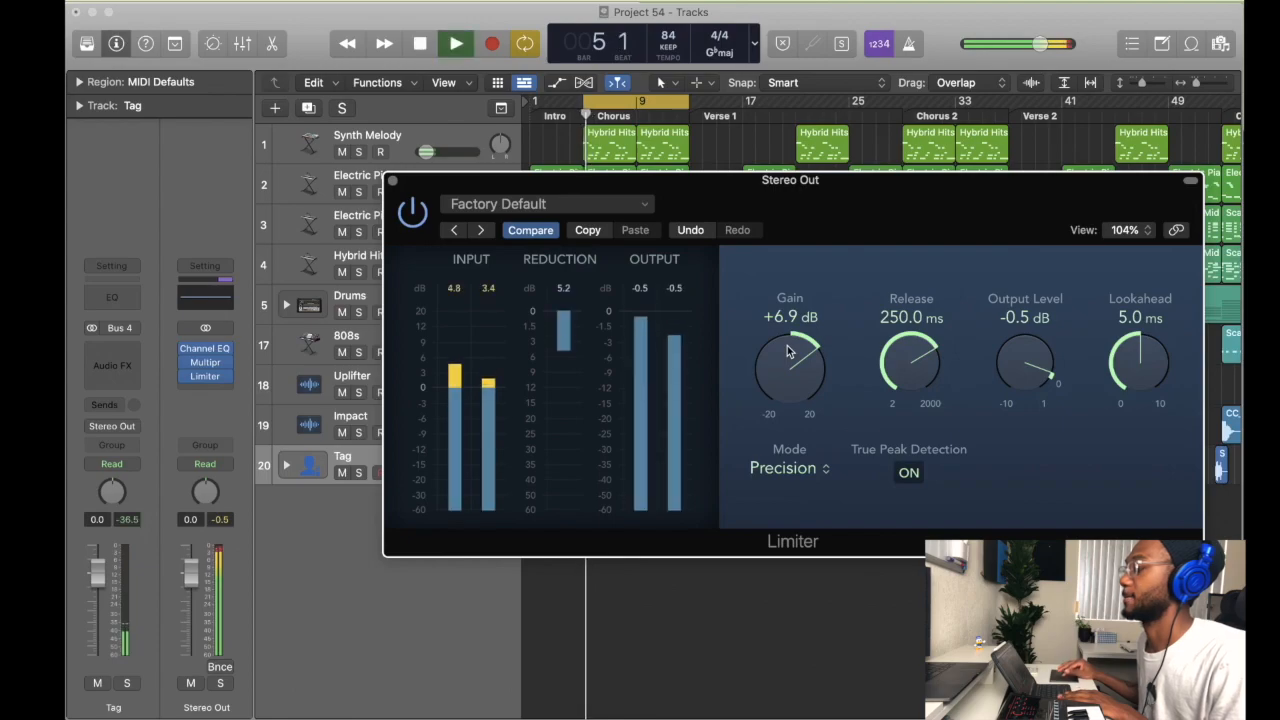
{"action": "key", "text": "space"}
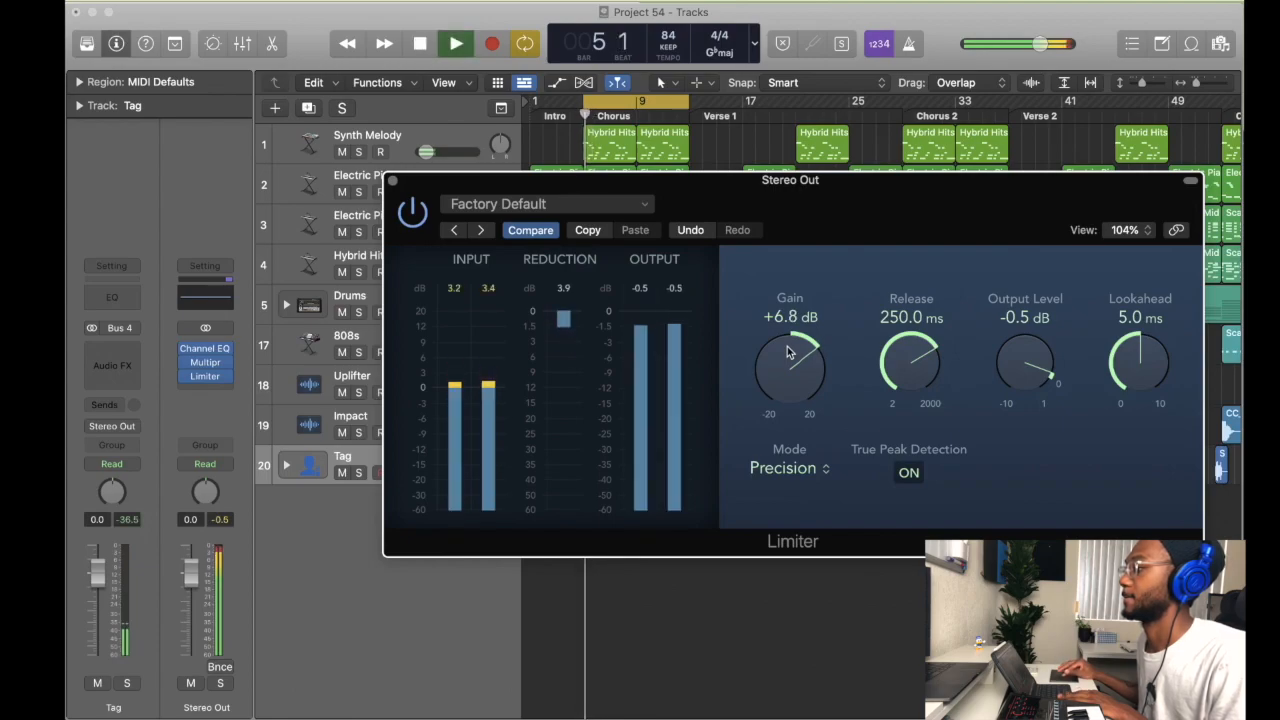
Turn off cycle playback and play the arrangement through the Chorus into Verse 1 to check the limited mix.
{"action": "key", "text": "c"}
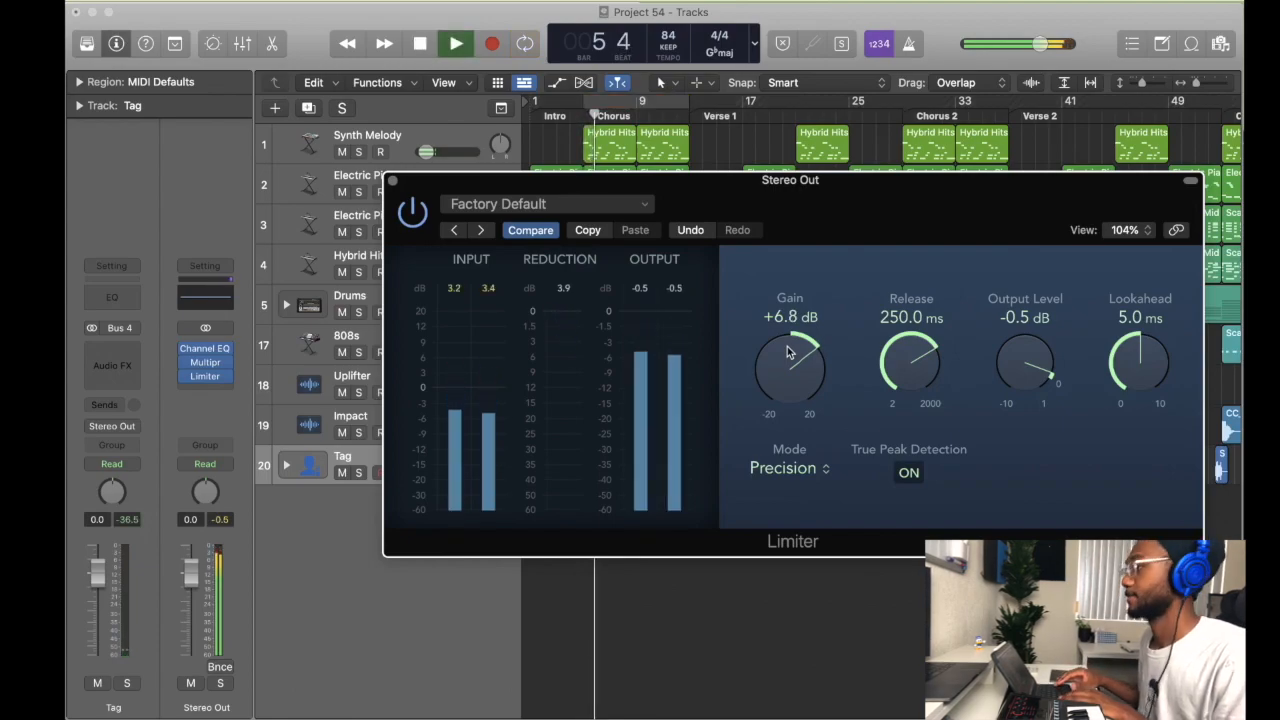
{"action": "key", "text": "comma"}
{"action": "key", "text": "comma"}
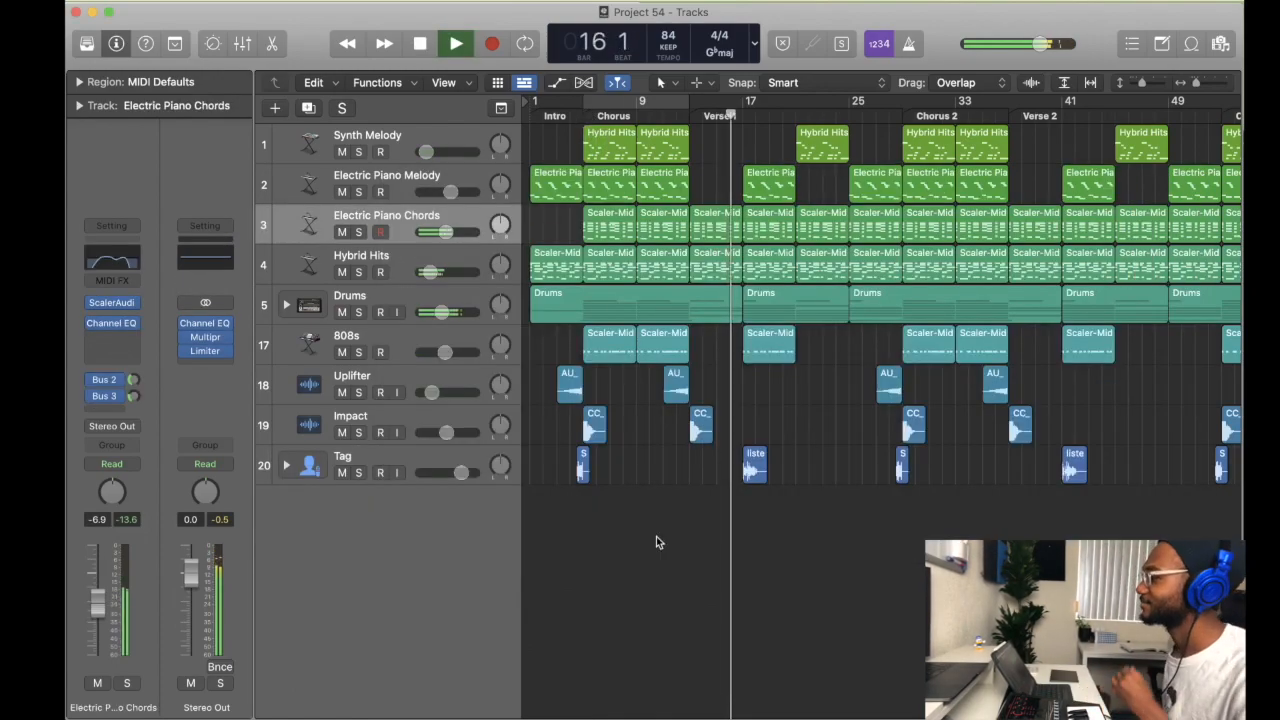
{"action": "key", "text": "space"}
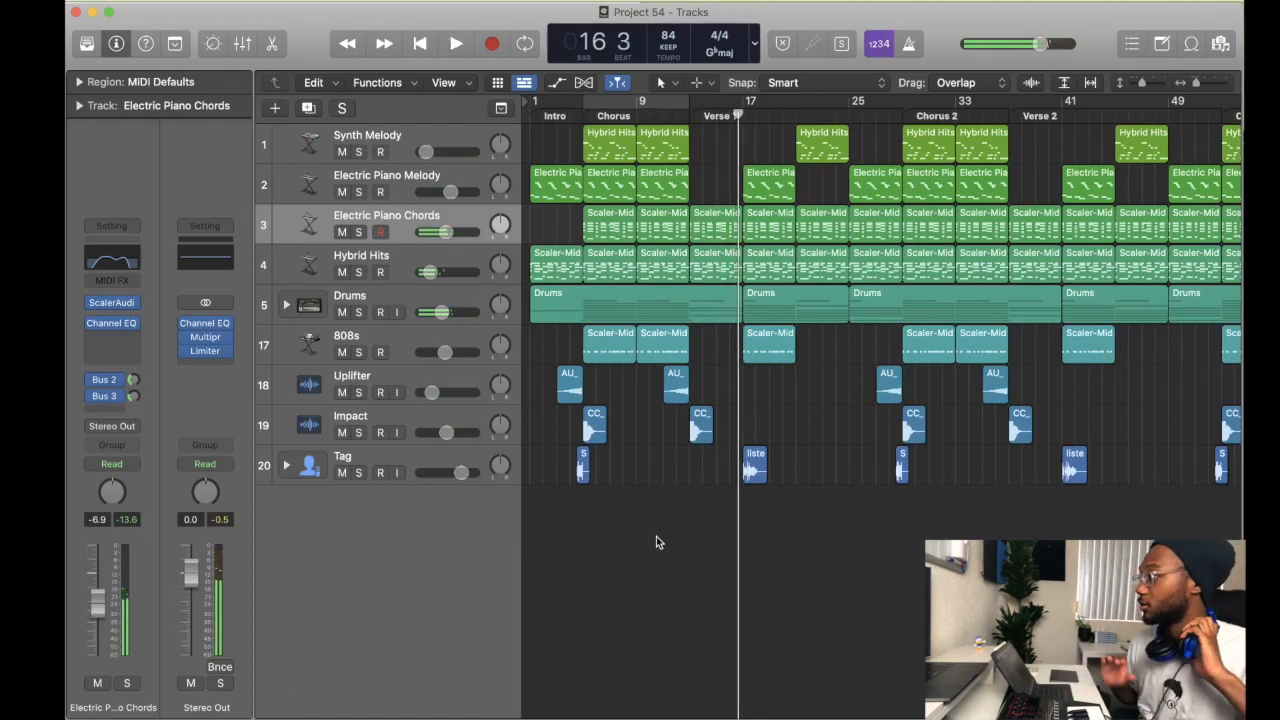